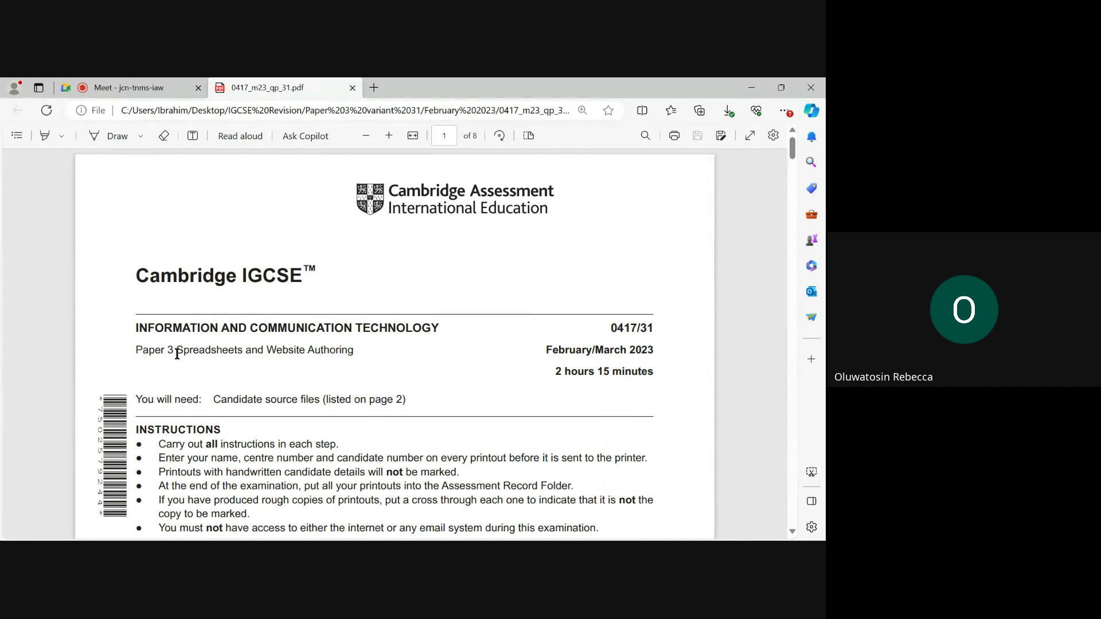
Step: Review the question paper's title, source file list and Task 1 instructions, and compare the list with the files in the source folder
drag(175, 353, 243, 352)
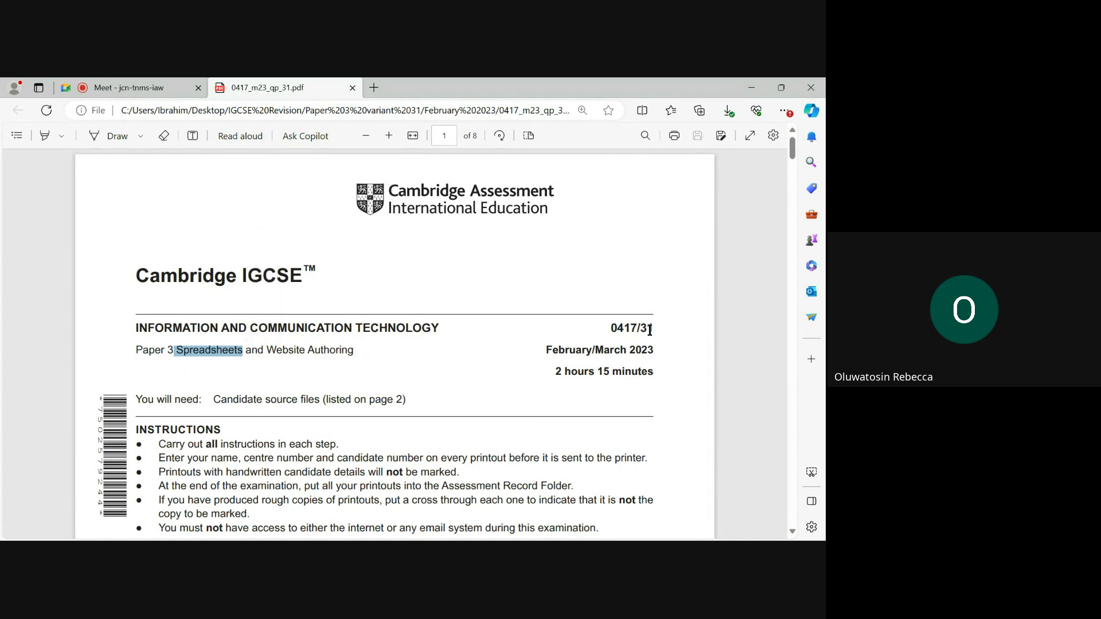
scroll(459, 349, down, 15)
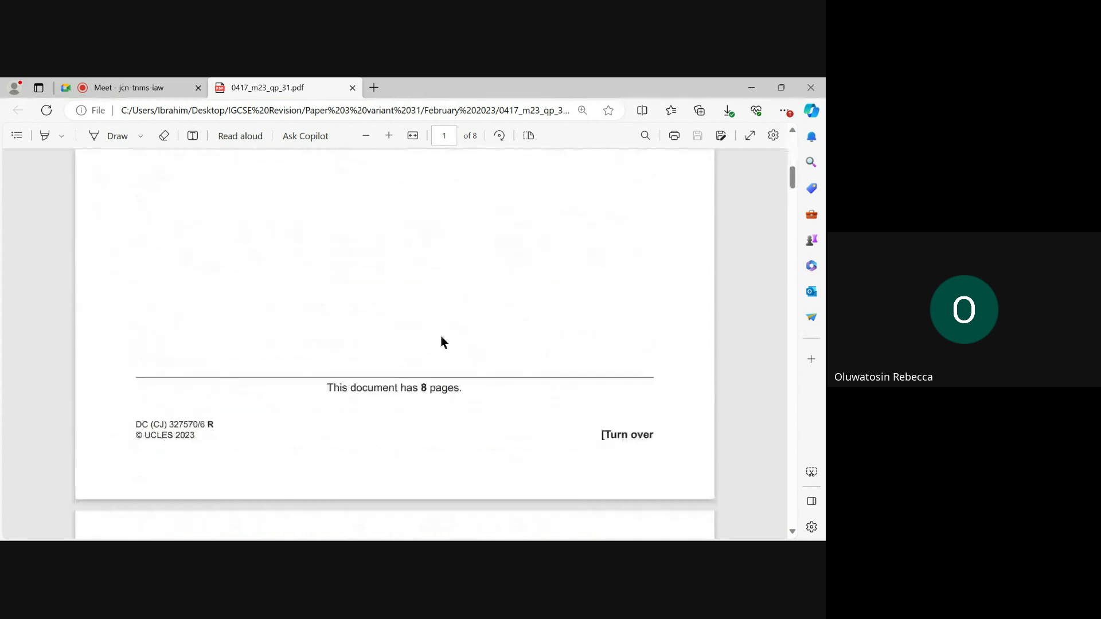
scroll(441, 326, down, 1)
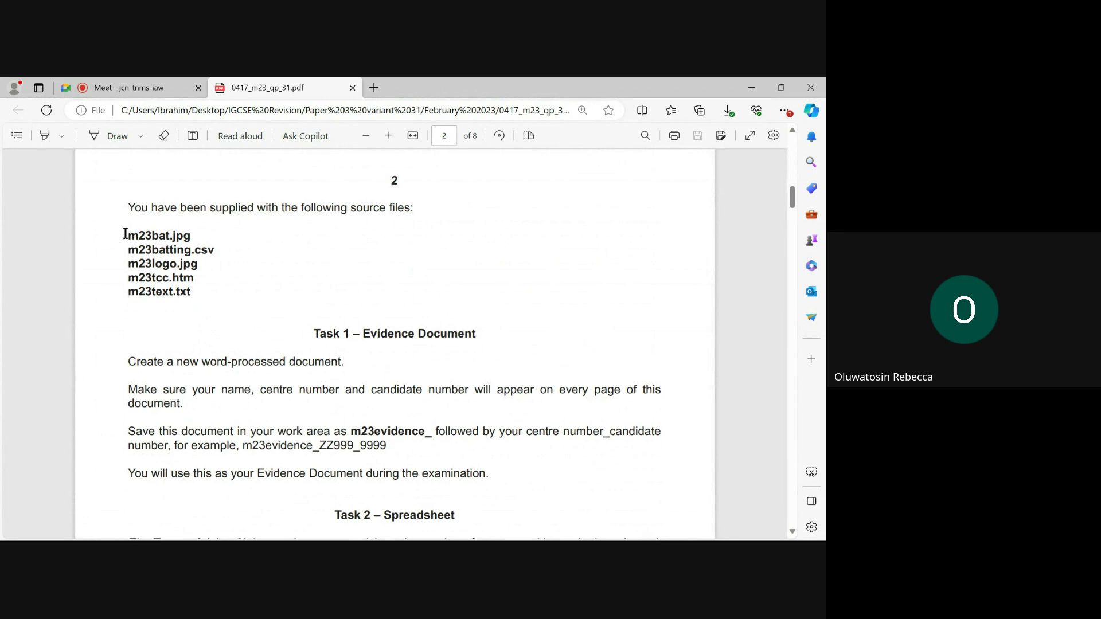
drag(125, 234, 193, 292)
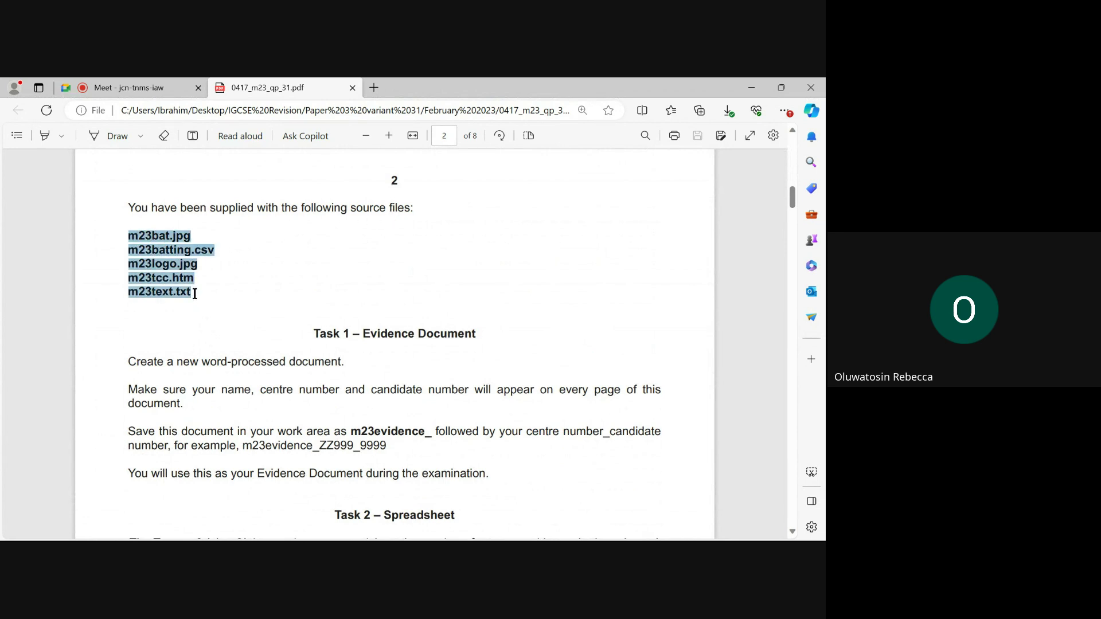
click(165, 267)
mouse_move(400, 536)
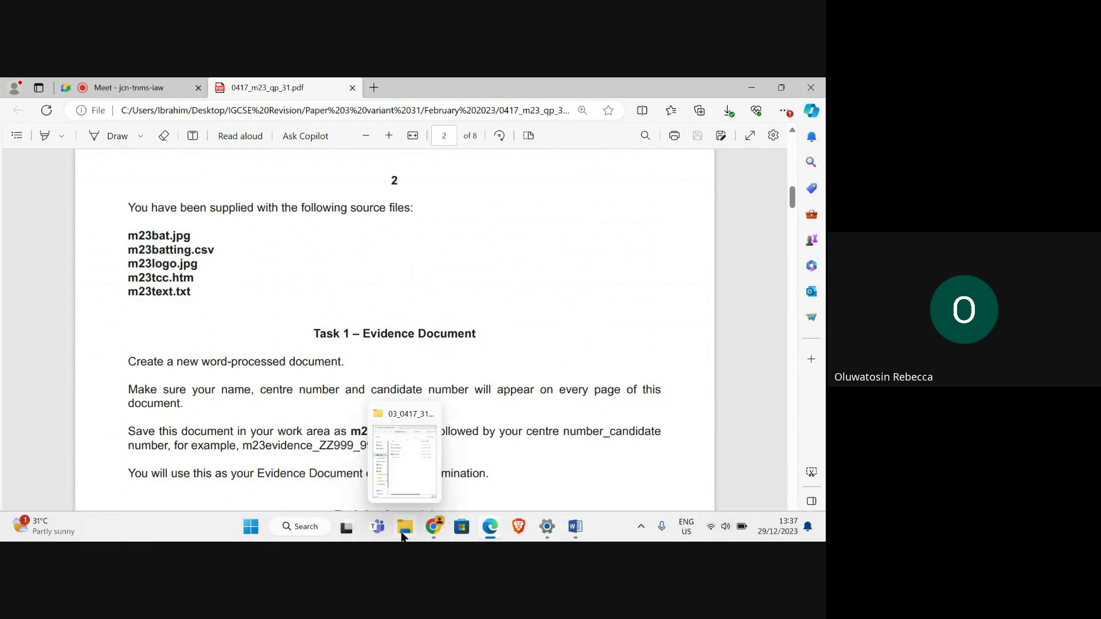
click(398, 474)
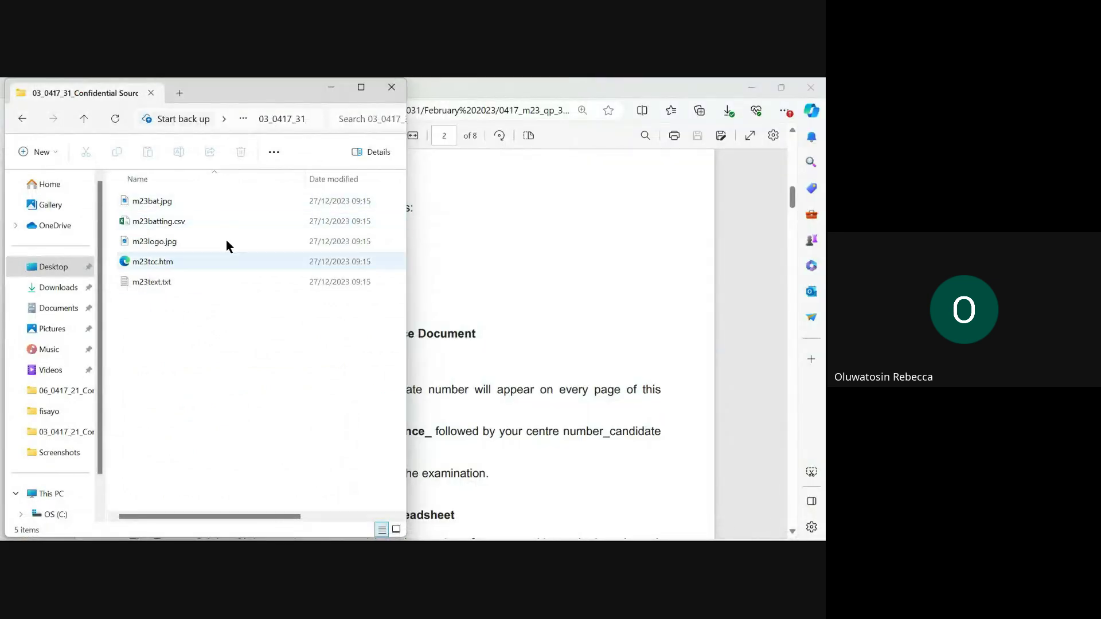
click(546, 262)
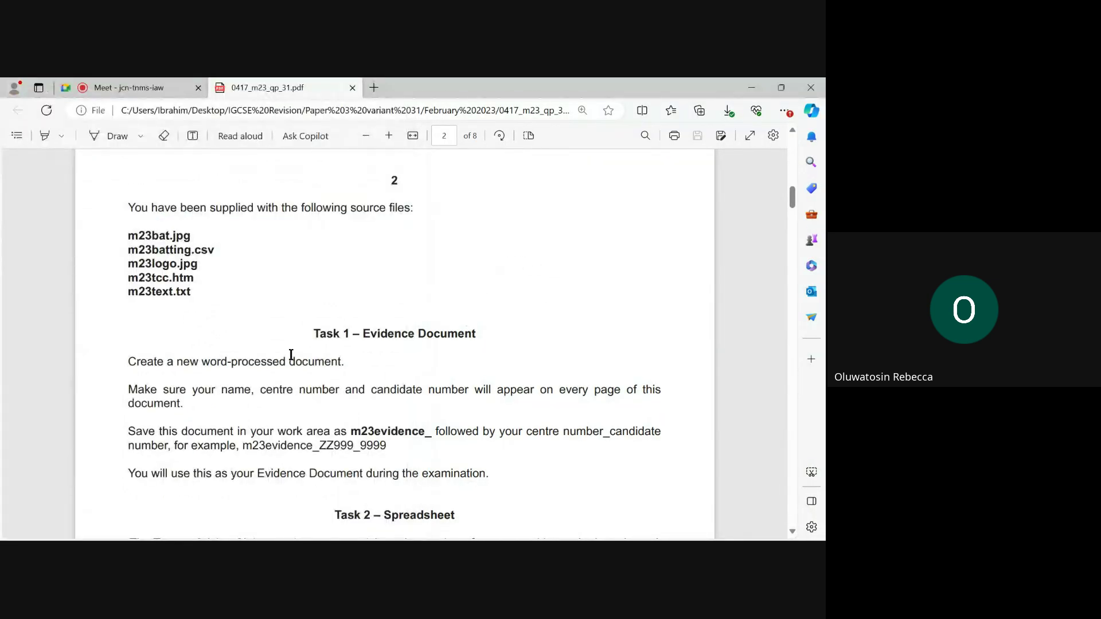
scroll(250, 289, down, 3)
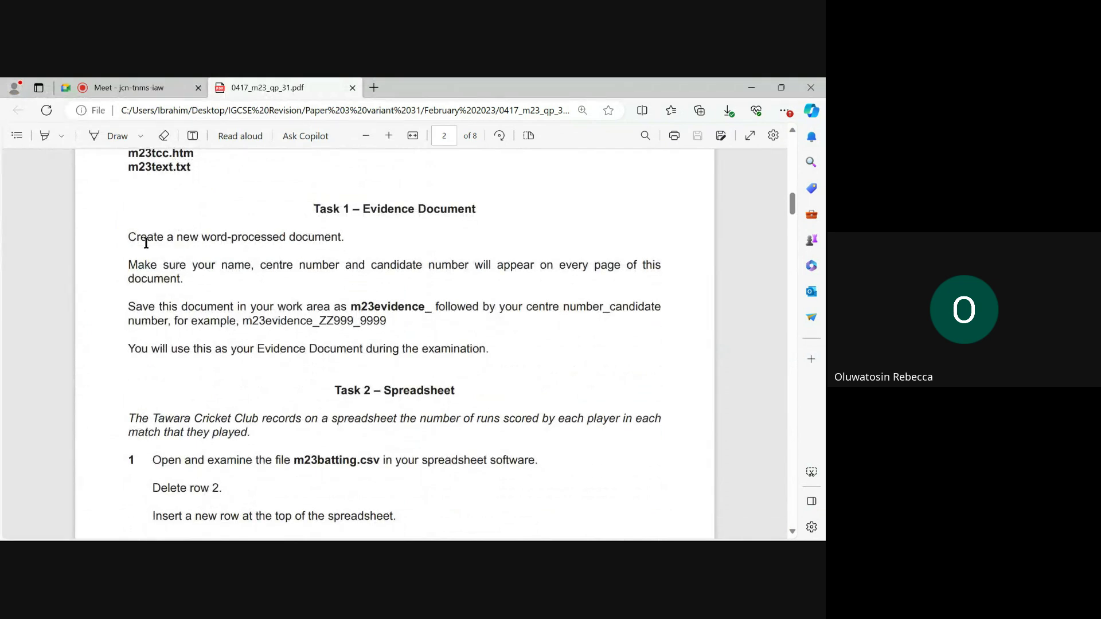
scroll(331, 241, down, 1)
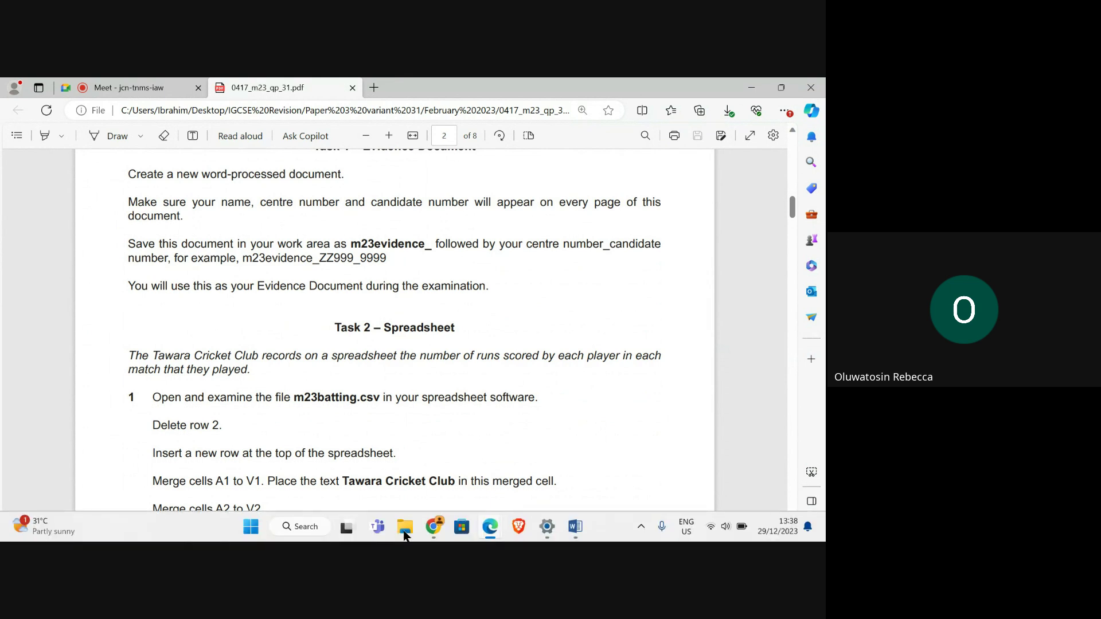
Step: Switch to the blank Word document and insert a Blank (Three Columns) header
mouse_move(575, 536)
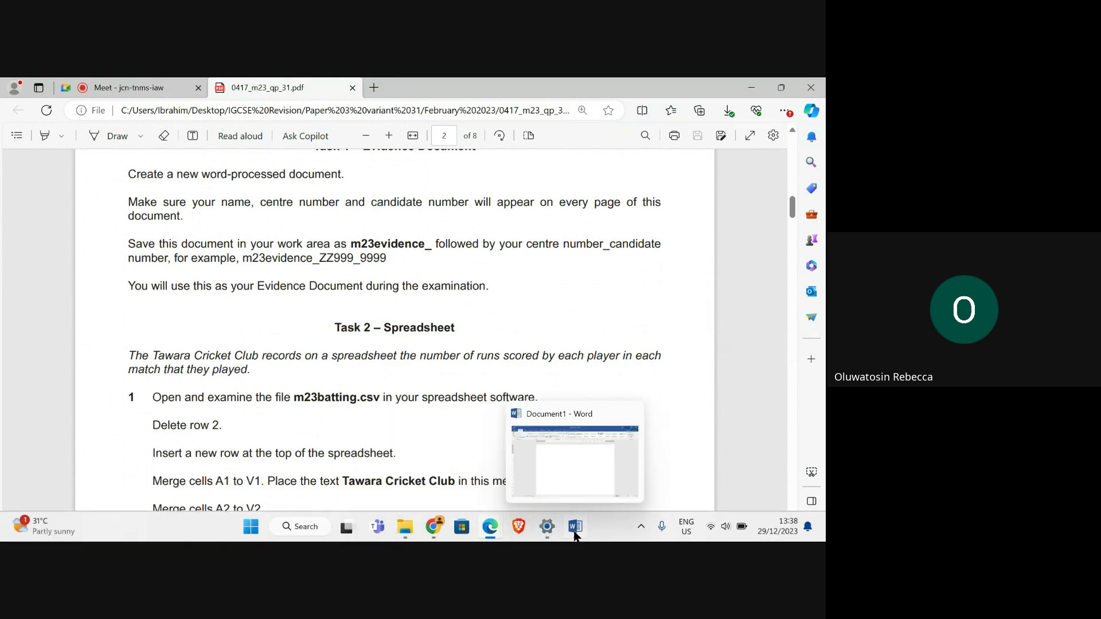
click(574, 528)
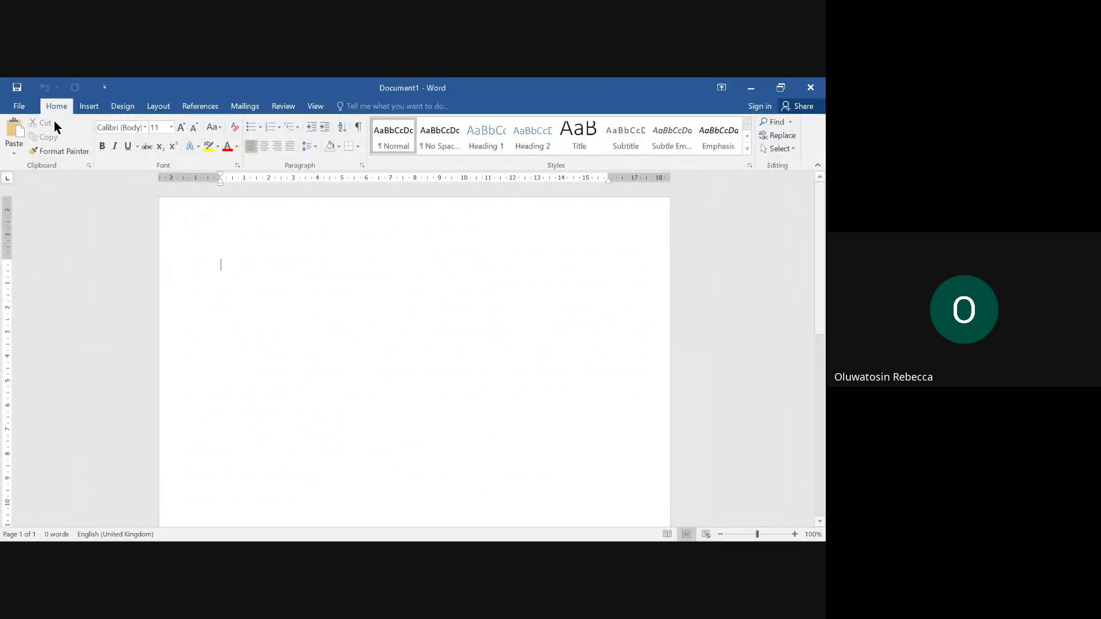
click(89, 106)
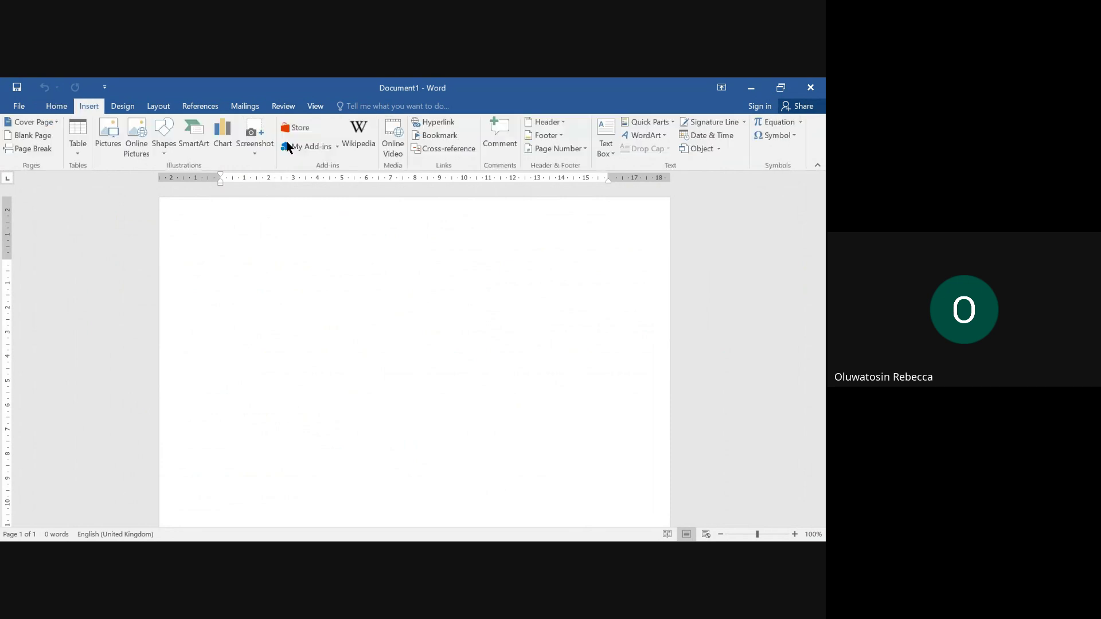
click(549, 122)
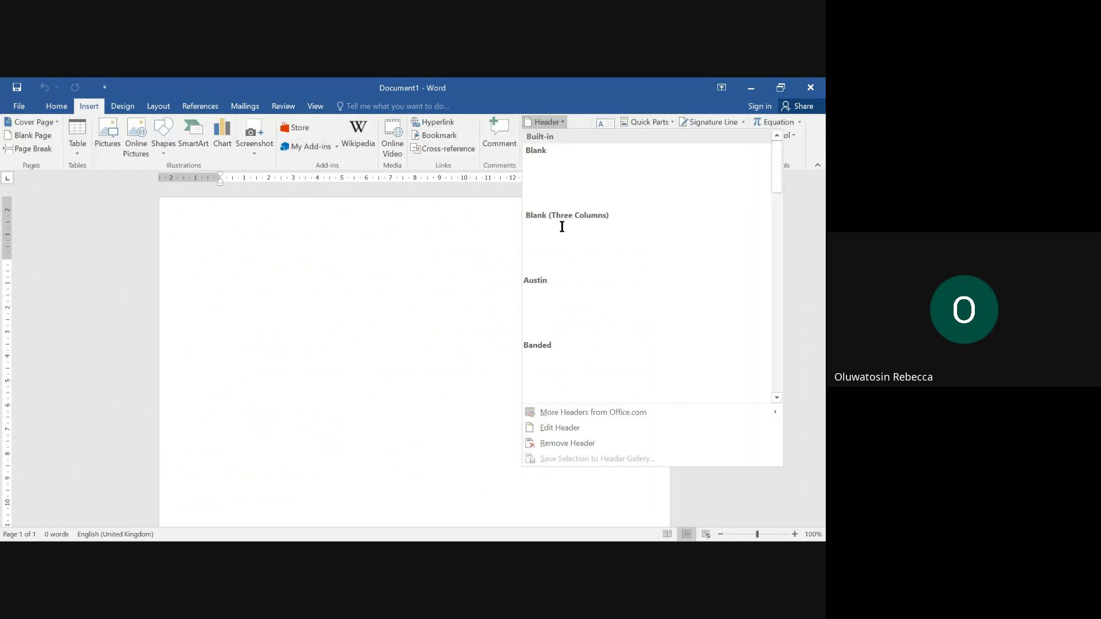
click(580, 225)
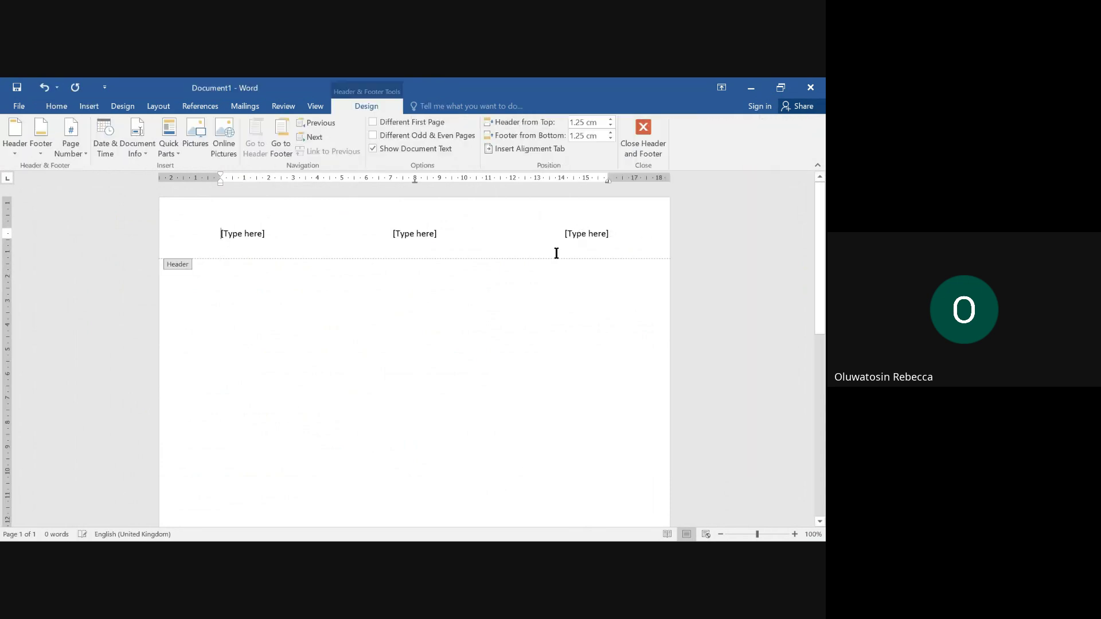
Step: Fill the three header placeholders with the candidate's name, centre number and candidate number, and return to the document body
click(248, 237)
text(Rebecca)
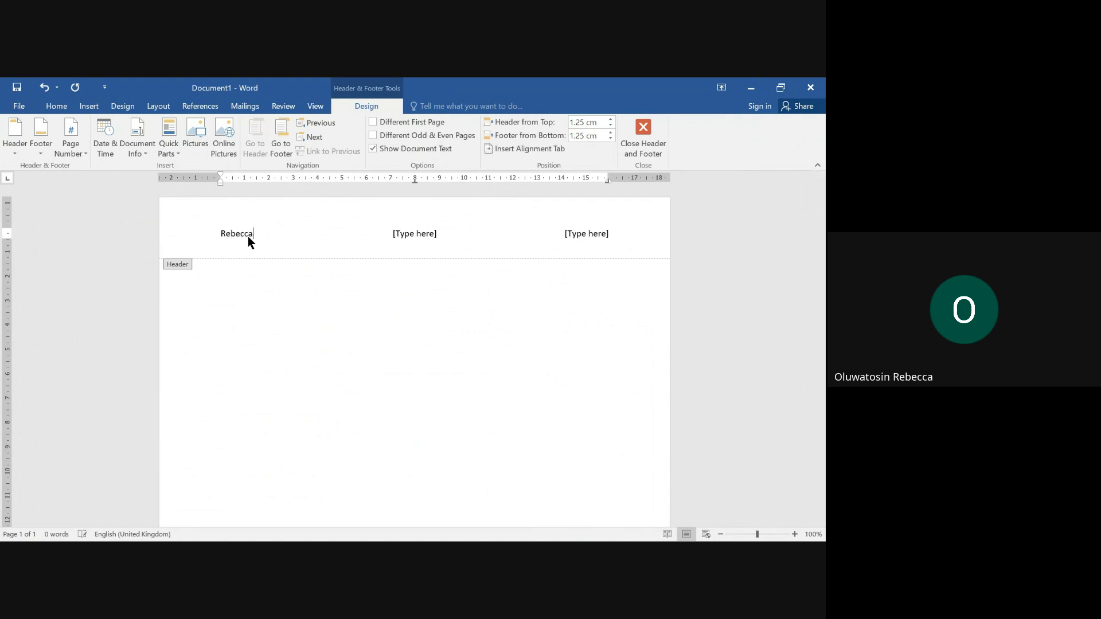
click(412, 233)
text(1234)
click(590, 233)
text(5678)
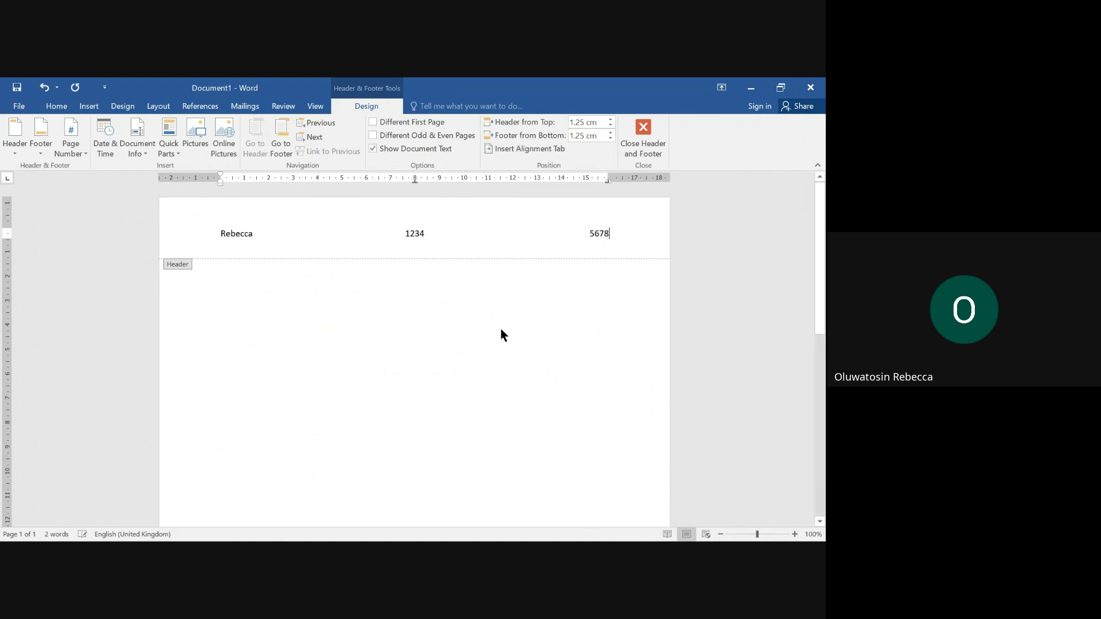
double_click(499, 328)
scroll(488, 324, down, 5)
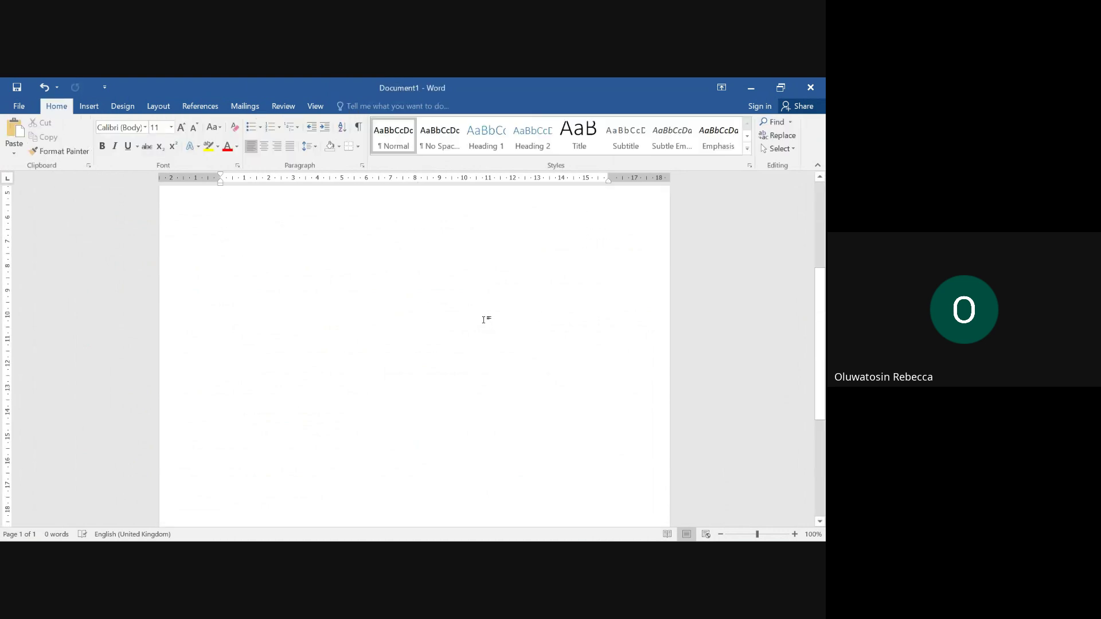
scroll(484, 319, up, 5)
Step: Switch to the question paper in Edge, copy the file name prefix m23evidence_ from Task 1 and check the example file name
mouse_move(491, 533)
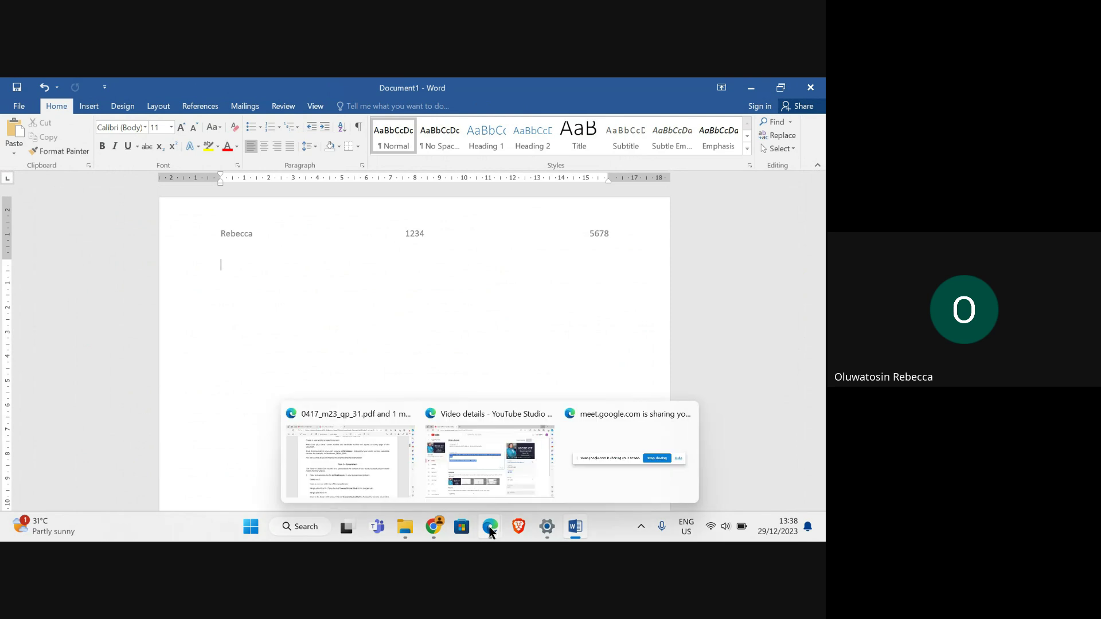
click(313, 480)
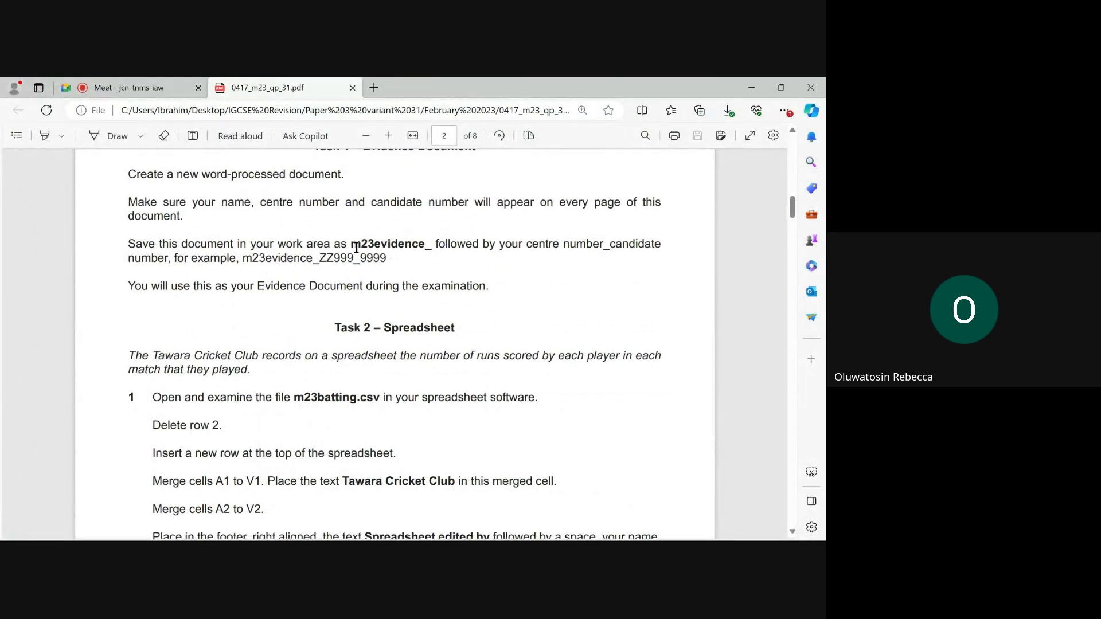
drag(351, 248, 430, 250)
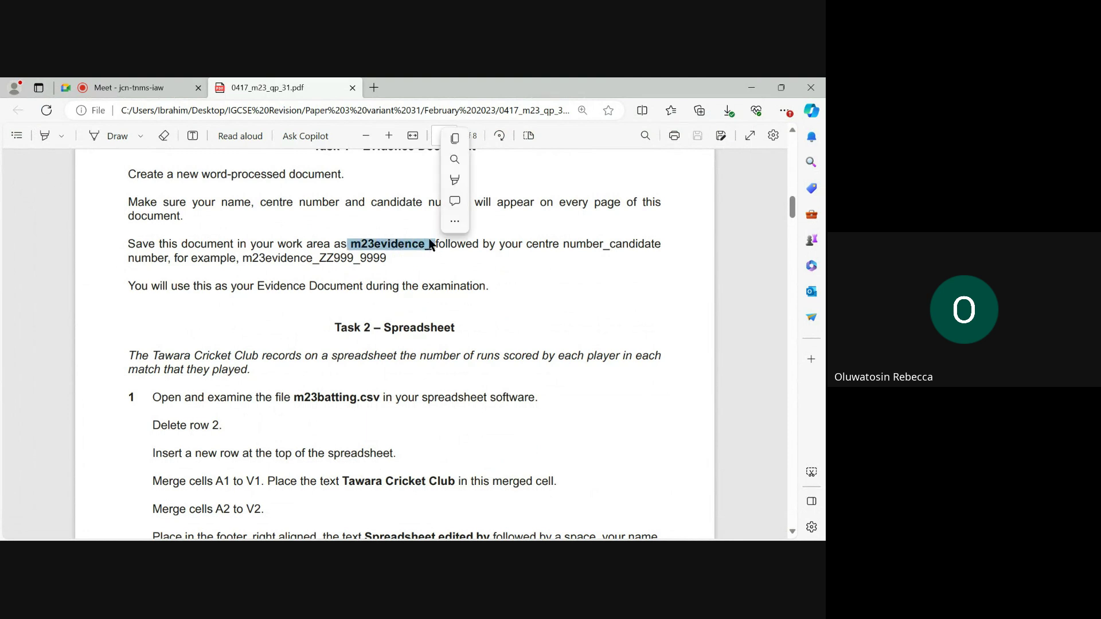
key(ctrl+c)
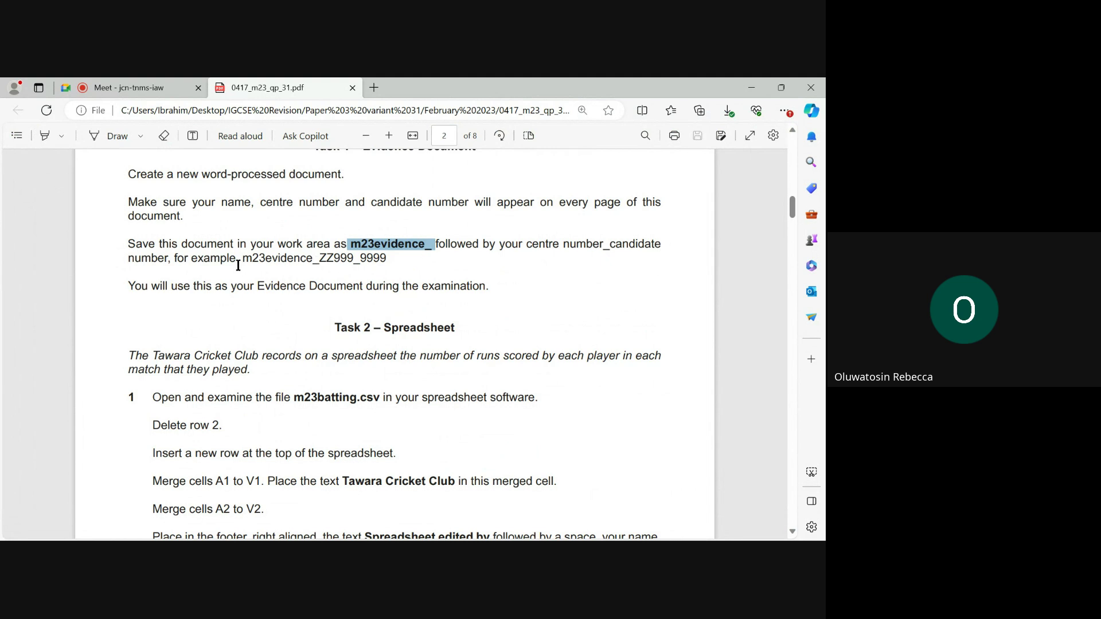
drag(244, 259, 388, 258)
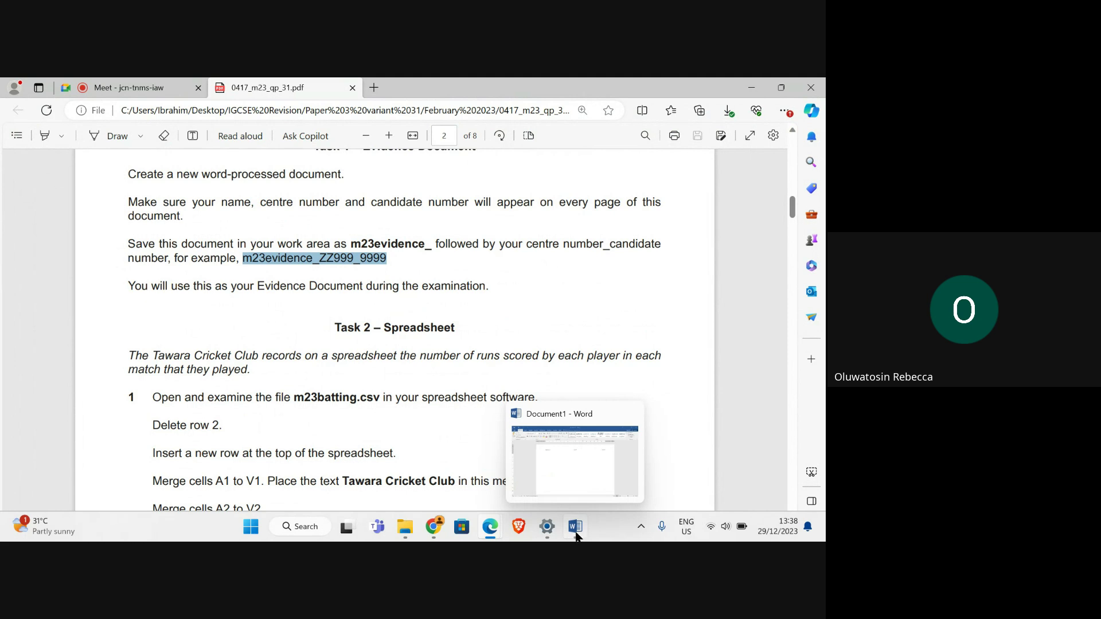
Step: Start saving the Word document under a new name and browse from Desktop through IGCSE Revision to the February 2023 variant 31 source files folder
click(576, 536)
click(26, 108)
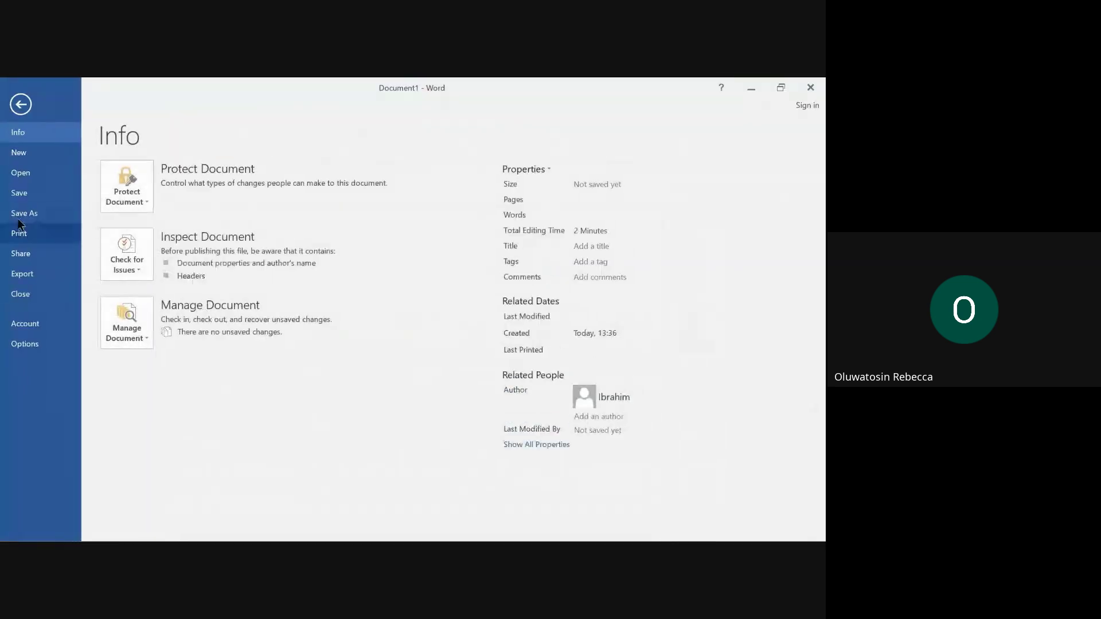
click(22, 213)
click(213, 273)
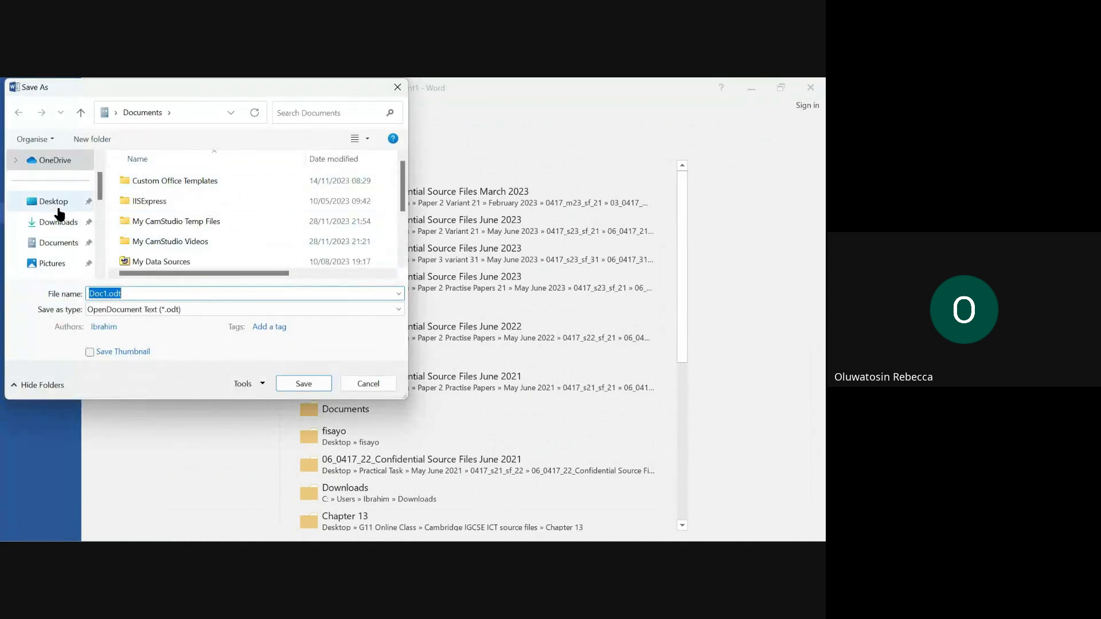
click(57, 207)
click(192, 219)
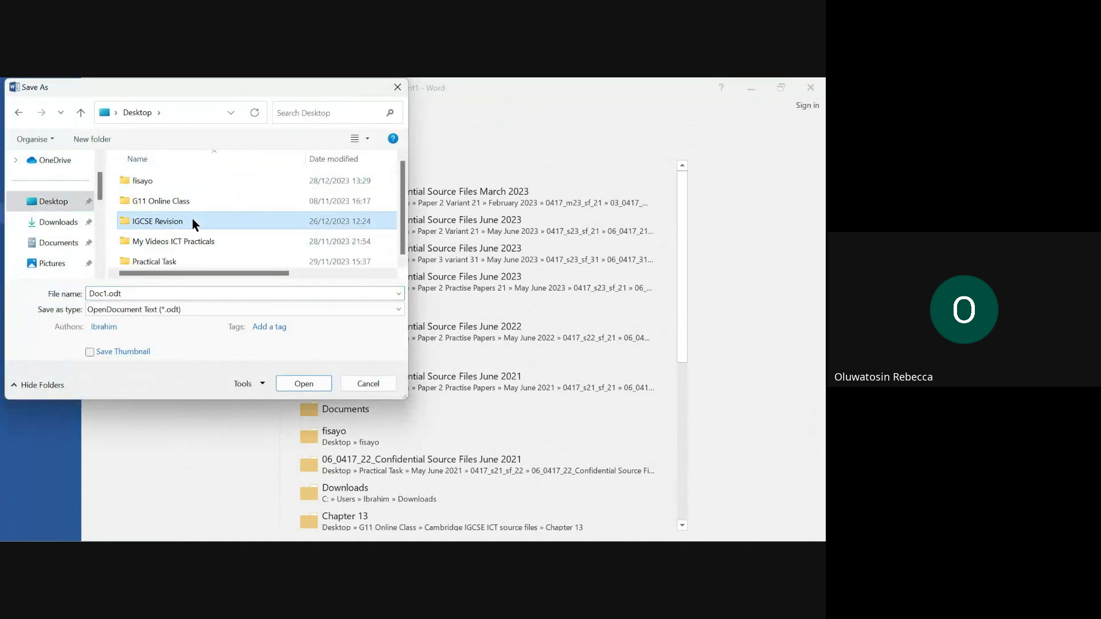
double_click(192, 219)
double_click(190, 196)
double_click(190, 179)
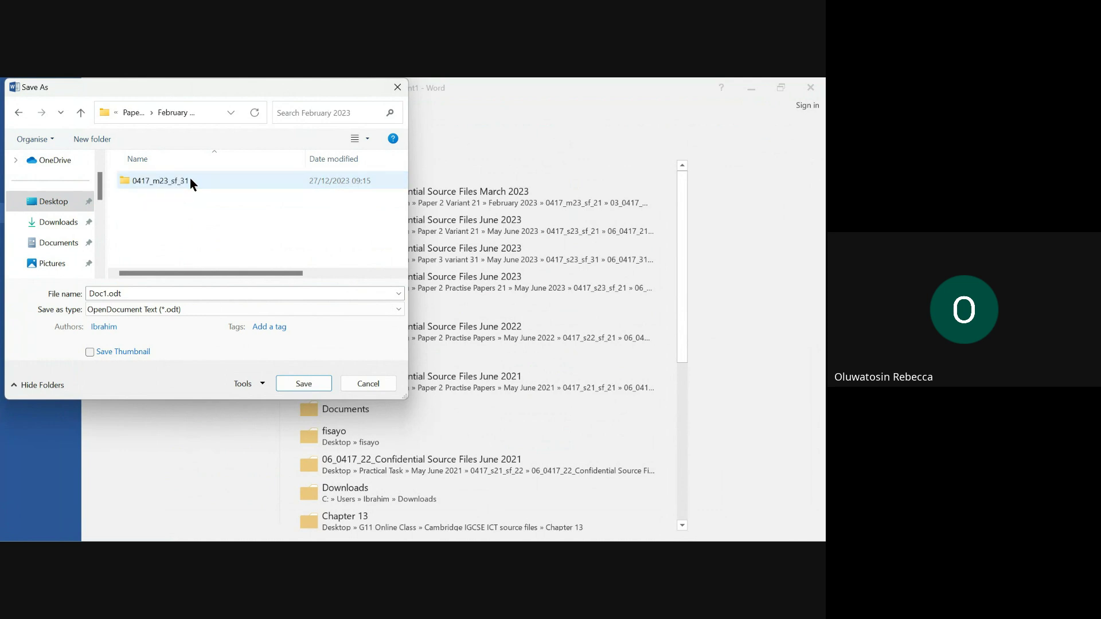
double_click(191, 180)
double_click(190, 180)
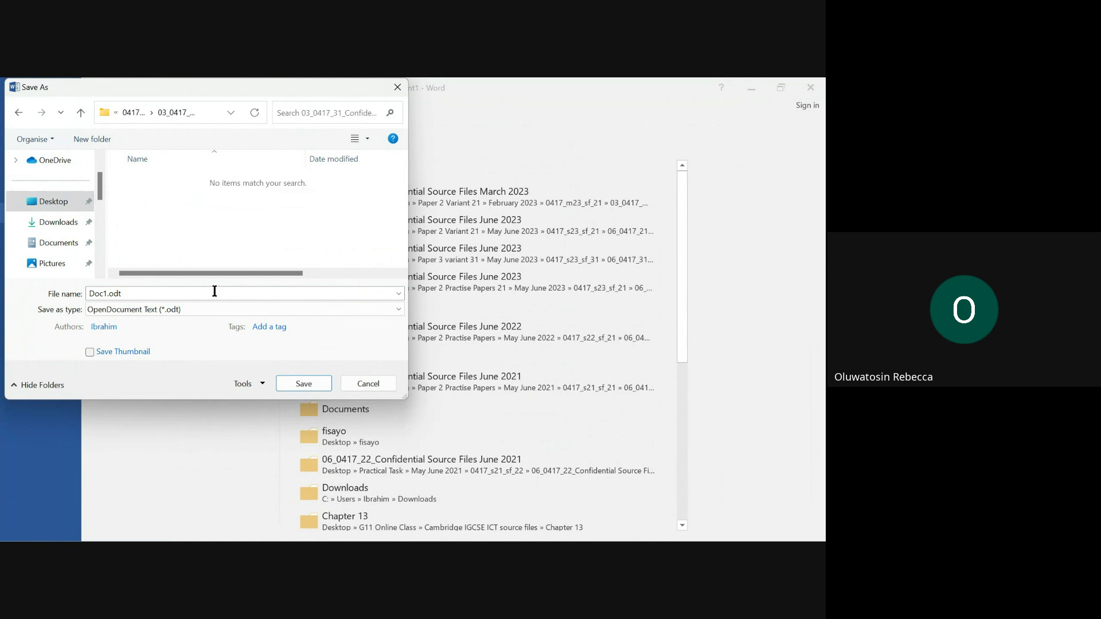
Step: Save the file as a Word Document (*.docx) named m23evidence_ followed by the centre number, an underscore and the candidate number
click(172, 309)
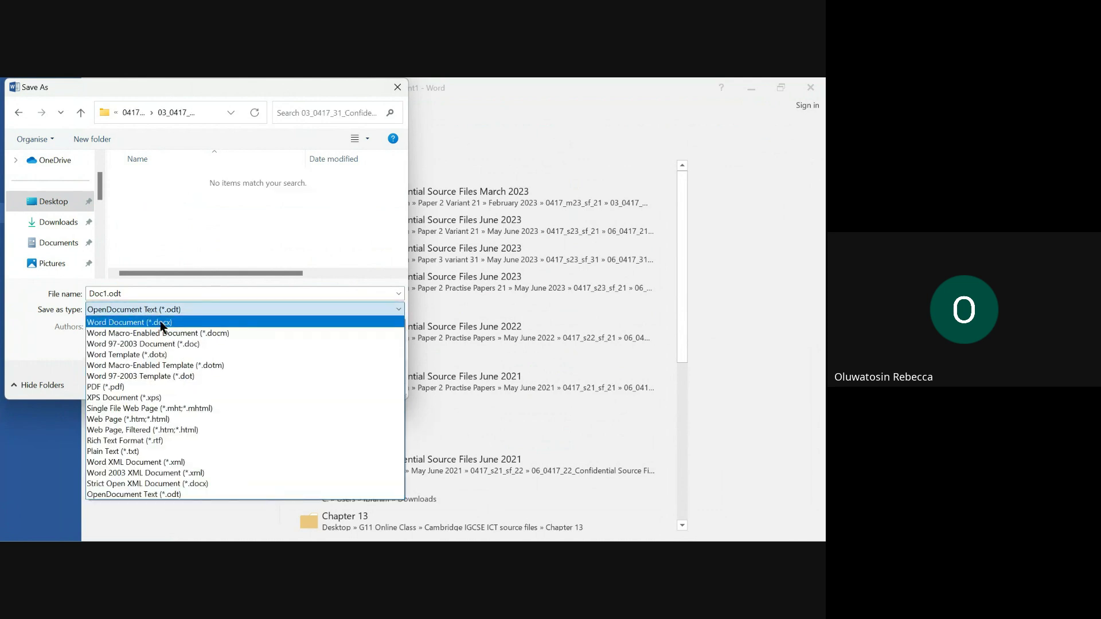
click(161, 324)
double_click(98, 293)
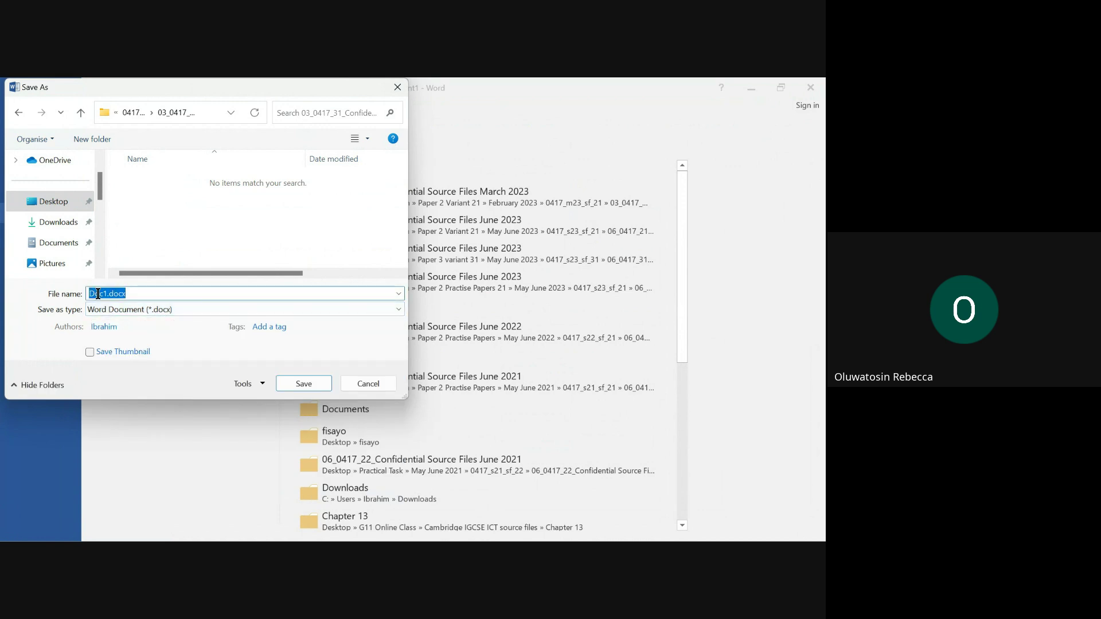
text(m23evidence_1234_5678)
click(307, 382)
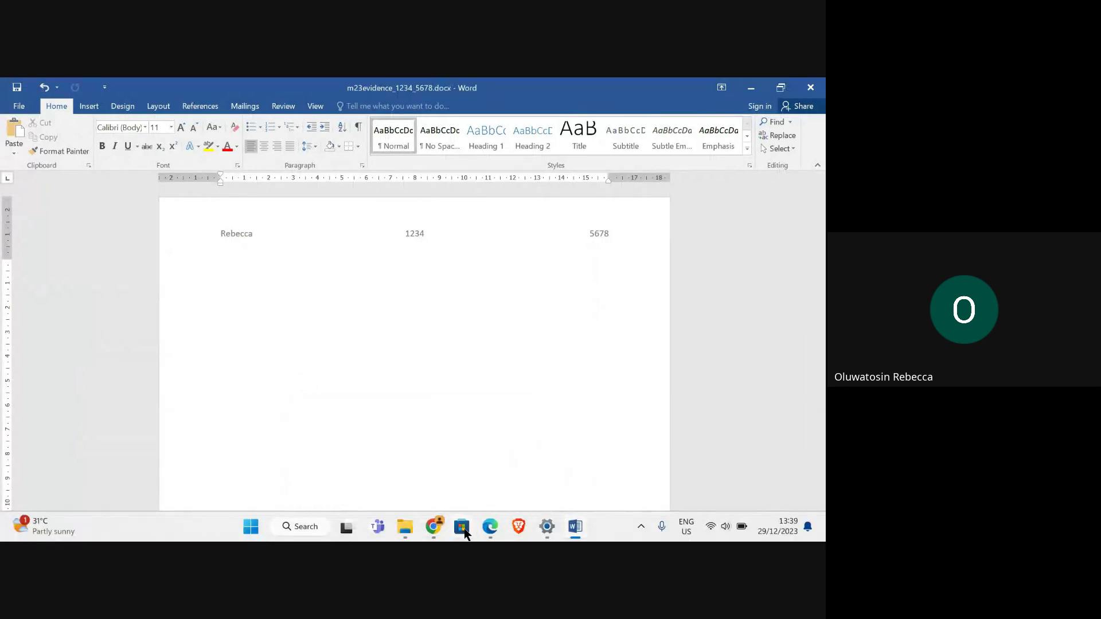
Step: Switch to the question paper in Edge and highlight all the Task 1 instructions in yellow
mouse_move(490, 526)
click(350, 459)
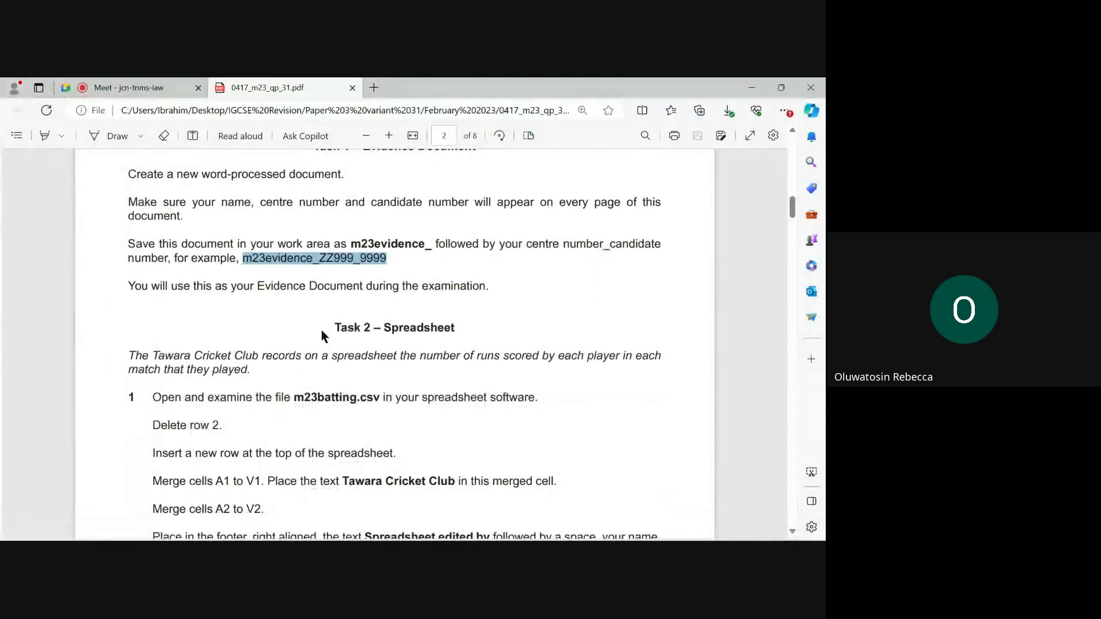
click(45, 136)
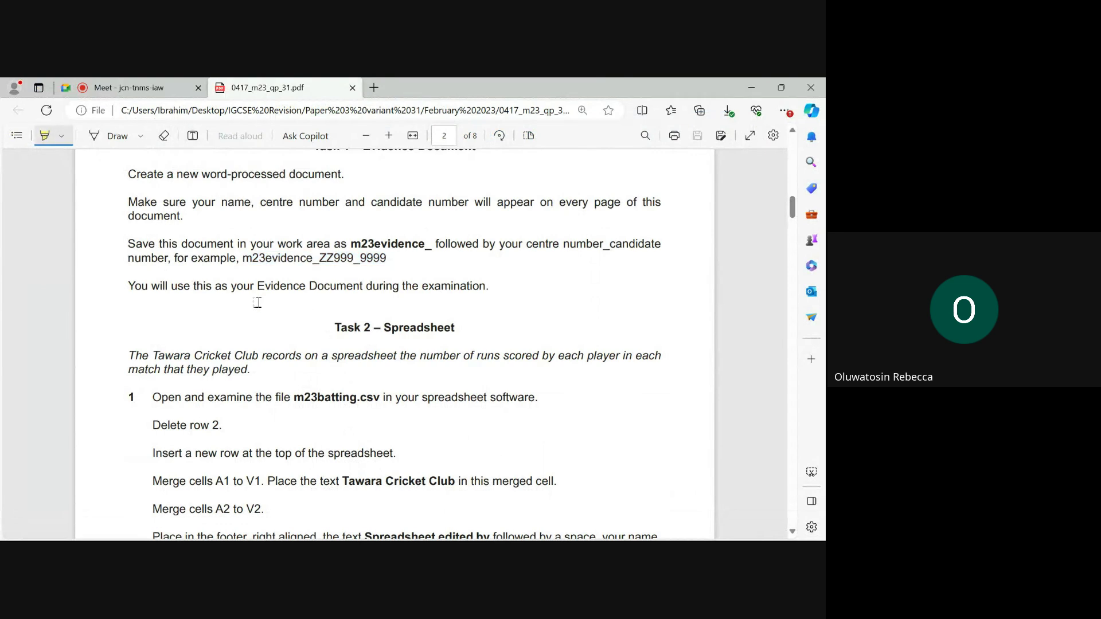
mouse_move(126, 175)
mouse_down()
mouse_move(304, 213)
mouse_move(489, 287)
mouse_up()
Step: Check the Task 2 step 1 instructions and open m23batting.csv in Excel from the 03_0417_31 source files folder
scroll(395, 320, down, 1)
scroll(390, 287, down, 1)
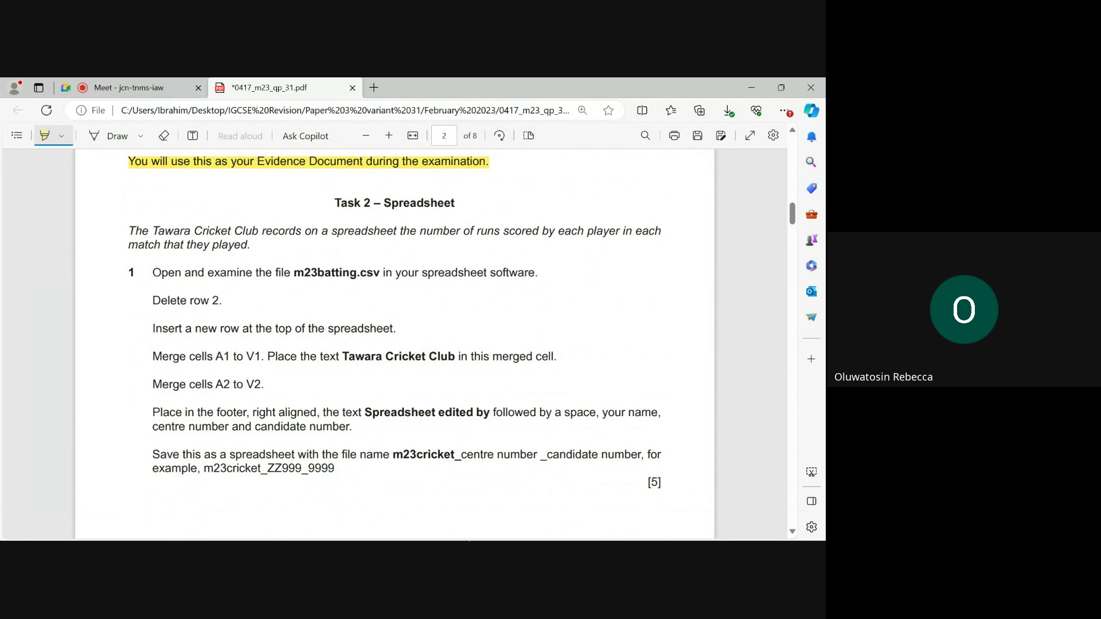
mouse_move(406, 540)
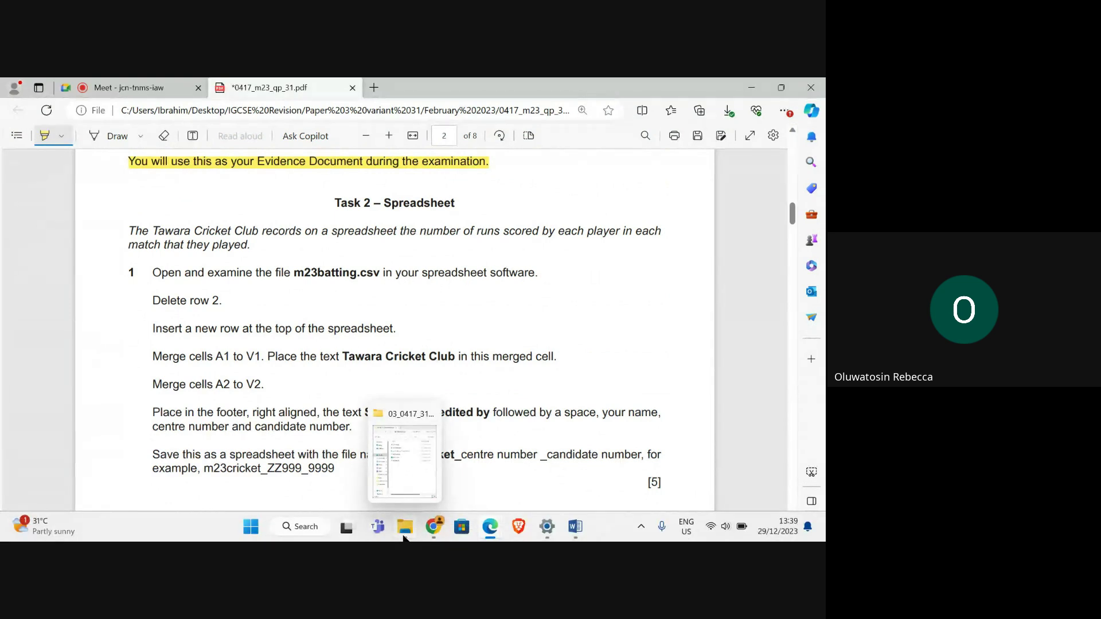
click(399, 473)
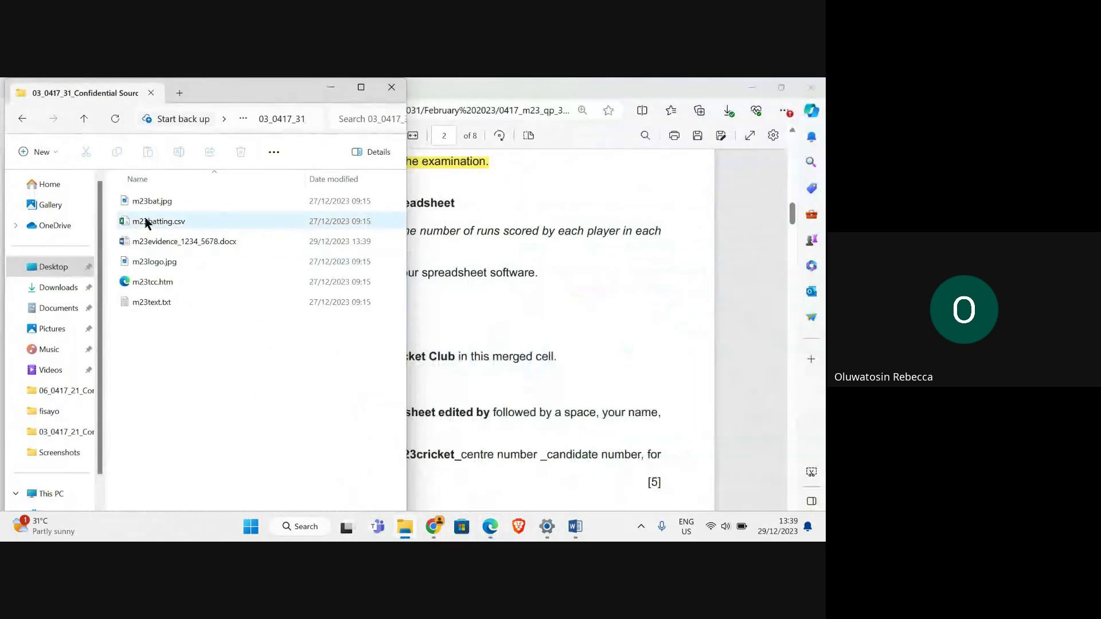
double_click(163, 226)
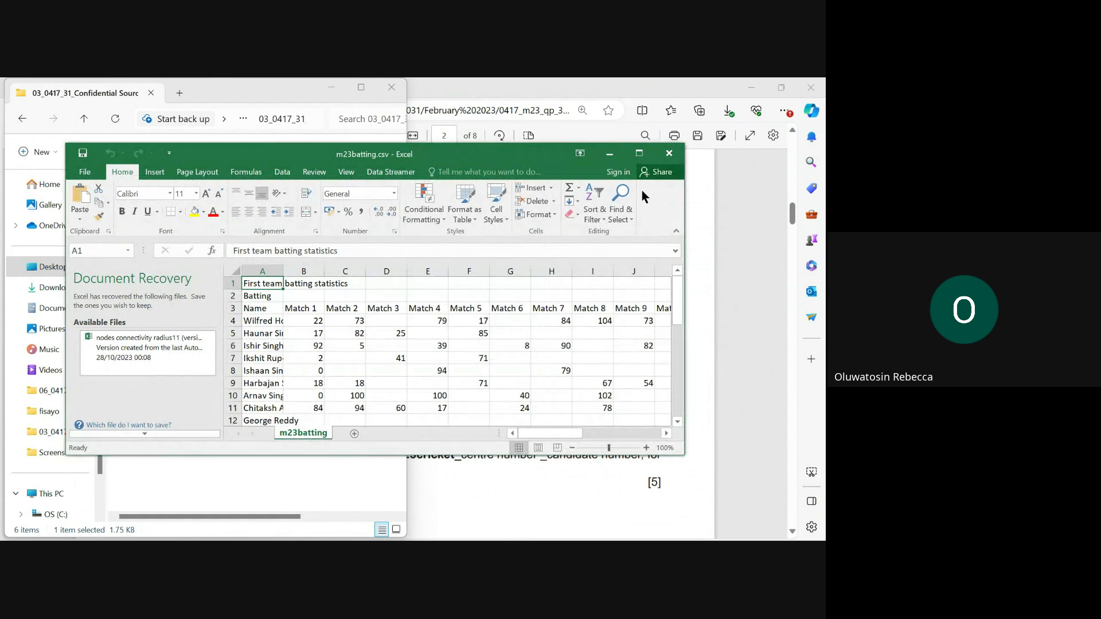
Step: Maximize the workbook window and close the Document Recovery pane, keeping the recovered files to view later
click(639, 153)
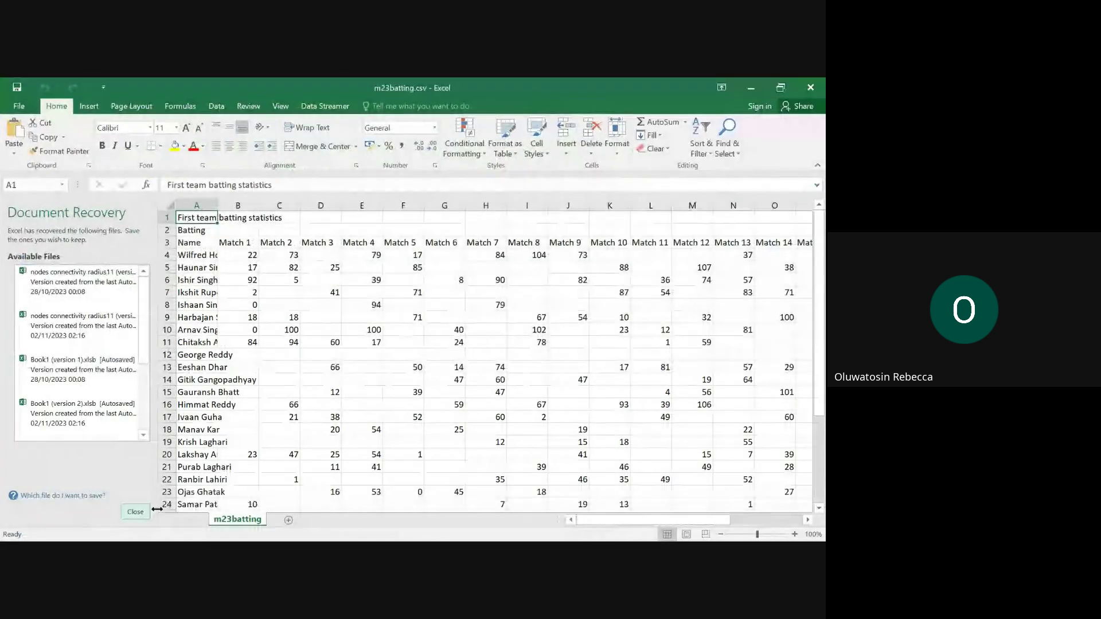
click(136, 511)
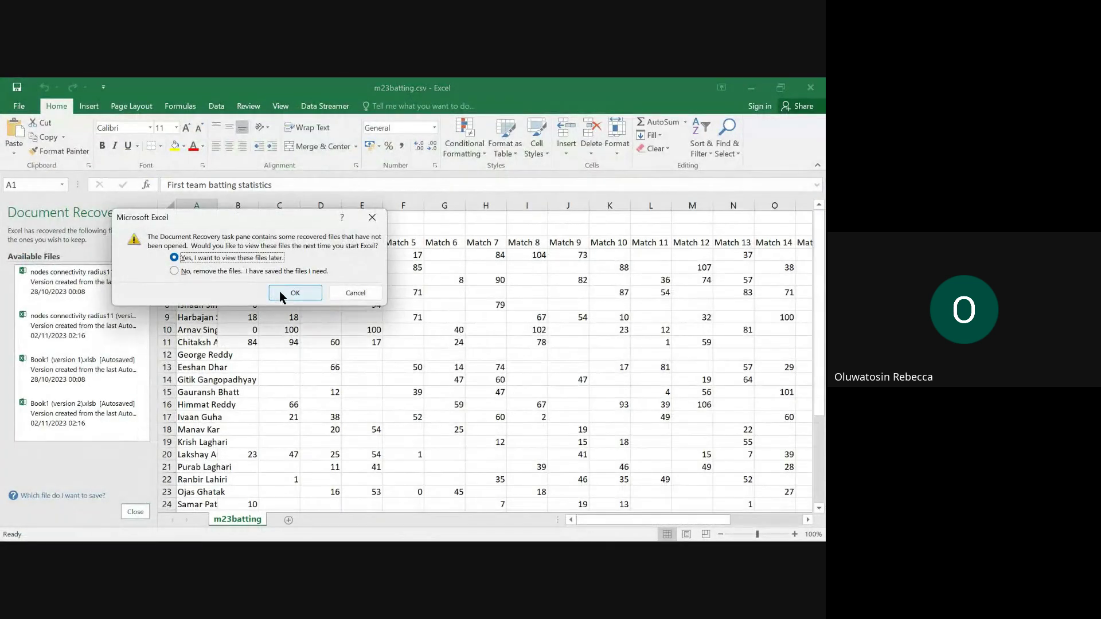
click(295, 292)
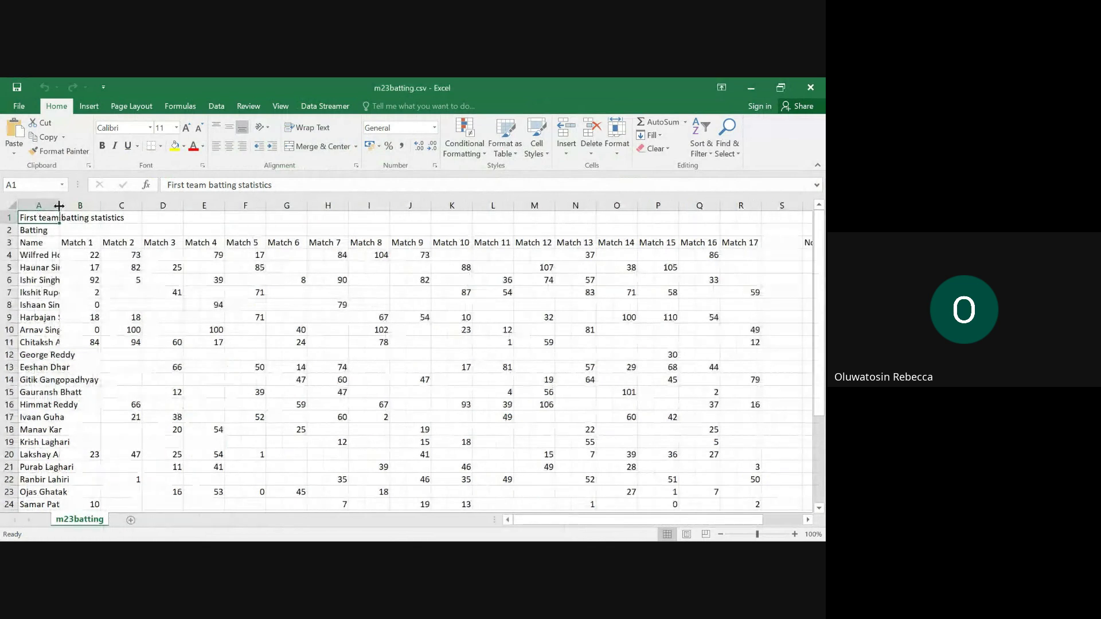
Step: AutoFit the widths of columns A, U and V to their contents
double_click(59, 205)
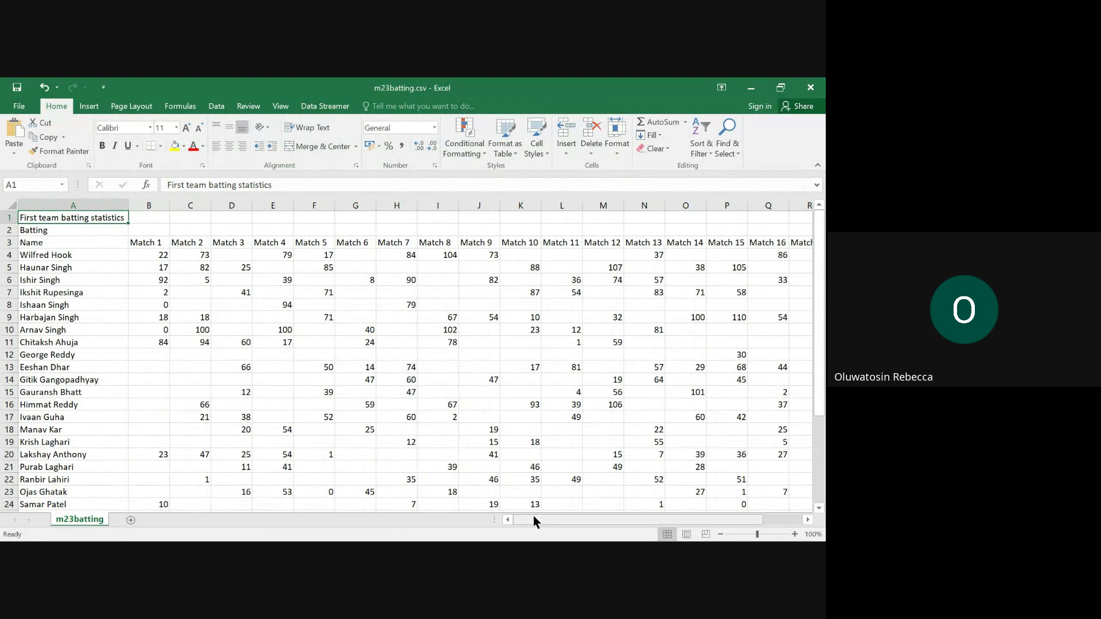
drag(533, 515, 728, 517)
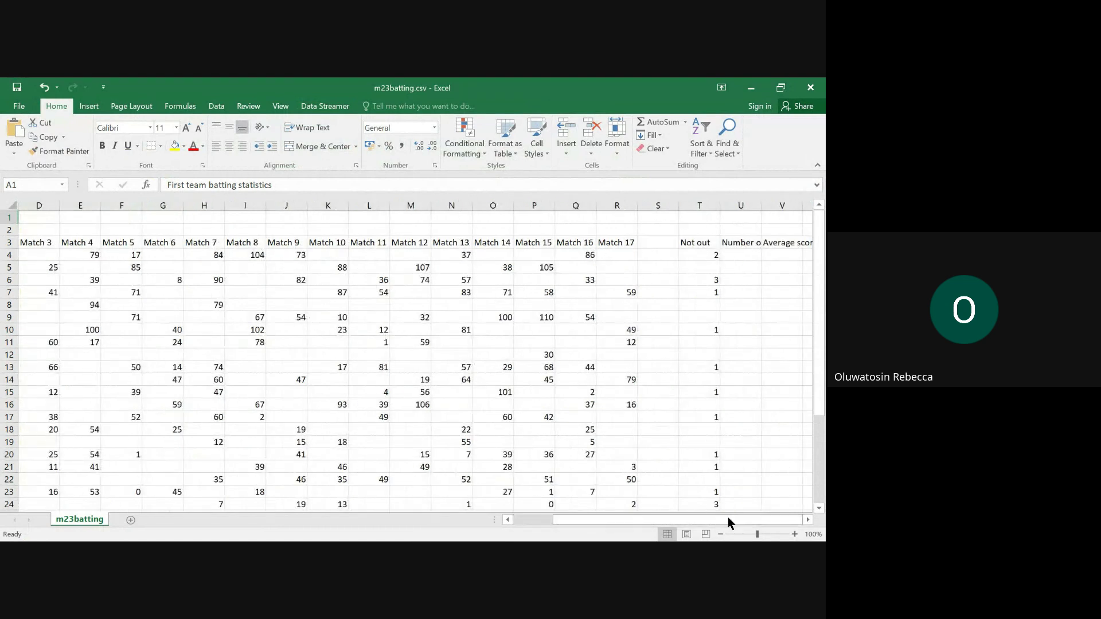
click(783, 205)
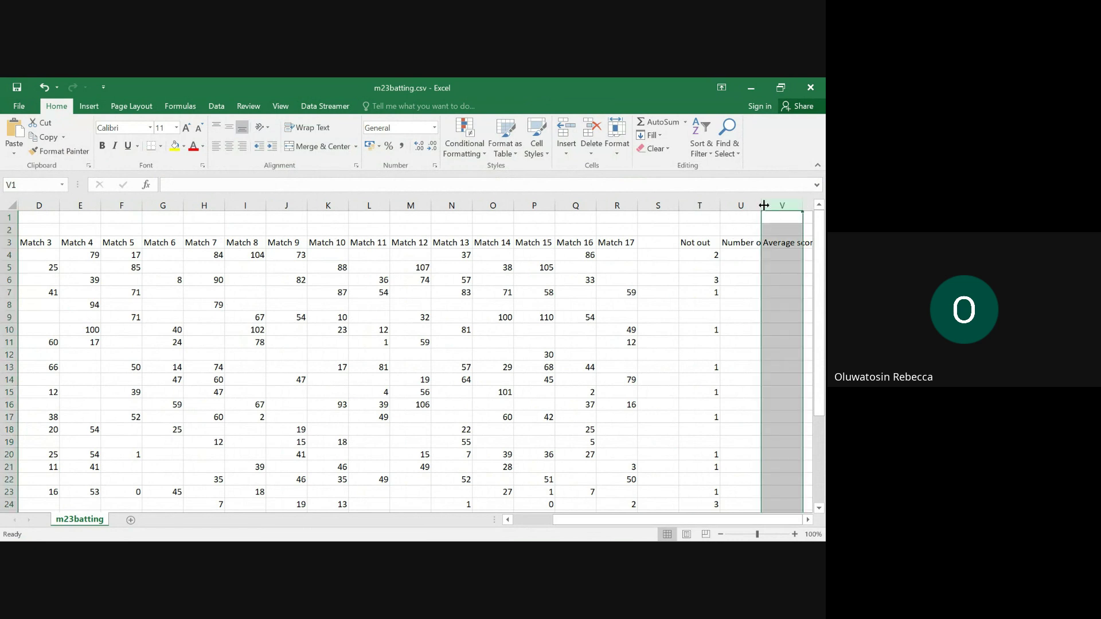
double_click(761, 205)
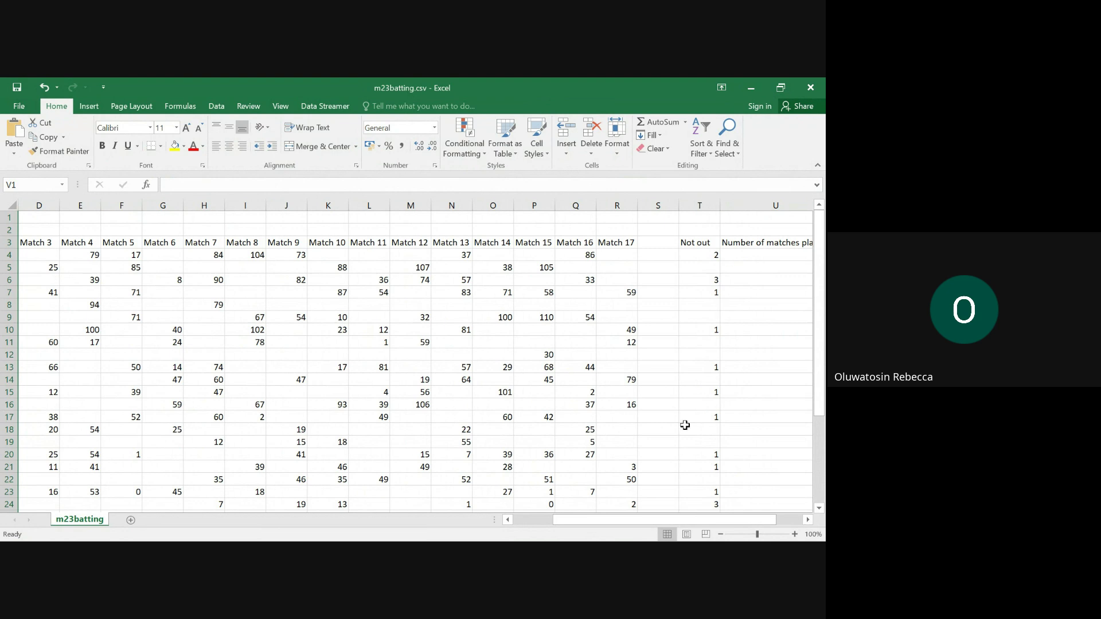
drag(680, 518, 780, 518)
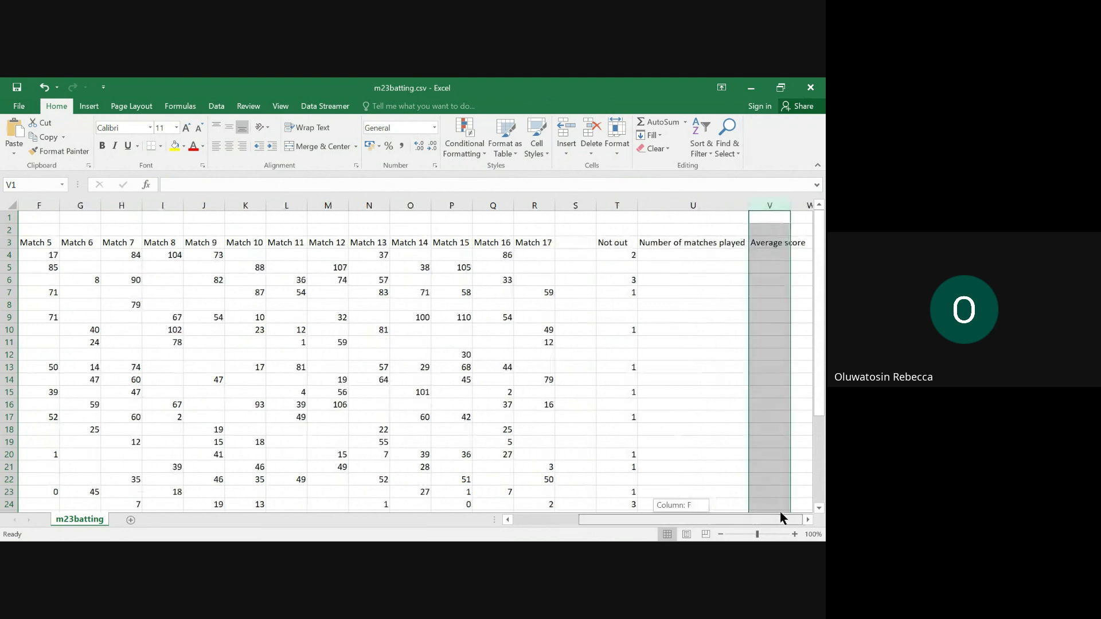
double_click(791, 204)
Step: Look through the remaining batting data, then in Edge highlight the question paper's instruction to open and examine m23batting.csv
scroll(378, 368, down, 11)
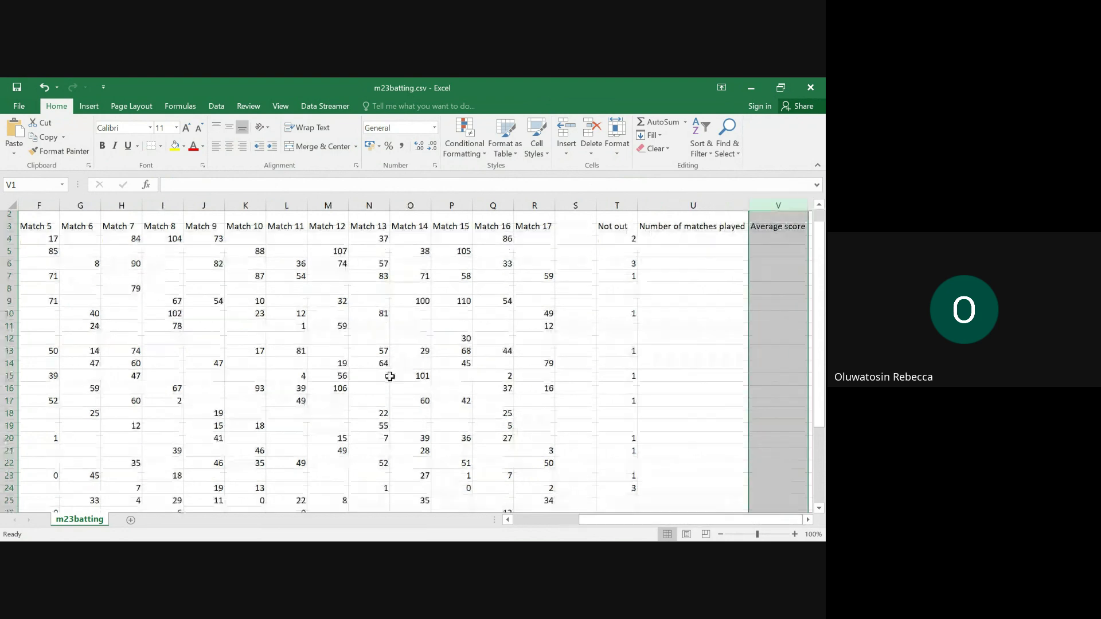
scroll(372, 350, up, 4)
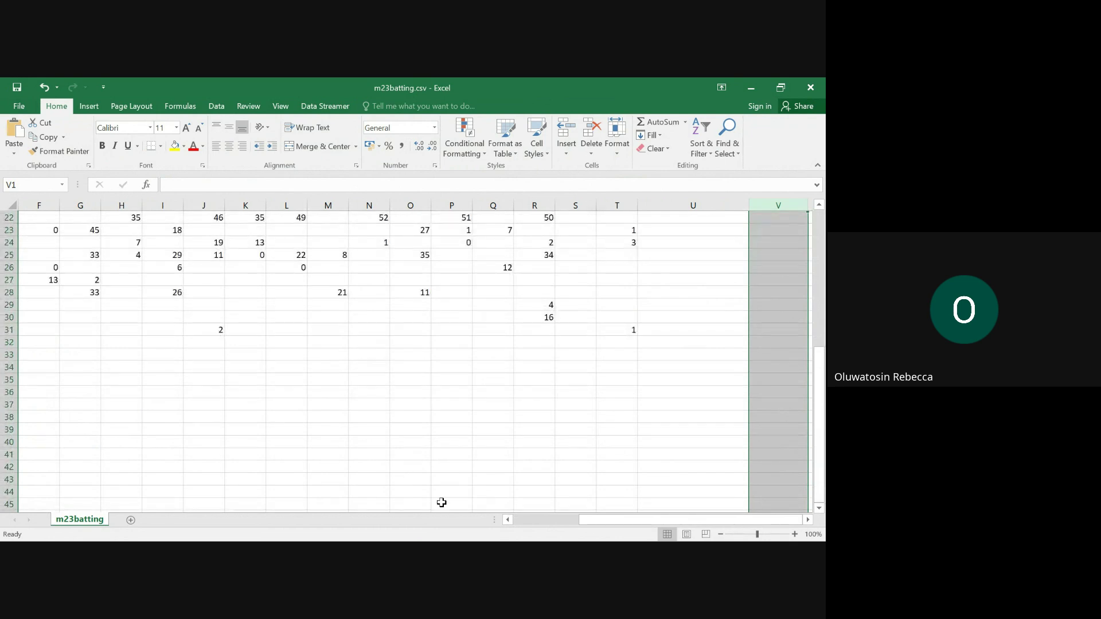
drag(651, 519, 518, 520)
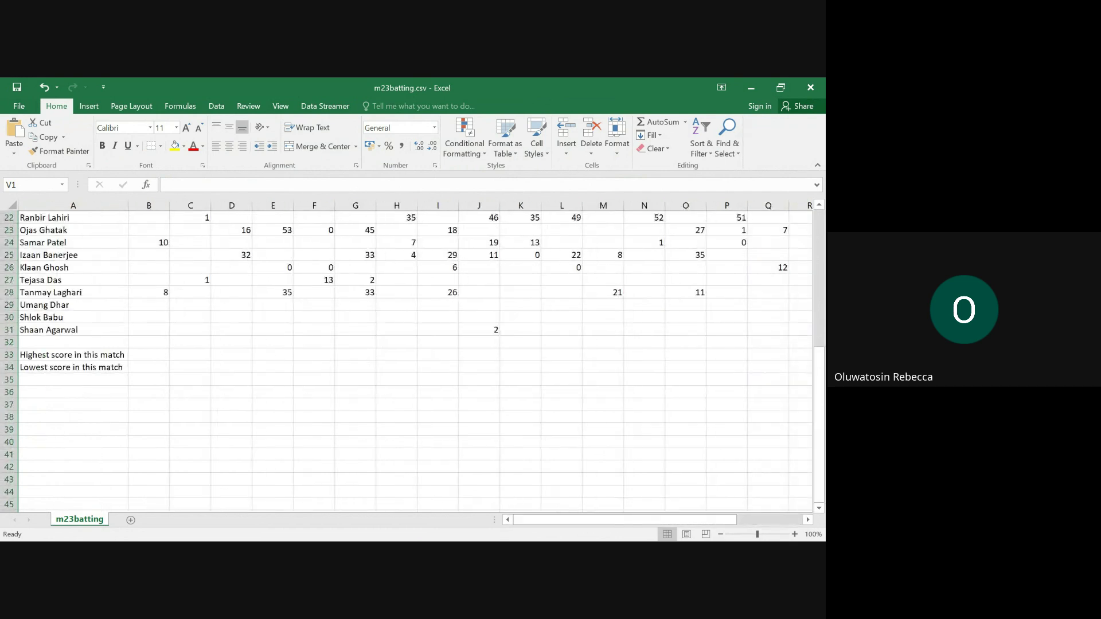
scroll(194, 347, up, 7)
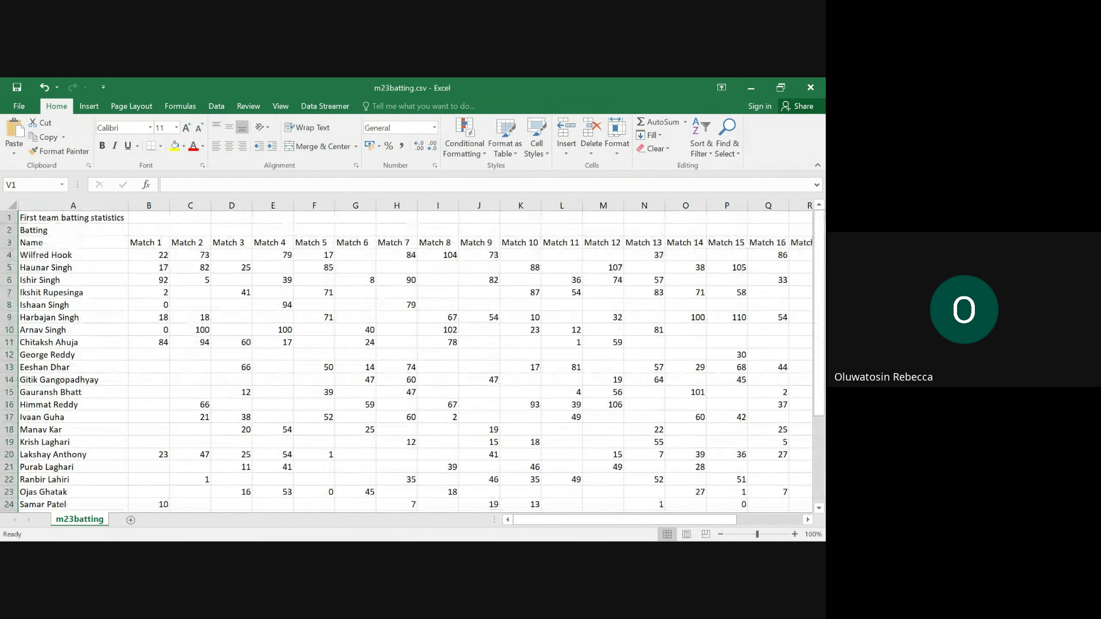
mouse_move(476, 526)
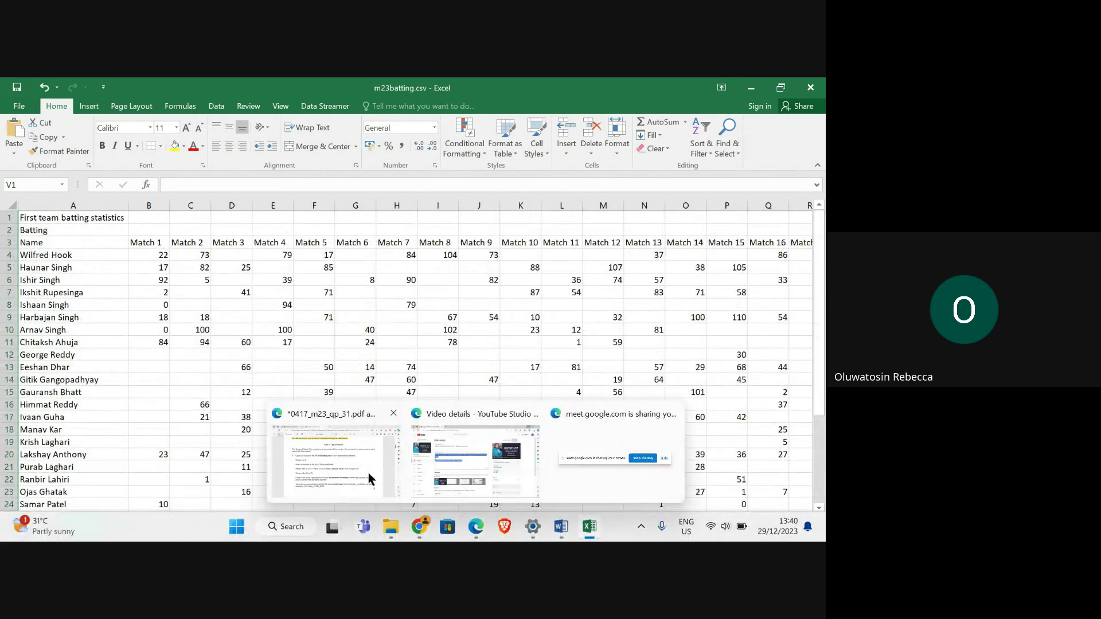
click(327, 459)
mouse_move(152, 273)
mouse_down()
mouse_move(490, 299)
mouse_move(543, 278)
mouse_up()
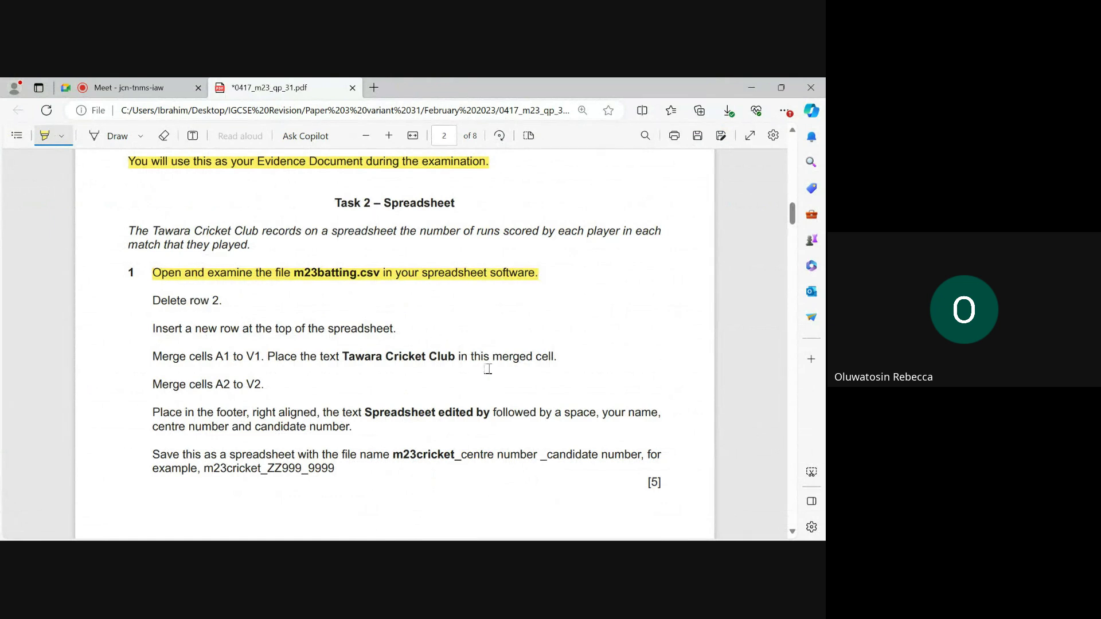
Step: Switch to Excel and delete row 2, which holds the text Batting, from the m23batting sheet
mouse_move(586, 526)
click(578, 461)
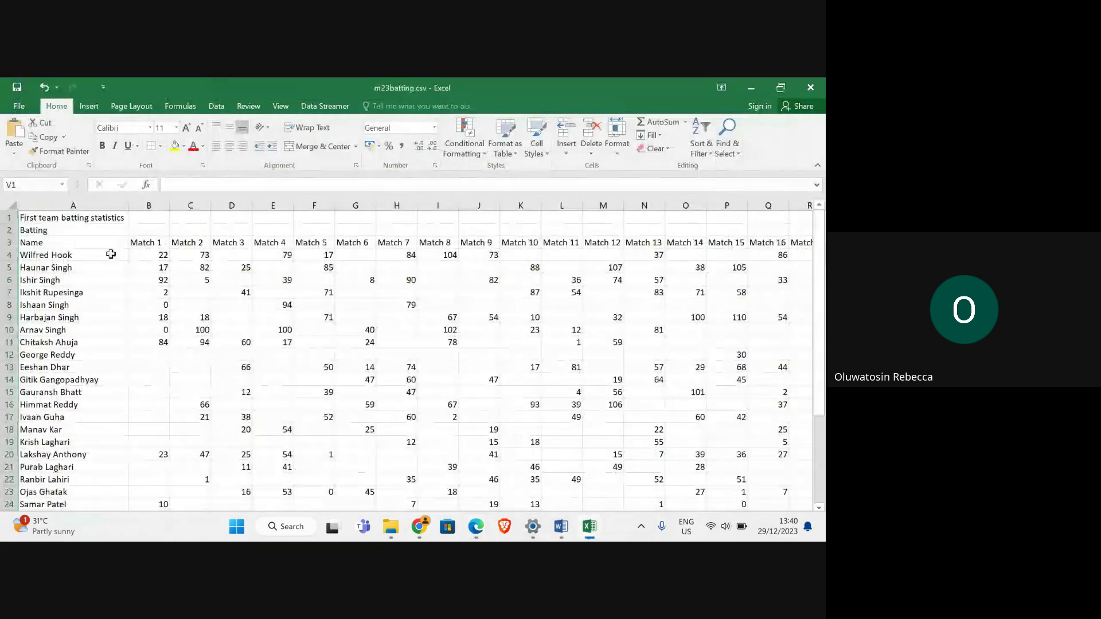
right_click(8, 230)
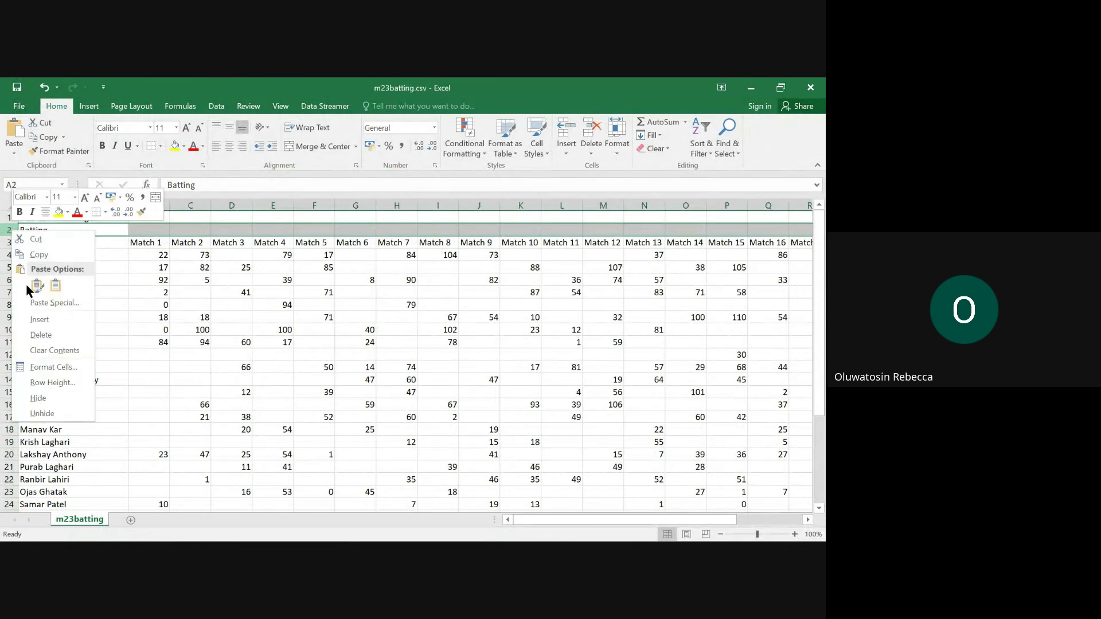
click(41, 337)
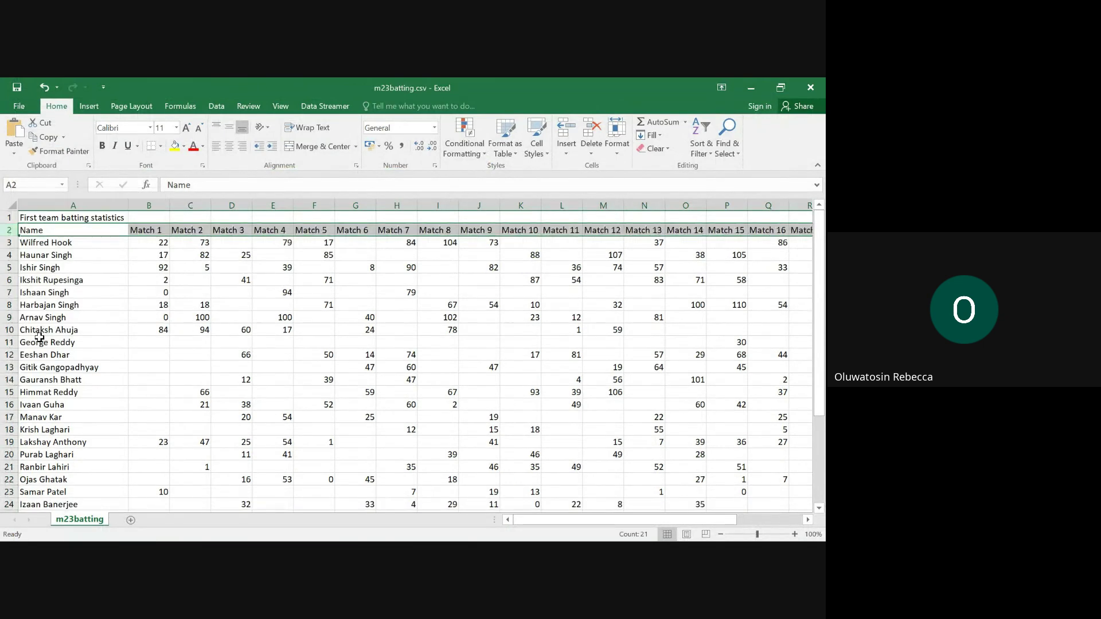
Step: Switch to the question paper in Edge and highlight the "Delete row 2" instruction in yellow
mouse_move(529, 539)
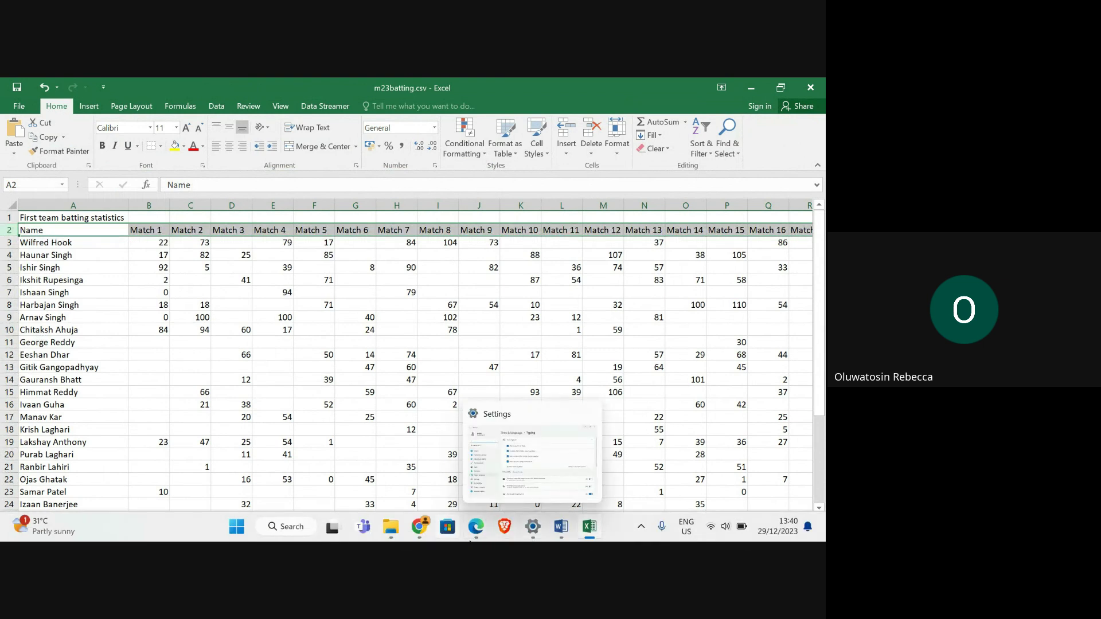
mouse_move(475, 531)
click(331, 476)
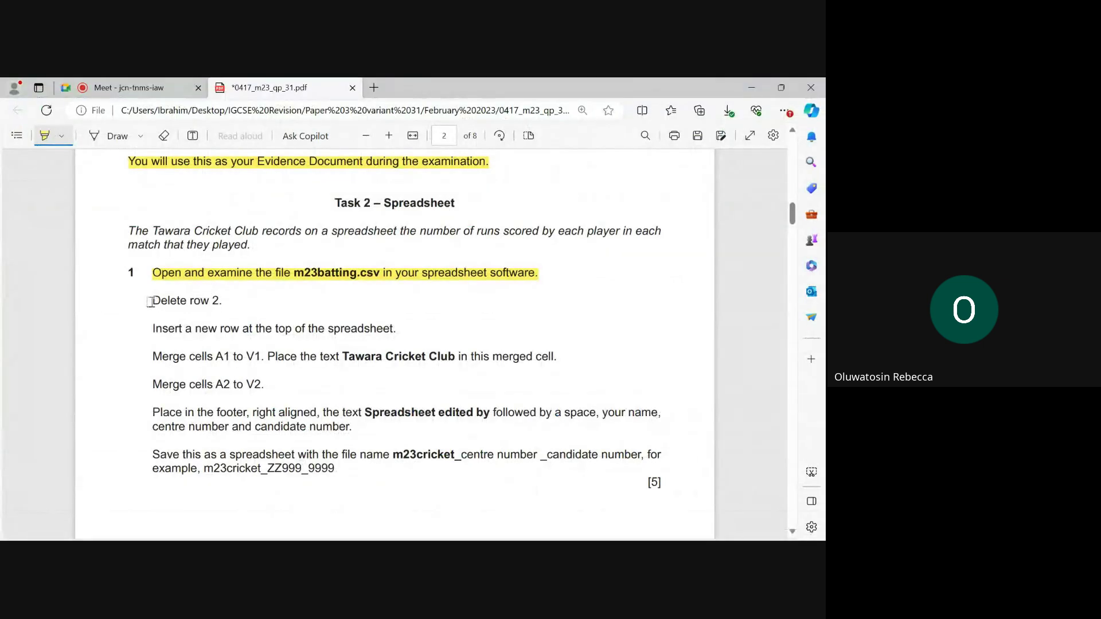
drag(150, 302, 220, 303)
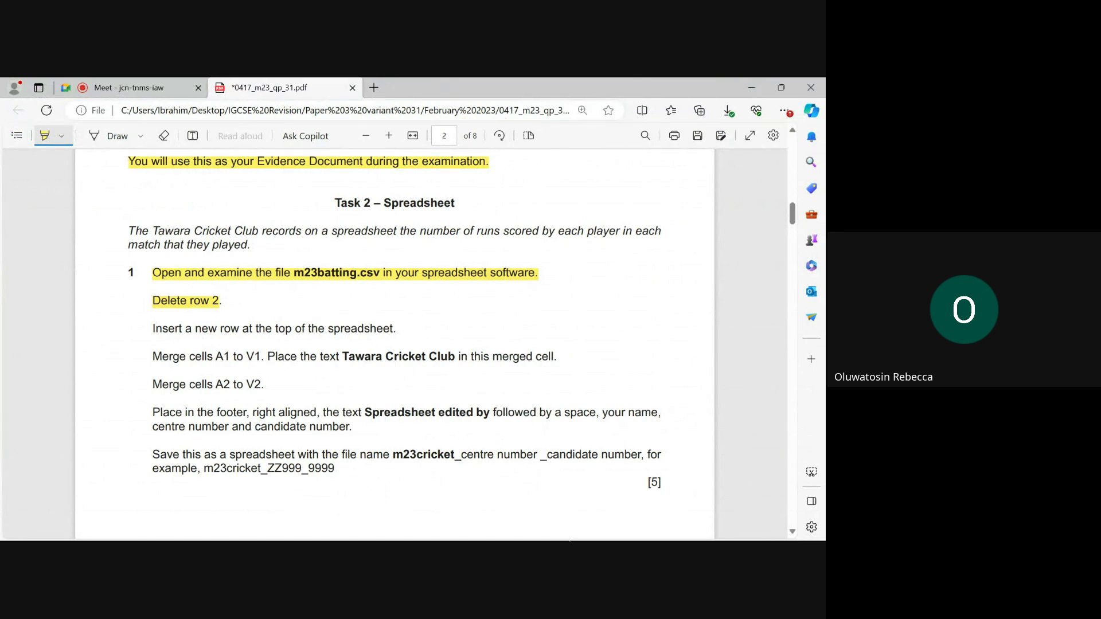
Step: Switch to Excel and insert a new blank row at the top of the sheet, above First team batting statistics
mouse_move(590, 527)
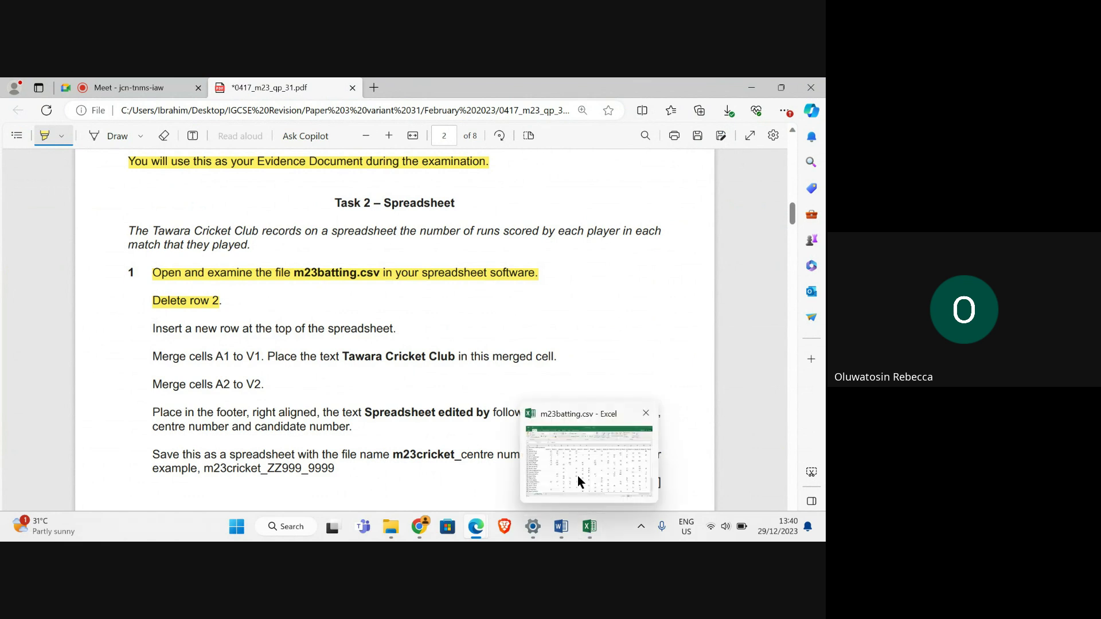
click(579, 482)
click(8, 218)
right_click(8, 220)
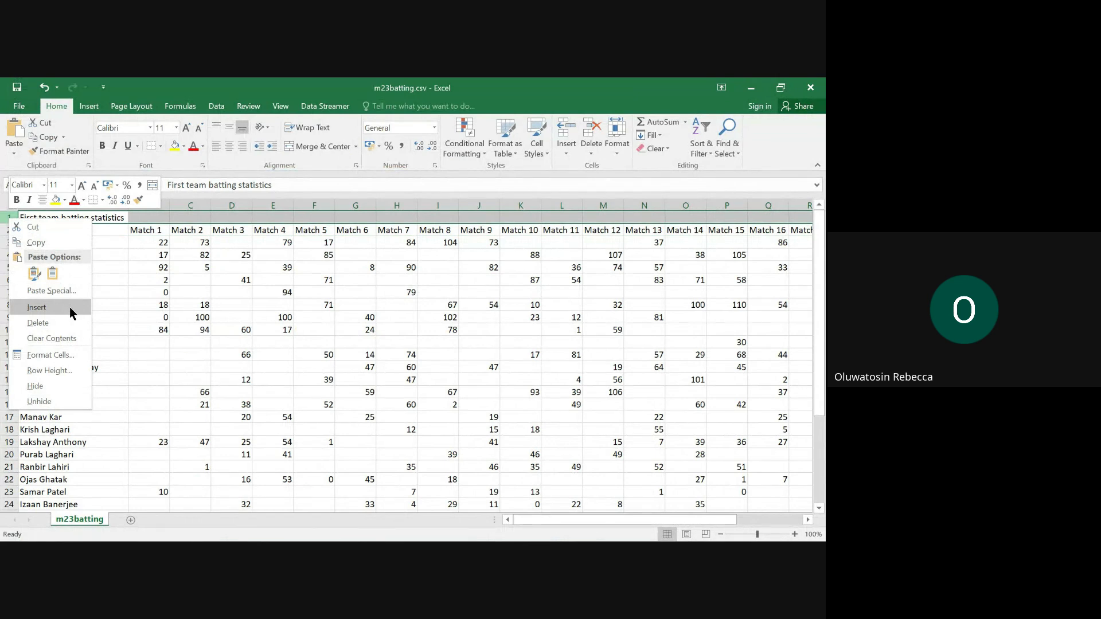
click(34, 308)
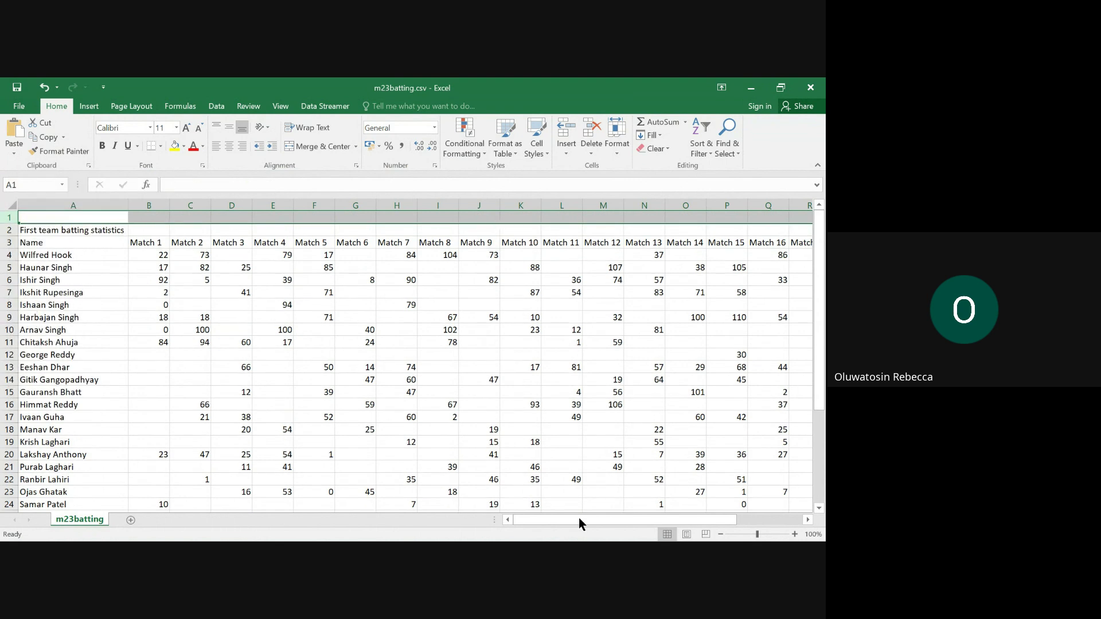
Step: Switch to the question paper in Edge and highlight the instruction to insert a new row at the top in yellow
mouse_move(566, 539)
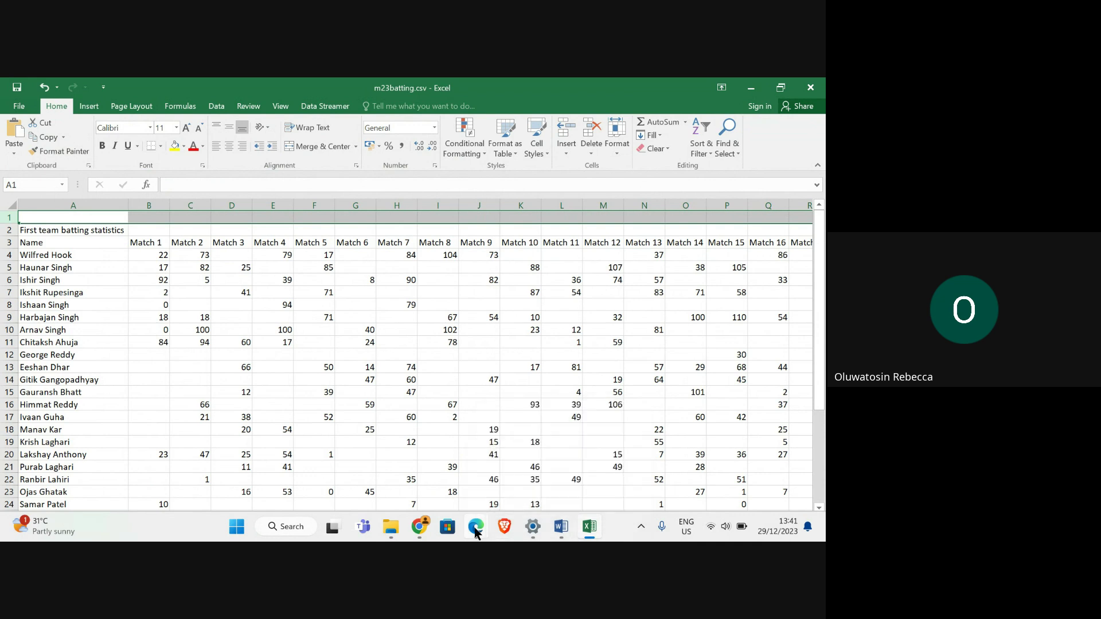
mouse_move(476, 527)
click(348, 475)
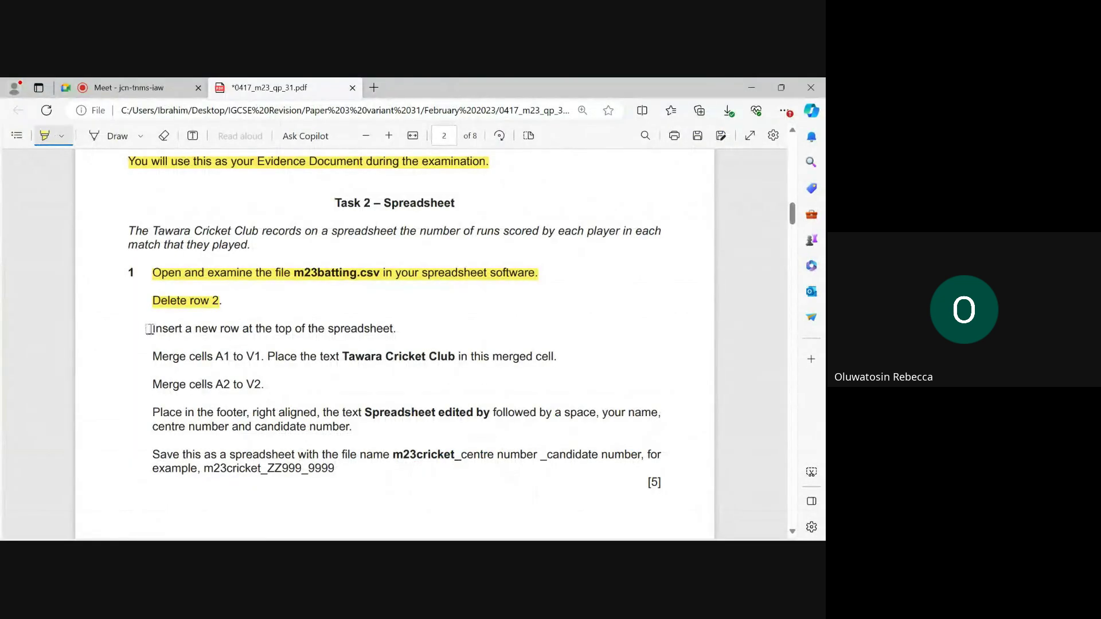
drag(148, 328, 395, 329)
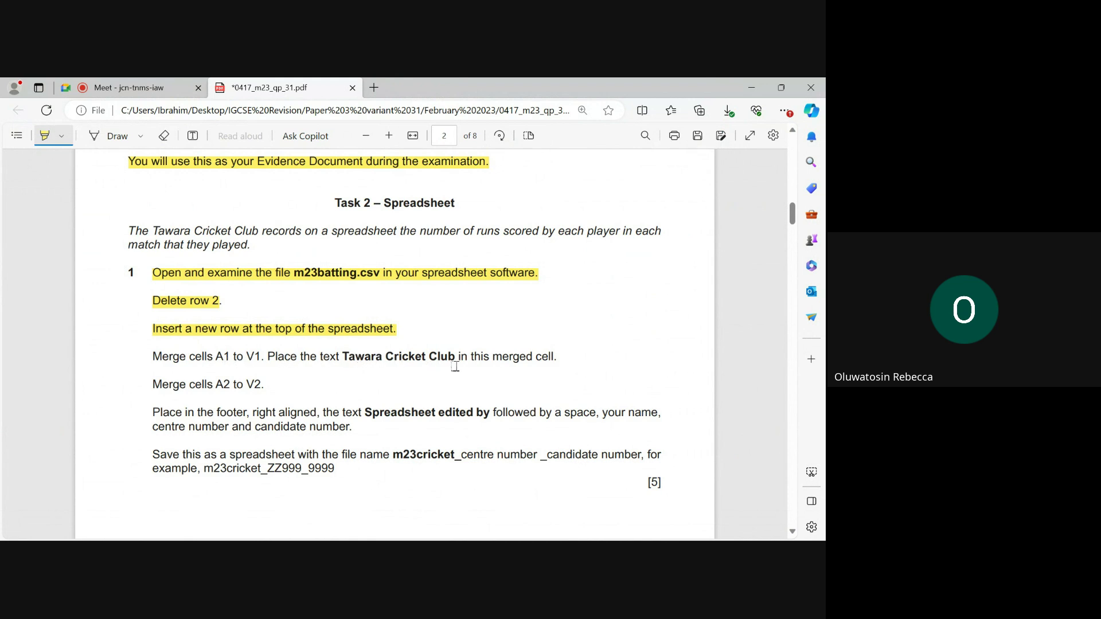
Step: Turn off highlighting, copy the text Tawara Cricket Club from the question paper and paste it into cell A1 in Excel
click(44, 138)
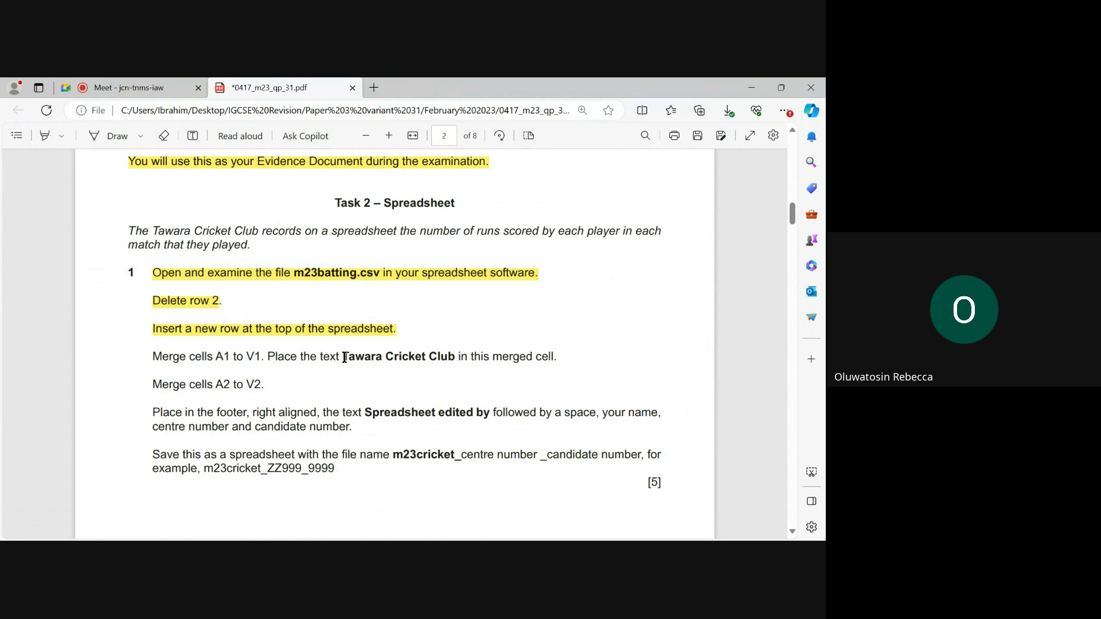
drag(343, 356, 444, 353)
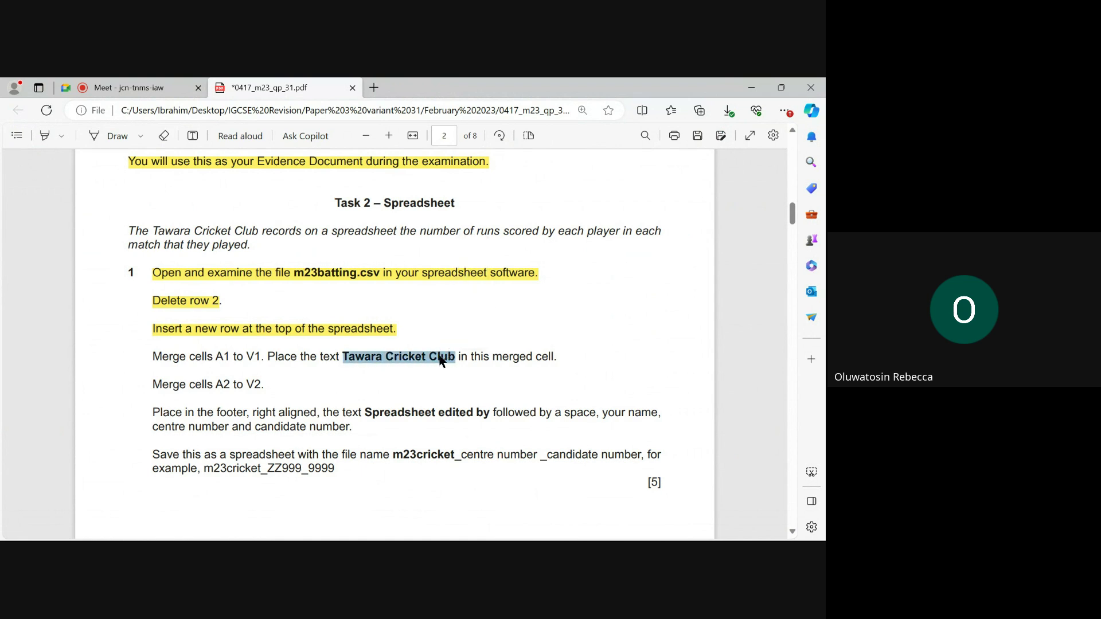
right_click(450, 355)
click(482, 172)
mouse_move(591, 540)
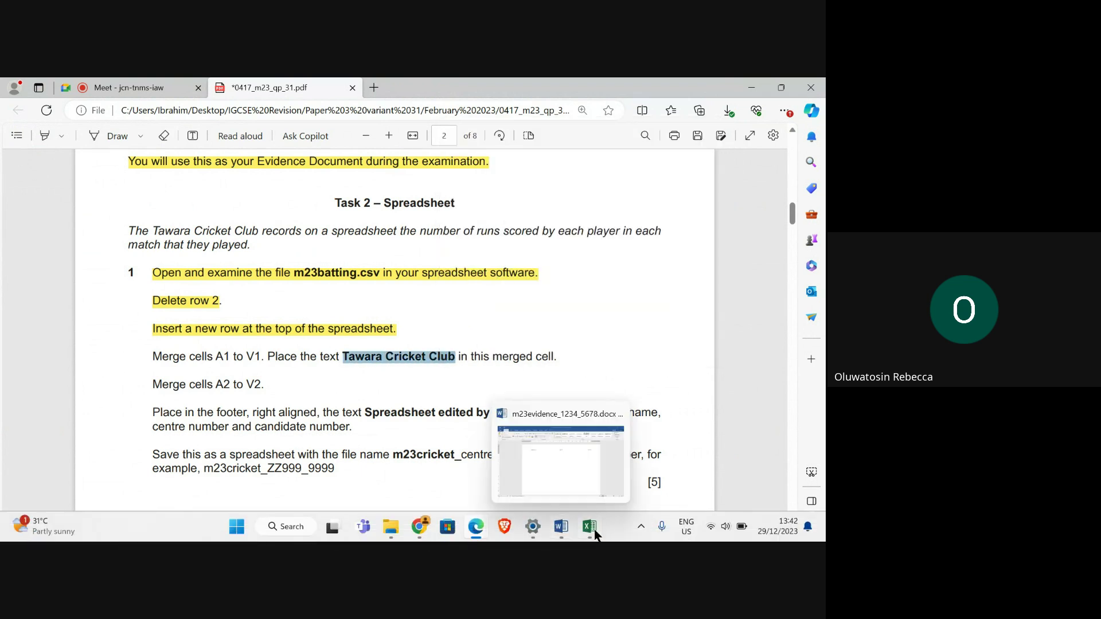
click(566, 467)
click(91, 218)
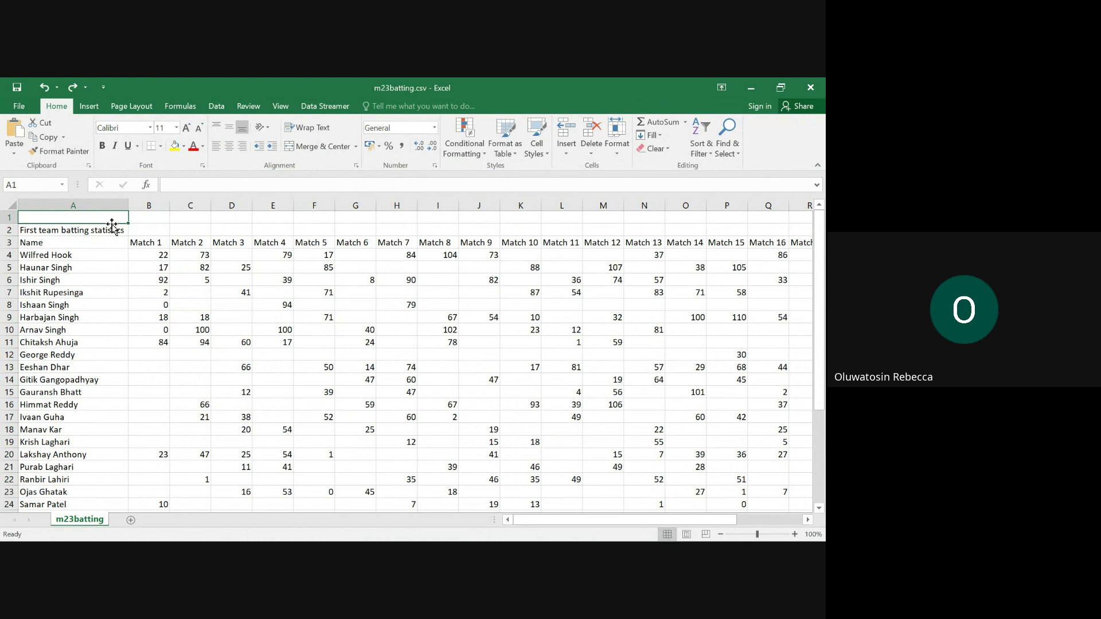
key(ctrl+v)
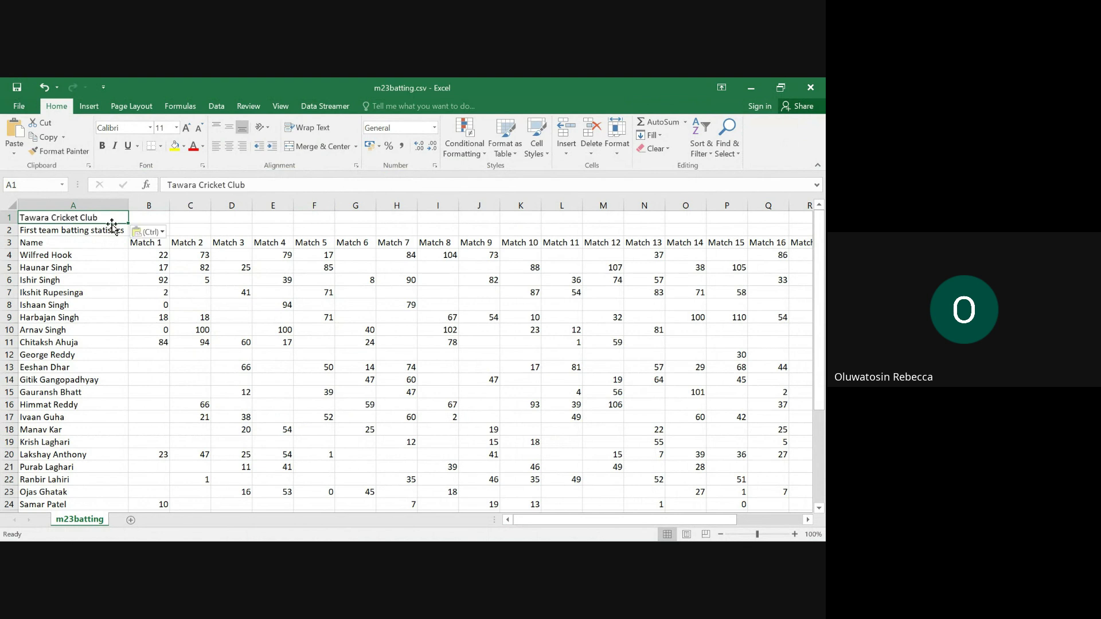
Step: Merge and centre cells A1 to V1 so that Tawara Cricket Club spans the table
click(69, 267)
drag(86, 218, 753, 219)
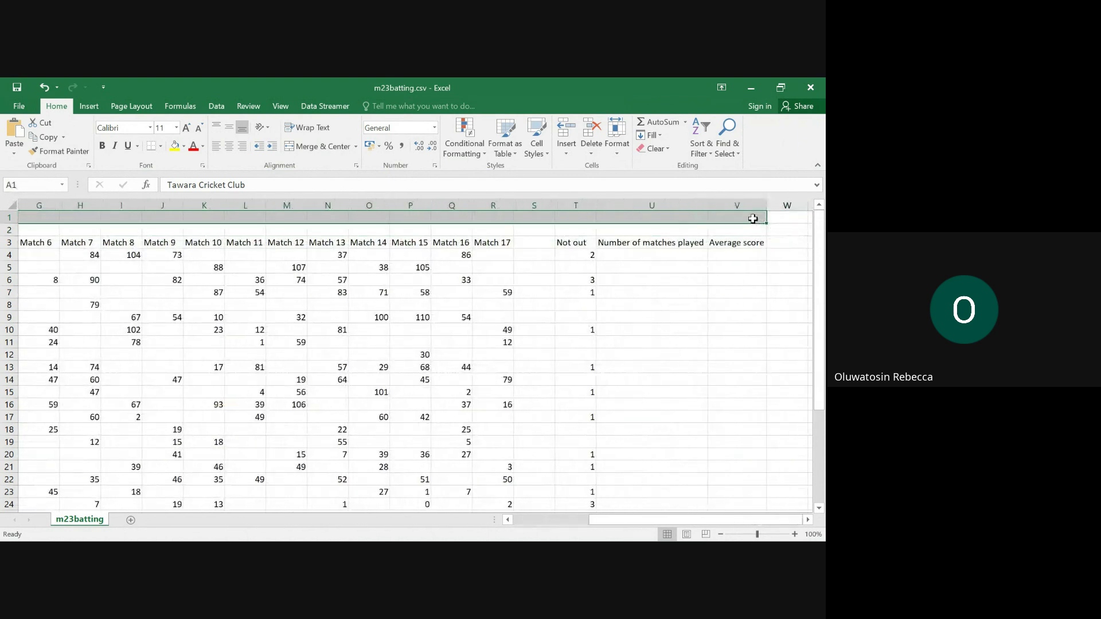
click(326, 145)
click(404, 352)
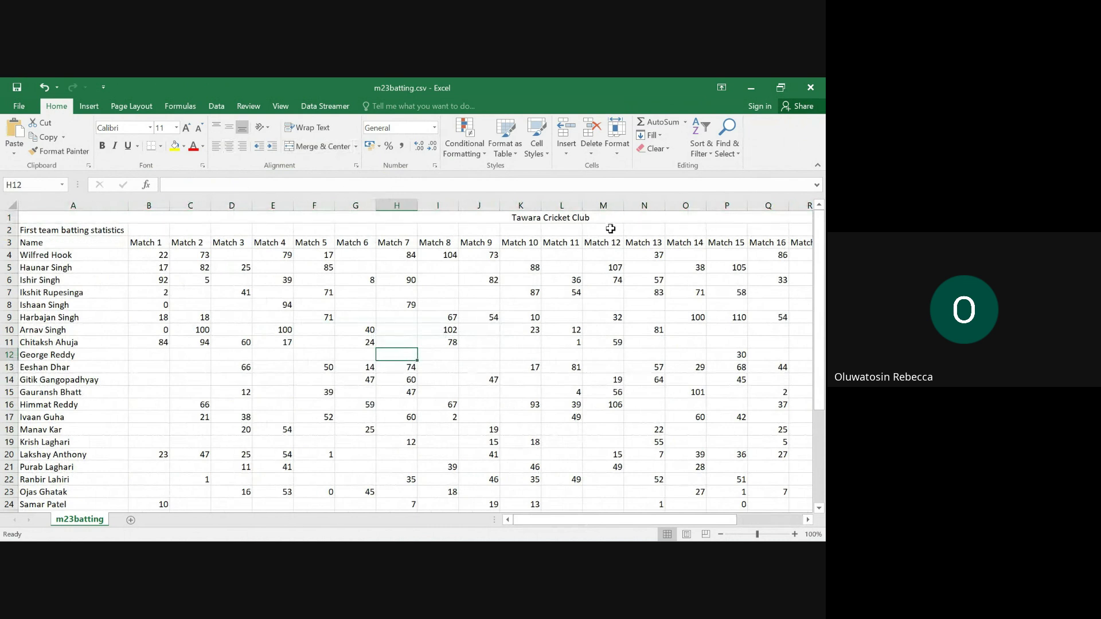
Step: Switch to the question paper in Edge and highlight the instruction to merge cells A1 to V1 in yellow
mouse_move(528, 540)
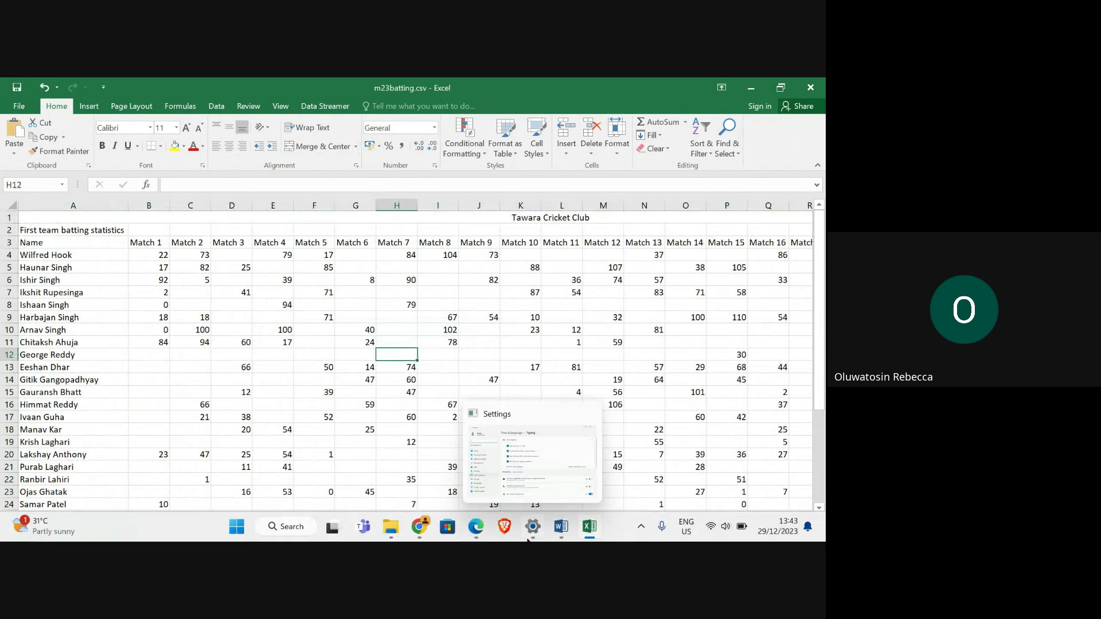
mouse_move(475, 537)
click(364, 491)
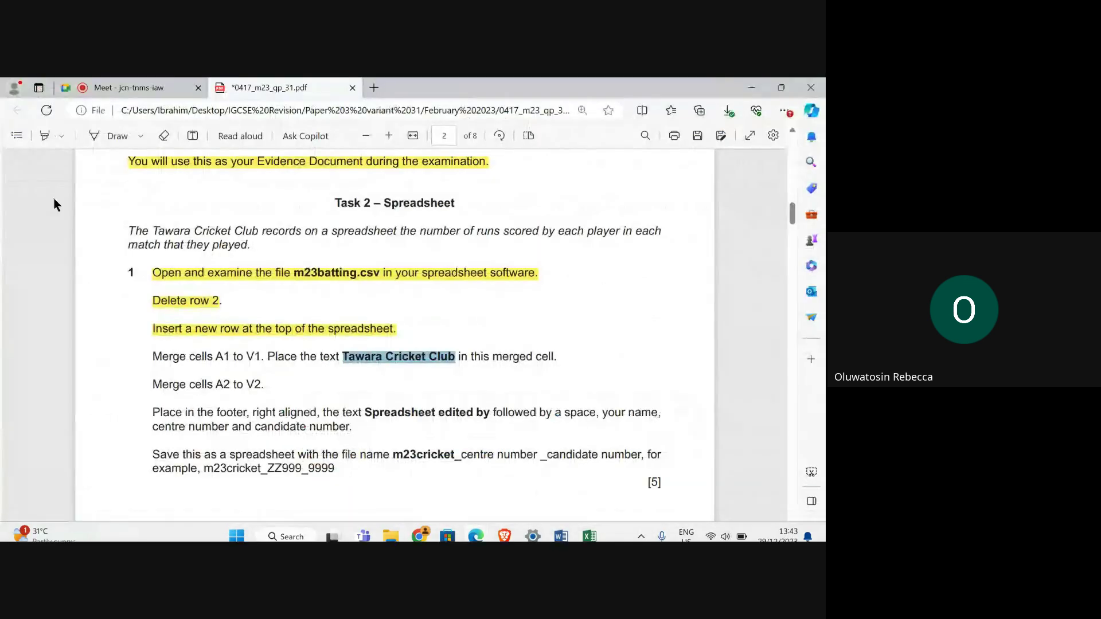
click(43, 135)
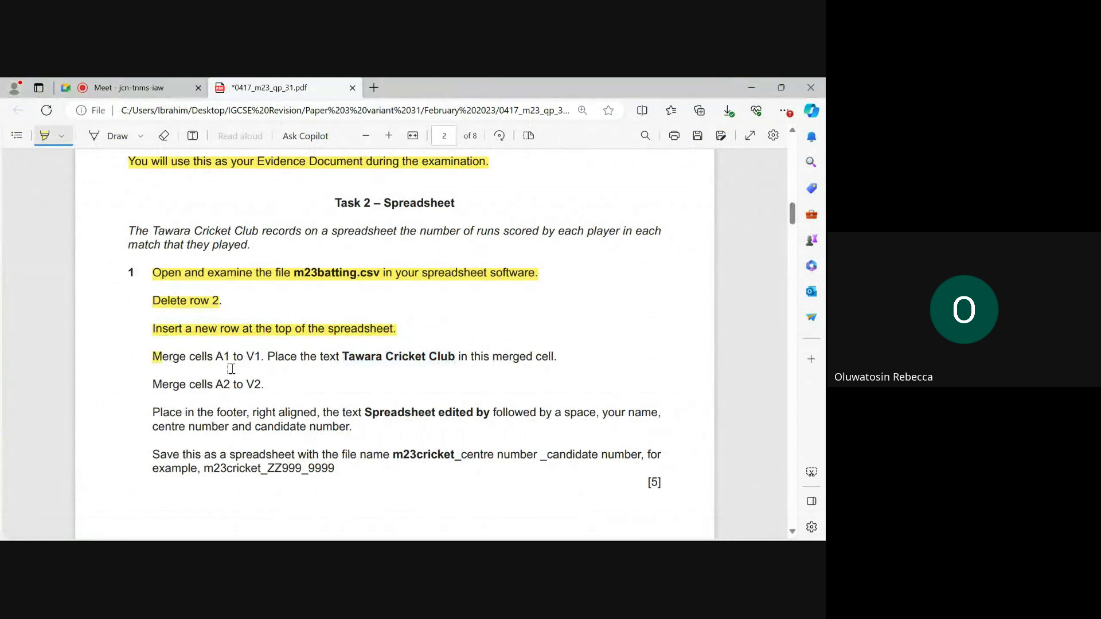
drag(153, 356, 562, 352)
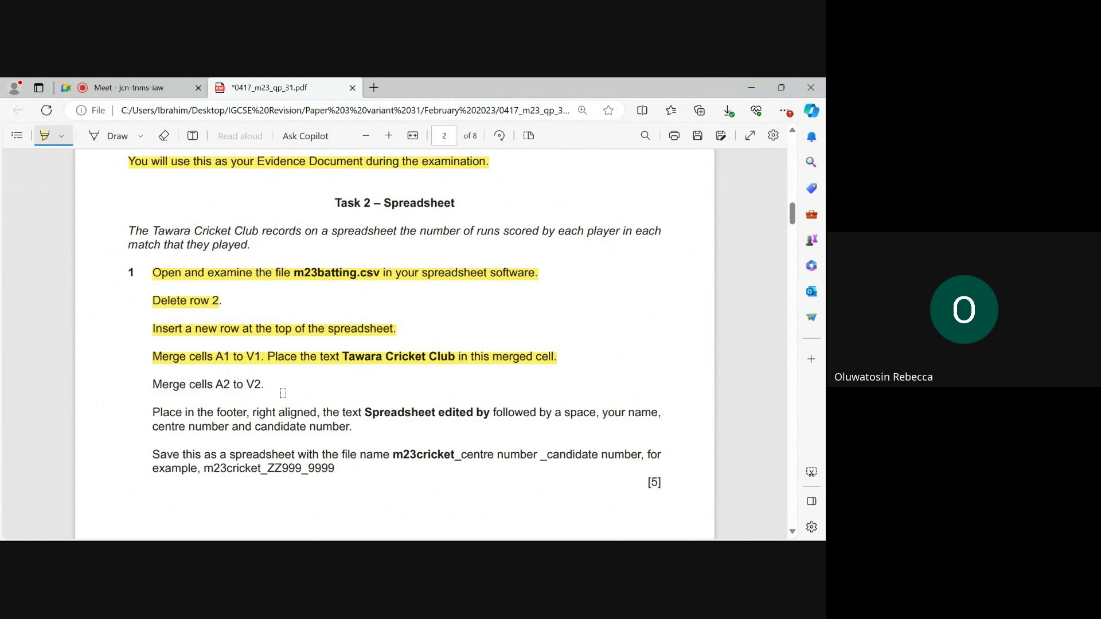
Step: Switch to Excel and merge and centre cells A2 to V2 containing First team batting statistics
mouse_move(644, 538)
mouse_move(587, 531)
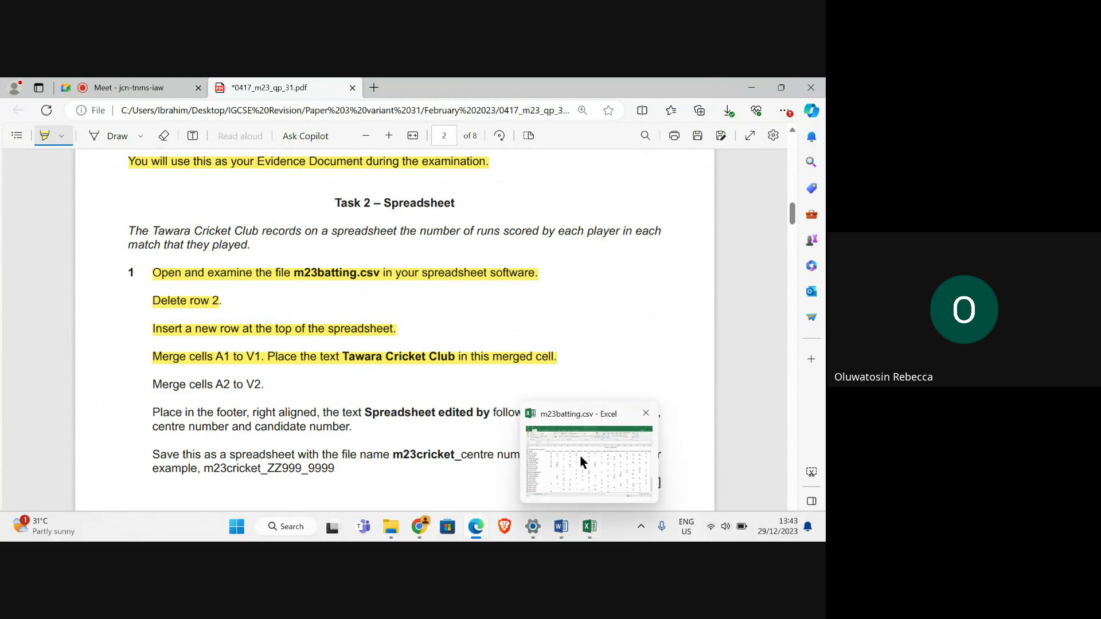
click(584, 459)
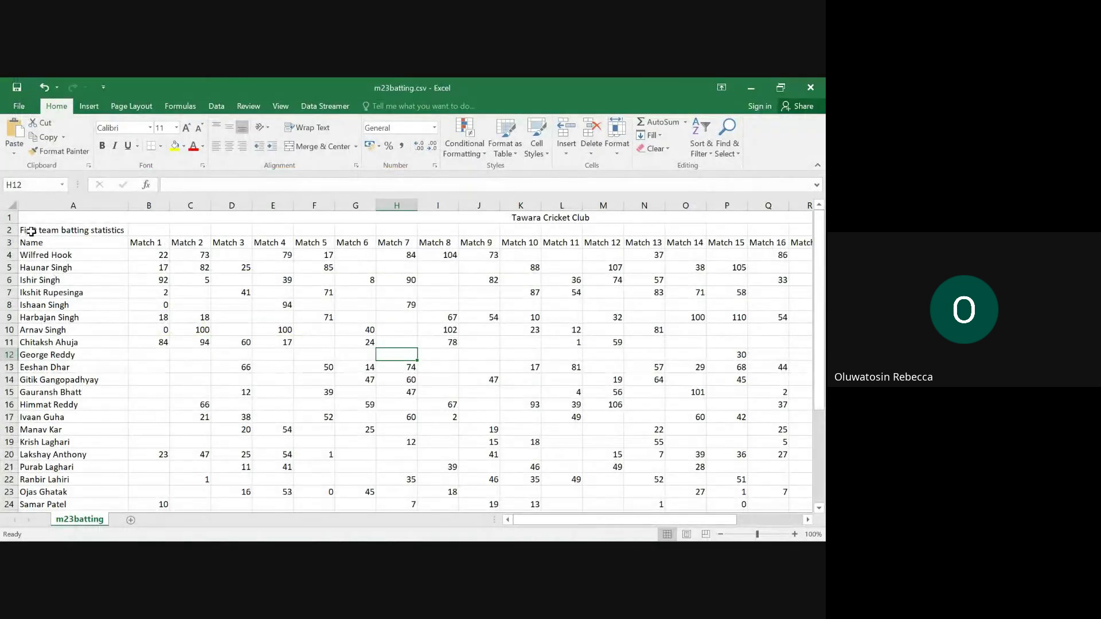
drag(31, 231, 626, 226)
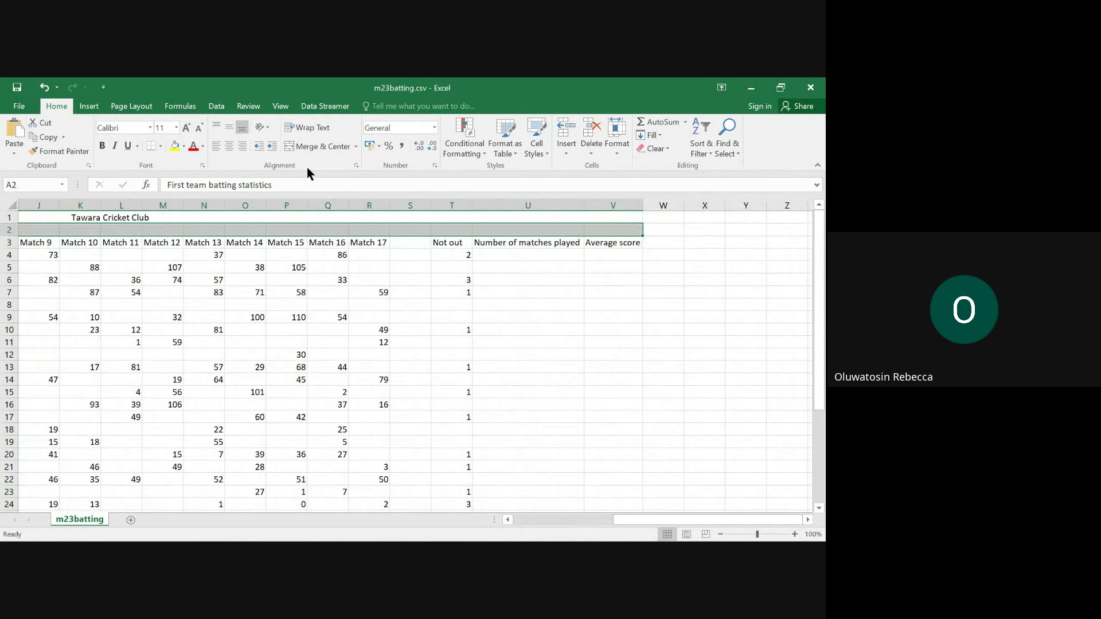
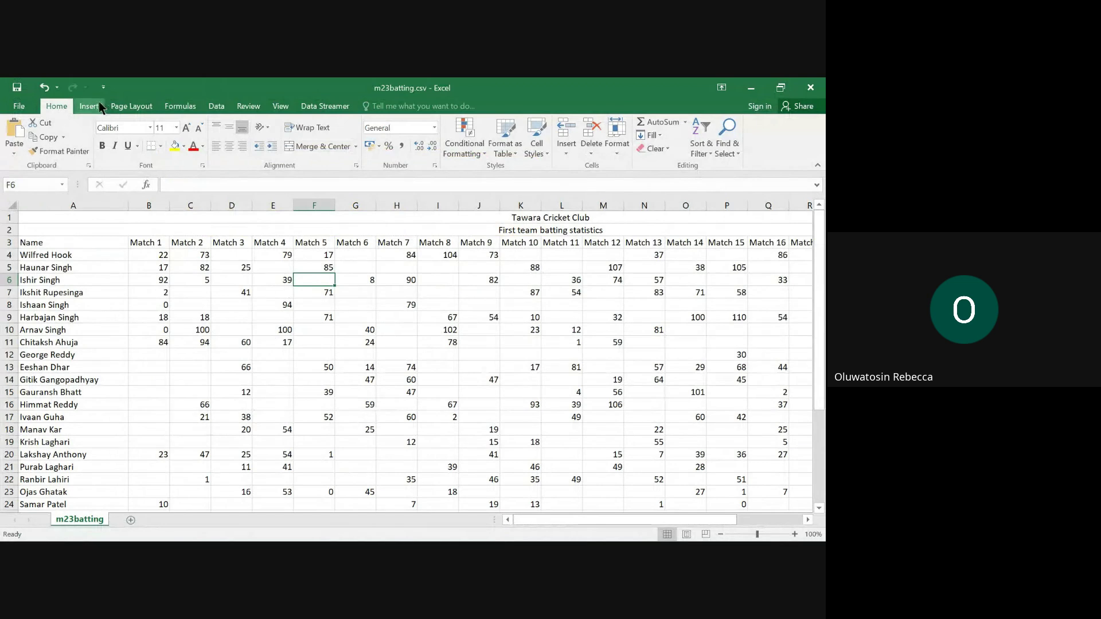
Step: Add a page footer with the right-aligned text Spreadsheet edited by
click(152, 107)
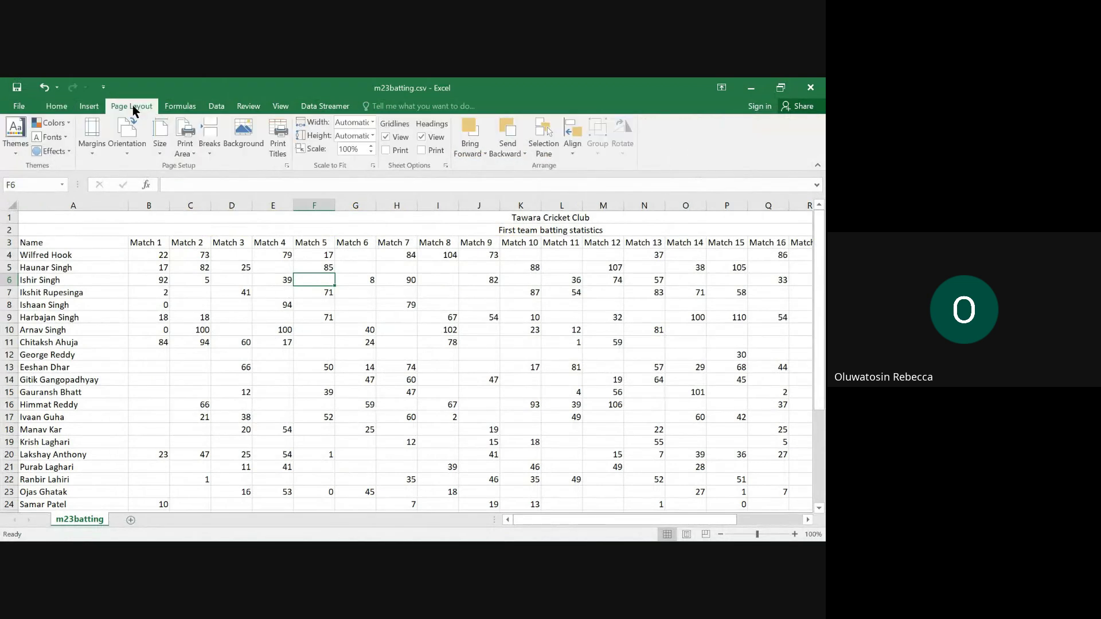
click(90, 107)
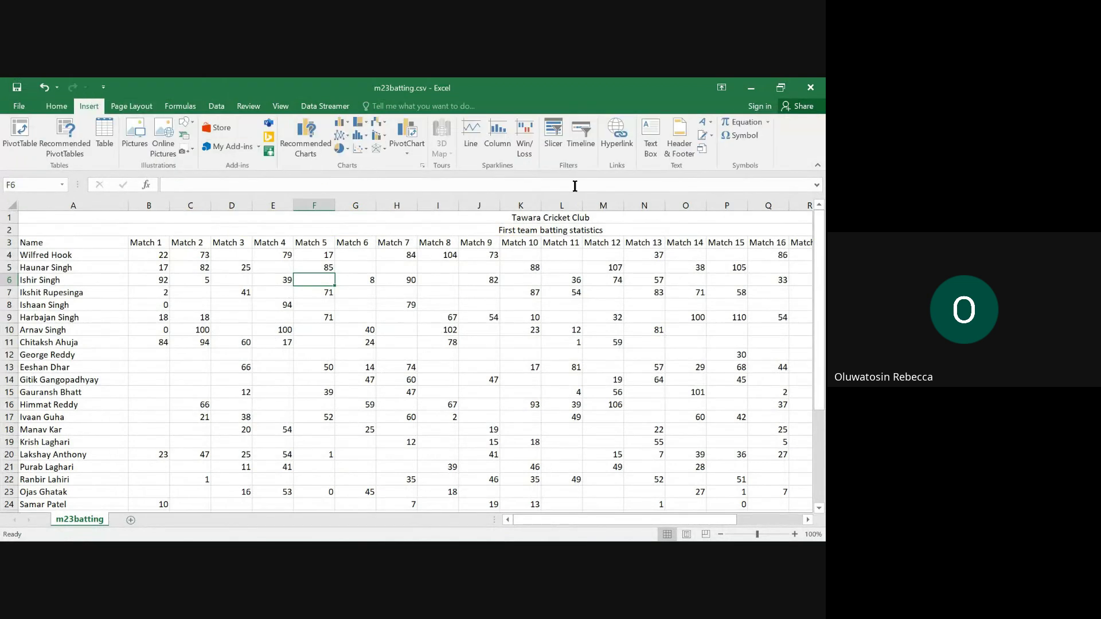
click(684, 143)
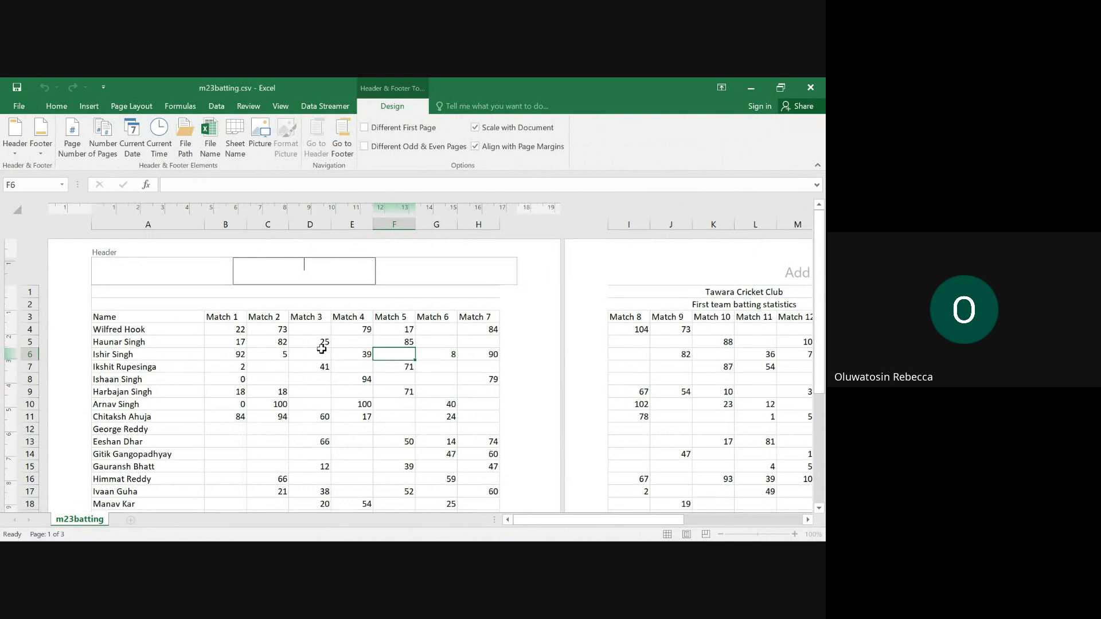
click(394, 309)
scroll(394, 309, down, 15)
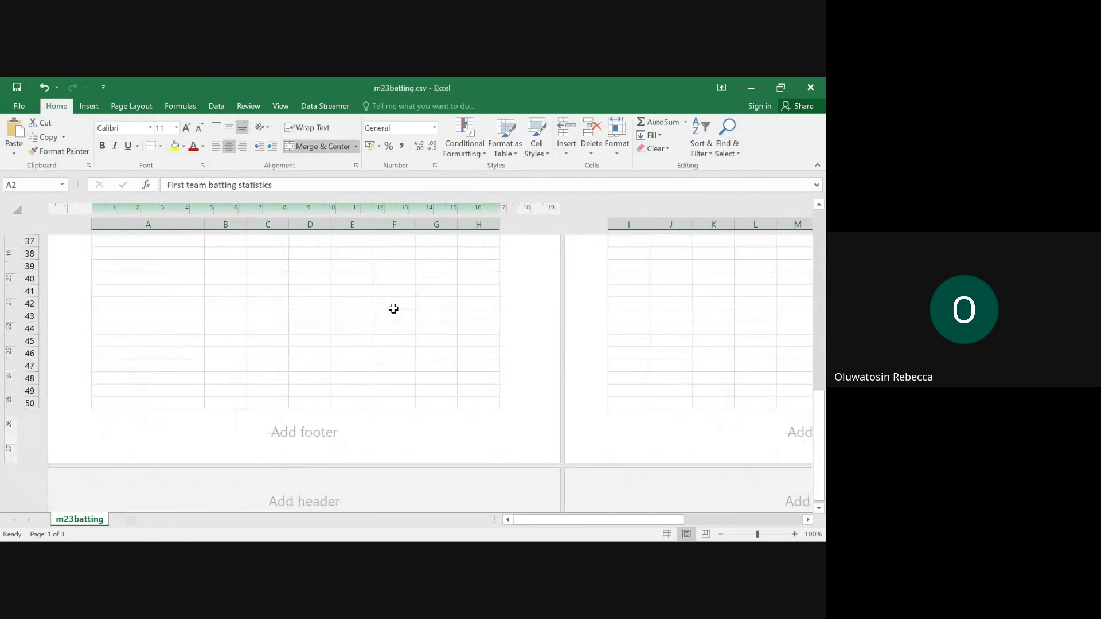
click(446, 316)
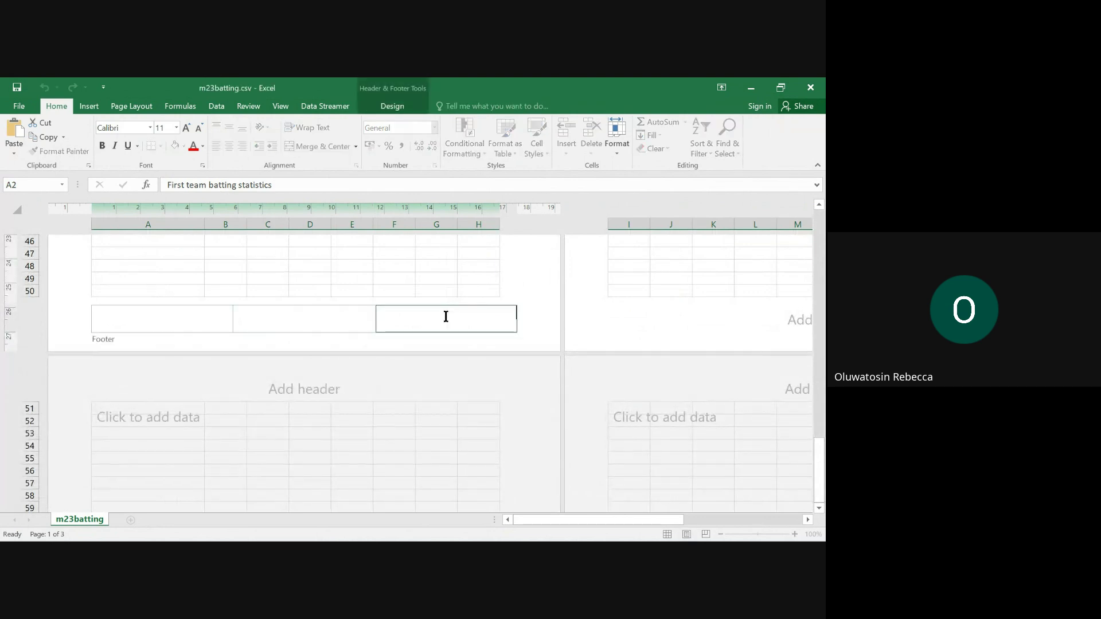
text(Spreadsheet edited by)
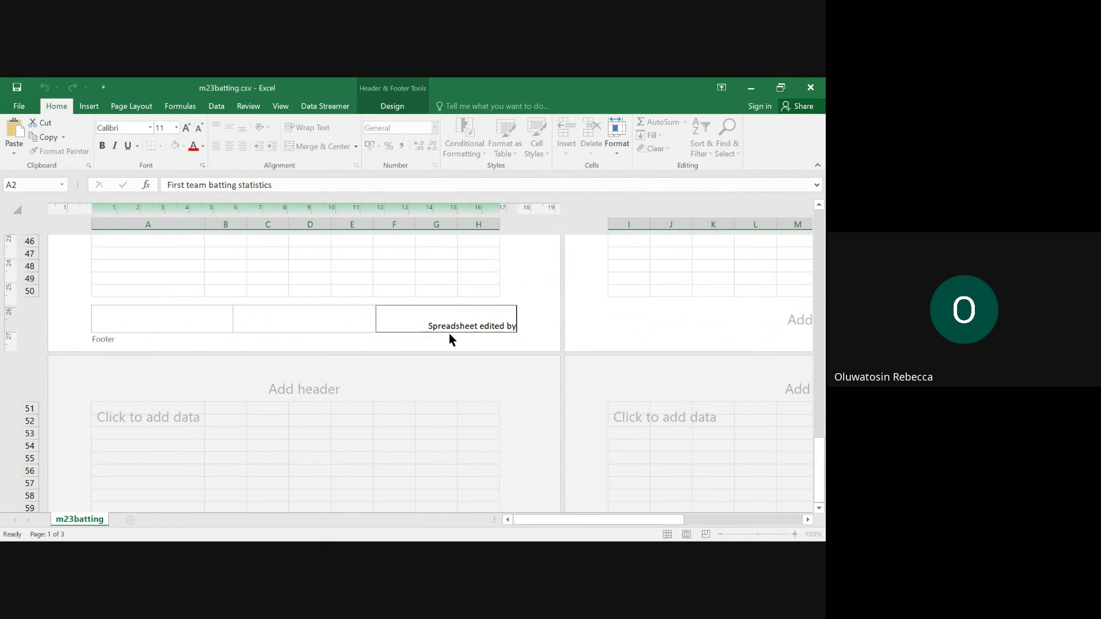
Step: Add the centre number and candidate number, separated by a comma, to the end of the right-aligned footer text
text( 1234)
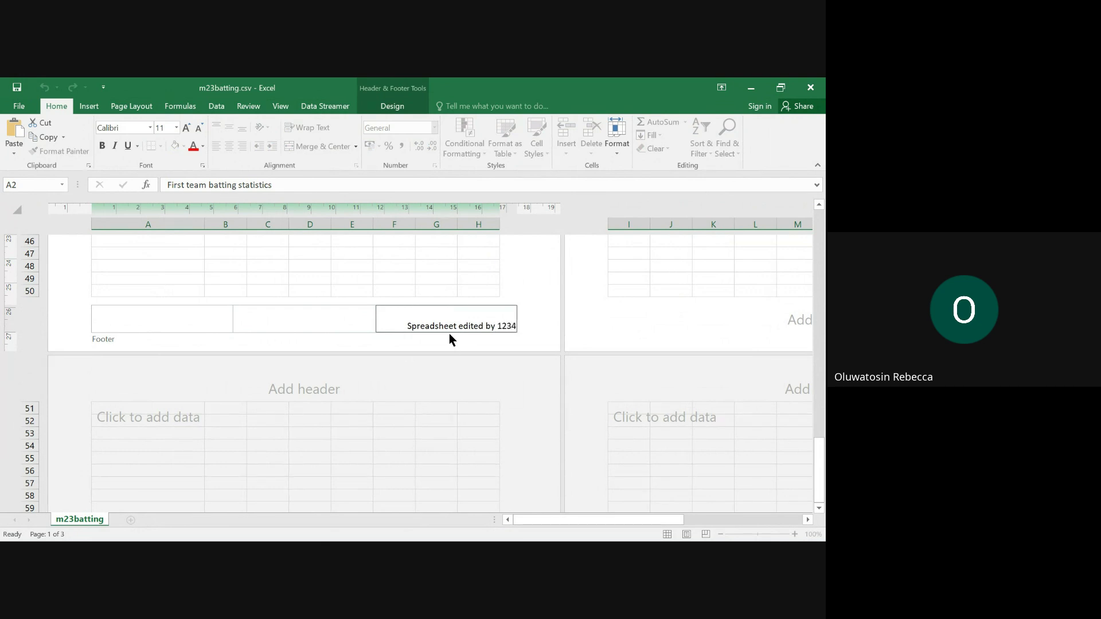
text( ,)
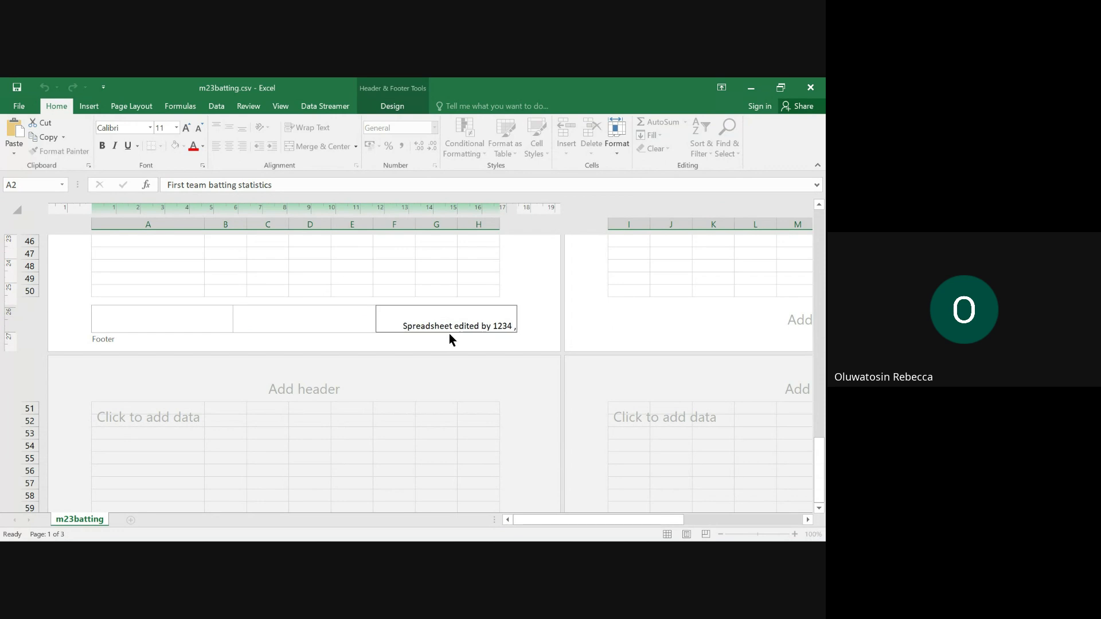
key(BackSpace)
key(BackSpace)
text(,)
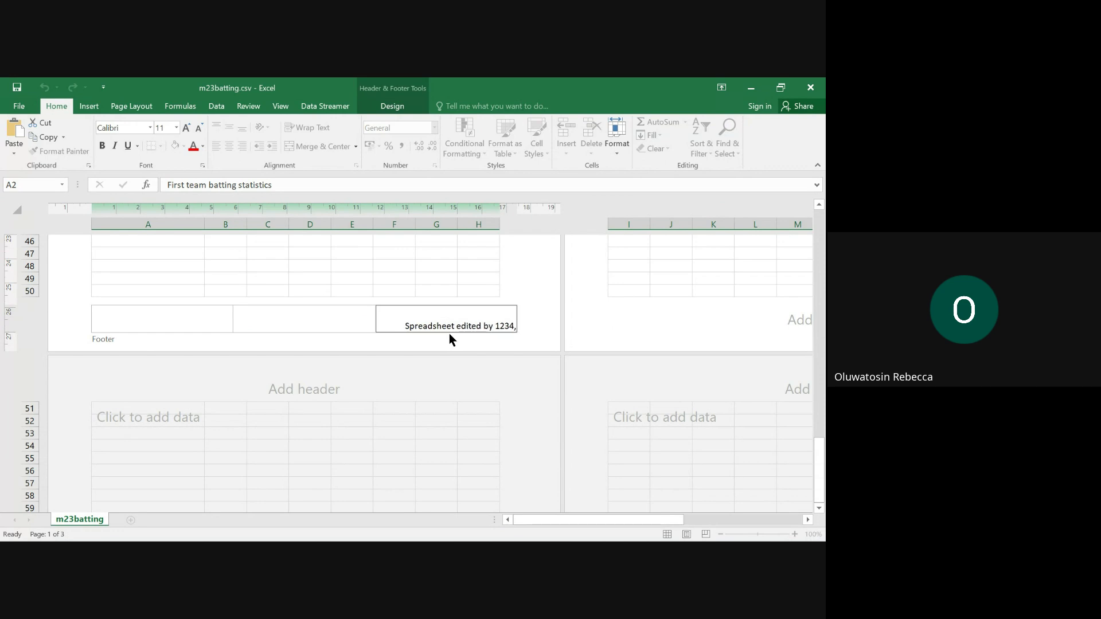
text( 5678)
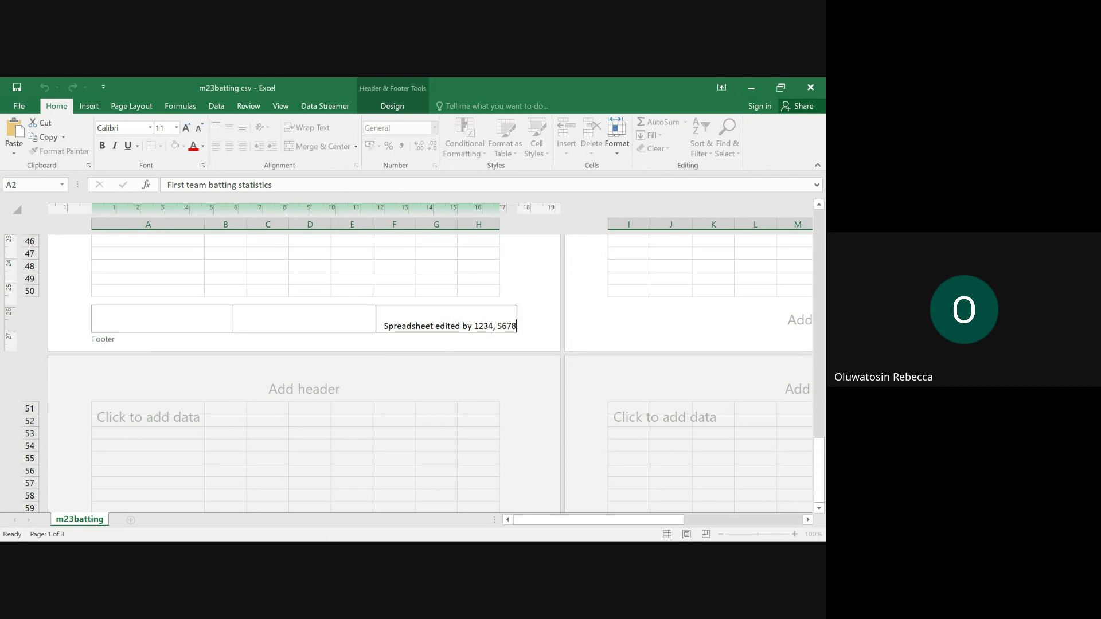
Step: Insert the candidate's name and a comma before the centre number in the footer, and finish editing the footer
mouse_move(539, 507)
mouse_move(482, 526)
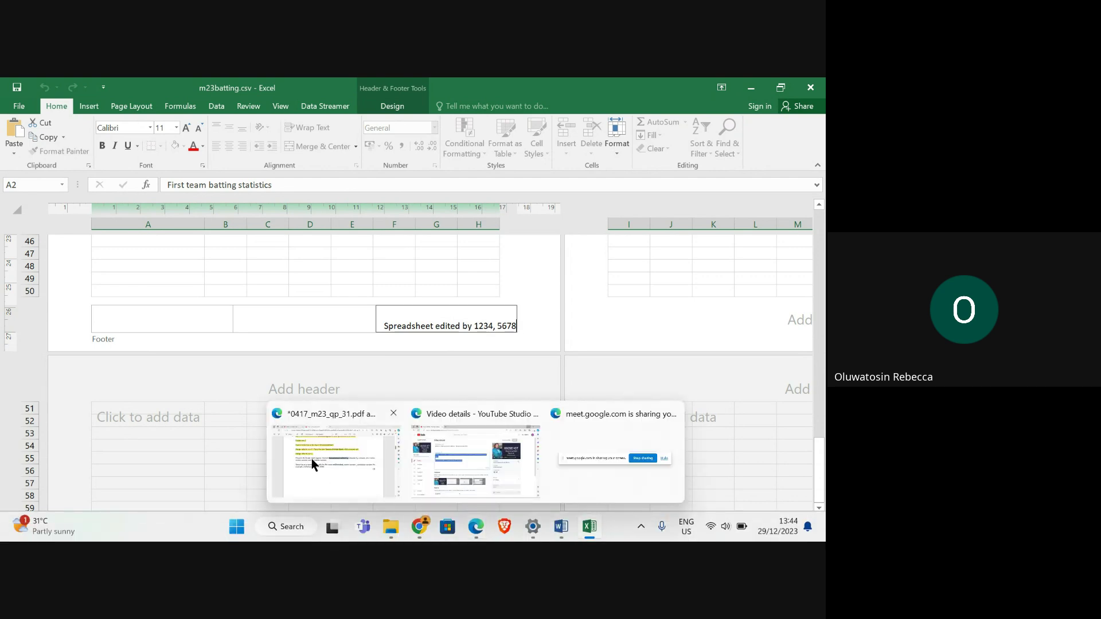
mouse_move(312, 459)
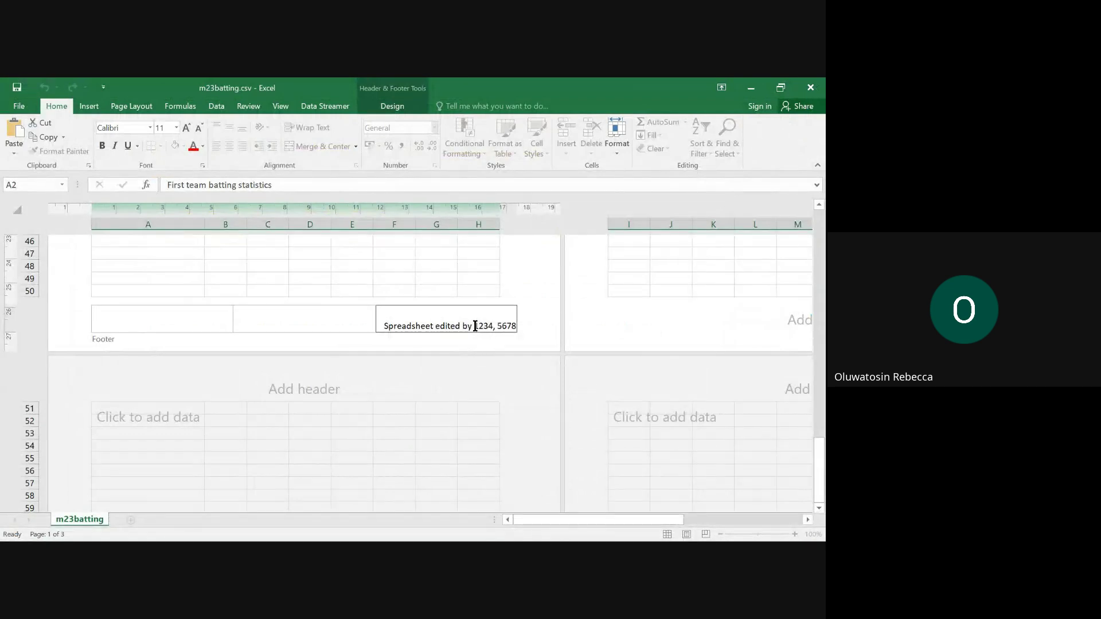
text(Rebecca)
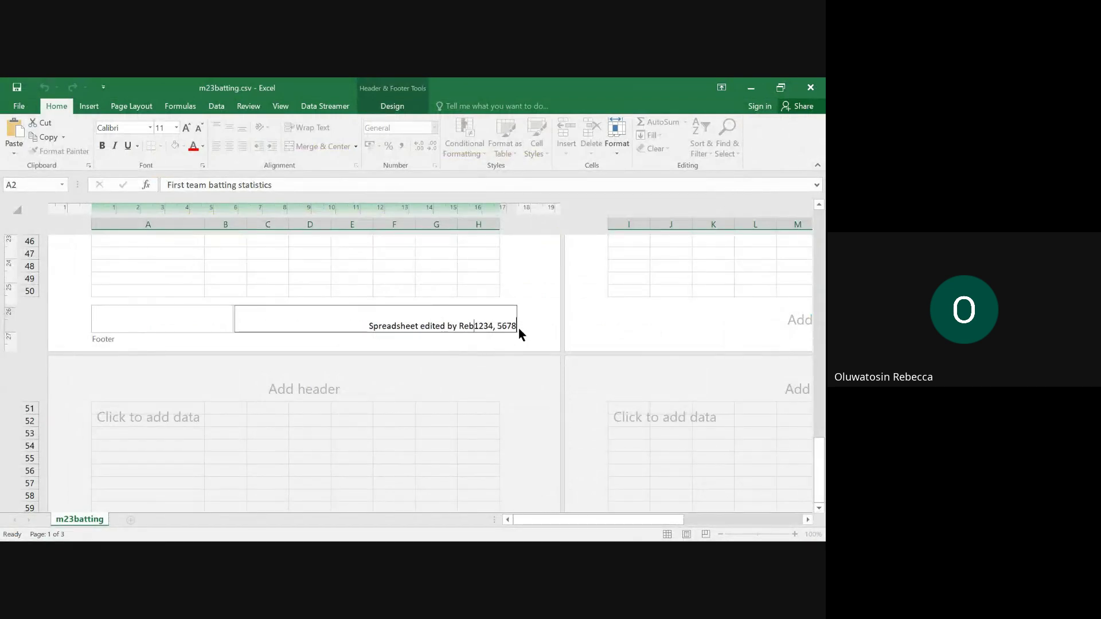
text(,)
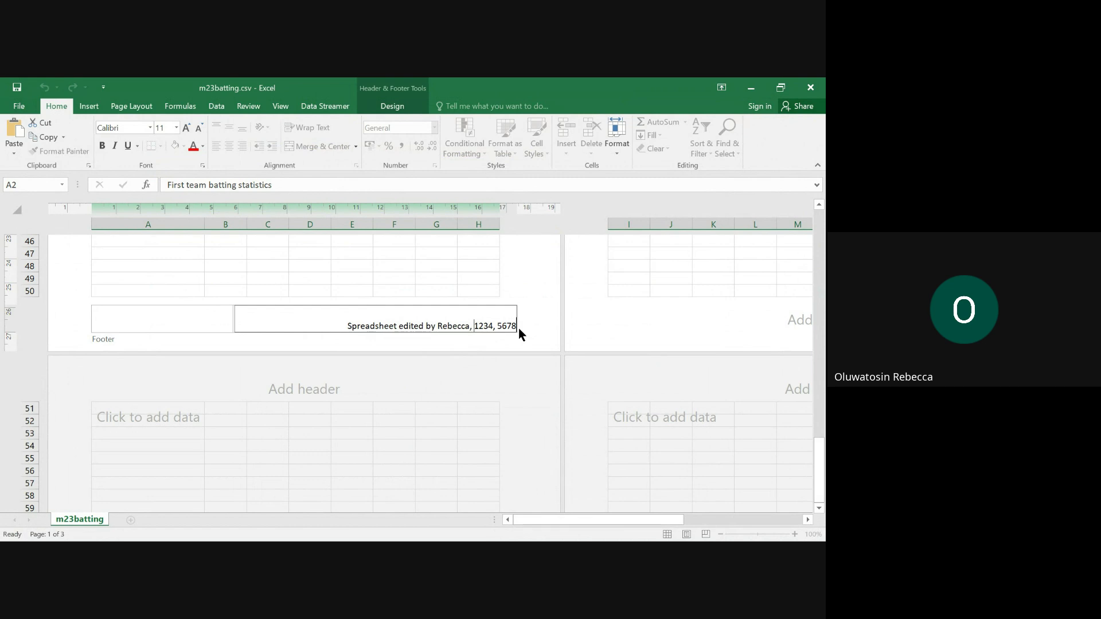
click(524, 272)
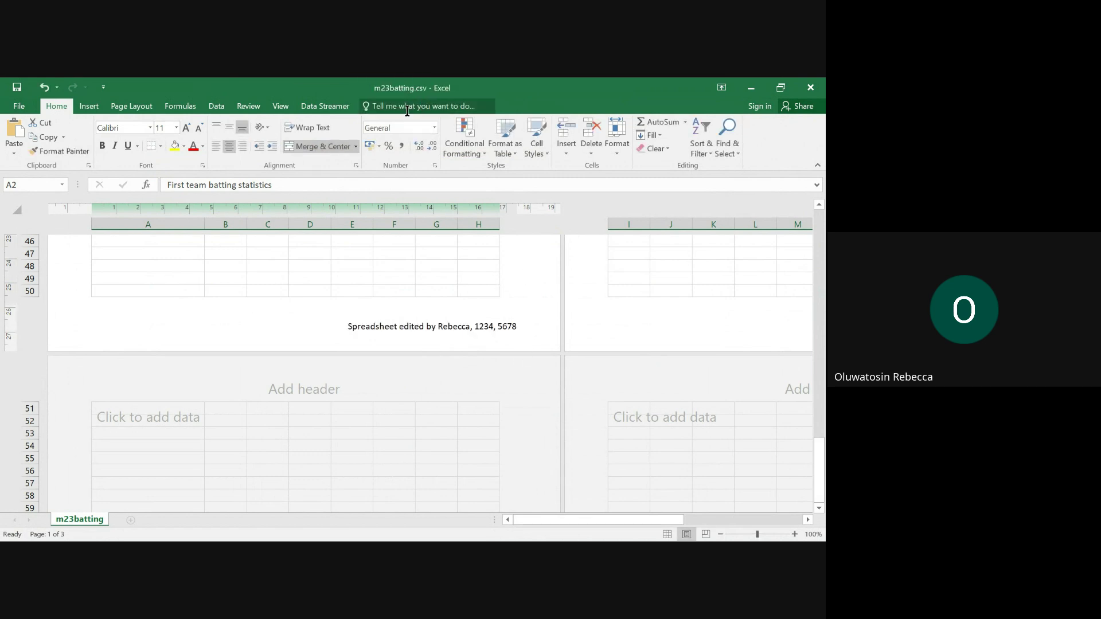
Step: Return the worksheet from Page Layout to Normal view
click(281, 106)
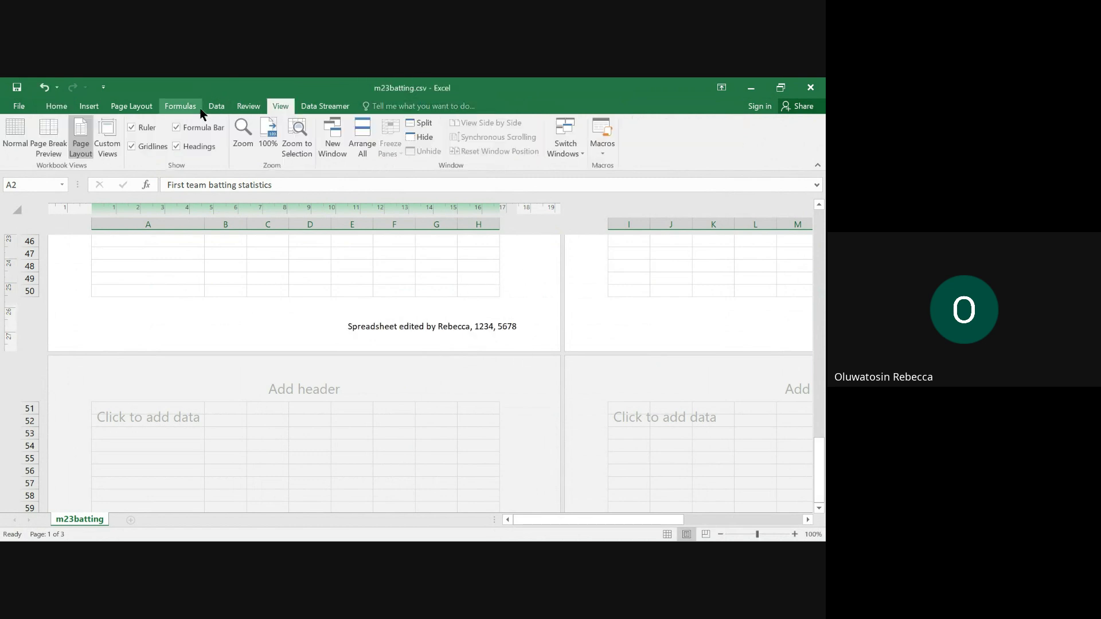
click(12, 133)
scroll(231, 315, up, 1)
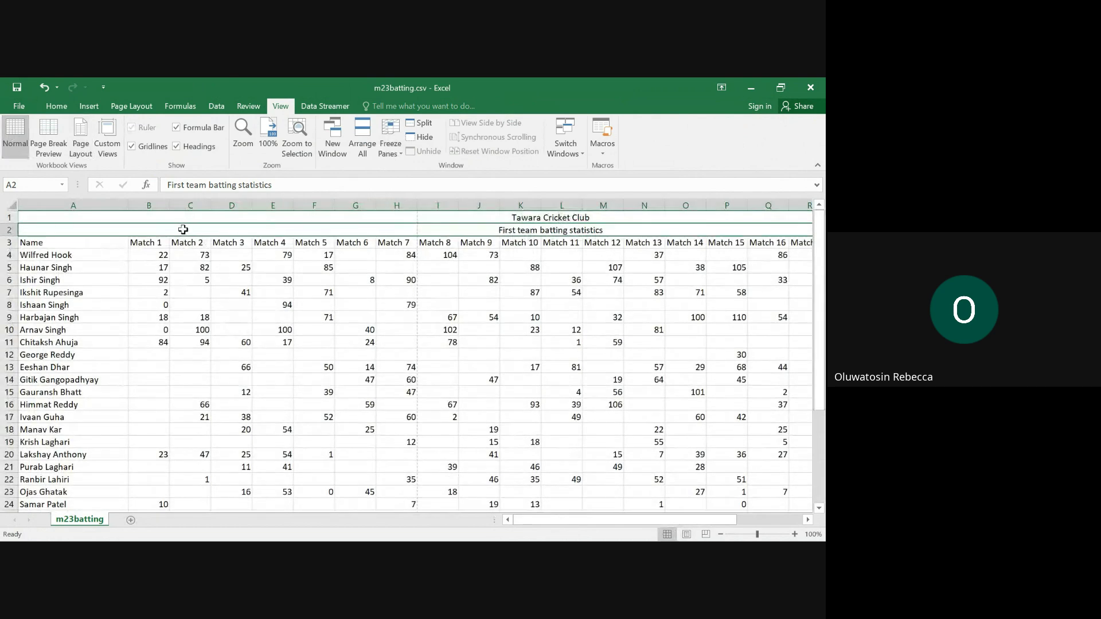
Step: Examine the footer in the print preview and return to the worksheet
click(18, 106)
click(19, 236)
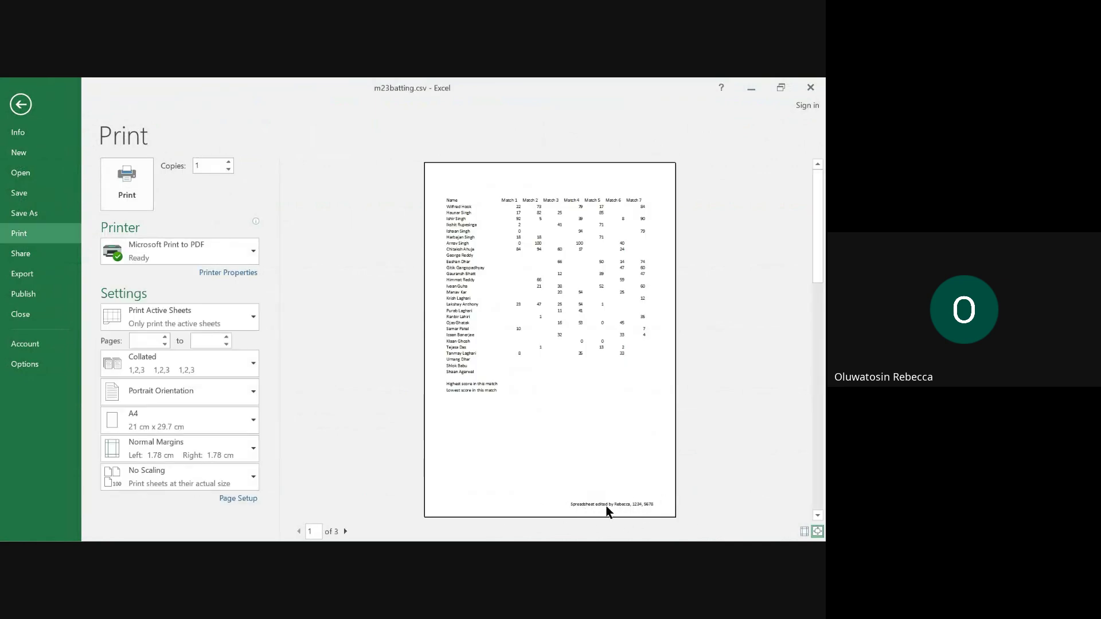
click(20, 104)
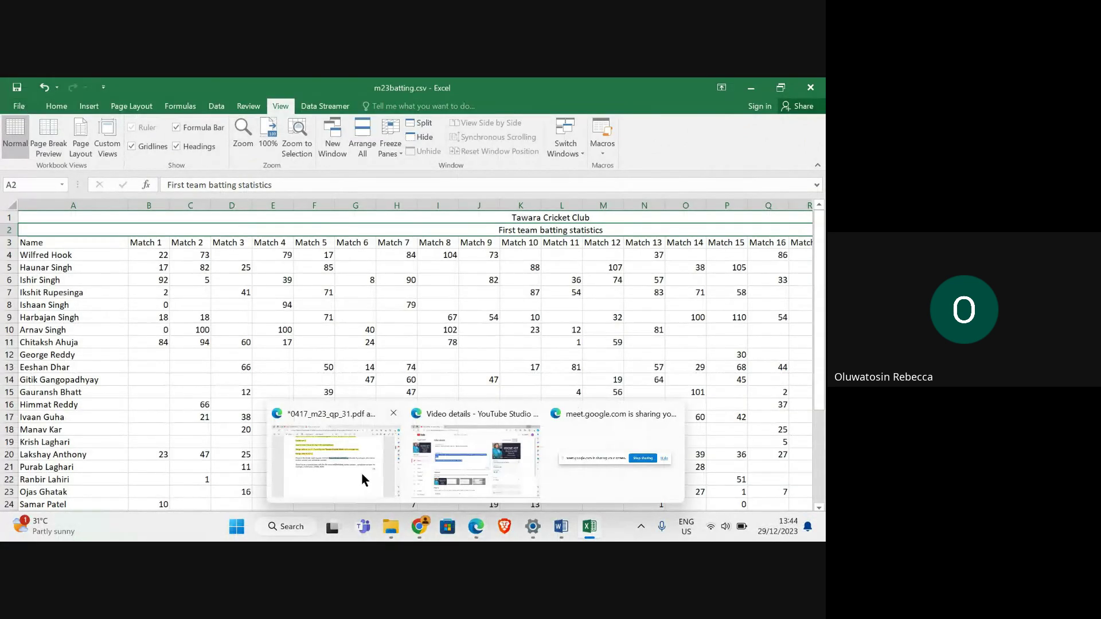
Step: Switch to the question paper in Edge and copy the file name text m23cricket_ from the save instruction
click(360, 472)
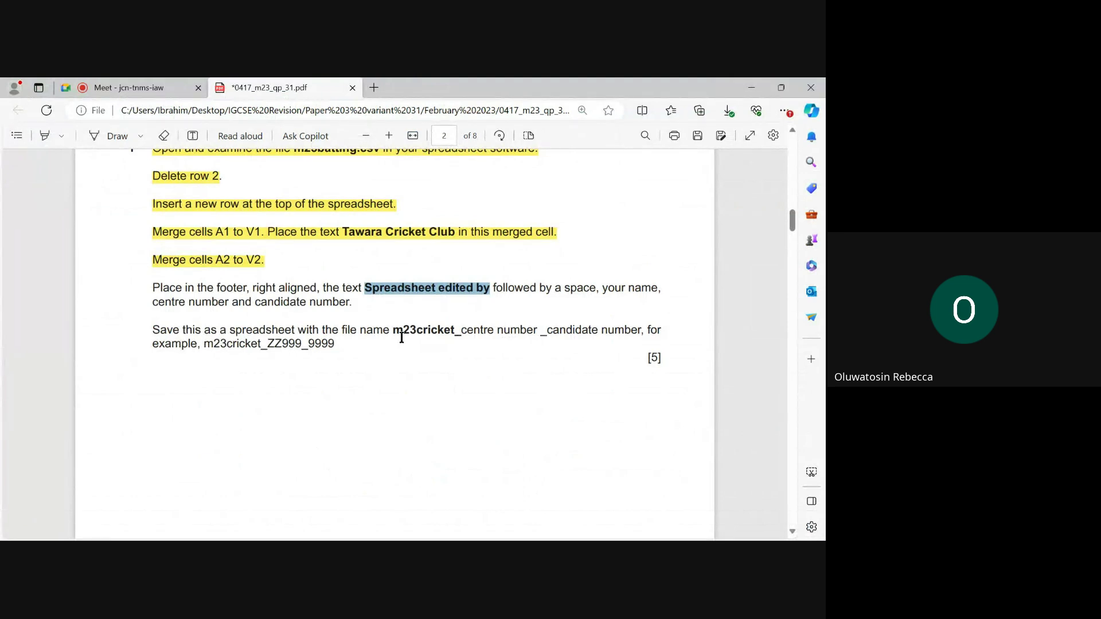
drag(395, 330, 451, 334)
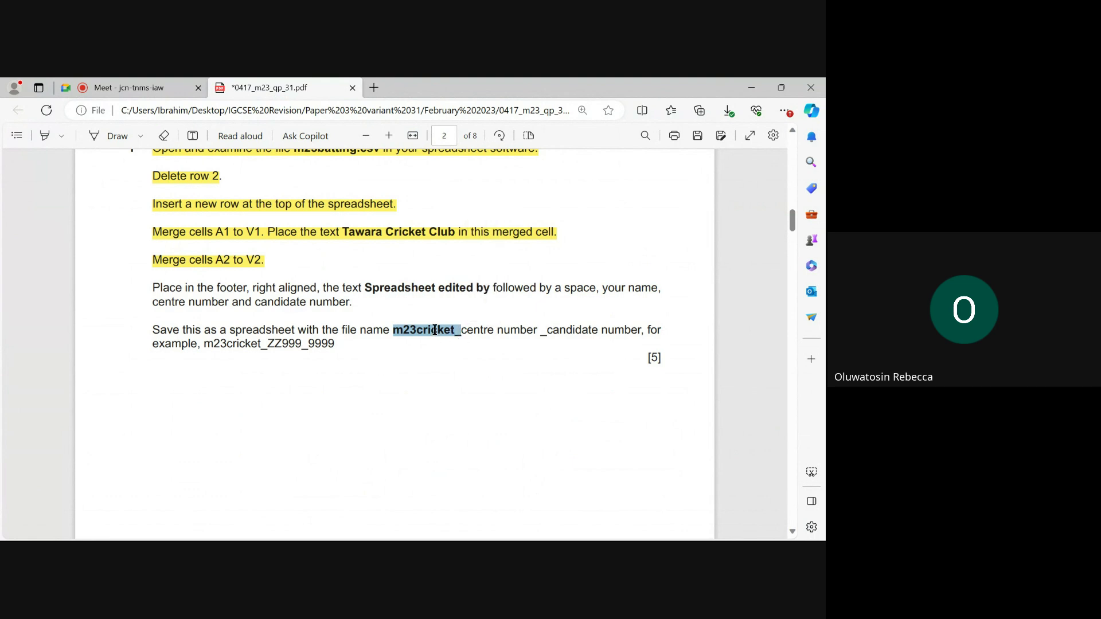
right_click(433, 331)
click(498, 146)
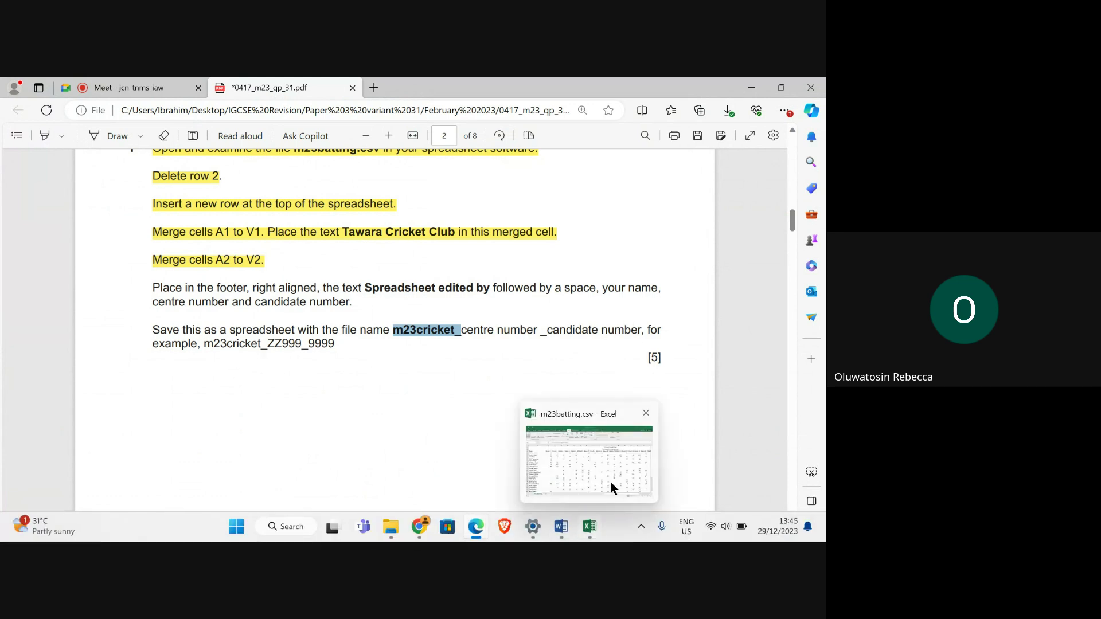
Step: Return to Excel and save the spreadsheet as an Excel Workbook (*.xlsx) with the file name m23cricket_1234_5678
click(611, 478)
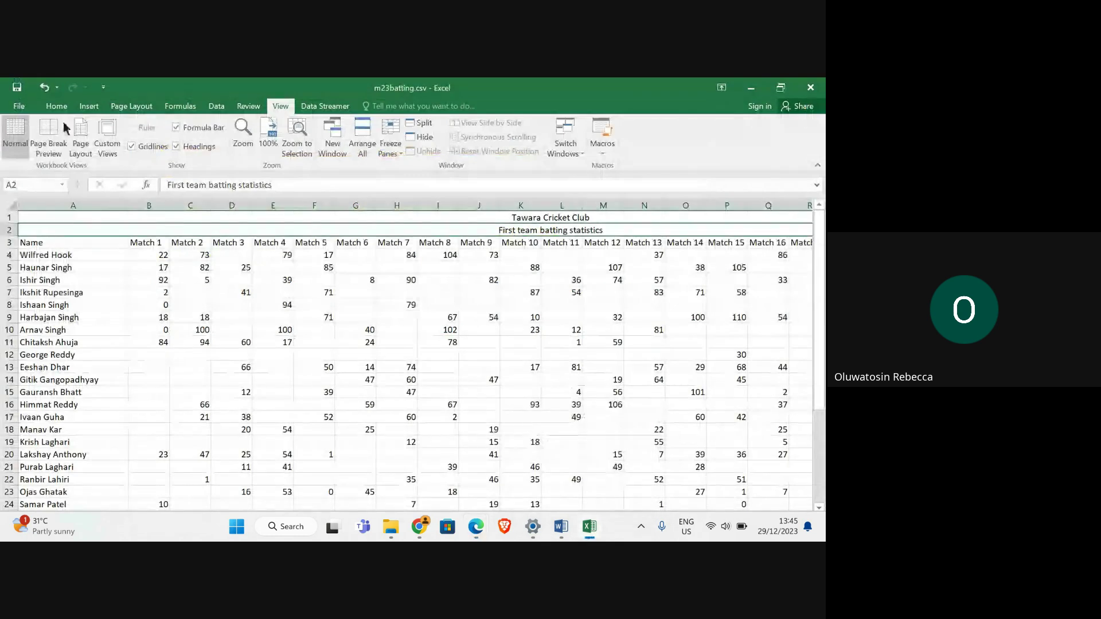
click(19, 106)
click(49, 214)
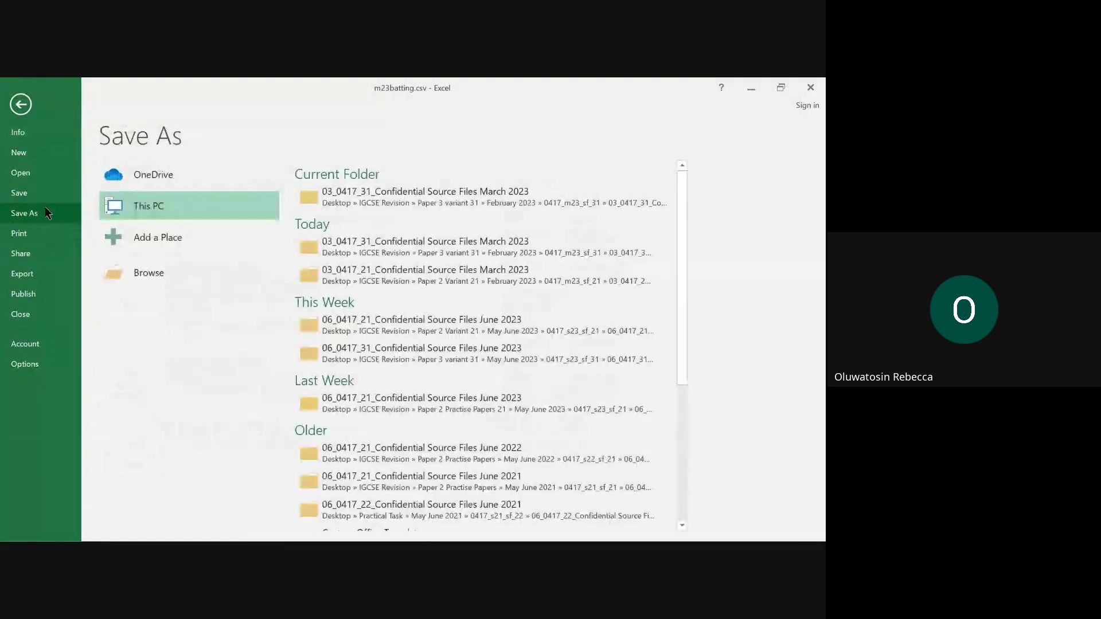
click(148, 272)
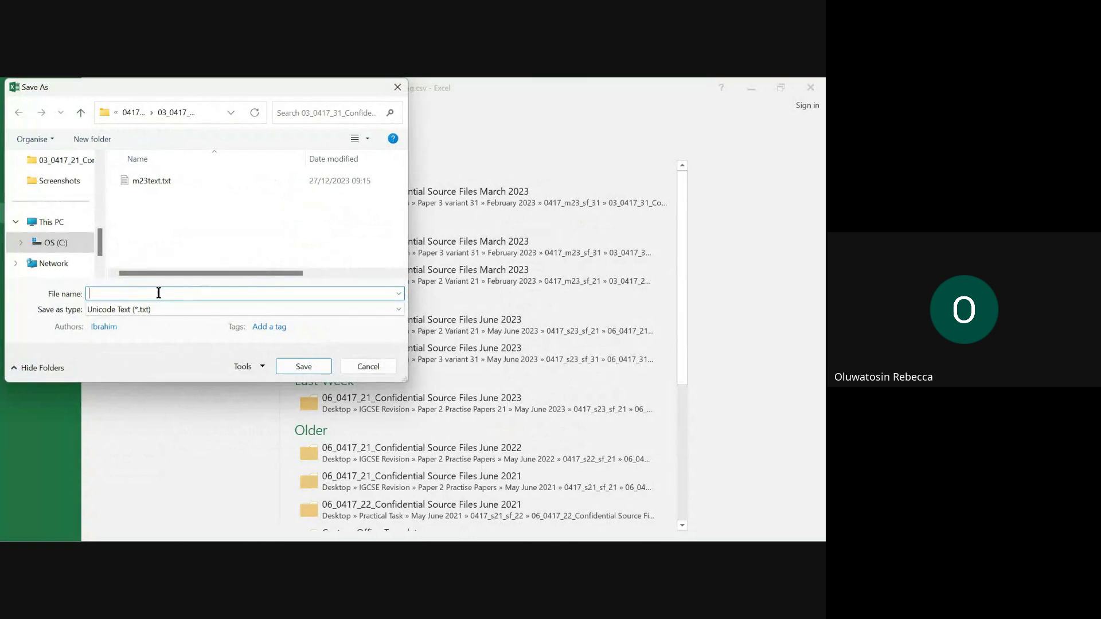
text(m23cricket_1234_5678)
click(114, 309)
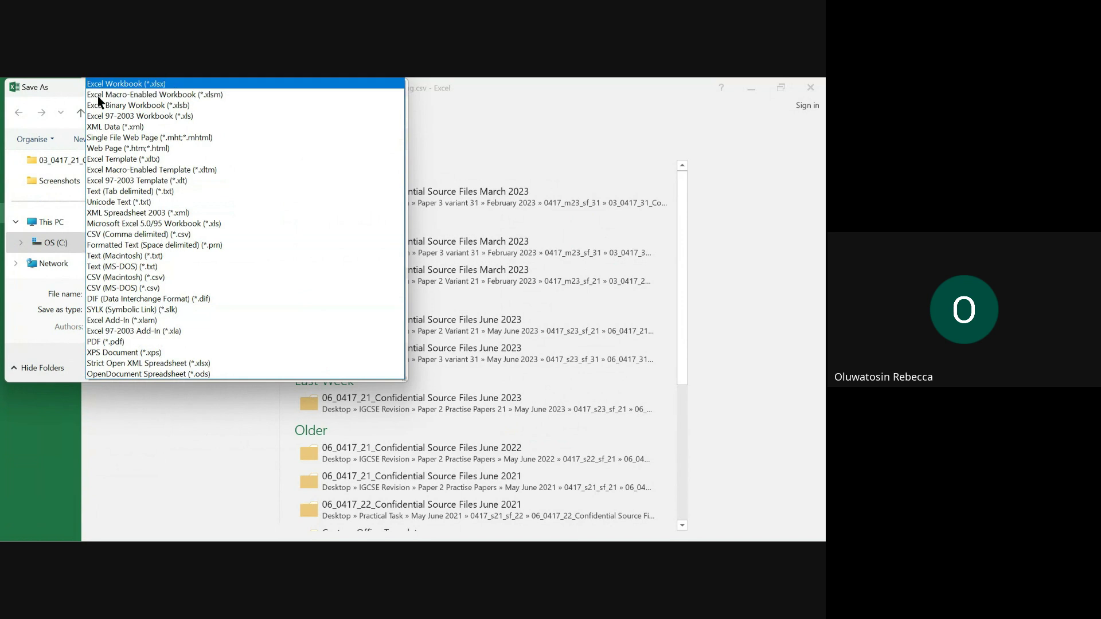
click(144, 85)
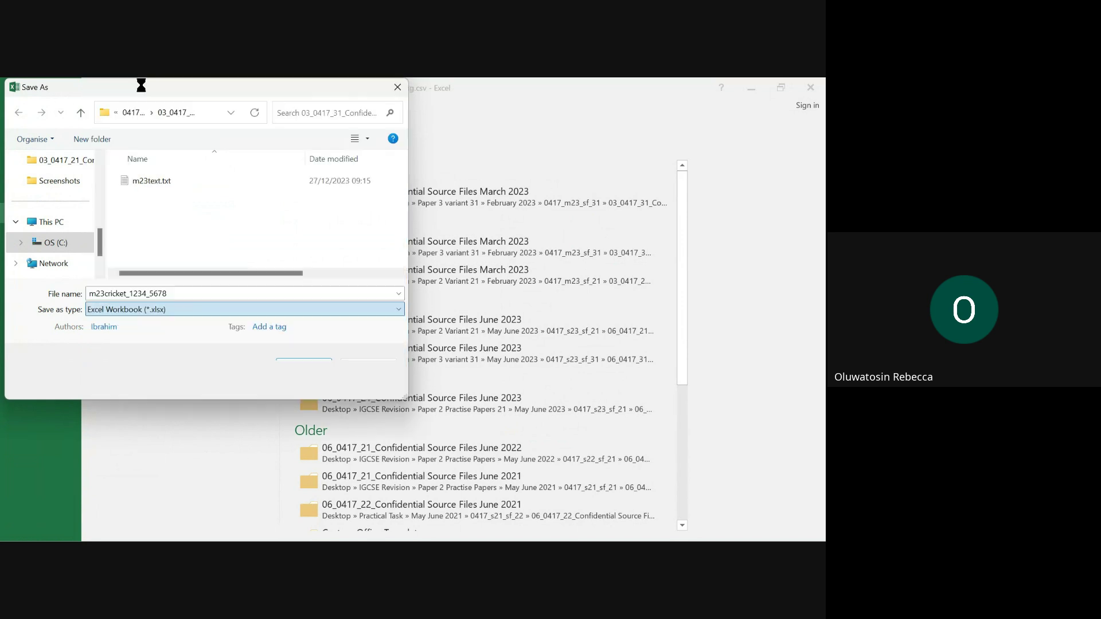
click(298, 382)
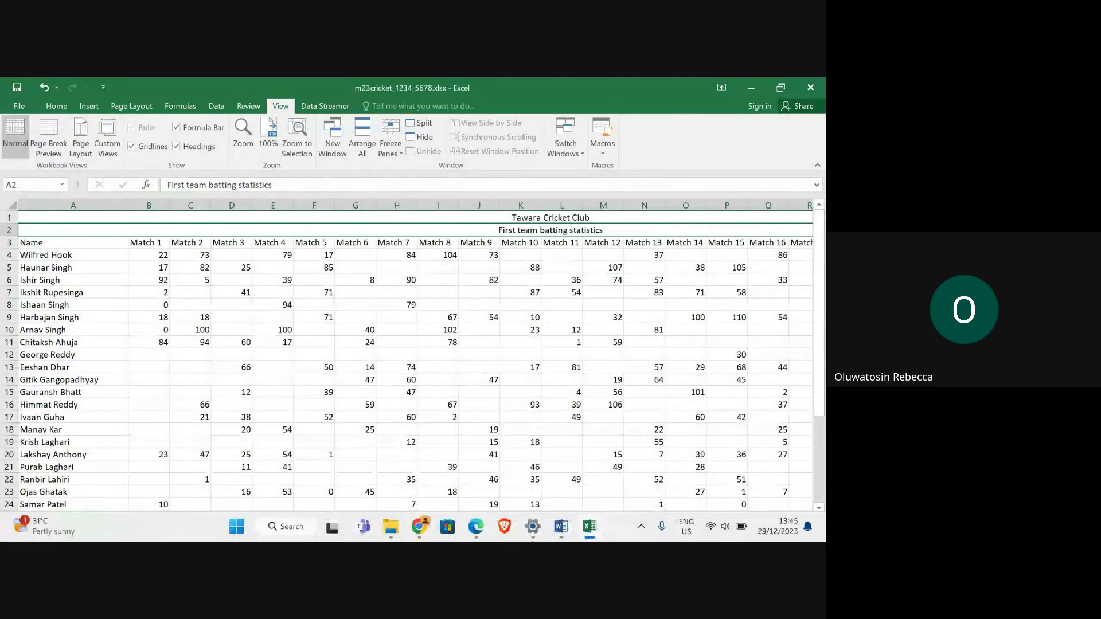
Step: Switch to the question paper in Edge and highlight the footer and save instructions of question 1 in yellow
mouse_move(476, 540)
click(355, 470)
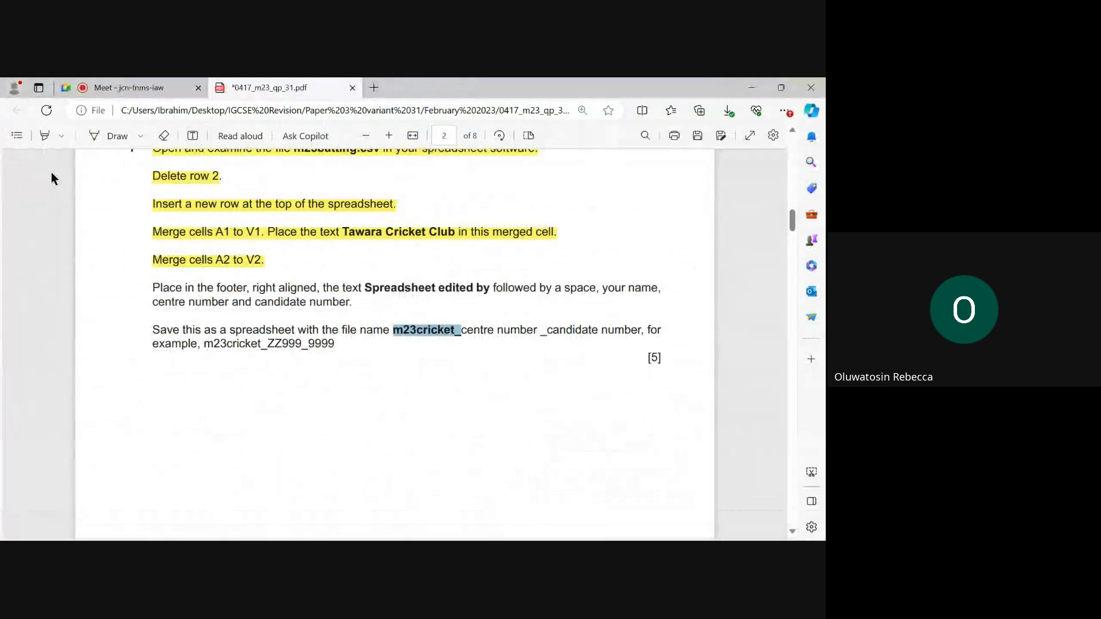
click(43, 136)
drag(145, 289, 354, 352)
Step: Read question 2 of the paper, return to Excel and format the Tawara Cricket Club title in row 1 as 36 point Arial
scroll(366, 358, down, 10)
scroll(366, 358, down, 4)
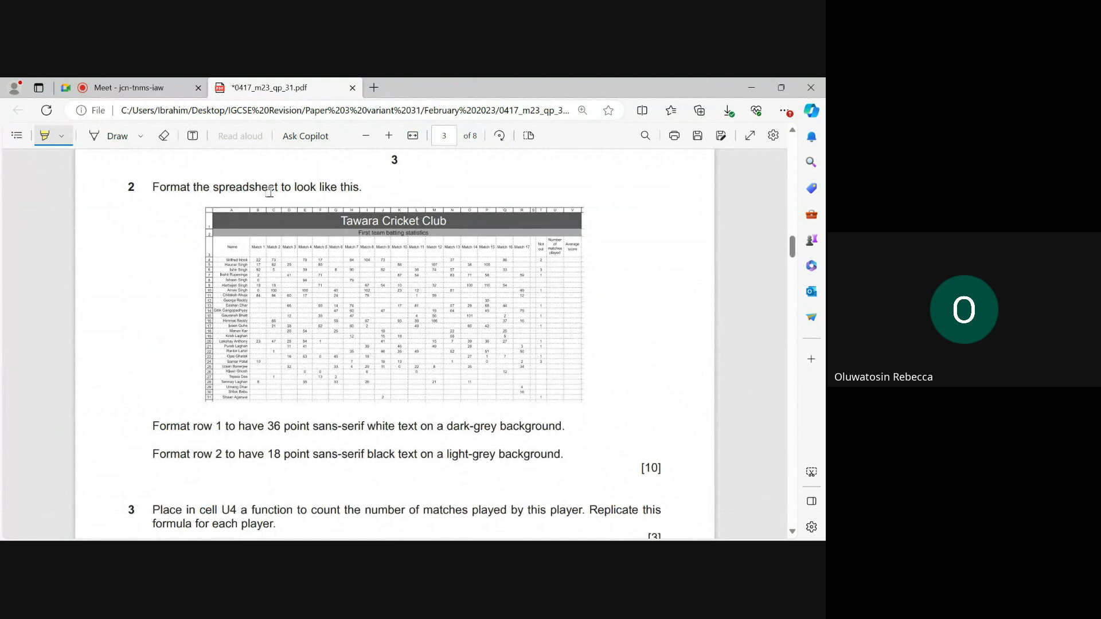
click(389, 135)
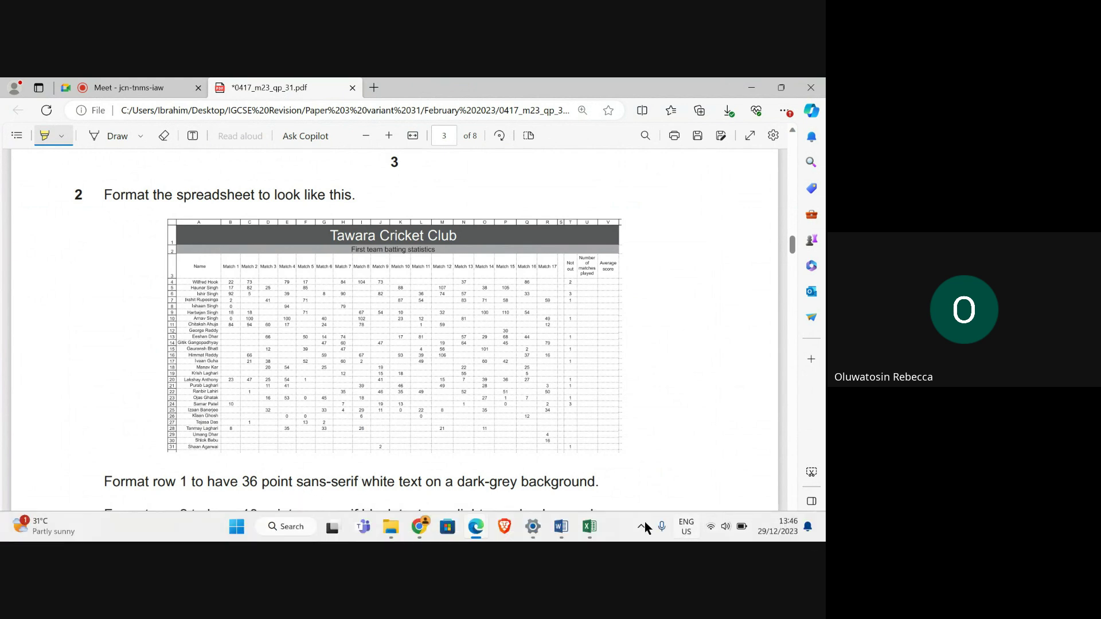
mouse_move(595, 528)
click(590, 482)
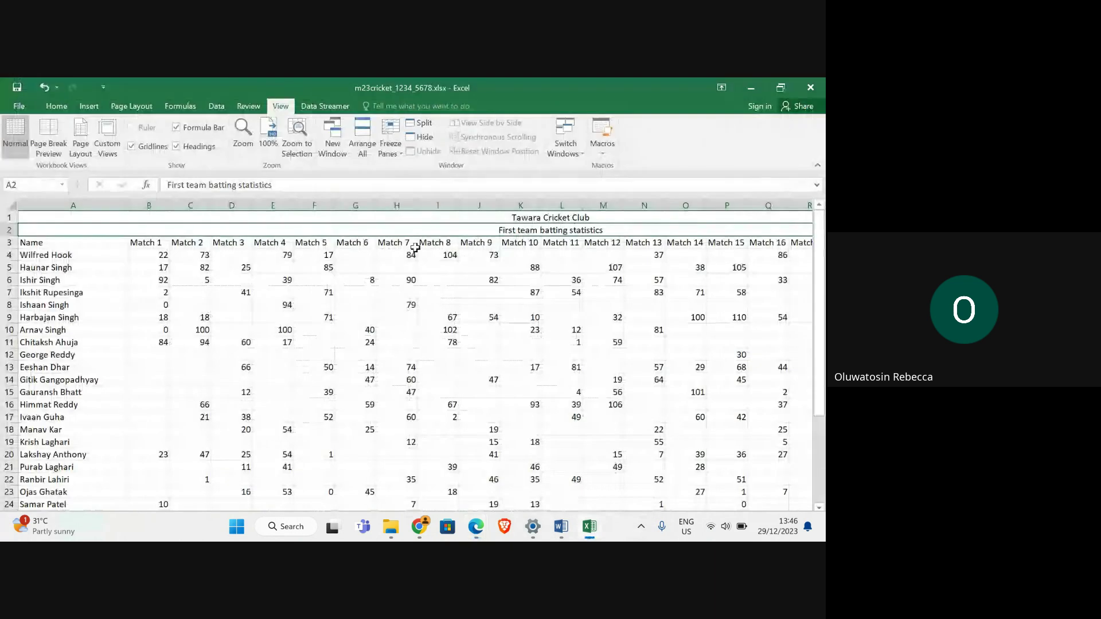
click(518, 218)
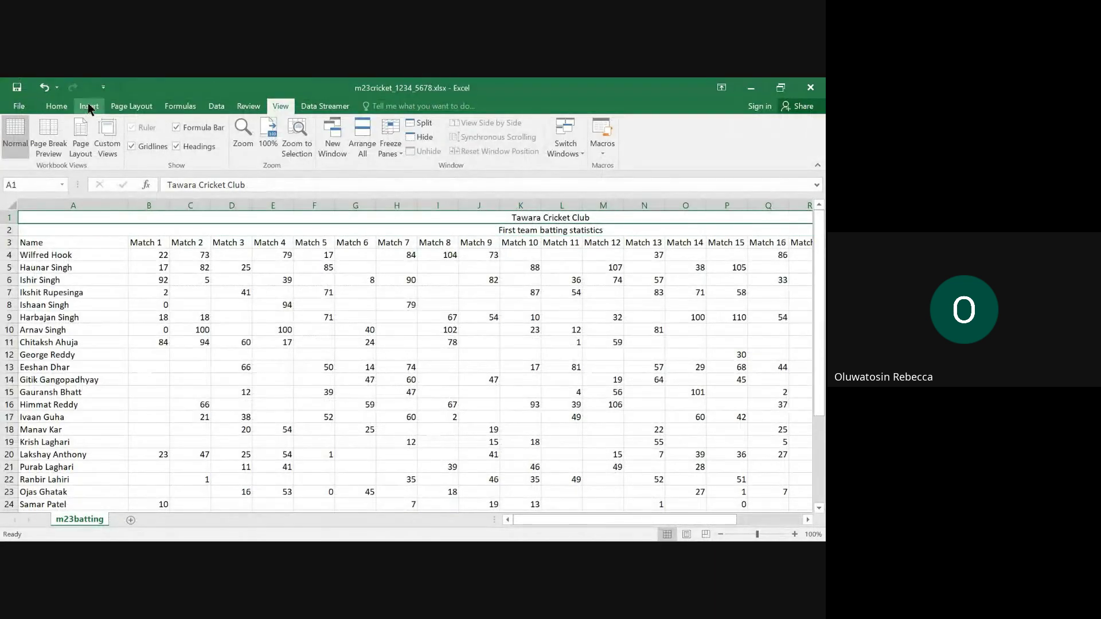
click(68, 105)
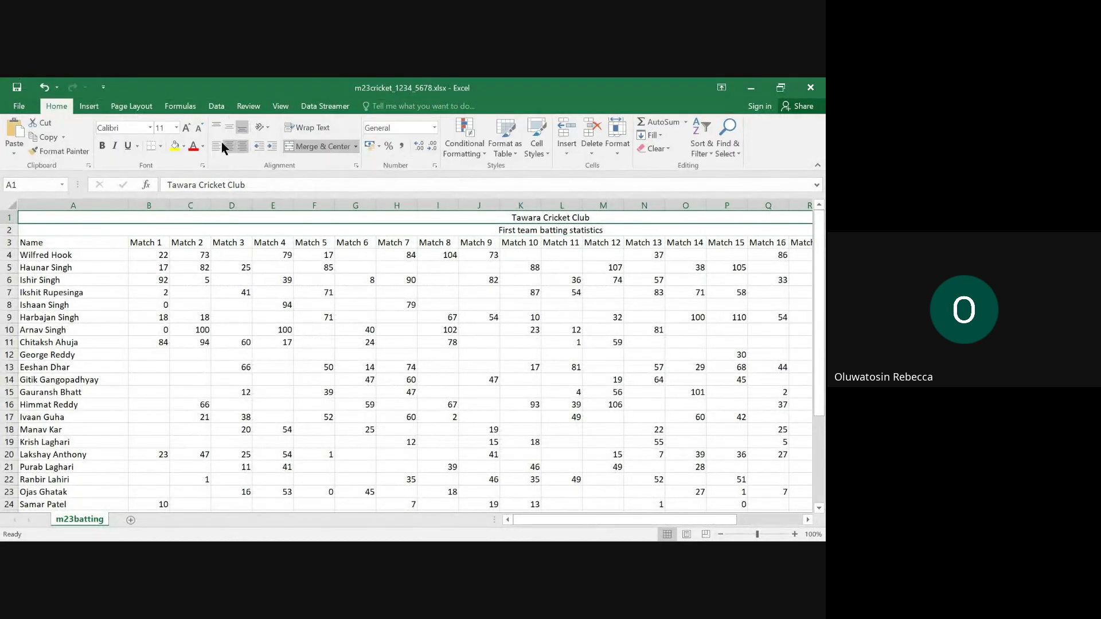
click(176, 127)
click(163, 302)
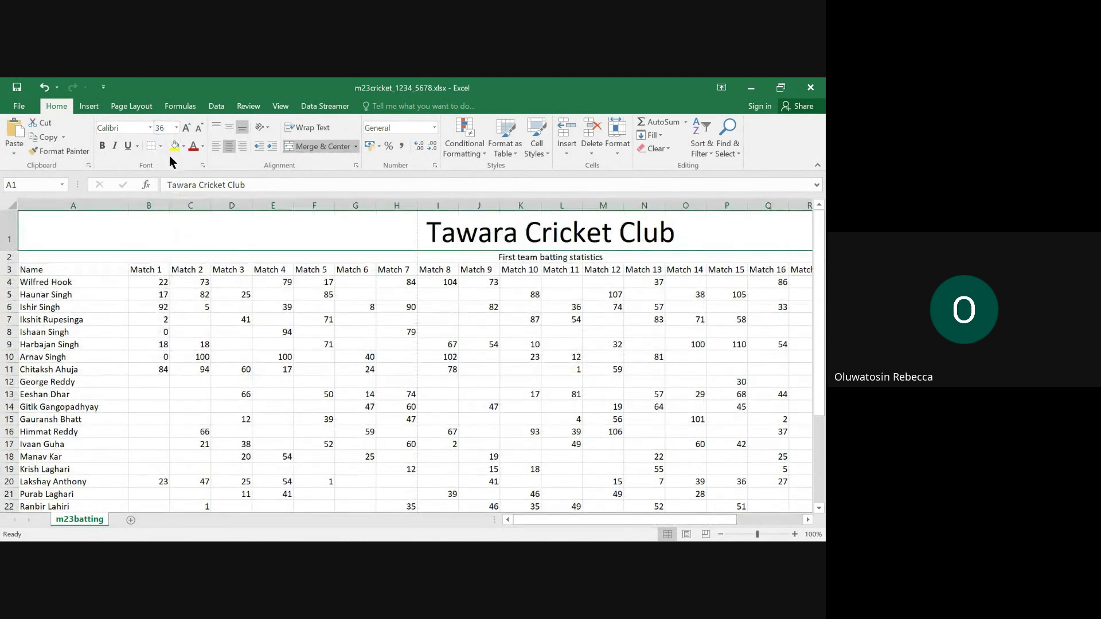
click(150, 127)
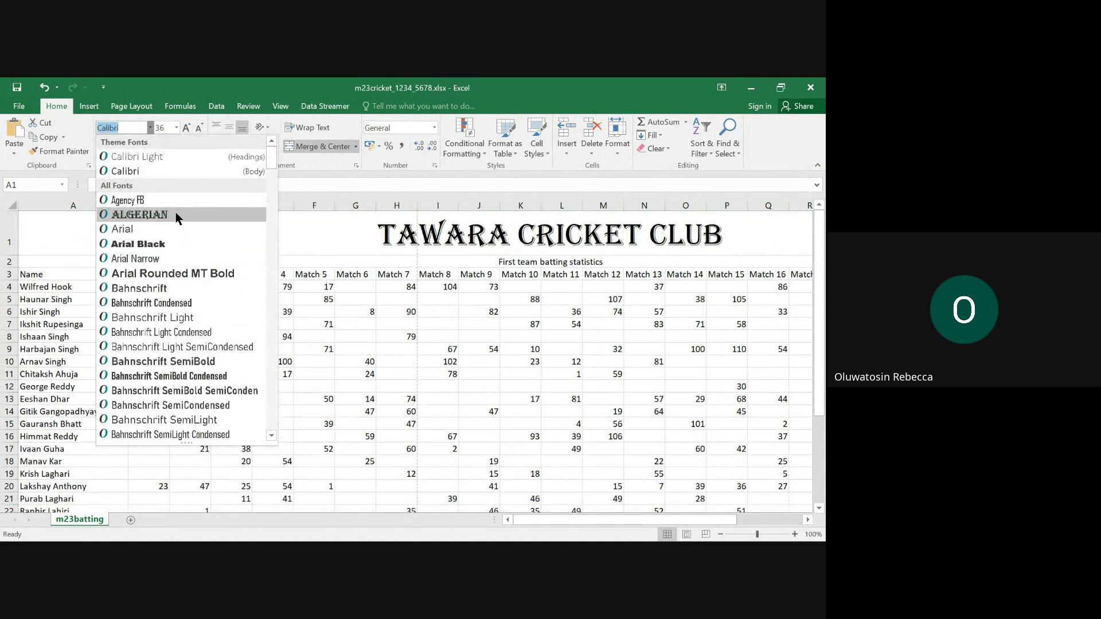
text(ar)
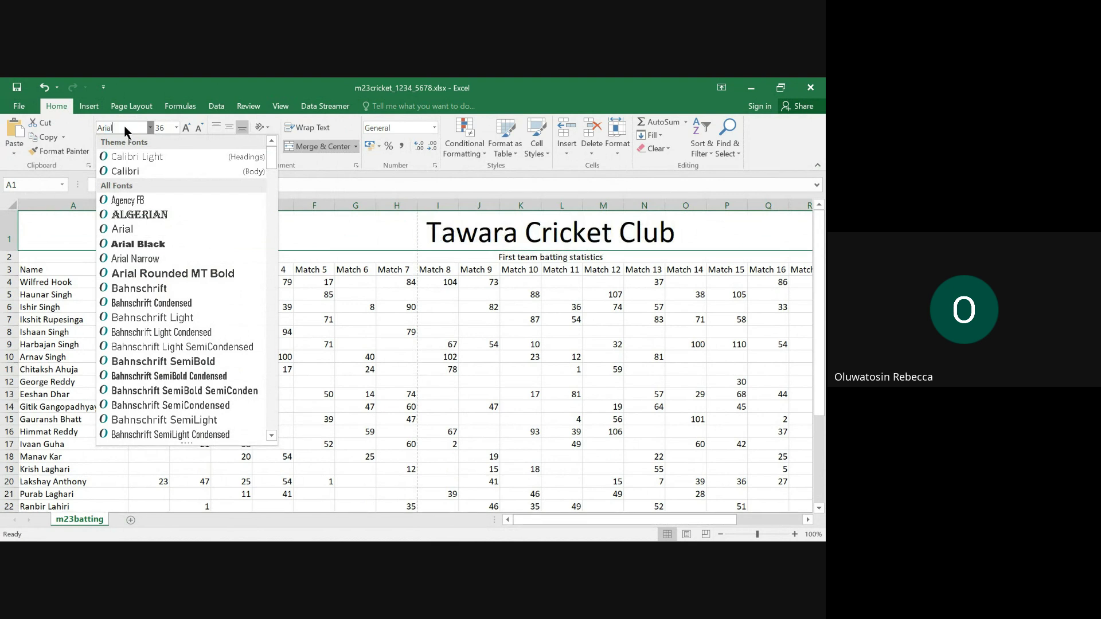
key(Return)
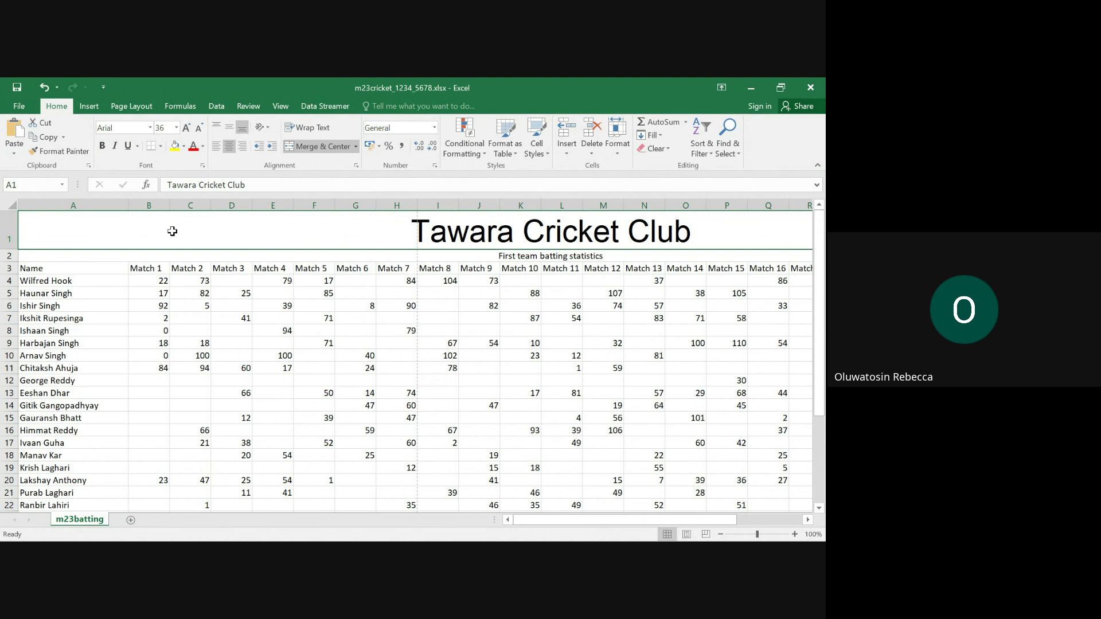
Step: Check the title shading in the question paper in Edge, return to Excel and fill merged cell A1 with a medium grey
click(183, 146)
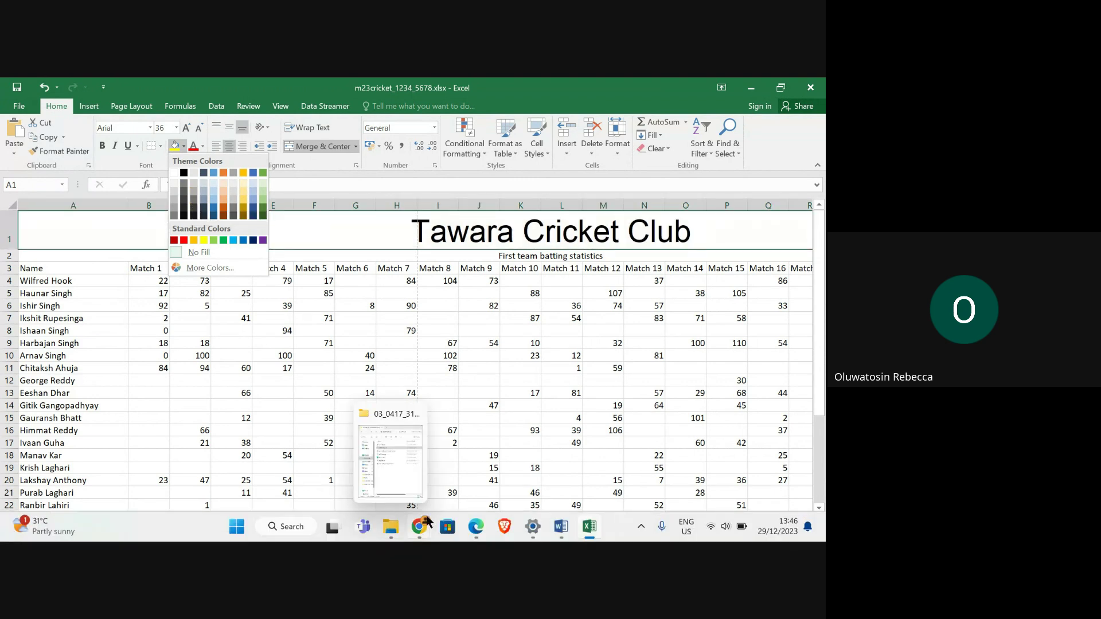
click(338, 478)
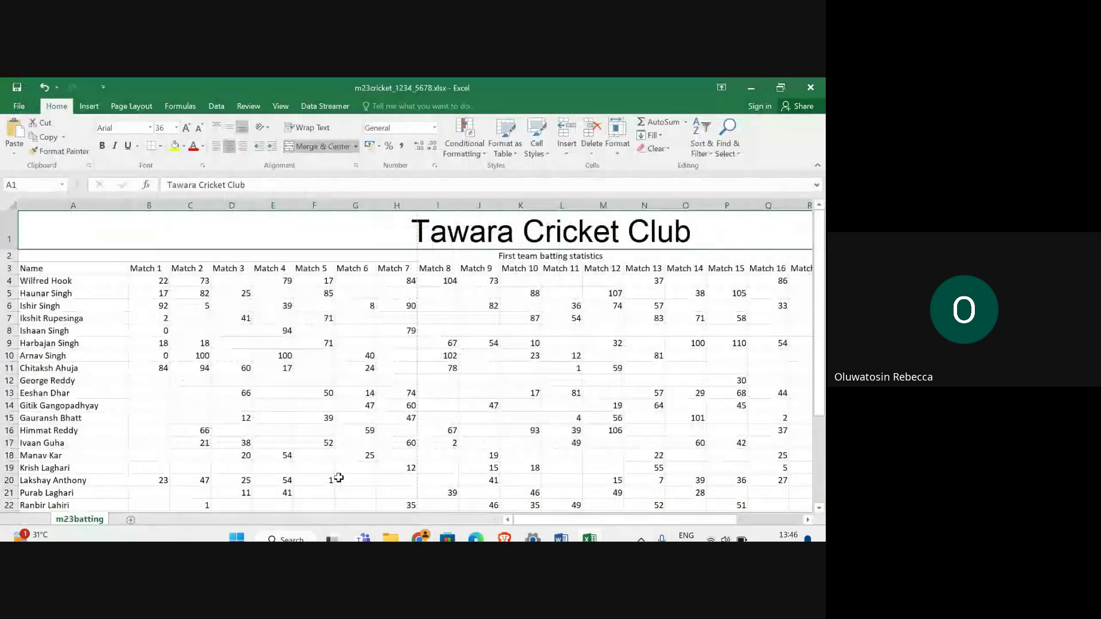
mouse_move(476, 526)
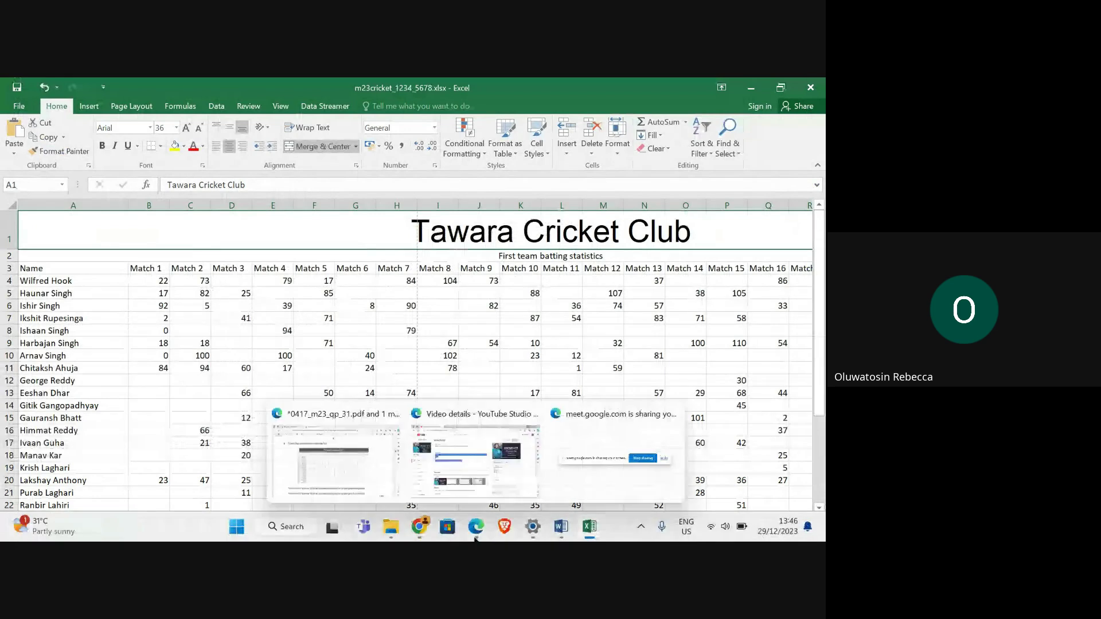
click(370, 480)
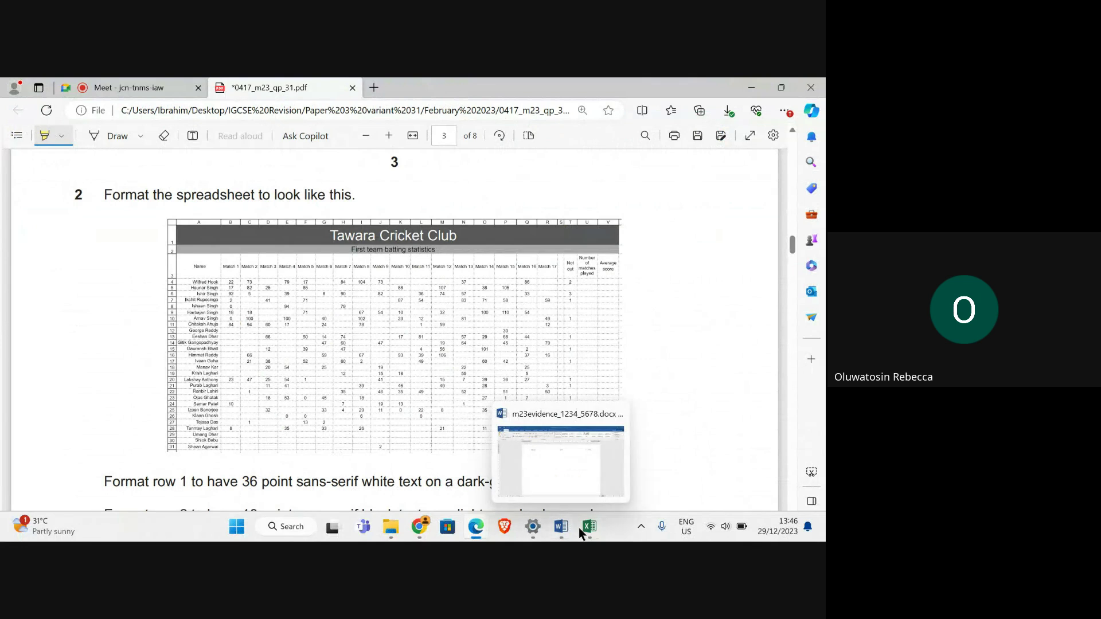
mouse_move(590, 526)
click(586, 484)
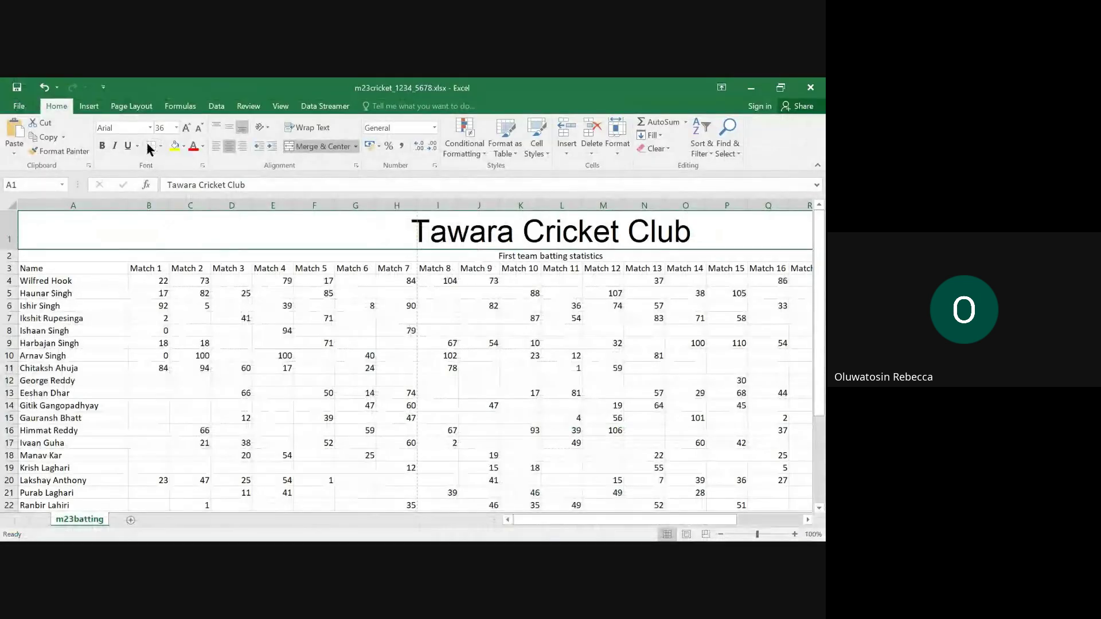
click(184, 146)
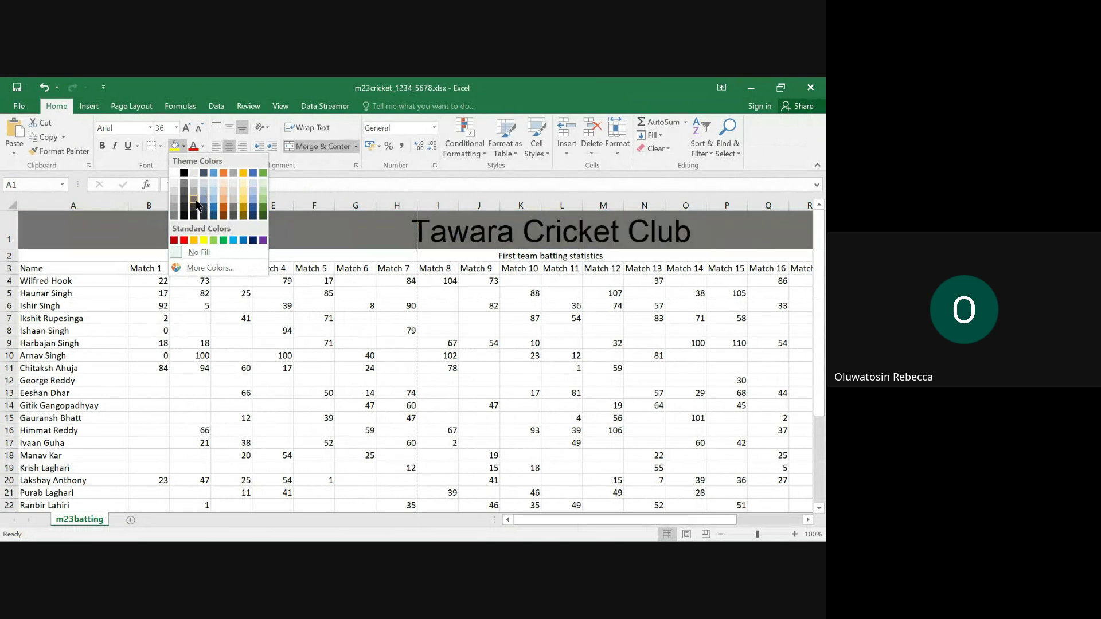
click(195, 202)
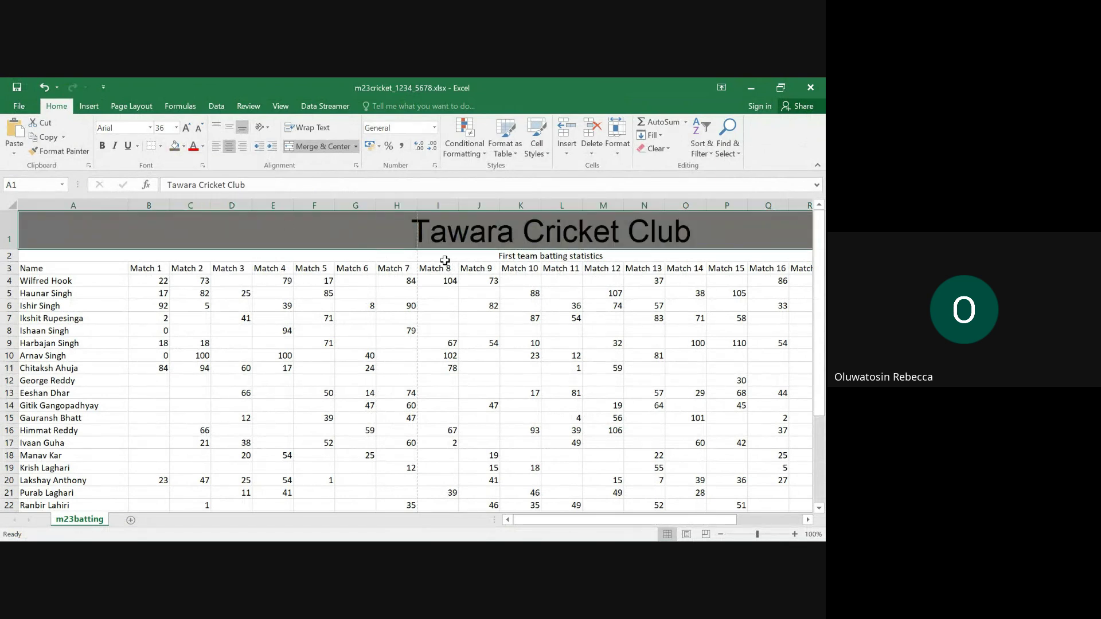
Step: Set the row 1 title text to white and change its fill to a dark grey
click(202, 147)
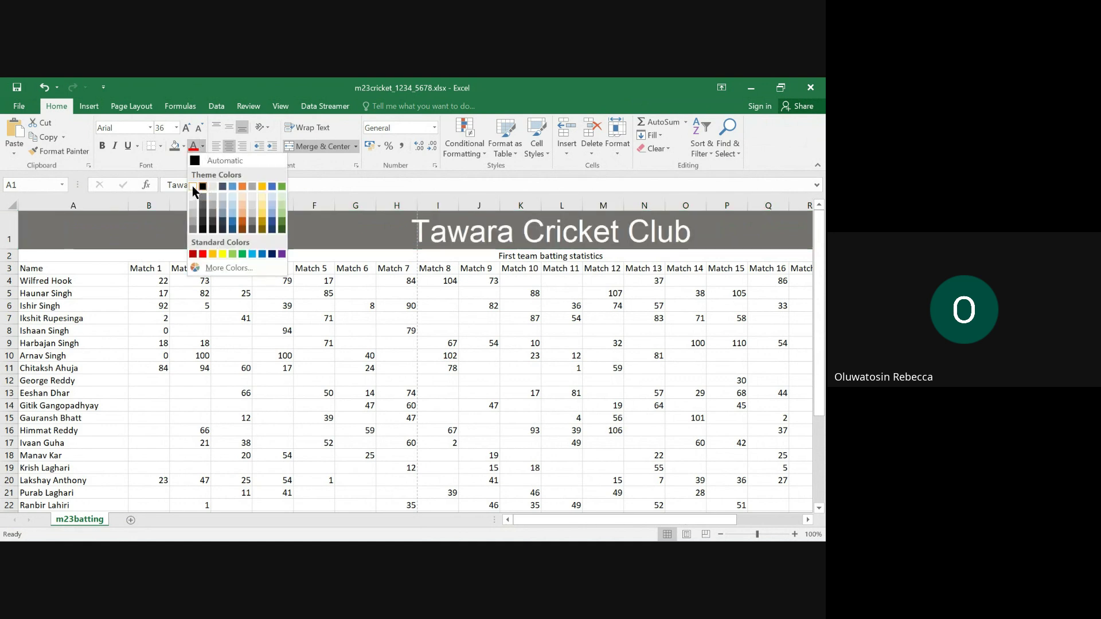
click(193, 187)
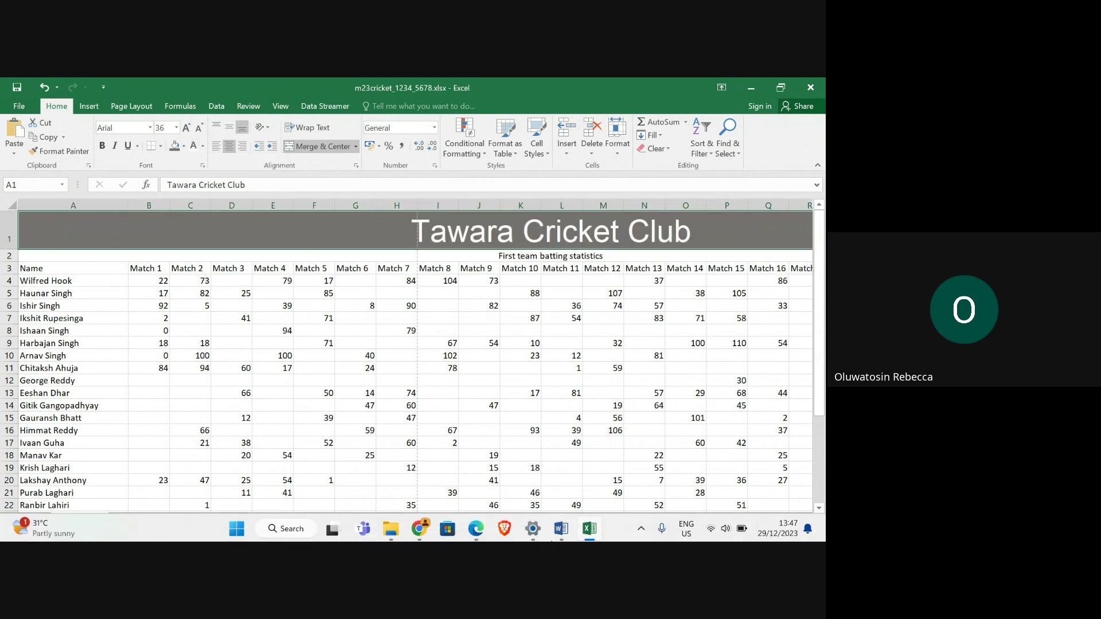
mouse_move(475, 527)
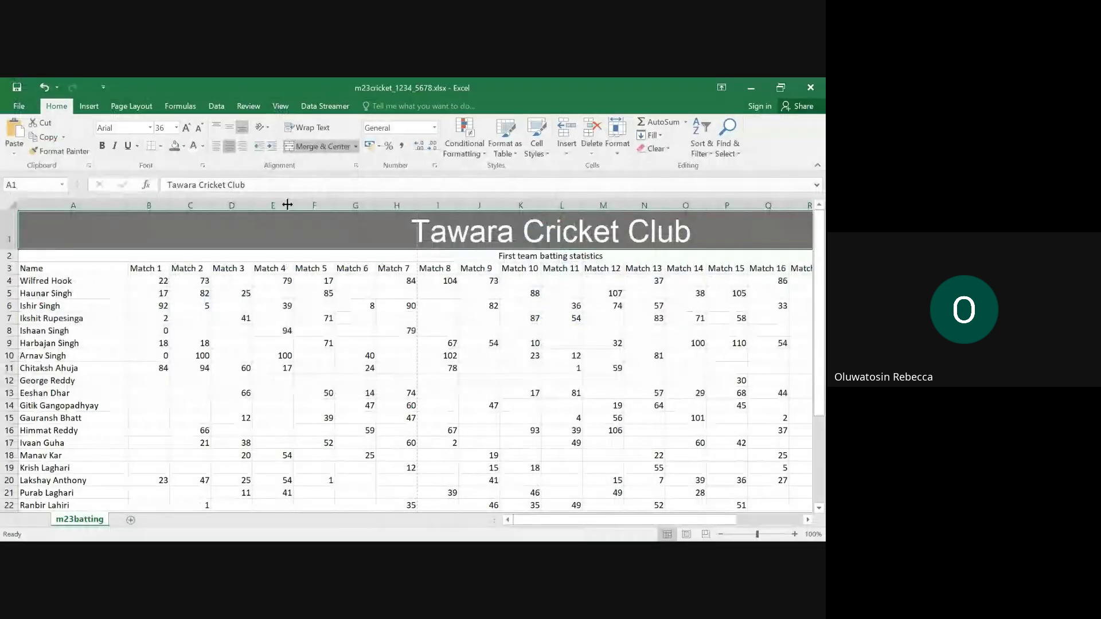
click(184, 145)
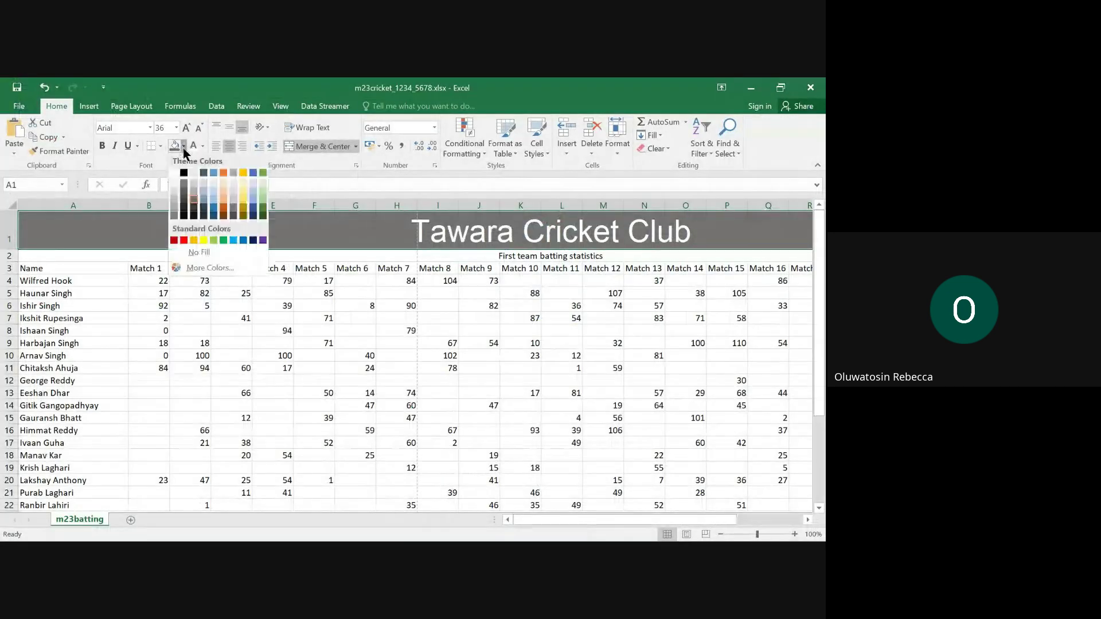
click(184, 198)
click(323, 308)
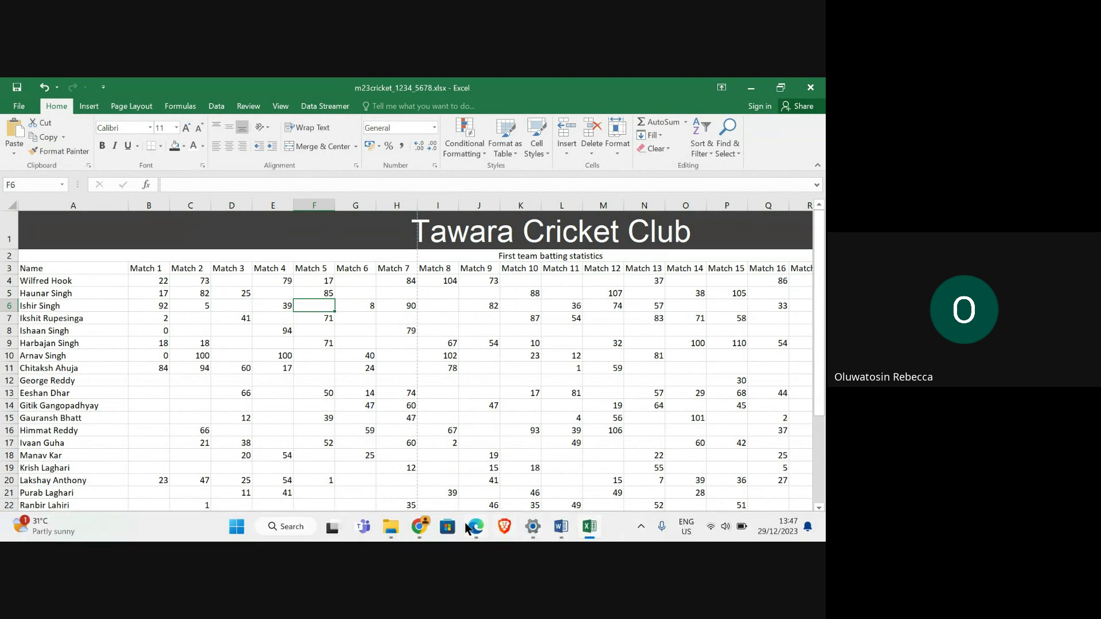
Step: Check the row 2 formatting instruction in Edge, return to Excel and set the First team batting statistics subtitle's font to Arial
mouse_move(476, 527)
click(344, 465)
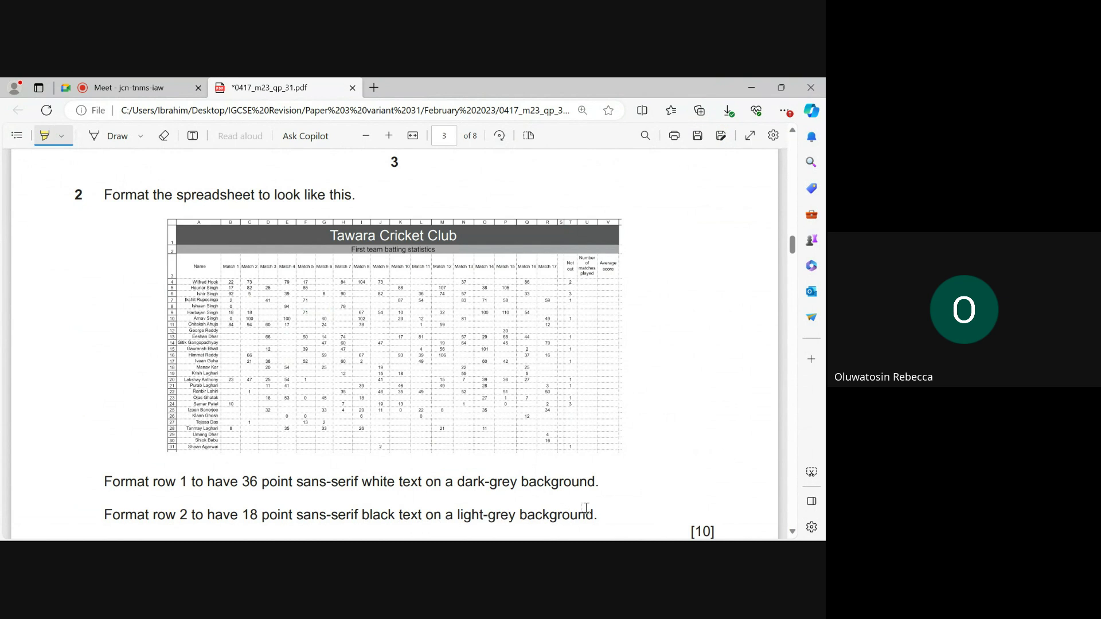
mouse_move(589, 534)
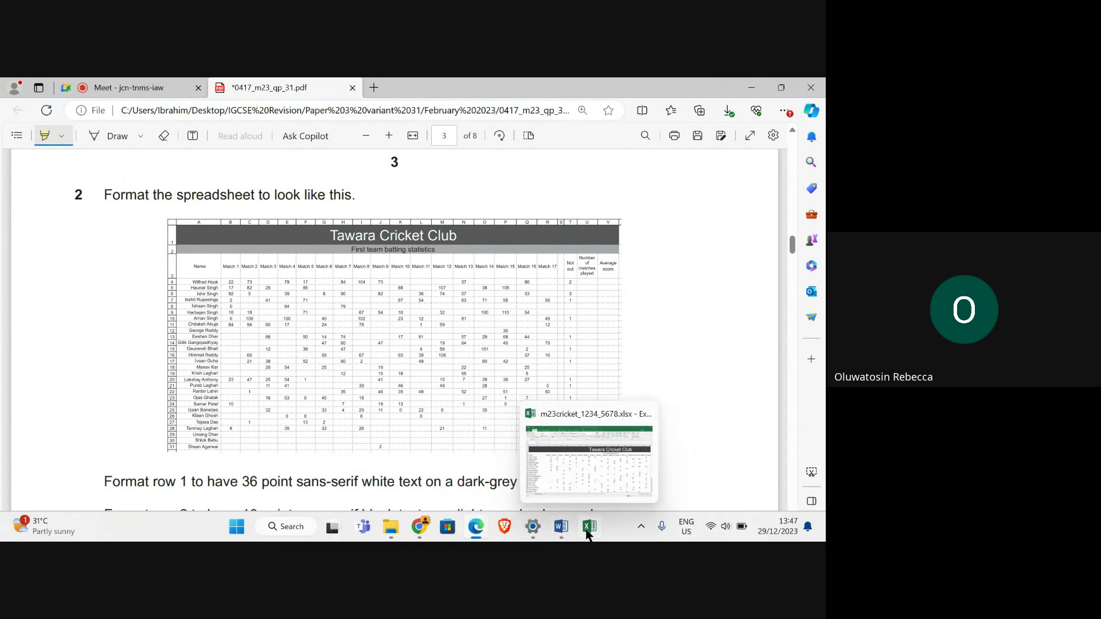
click(613, 463)
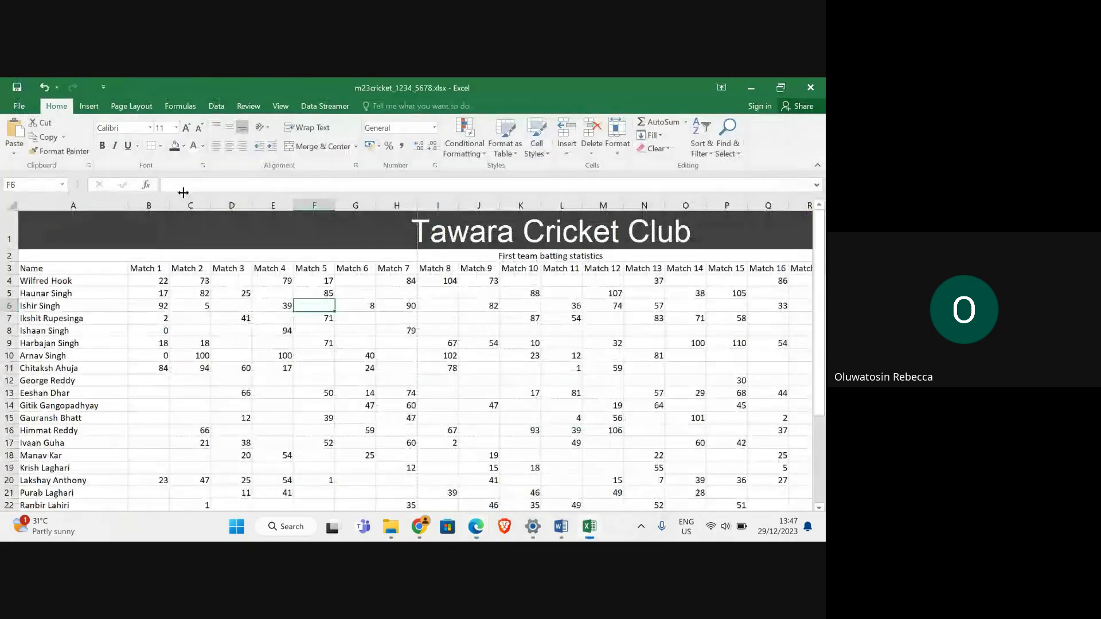
click(470, 261)
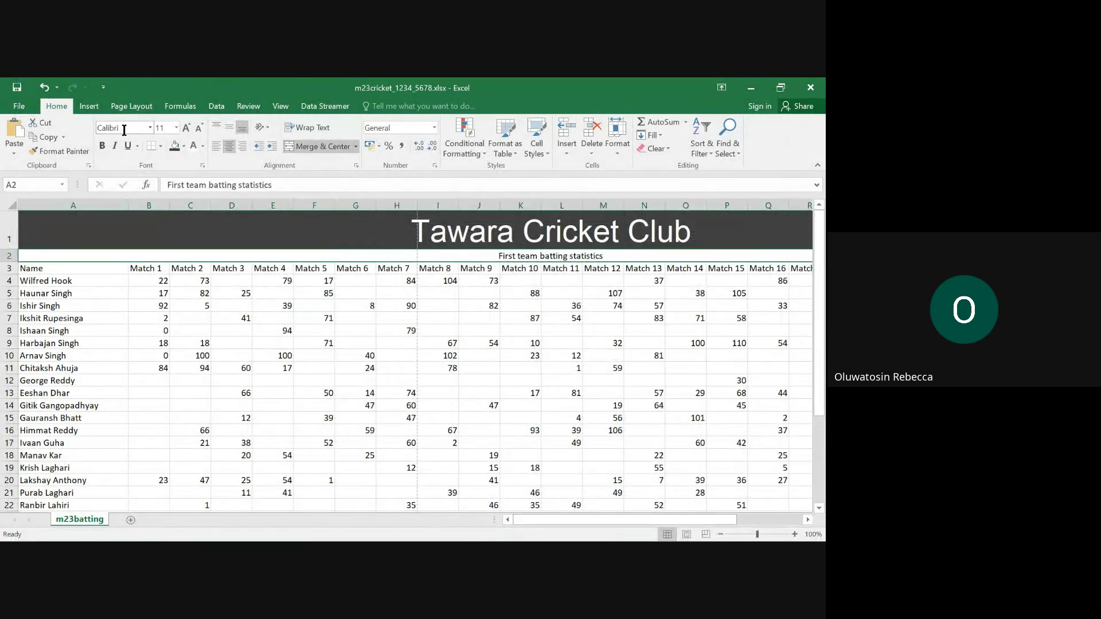
click(151, 127)
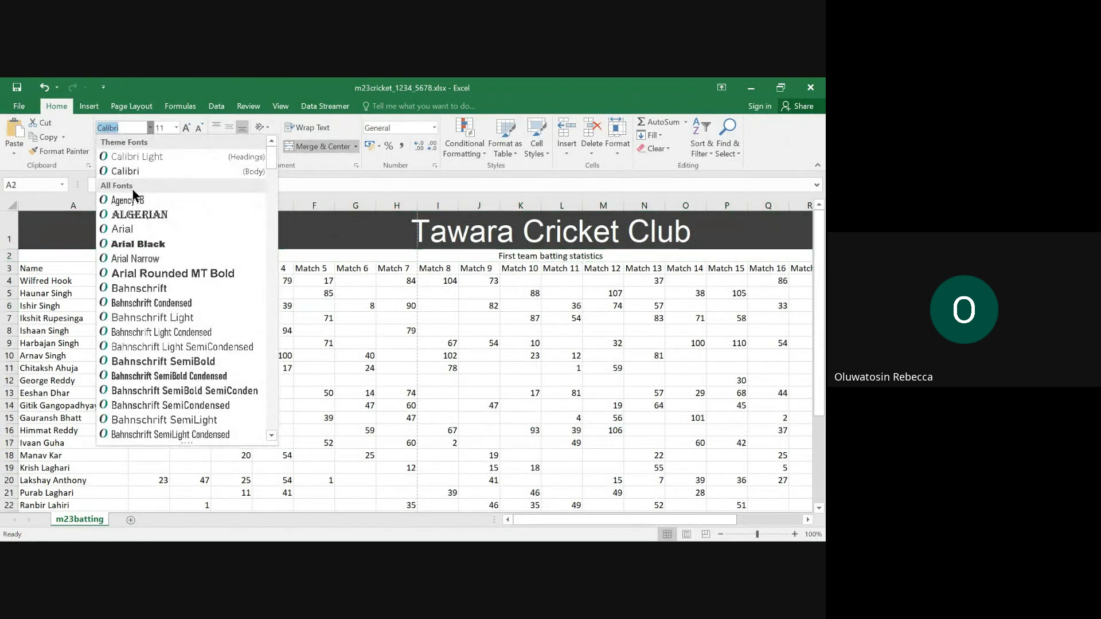
text(Arial)
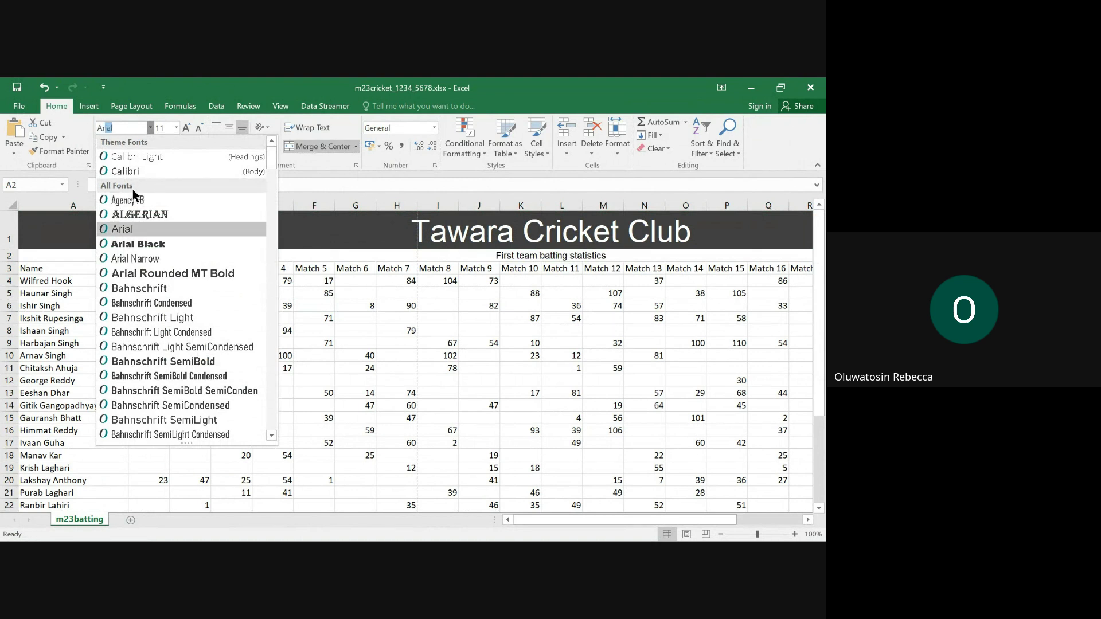
key(Return)
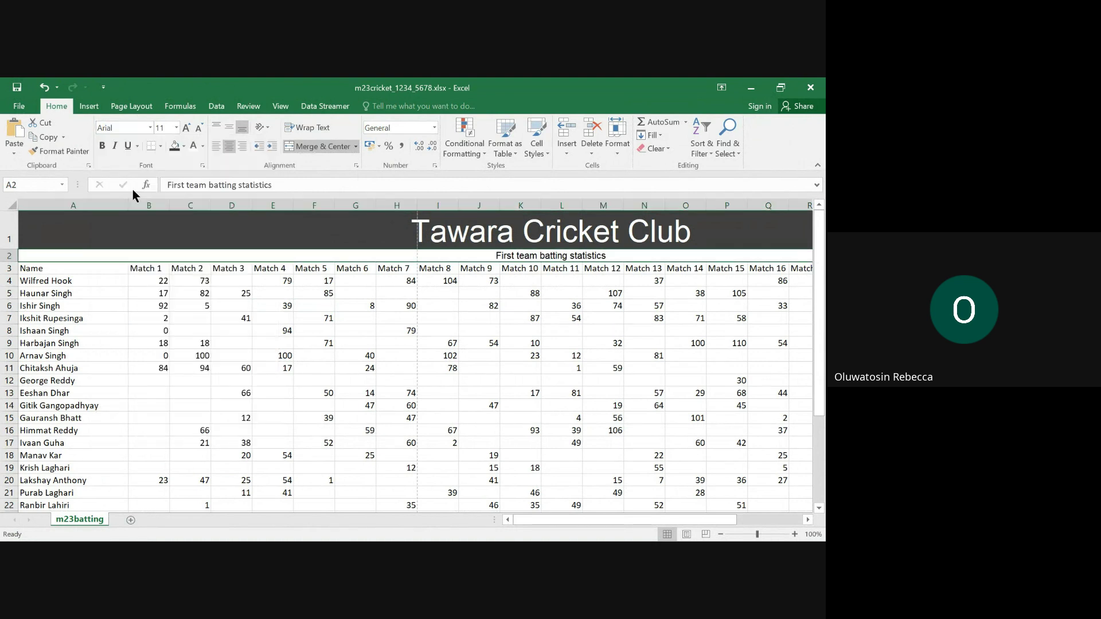
Step: Set the First team batting statistics subtitle to 18 point, check its font colour and refer to question 2 in Edge for the row 2 formatting
click(176, 127)
click(162, 224)
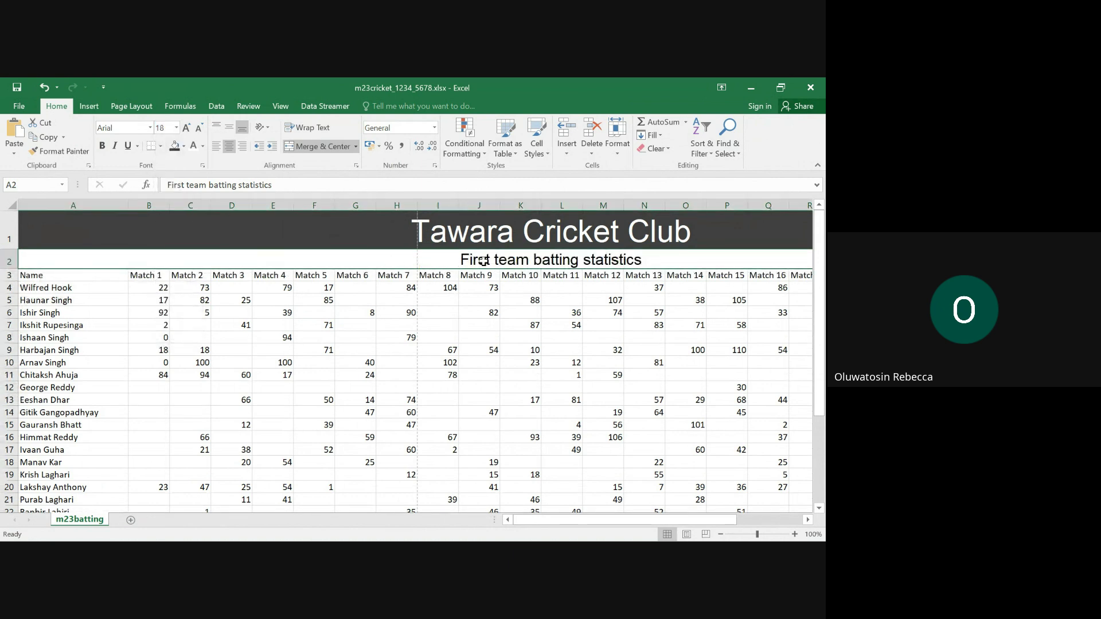
click(204, 148)
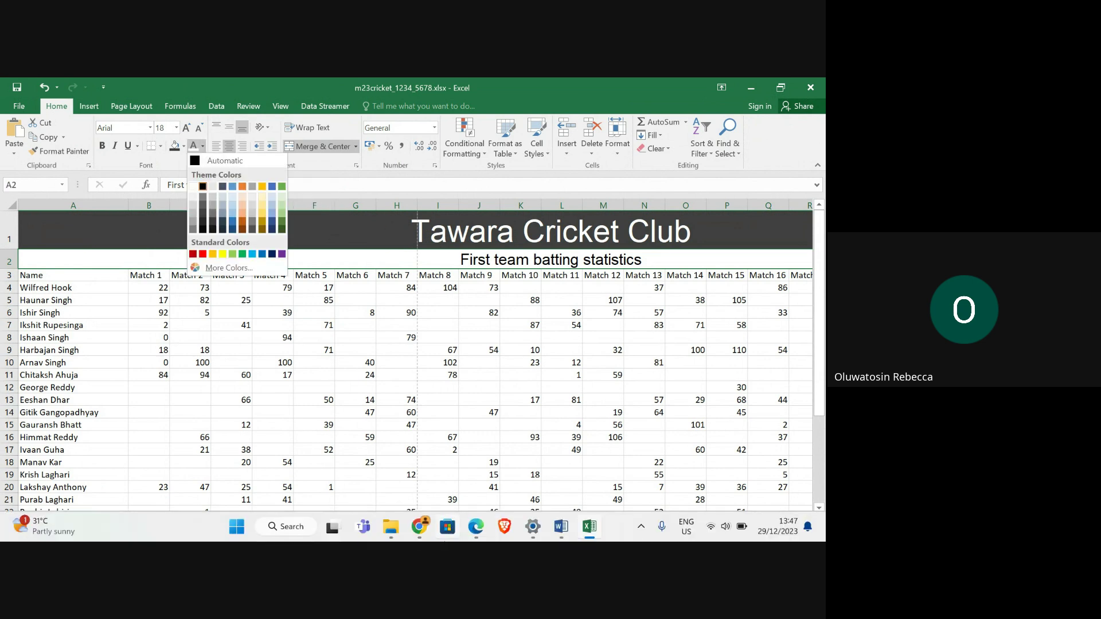
click(339, 476)
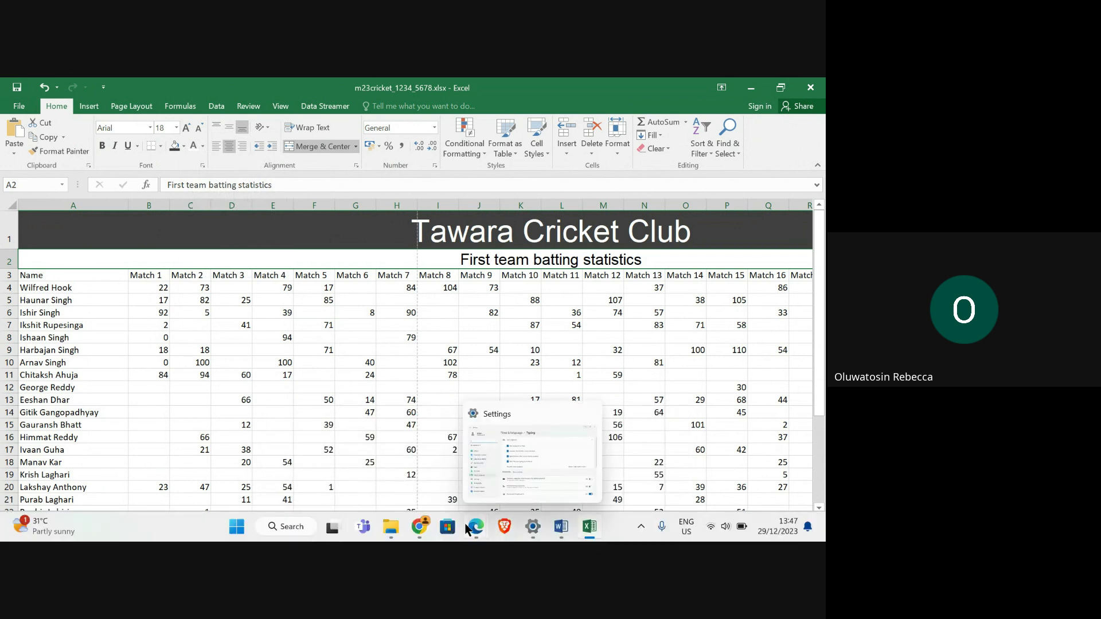
mouse_move(467, 528)
mouse_move(355, 480)
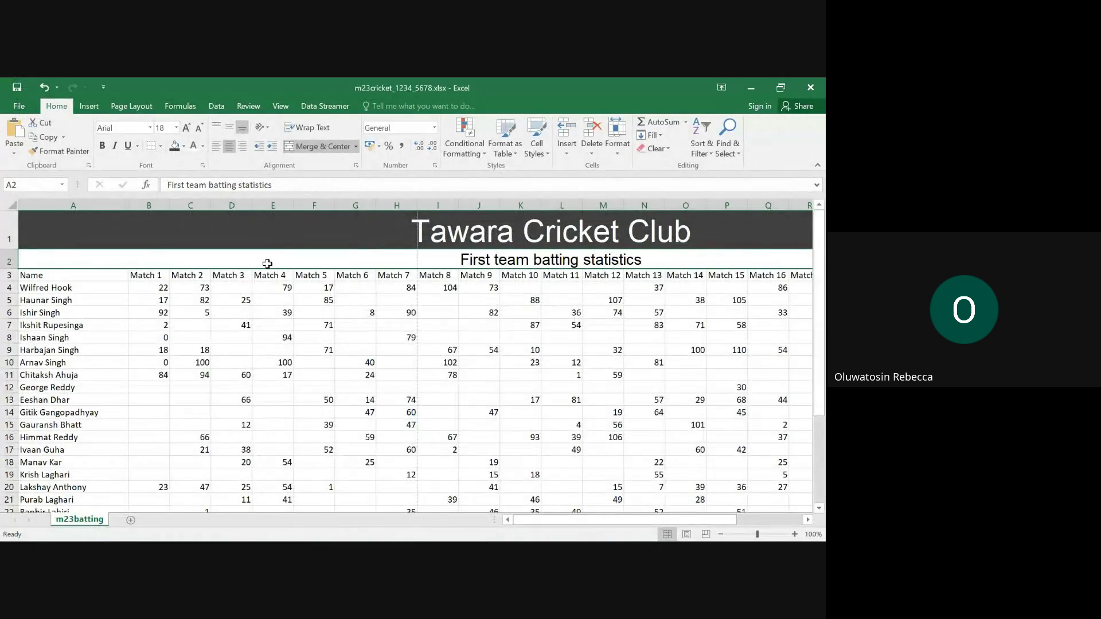
Step: Fill the merged row 2 subtitle cell with light grey
click(183, 146)
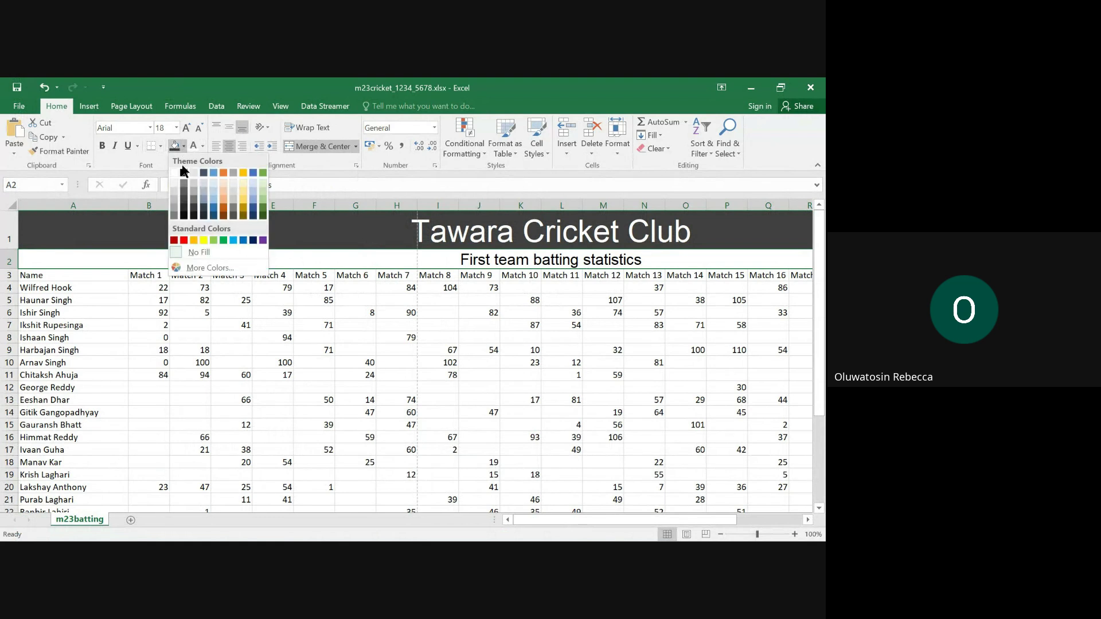
click(193, 195)
click(381, 361)
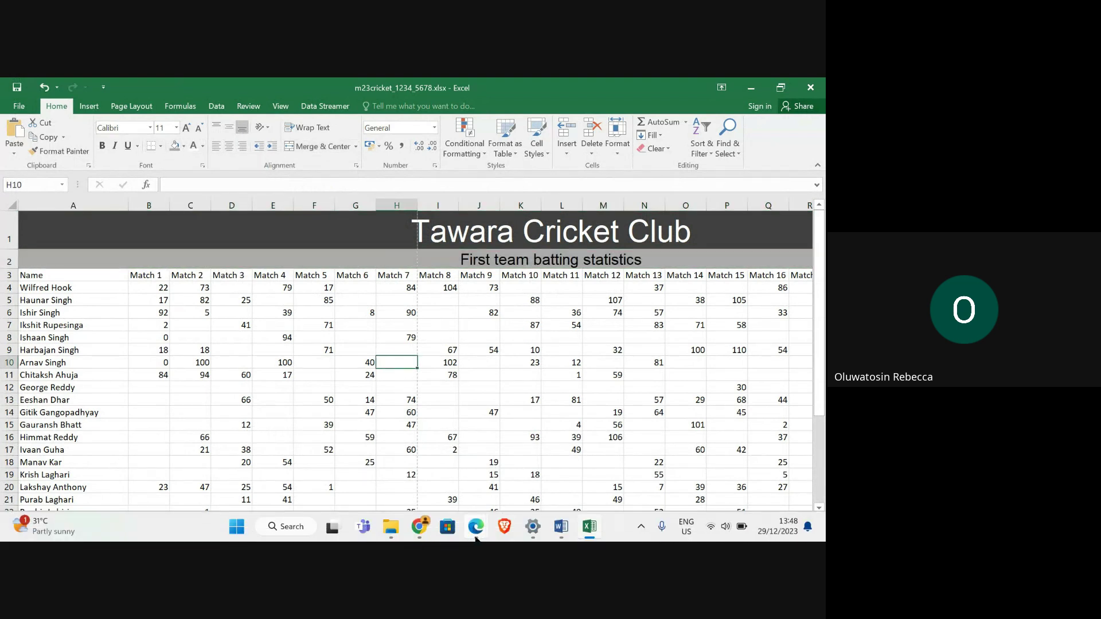
Step: Check the heading layout in question 2 in Edge, return to Excel, heighten row 3 and vertically centre the headings from Name to Average score
click(336, 459)
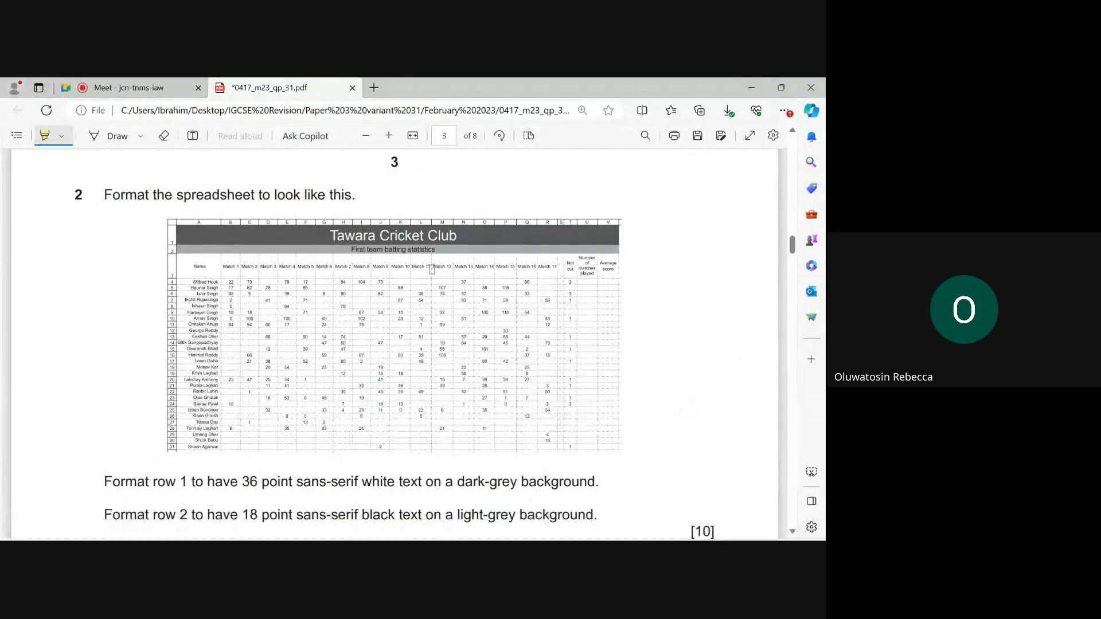
scroll(437, 317, down, 1)
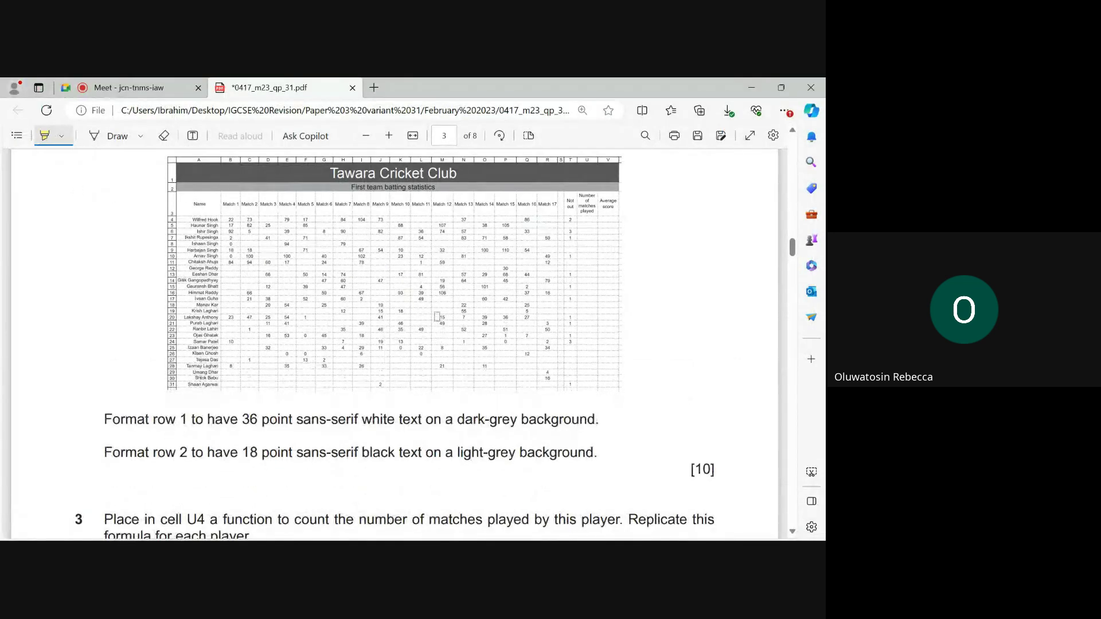
scroll(437, 317, up, 1)
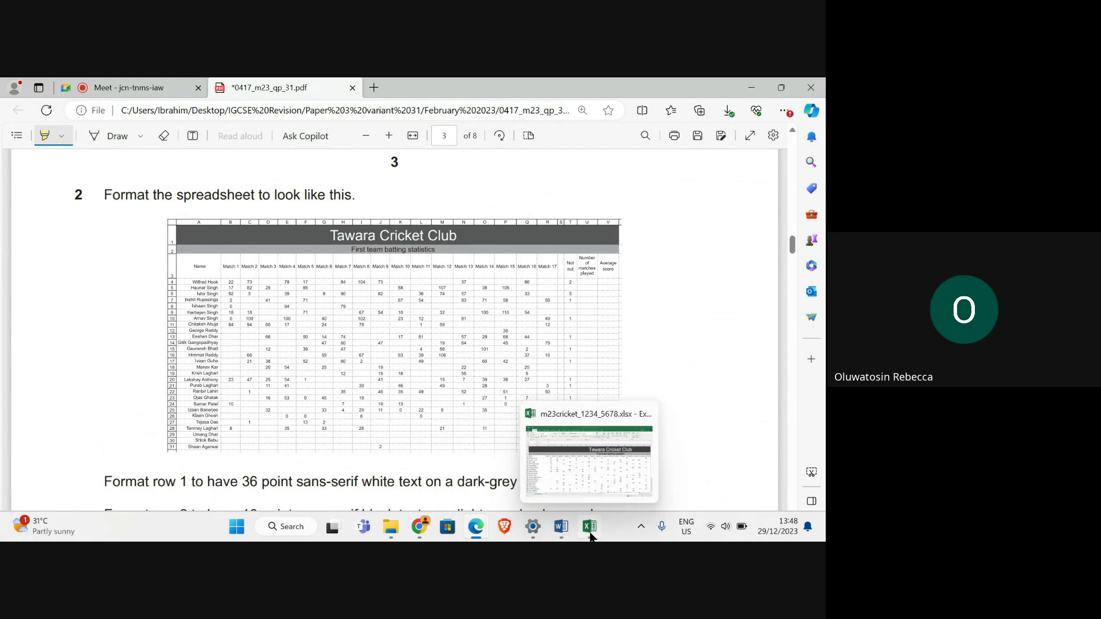
click(591, 533)
drag(560, 520, 688, 505)
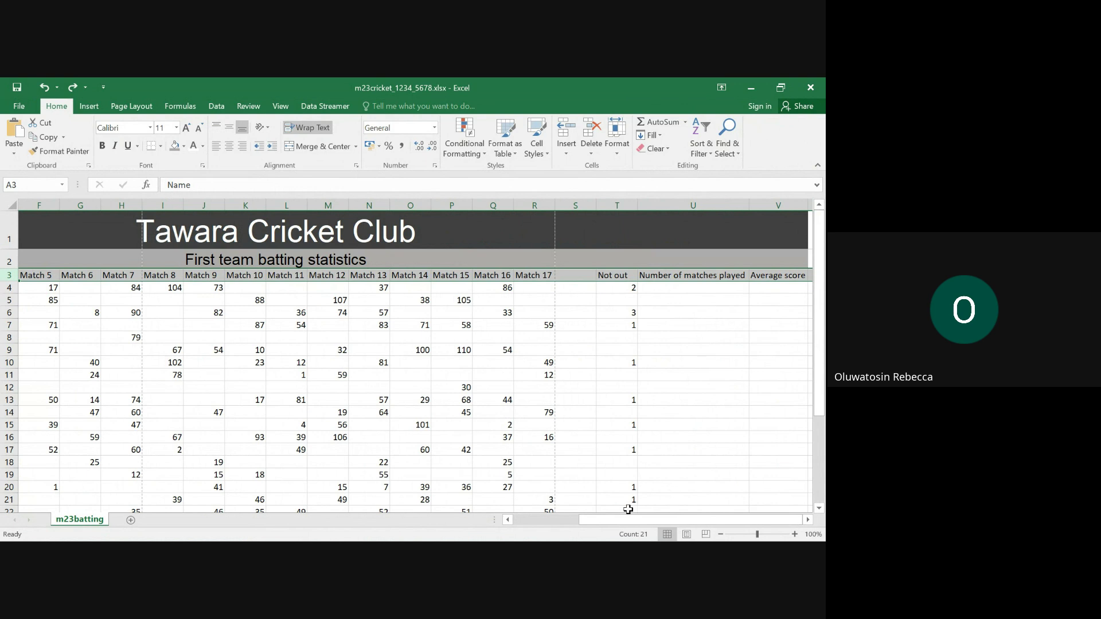
drag(615, 524, 531, 522)
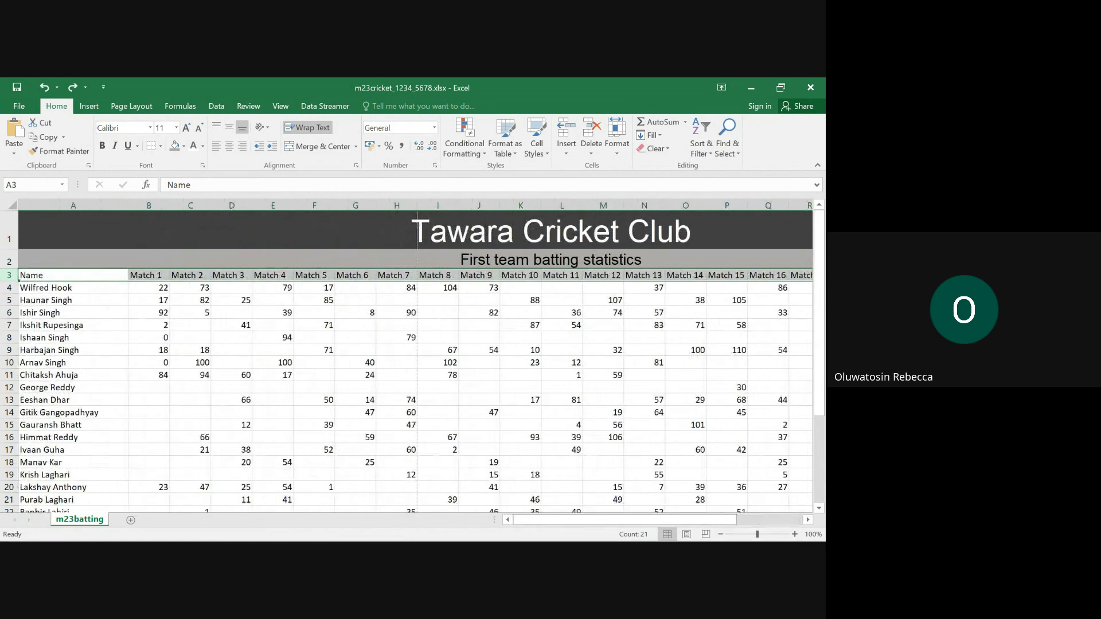
mouse_move(475, 527)
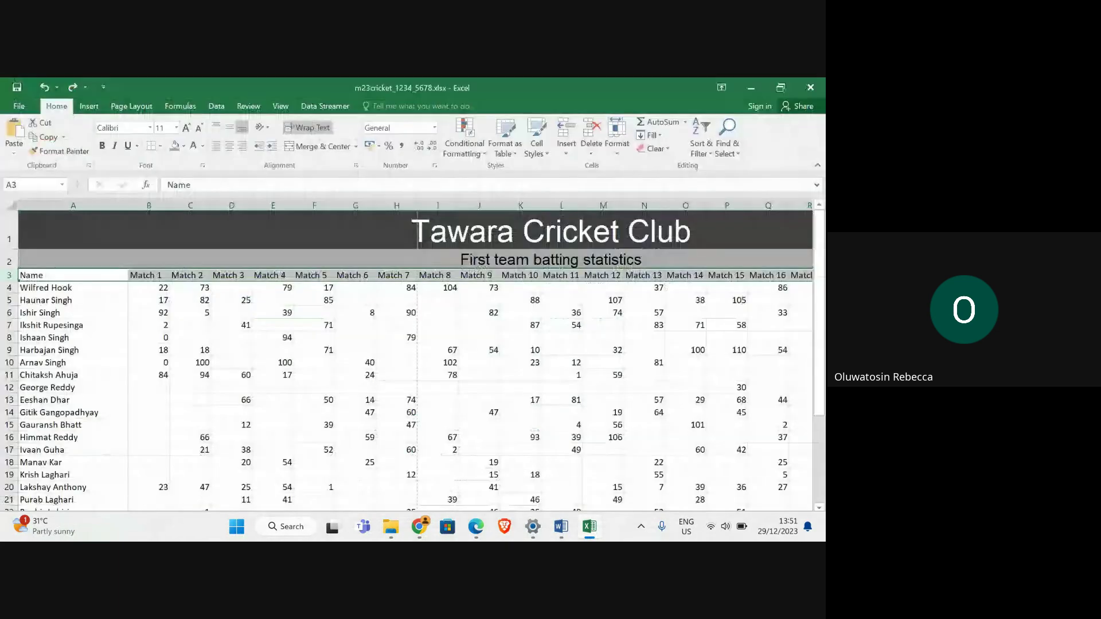
drag(10, 281, 12, 304)
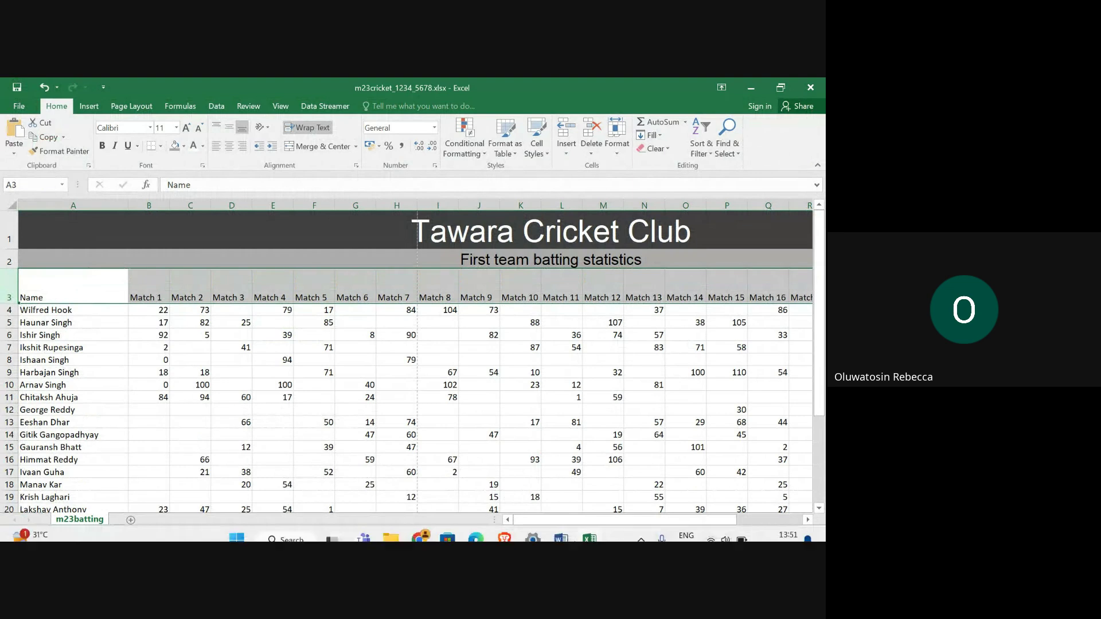
mouse_move(476, 526)
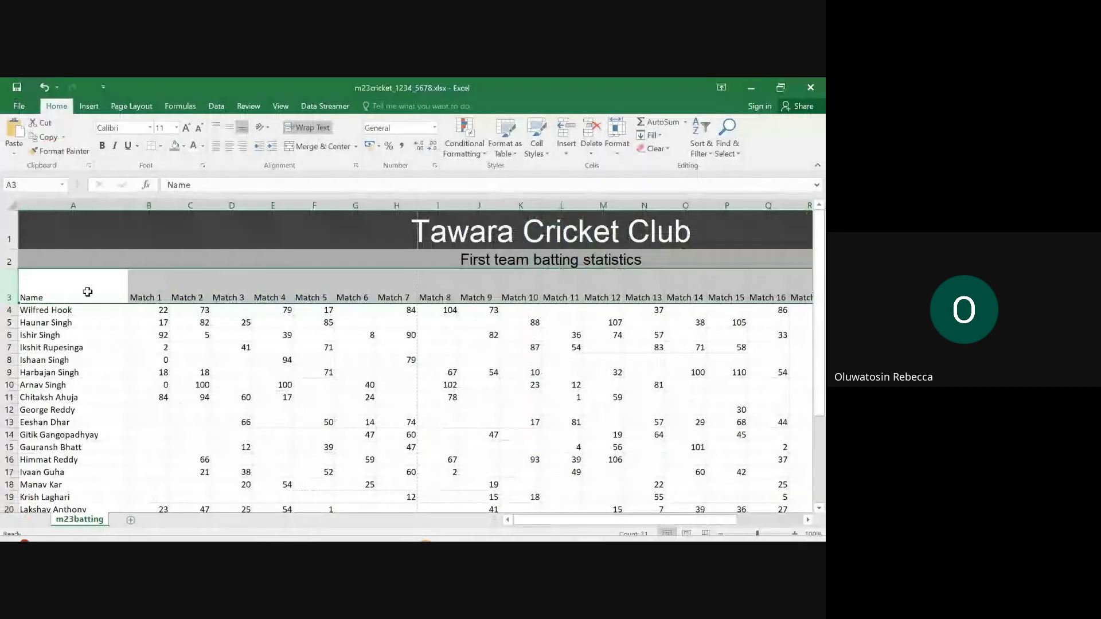
click(233, 129)
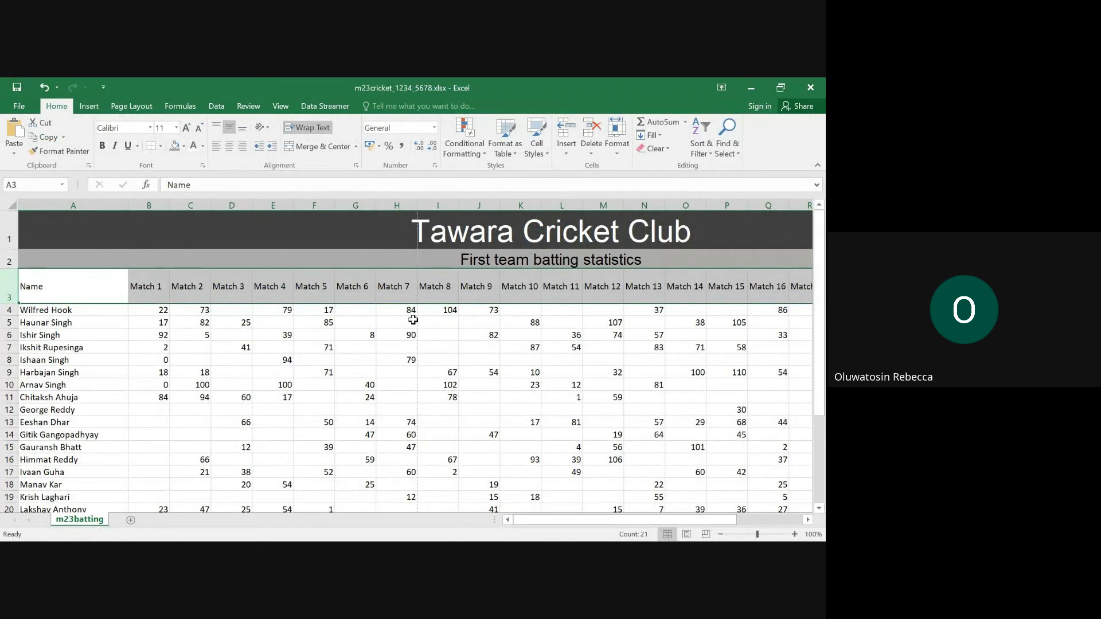
Step: Narrow columns U and V, and wrap and horizontally centre the Number of matches played and Average score headings
drag(545, 521, 649, 519)
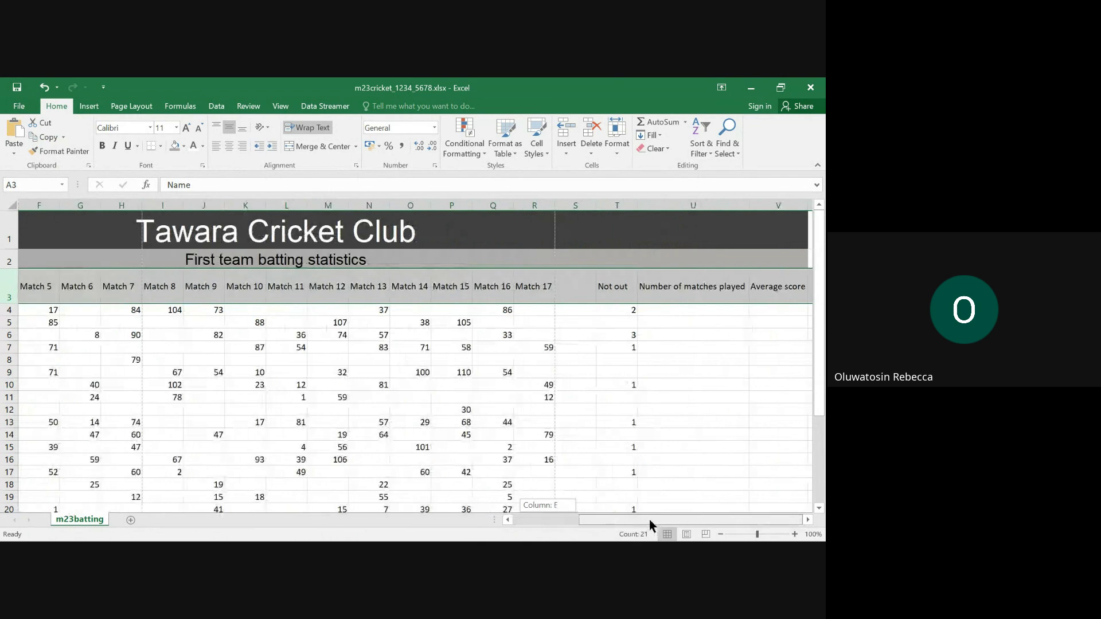
click(681, 289)
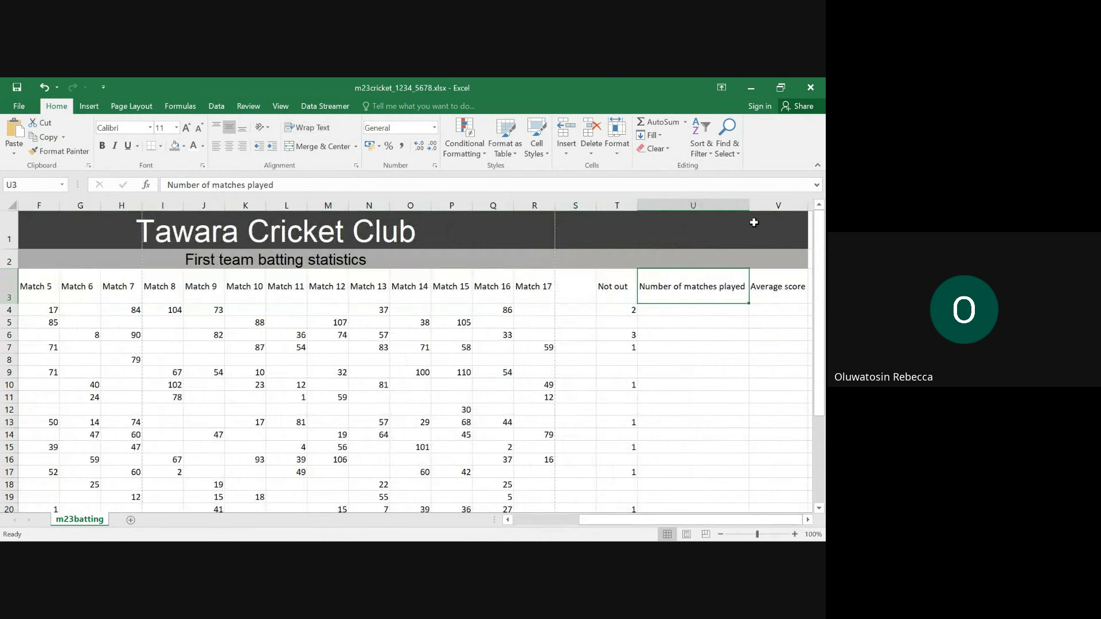
drag(749, 206, 695, 220)
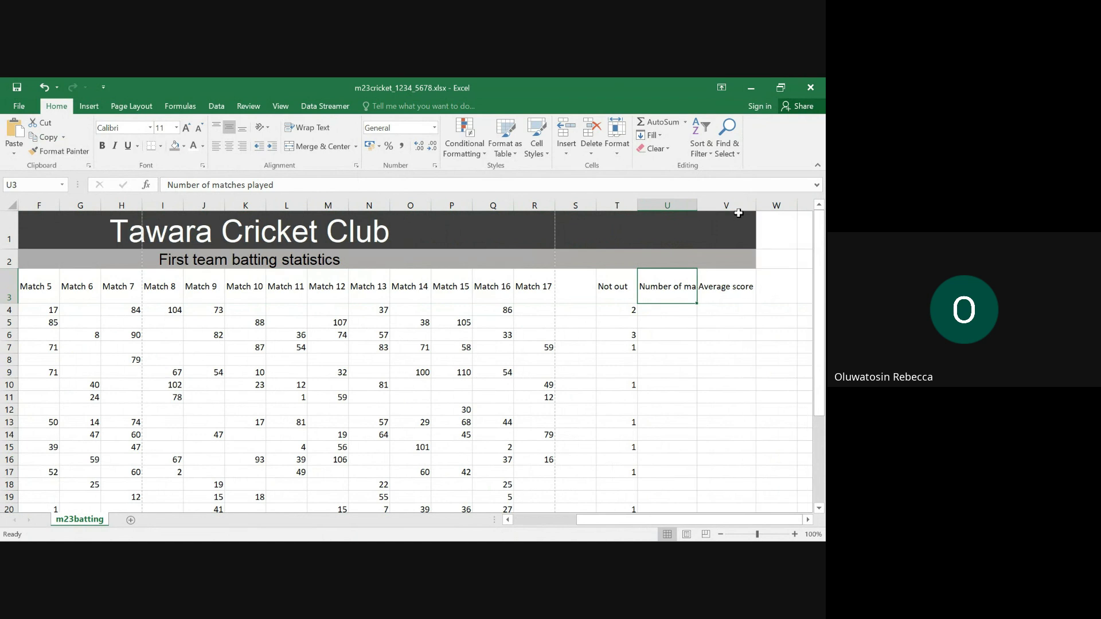
drag(758, 207, 738, 208)
drag(679, 293, 713, 294)
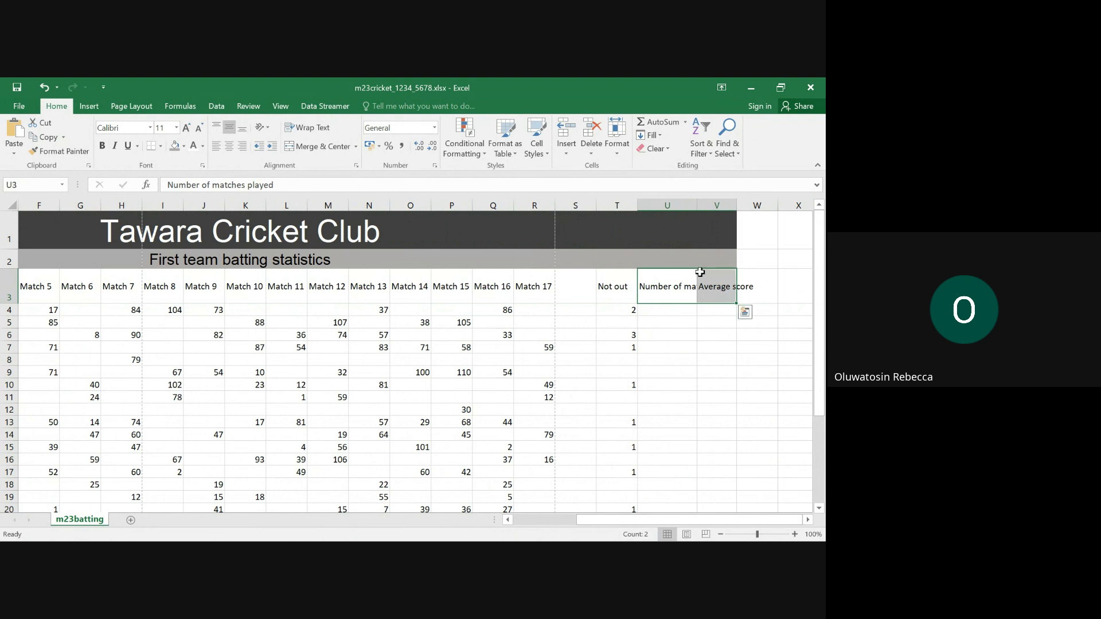
click(304, 127)
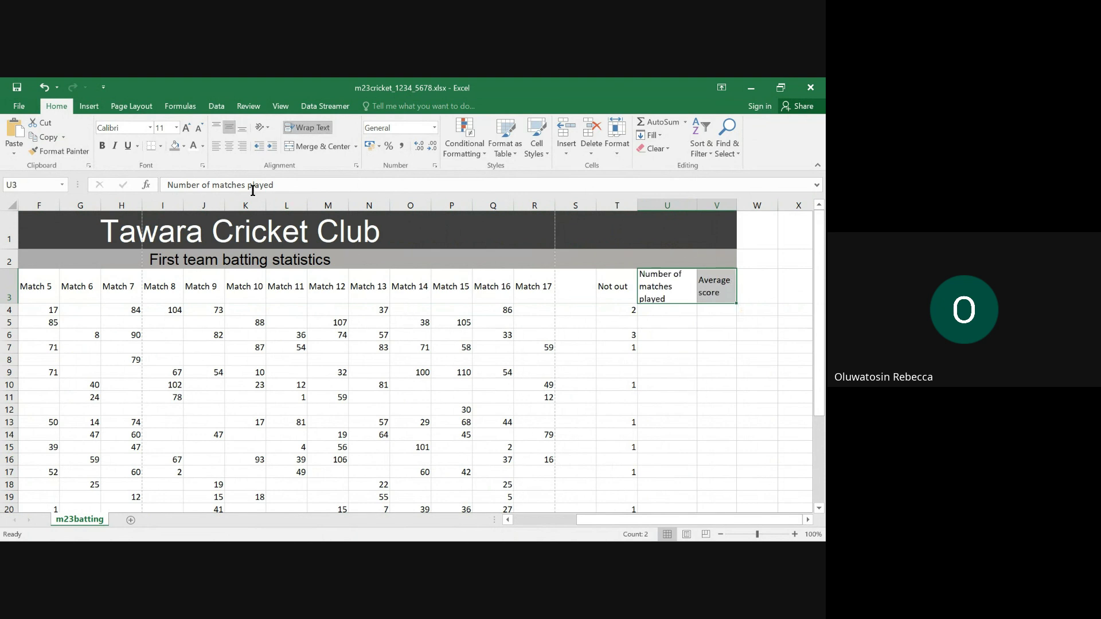
click(229, 147)
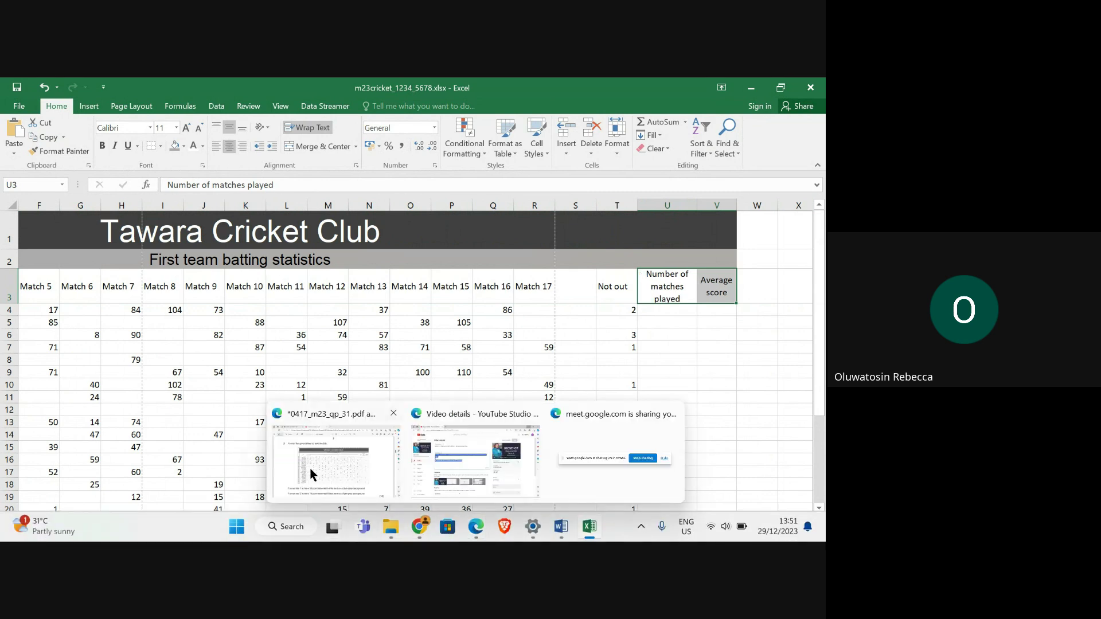
Step: Narrow column U further and heighten row 3 so the Number of matches played heading fits on four lines
mouse_move(311, 469)
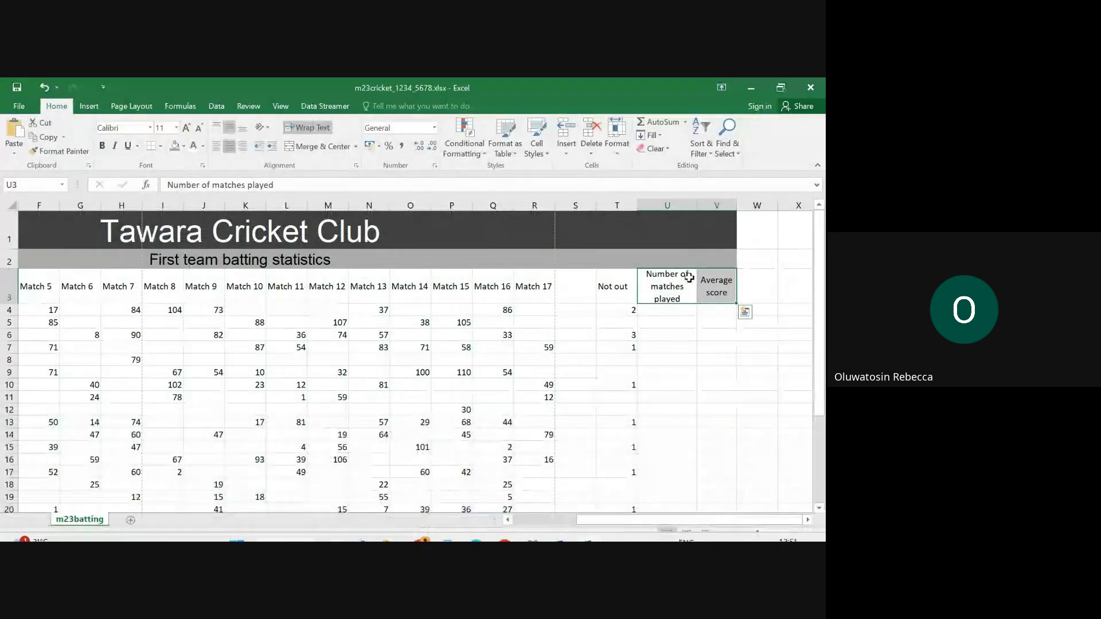
drag(696, 204, 679, 208)
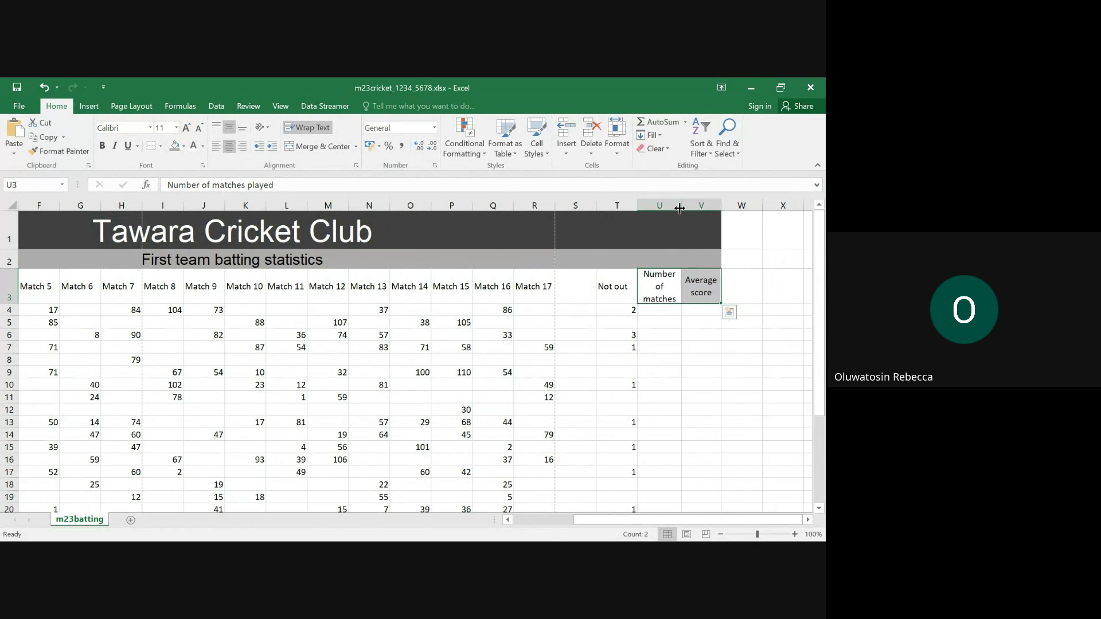
drag(14, 301, 15, 313)
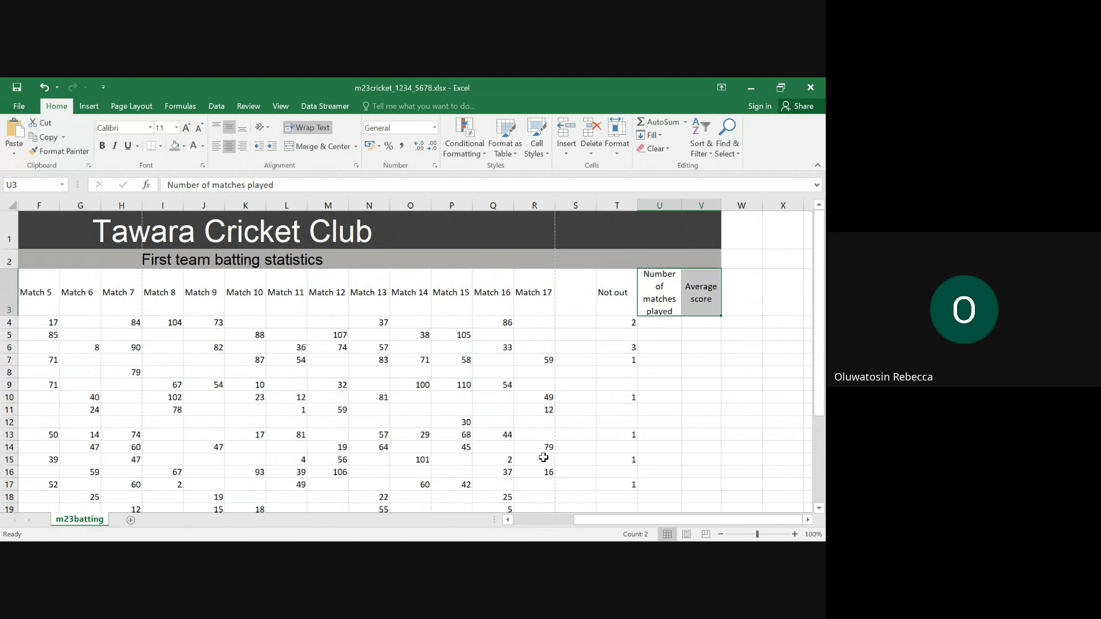
Step: Check the heading alignment in question 2 in Edge, return to Excel and horizontally centre the row 3 headings from Name to Not out
drag(644, 518, 554, 534)
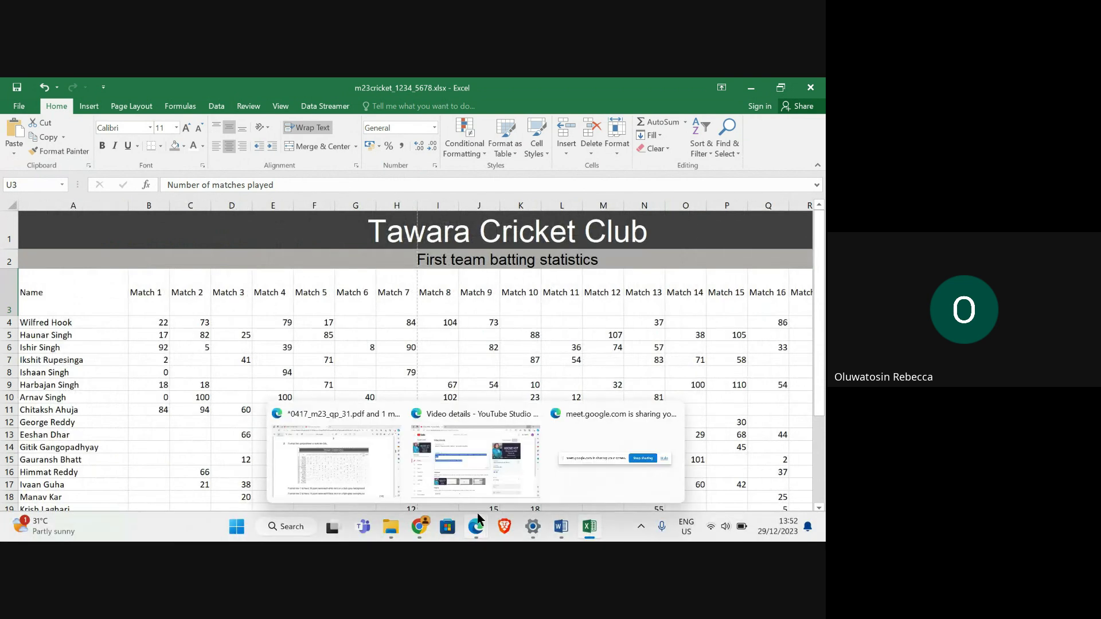
mouse_move(339, 480)
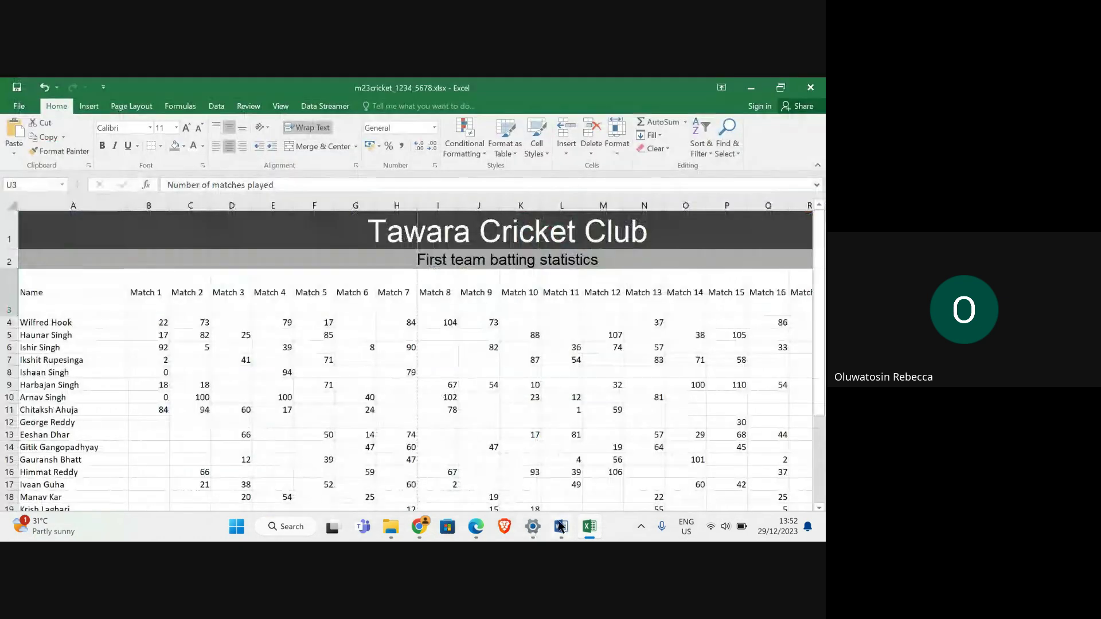
click(342, 484)
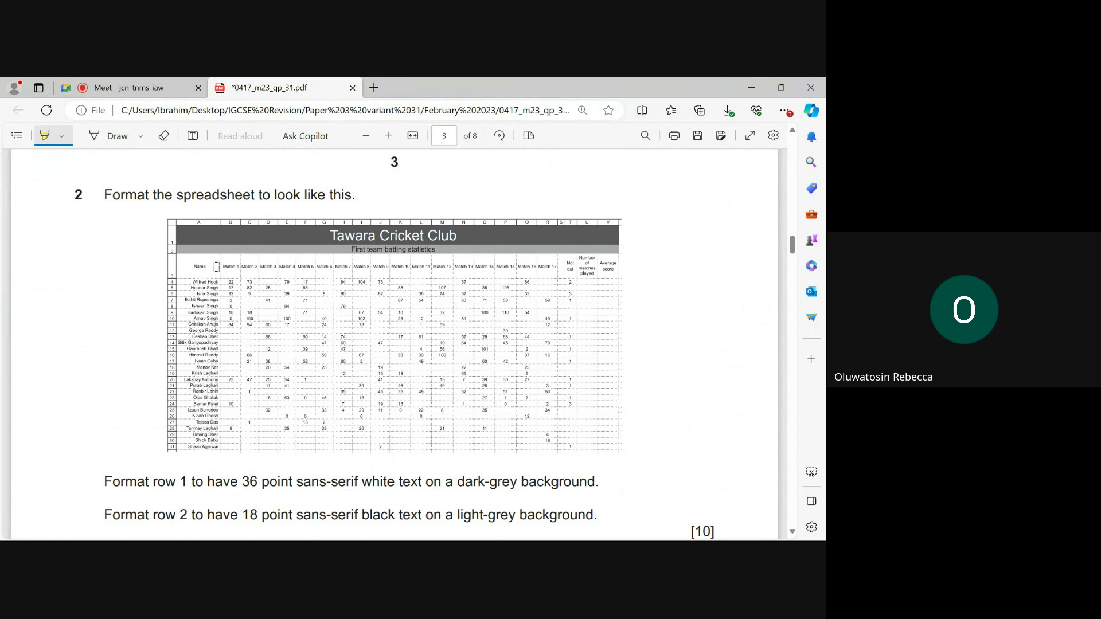
mouse_move(590, 527)
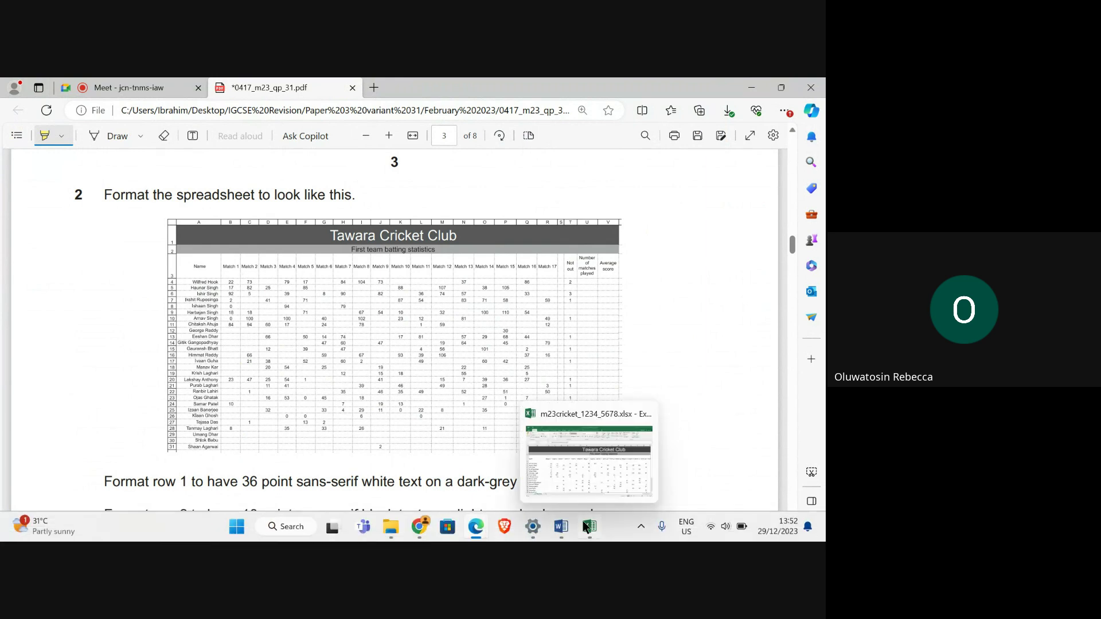
click(569, 476)
drag(34, 292, 729, 303)
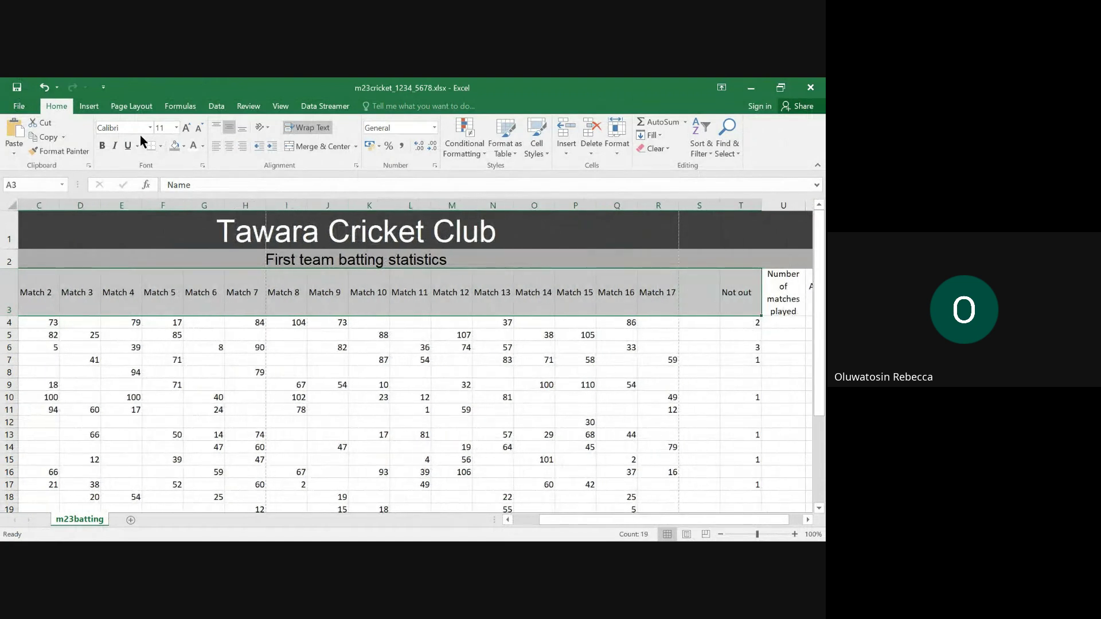
click(230, 145)
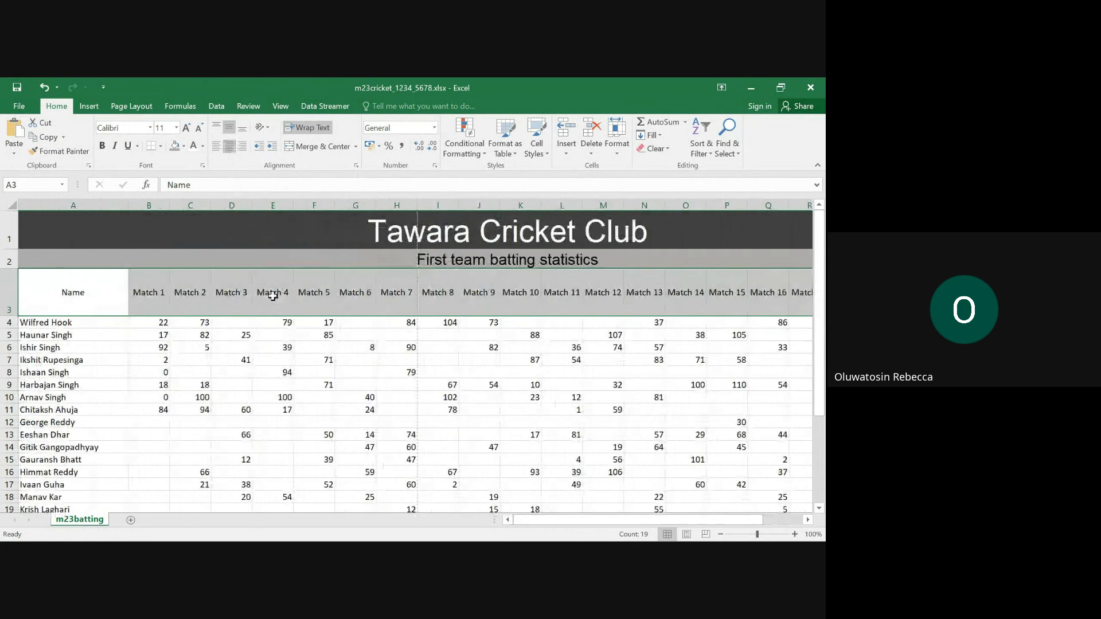
click(221, 361)
Step: Check the player name alignment in question 2 in Edge, return to Excel and right-align the player names in column A from row 4 down
mouse_move(510, 538)
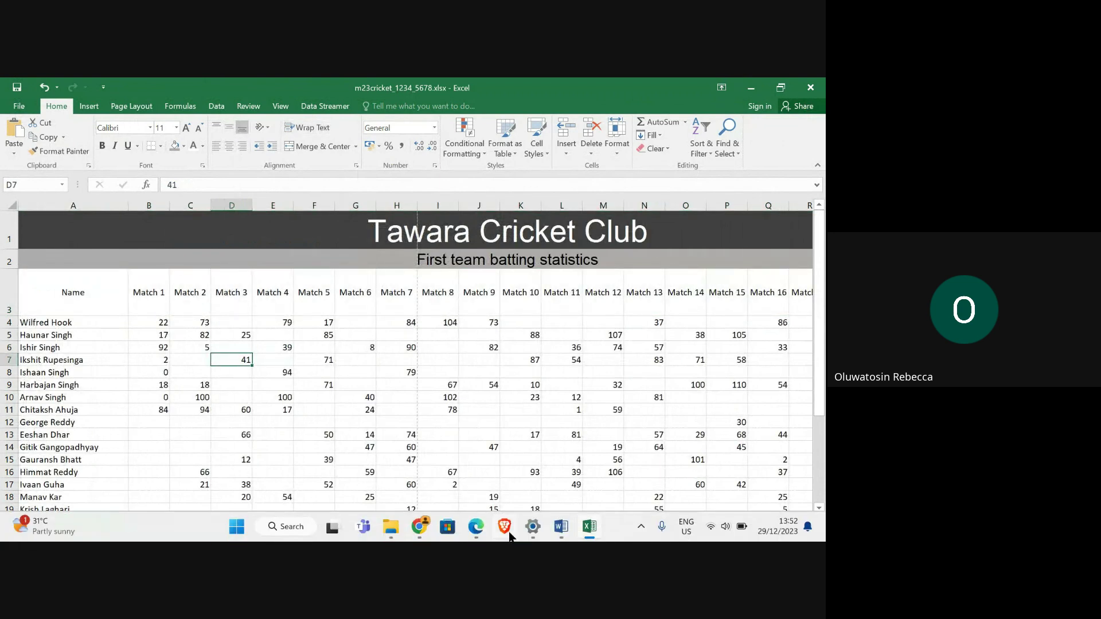
click(287, 474)
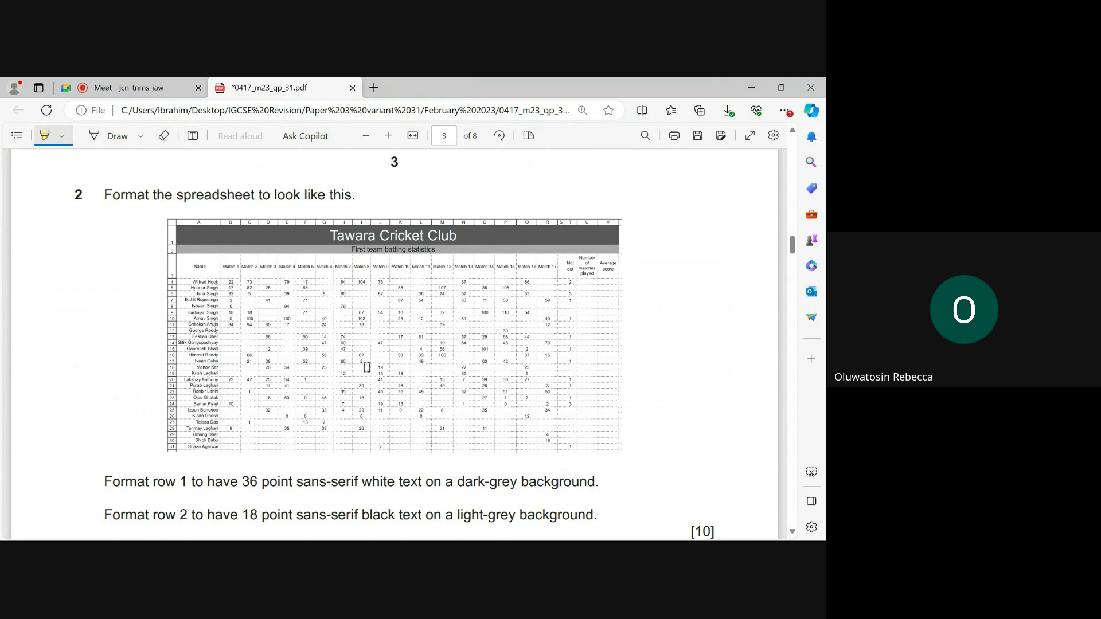
click(590, 537)
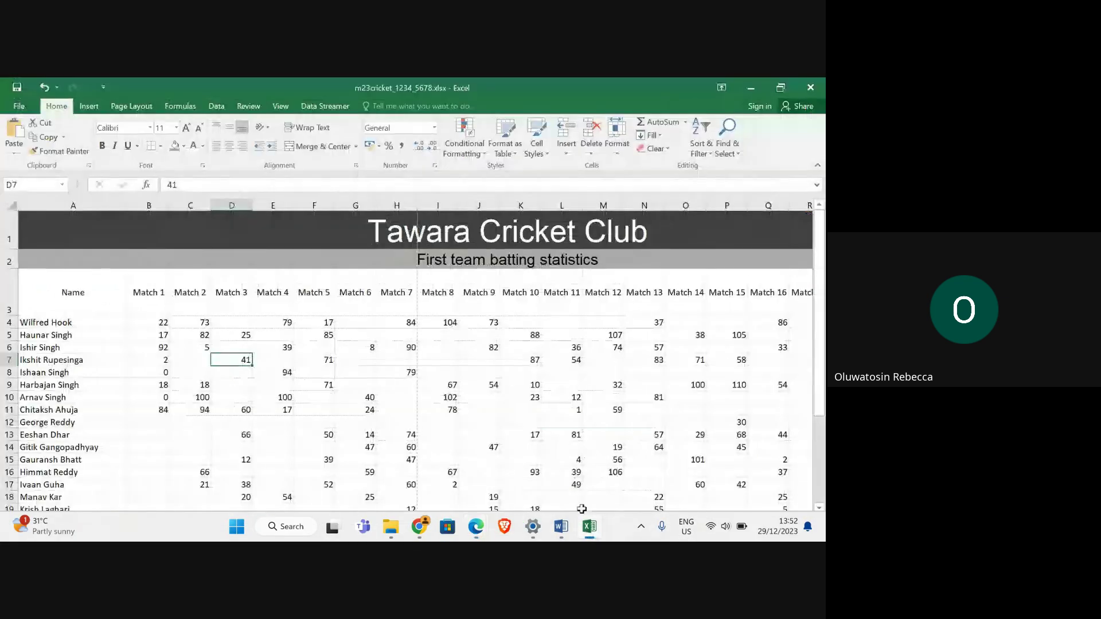
scroll(87, 310, down, 2)
scroll(46, 308, up, 2)
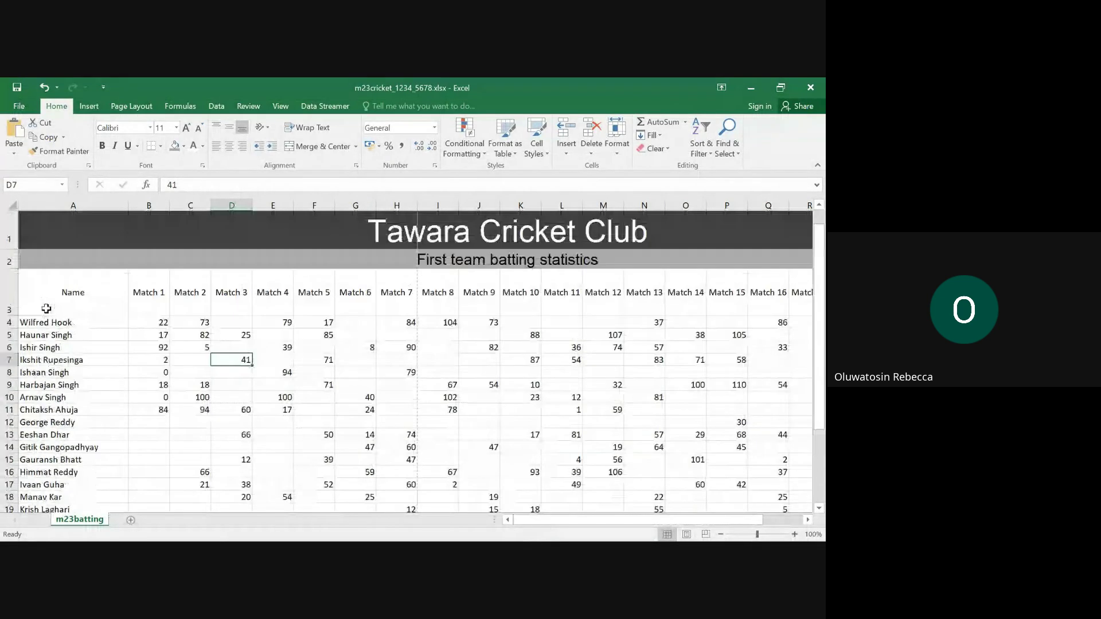
drag(53, 323, 119, 253)
scroll(258, 344, up, 9)
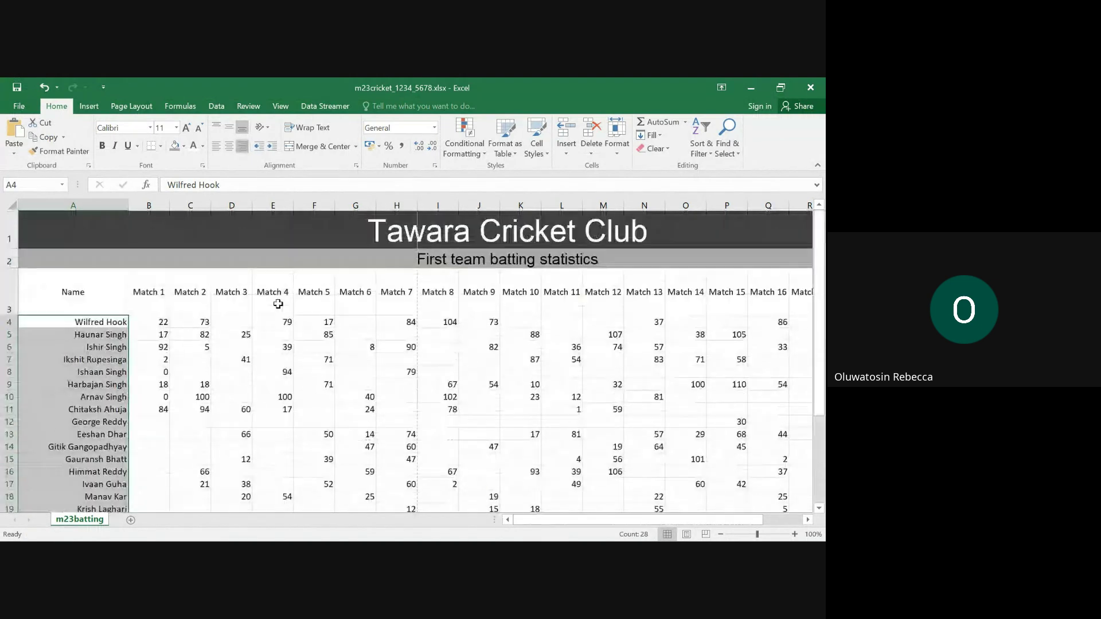
Step: Horizontally centre the match scores and Not out values in columns B to T from row 4 down
drag(158, 322, 815, 432)
drag(672, 449, 751, 457)
scroll(671, 412, up, 2)
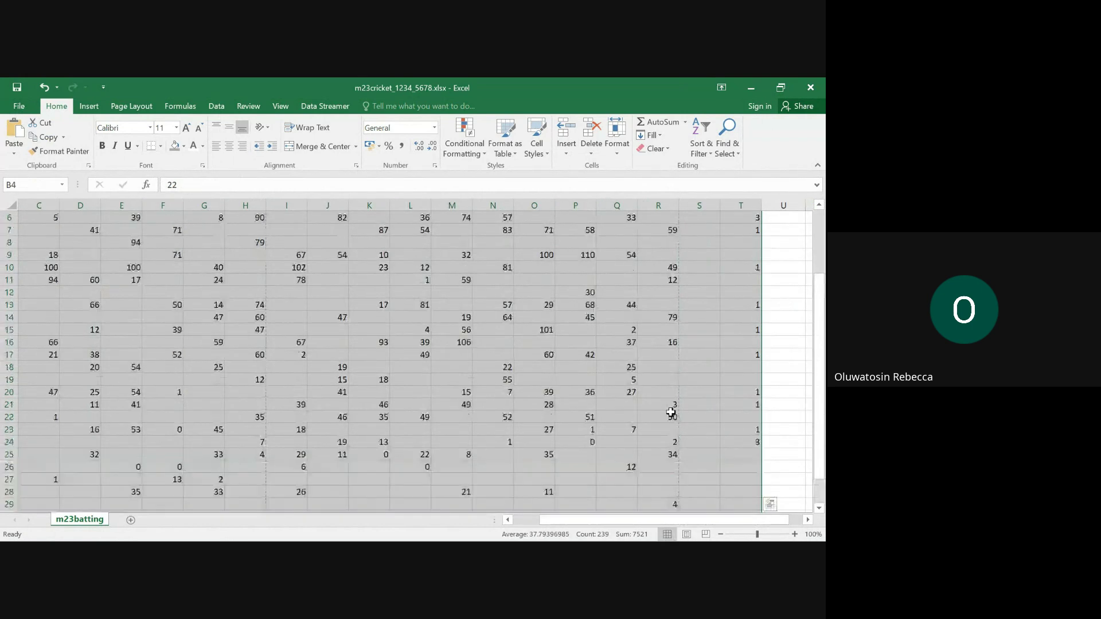
scroll(671, 412, up, 2)
scroll(670, 410, down, 1)
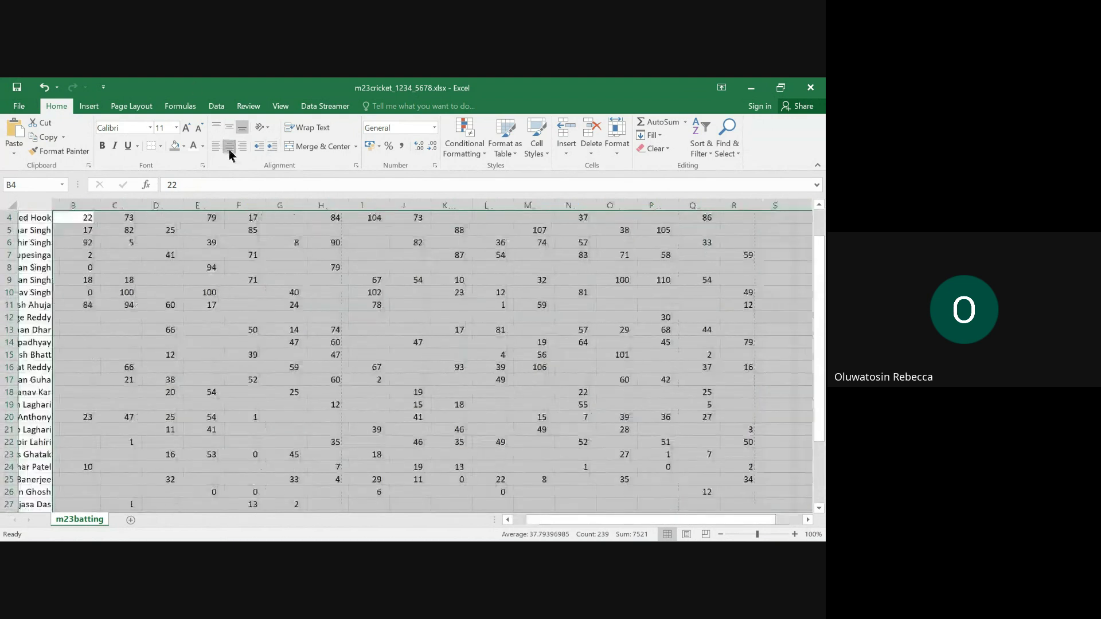
click(402, 358)
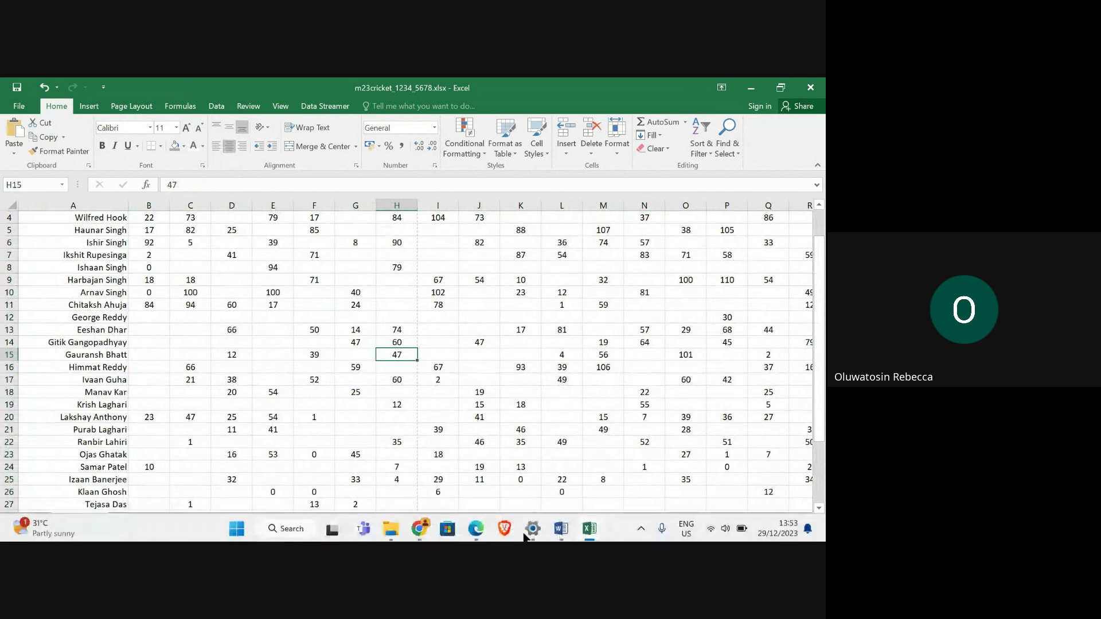
Step: Read question 3 of the exam paper in Edge, return to Excel and select cell U4 under Number of matches played
mouse_move(475, 527)
click(321, 471)
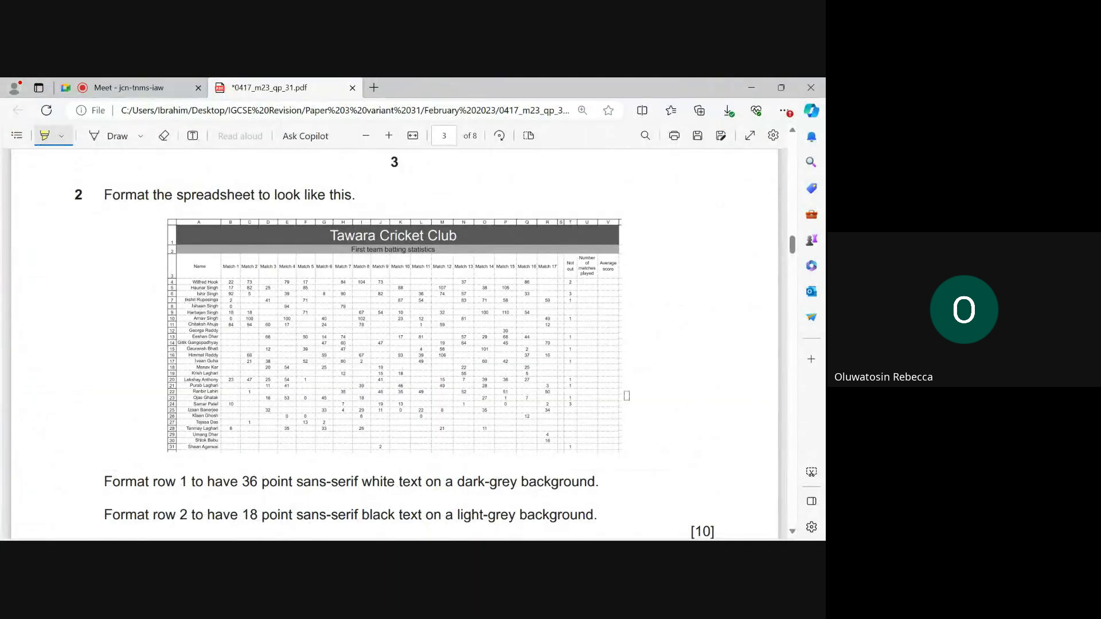
scroll(443, 374, down, 7)
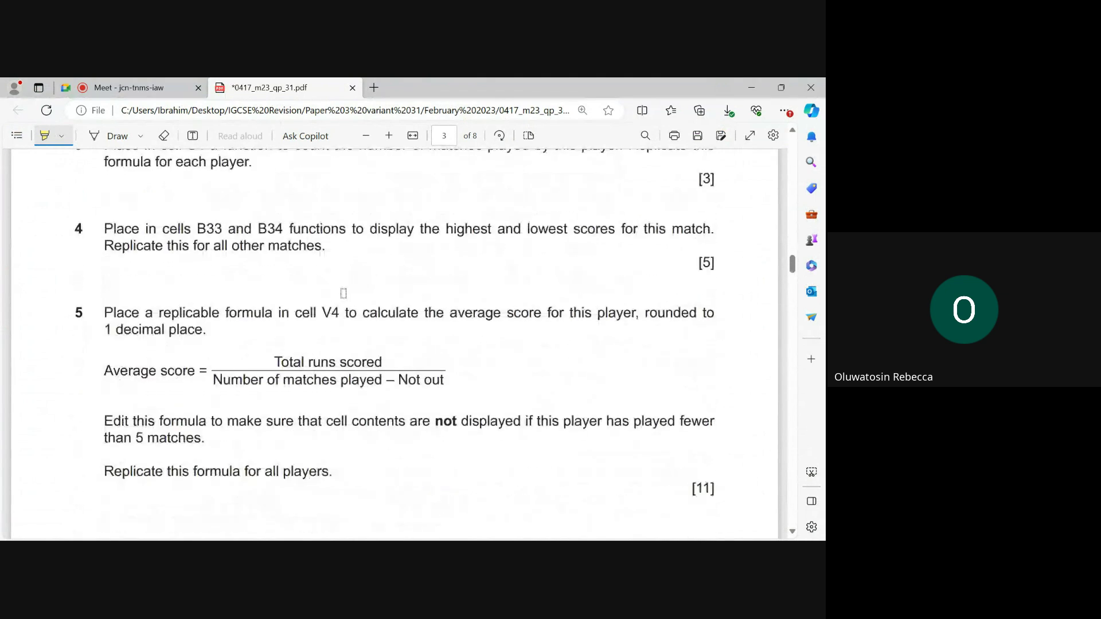
scroll(344, 294, up, 1)
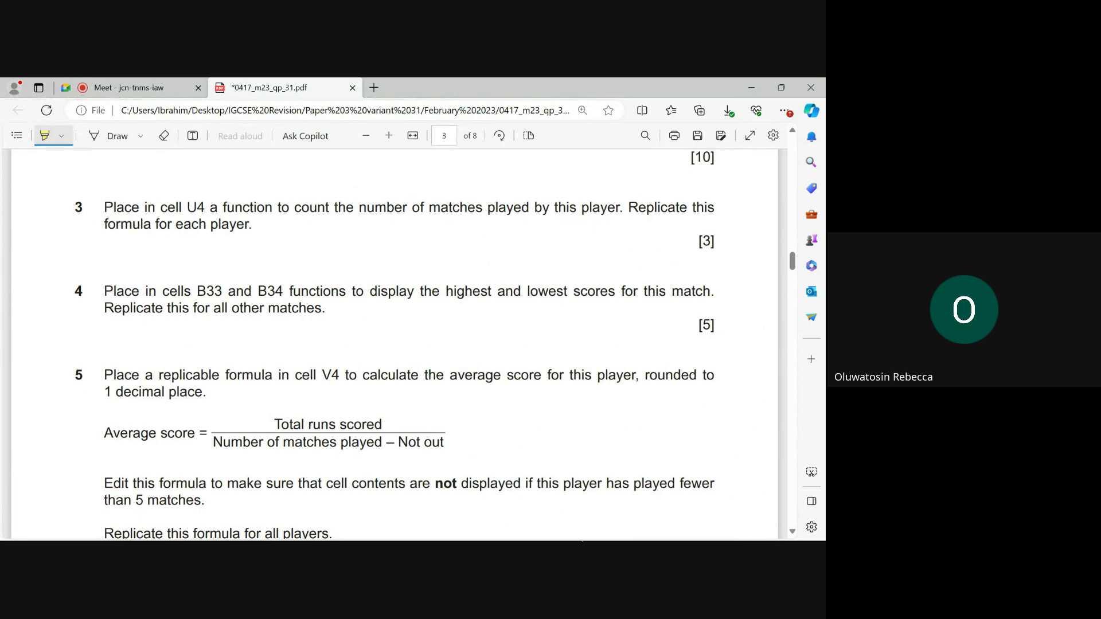
mouse_move(582, 539)
click(596, 474)
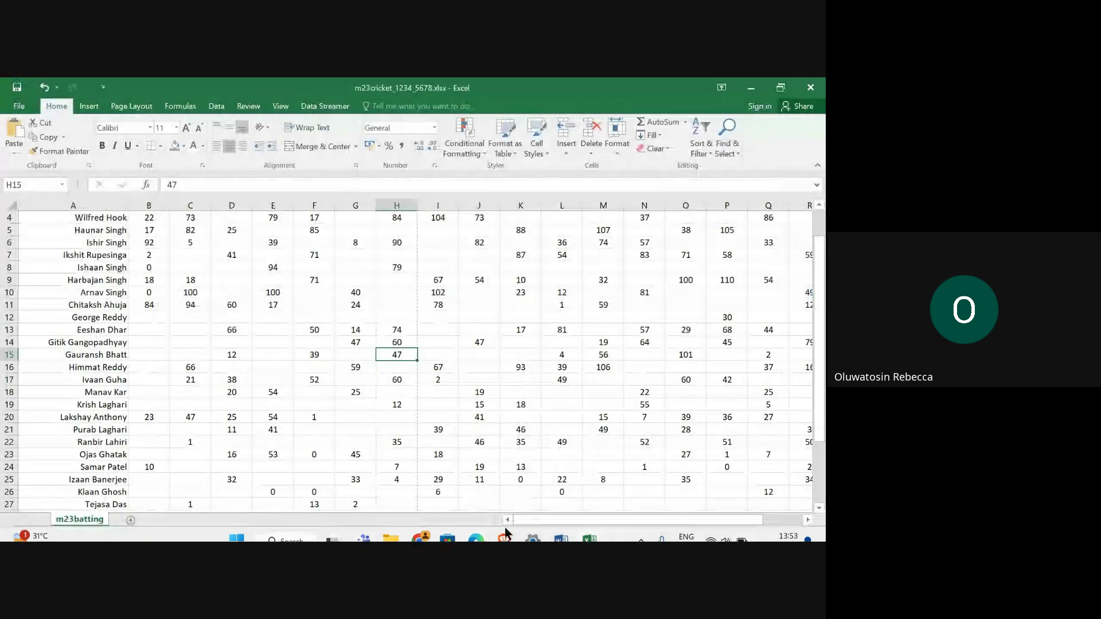
drag(542, 519, 591, 519)
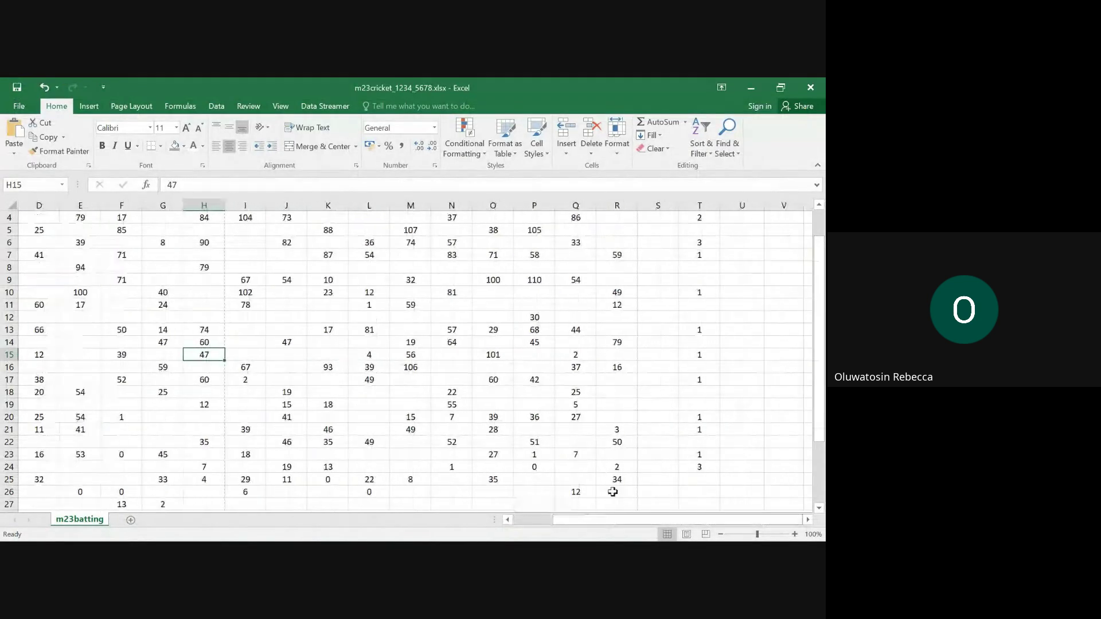
scroll(631, 453, up, 1)
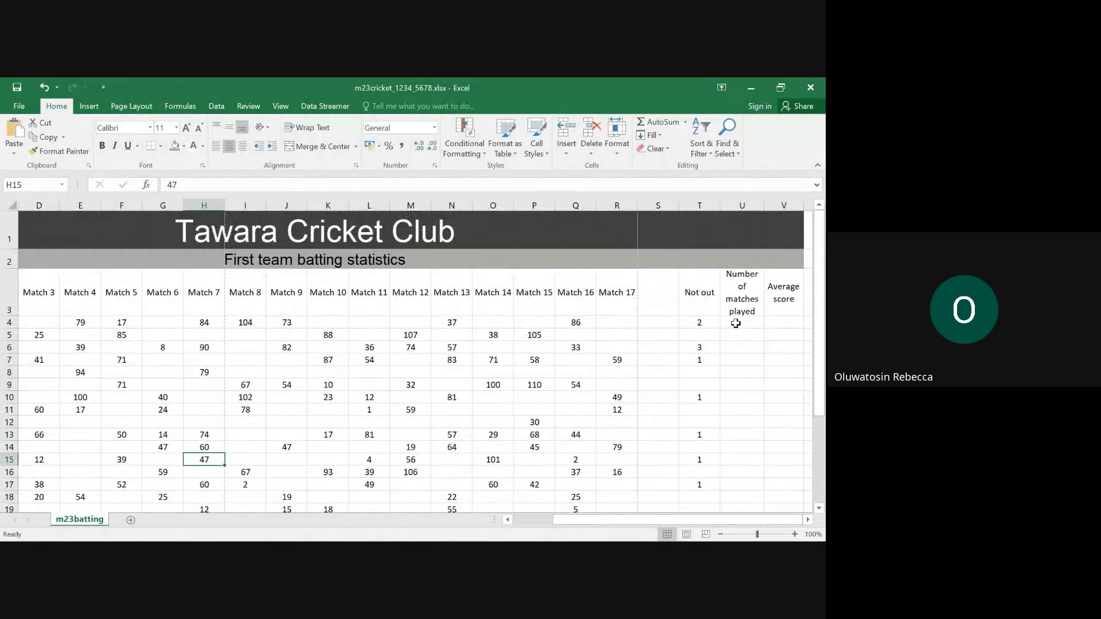
click(737, 324)
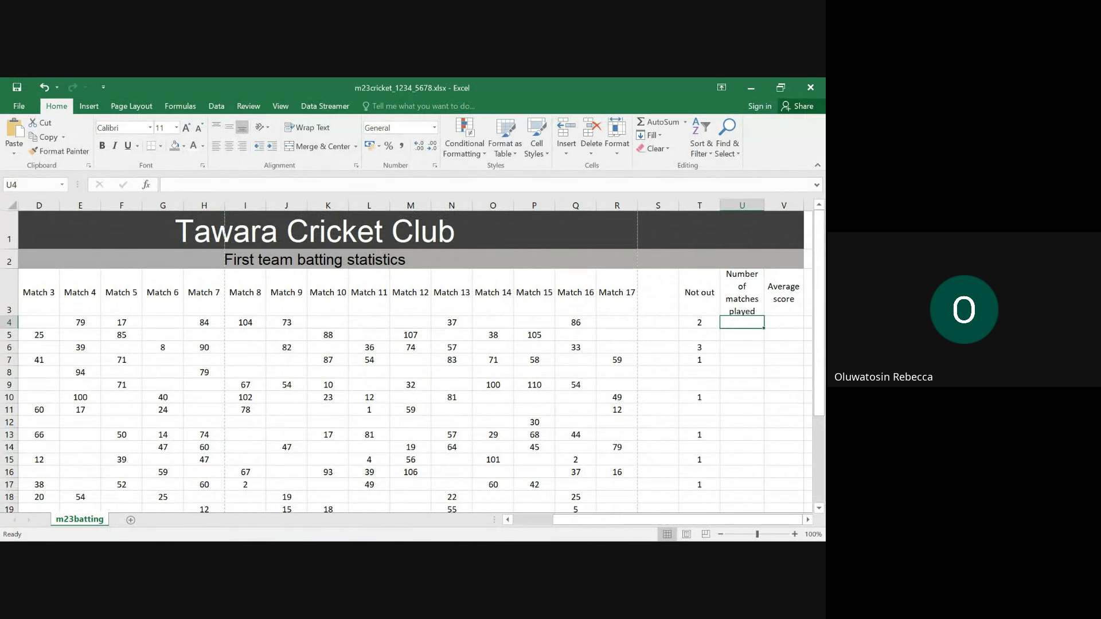
Step: Recheck question 3 in Edge, return to Excel and look over the match columns across the sheet
mouse_move(477, 535)
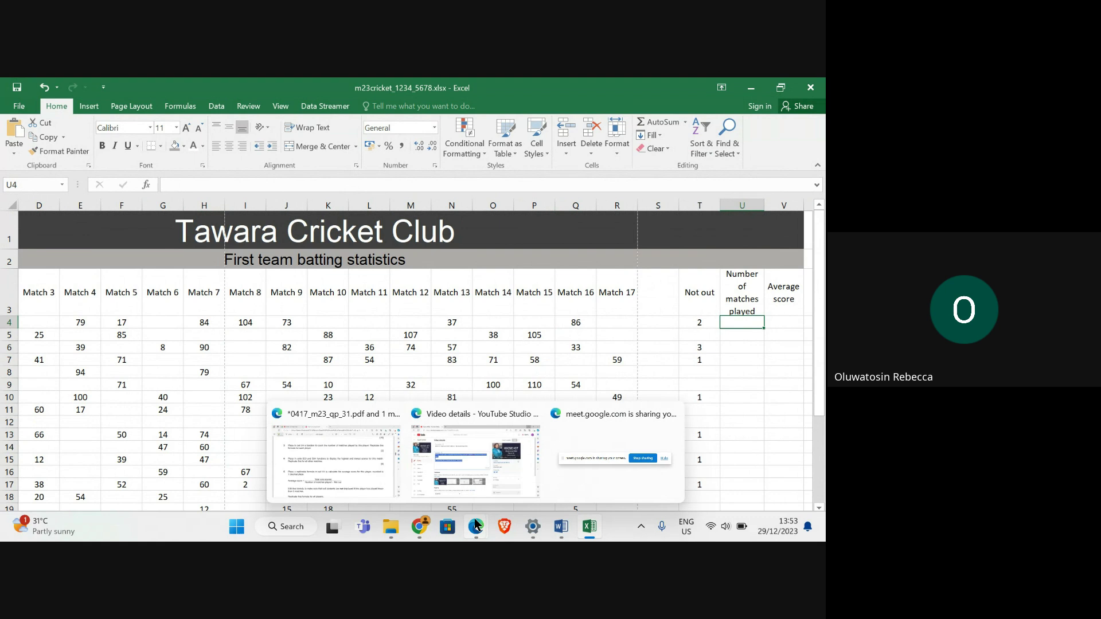
click(345, 456)
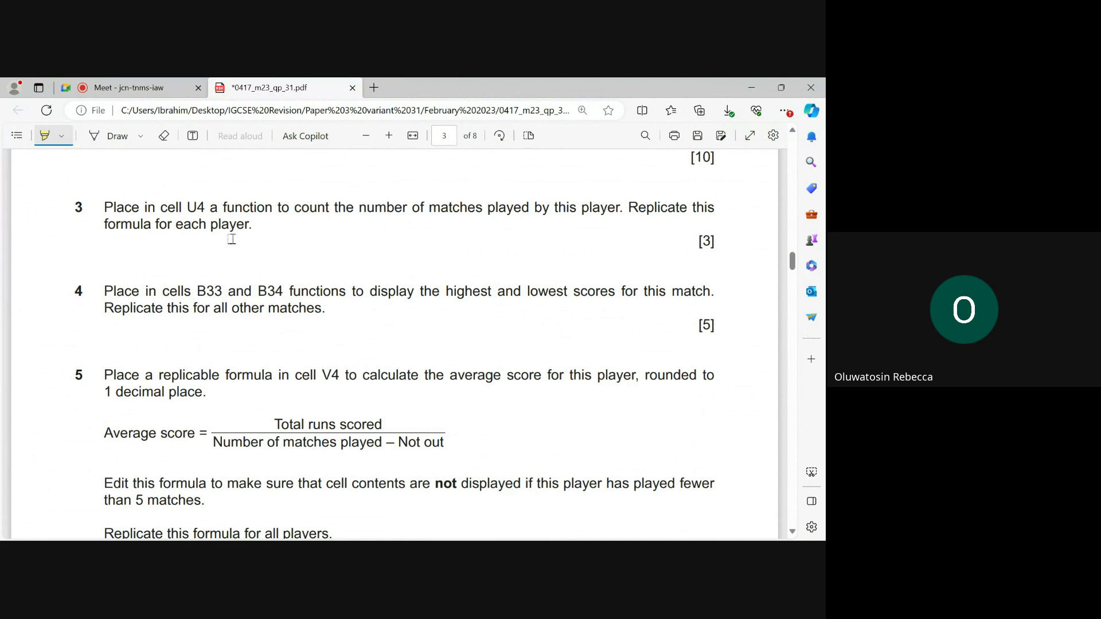
mouse_move(589, 535)
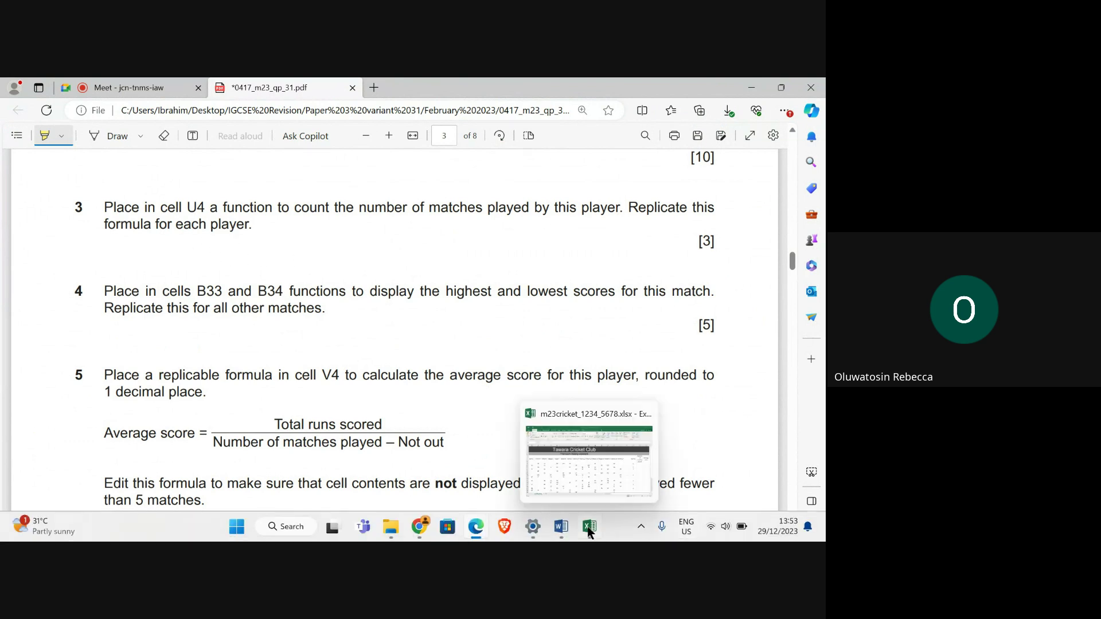
click(590, 475)
drag(669, 520, 556, 518)
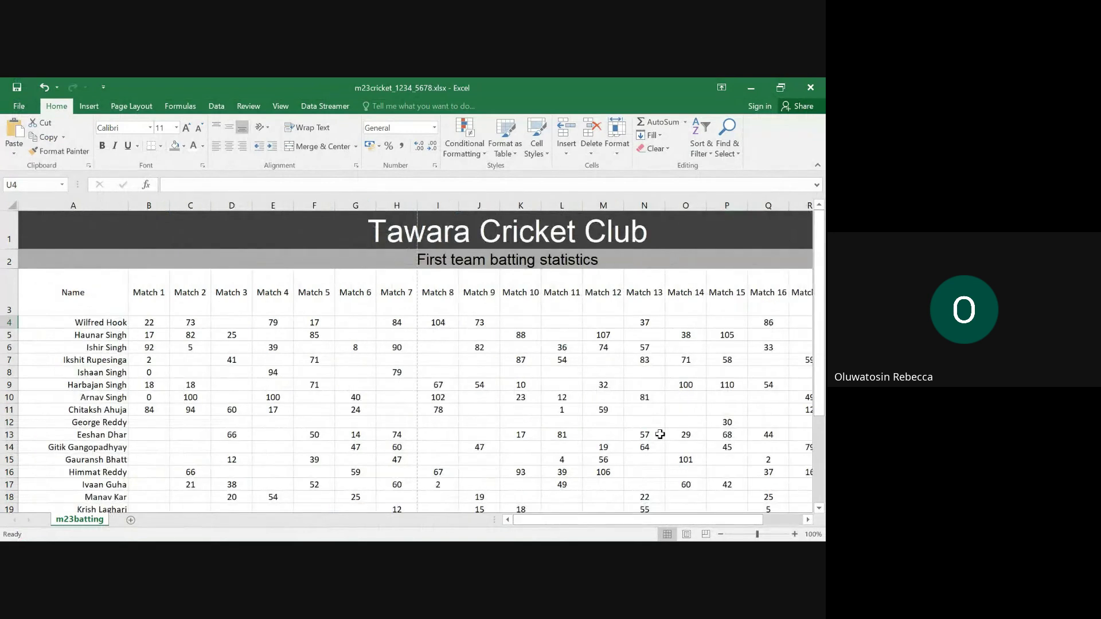
drag(662, 518, 755, 517)
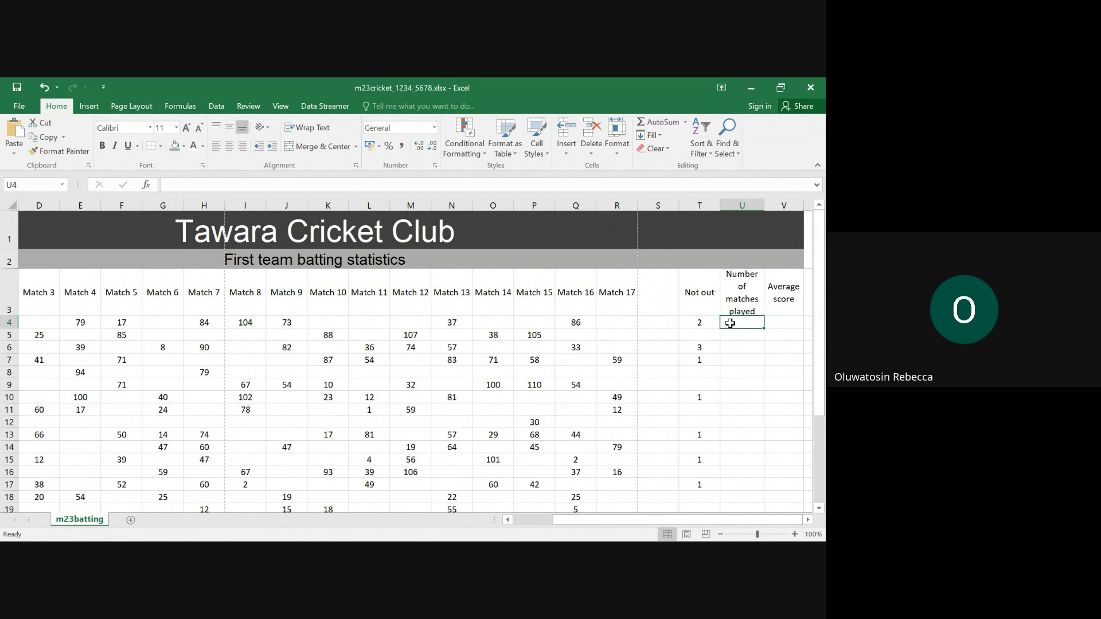
Step: Enter =COUNT(B4:R4) in cell U4 to count the first player's matches
text(=co)
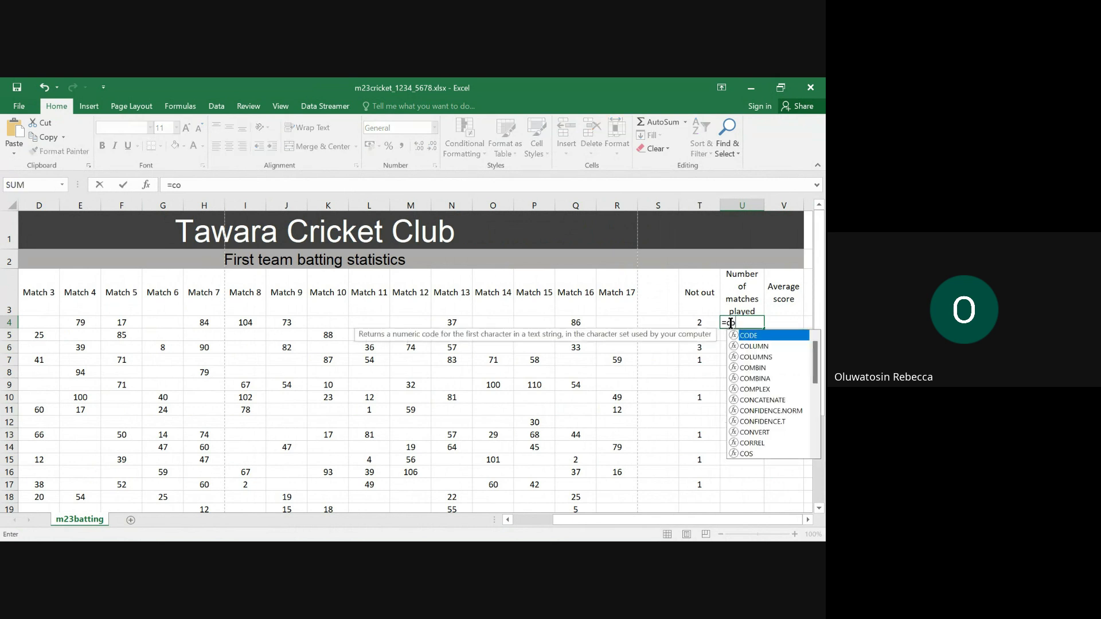
text(u)
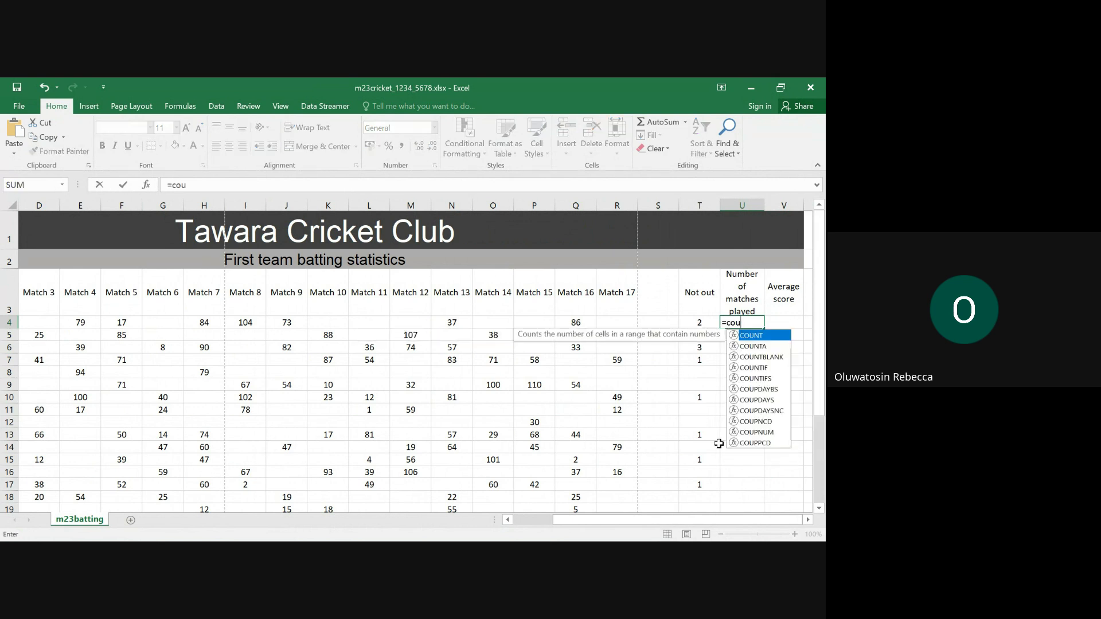
double_click(752, 336)
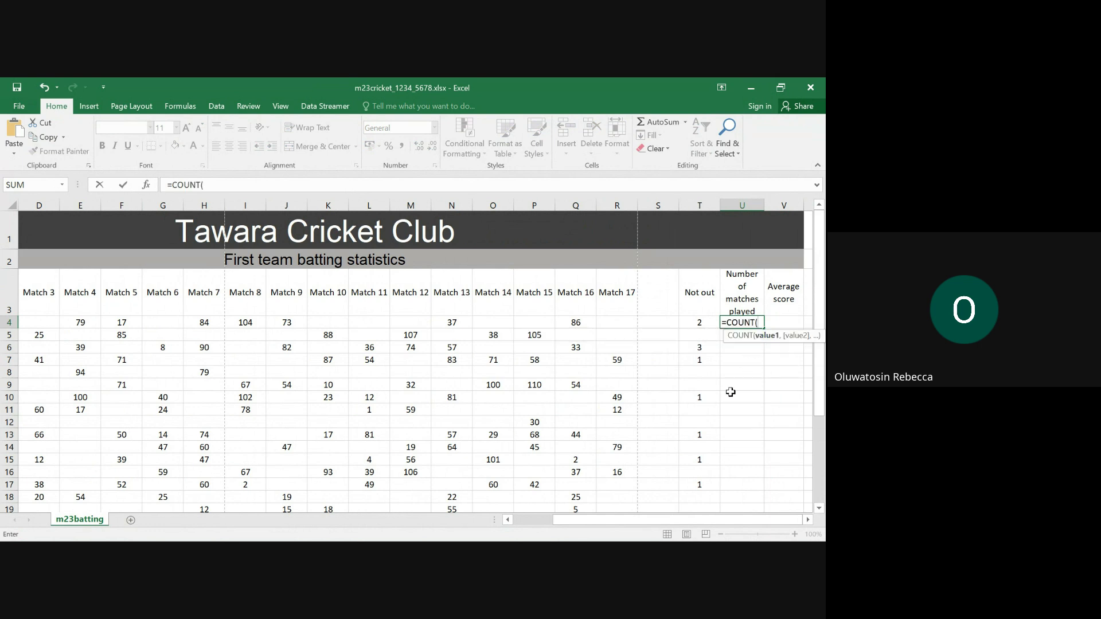
drag(632, 519, 580, 518)
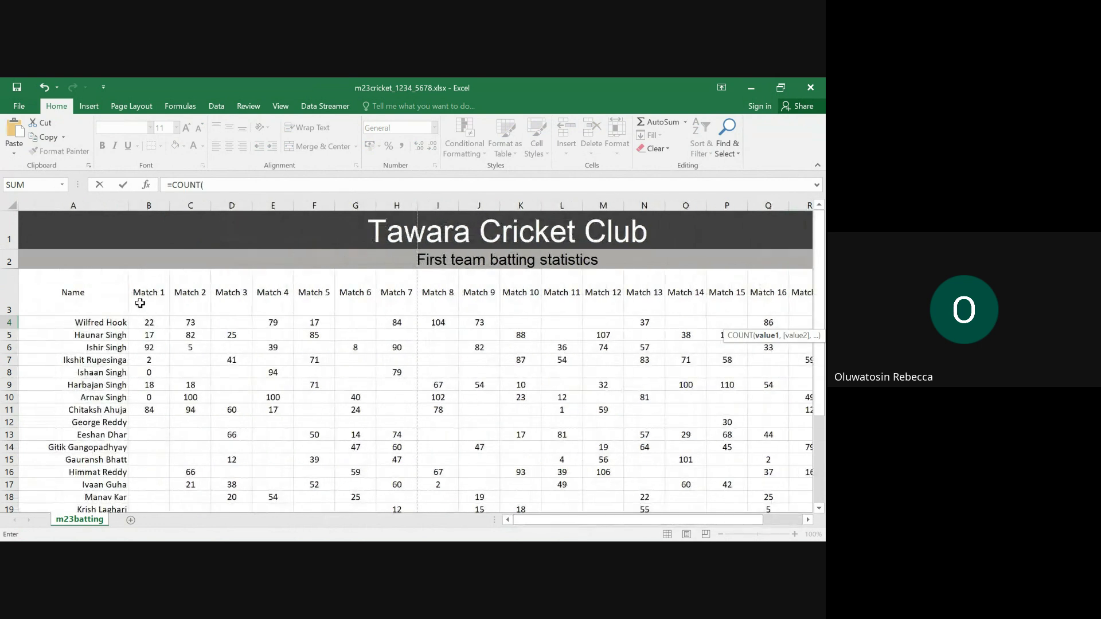
drag(141, 324, 714, 325)
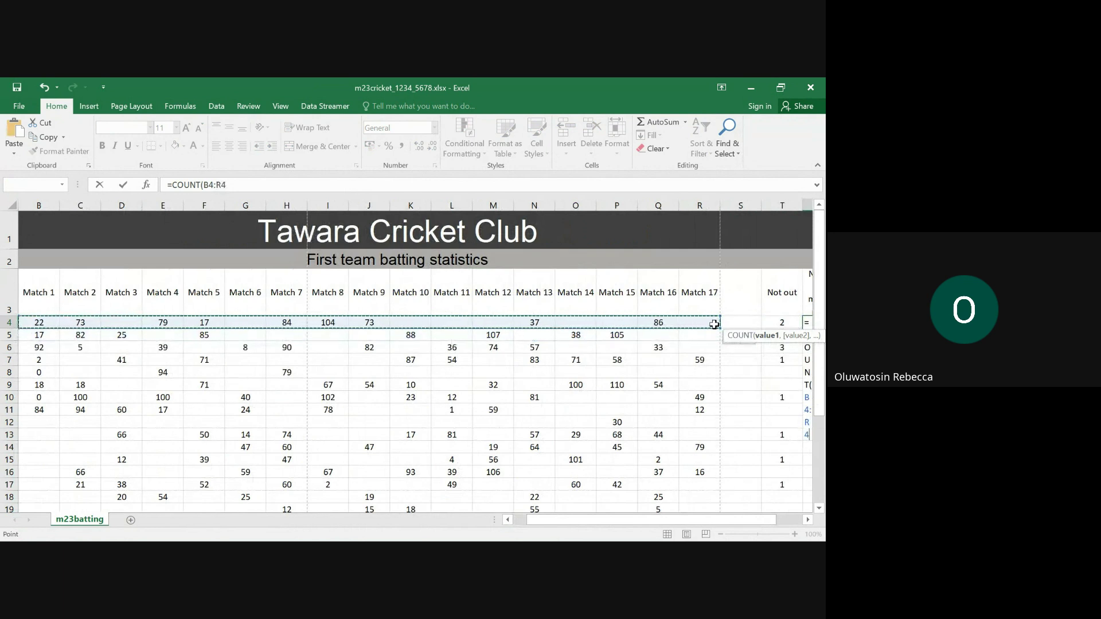
drag(735, 520, 775, 519)
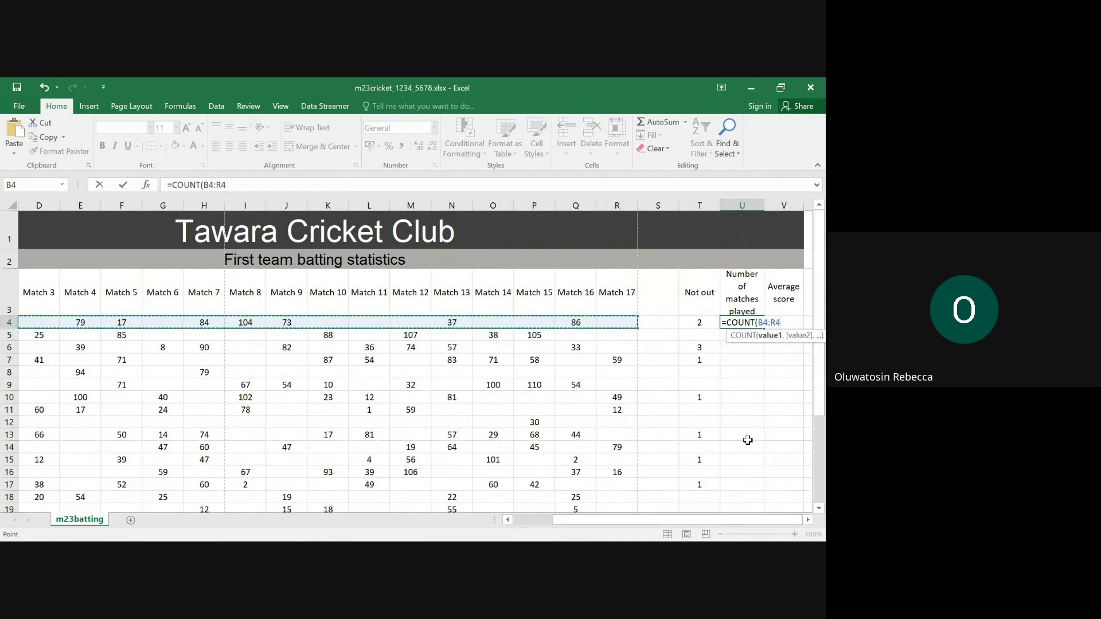
text())
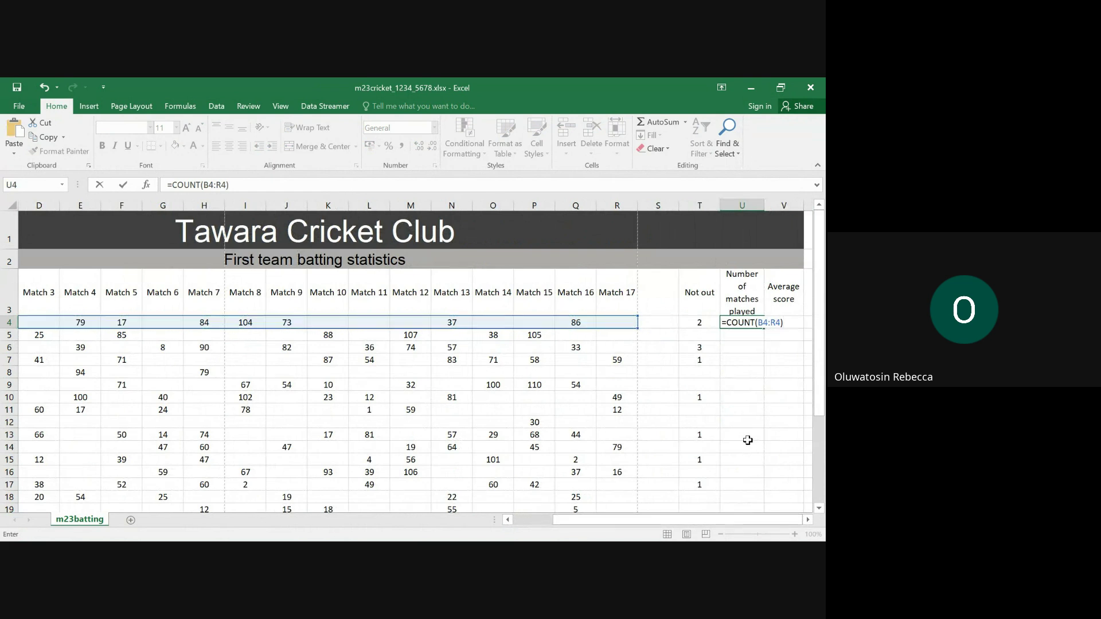
key(Return)
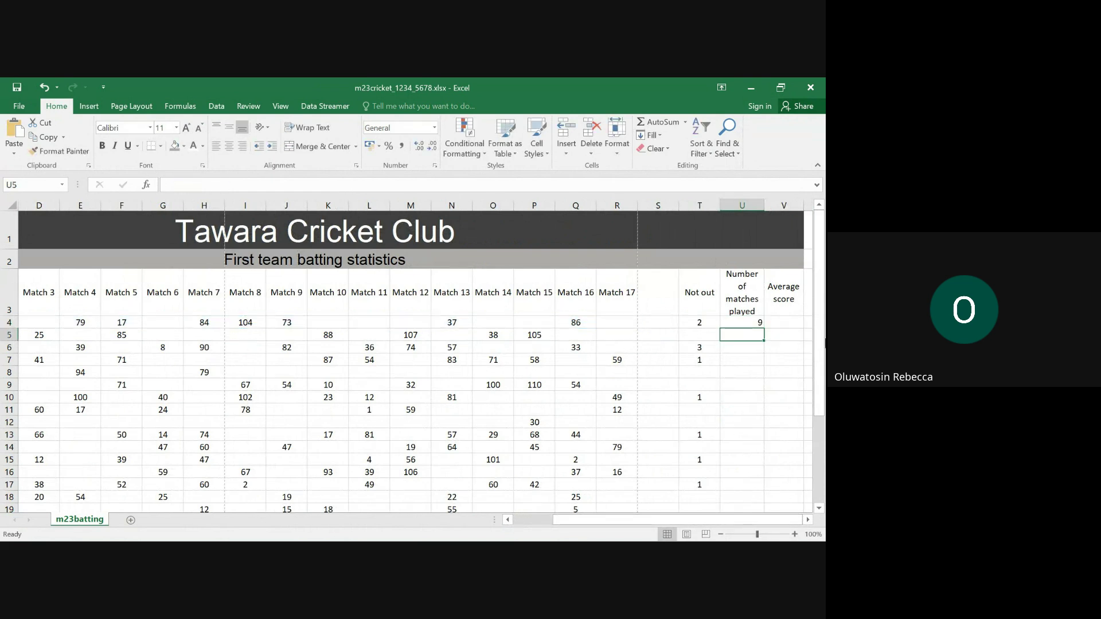
Step: Replicate the COUNT formula from U4 down to U31 and check the copied formula in U29
click(748, 326)
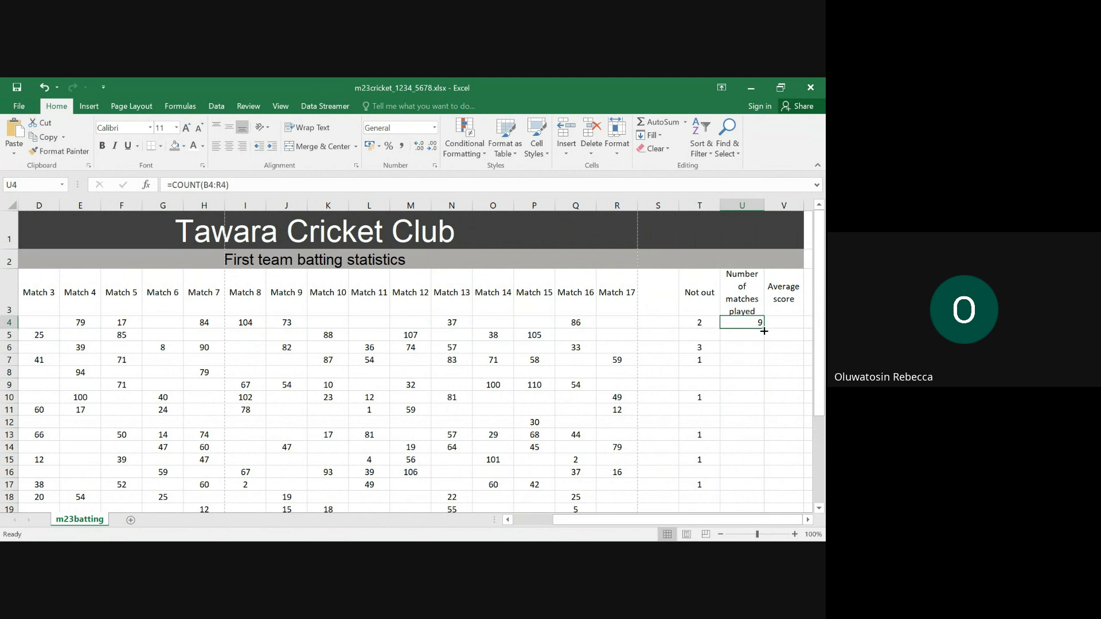
drag(764, 331, 736, 459)
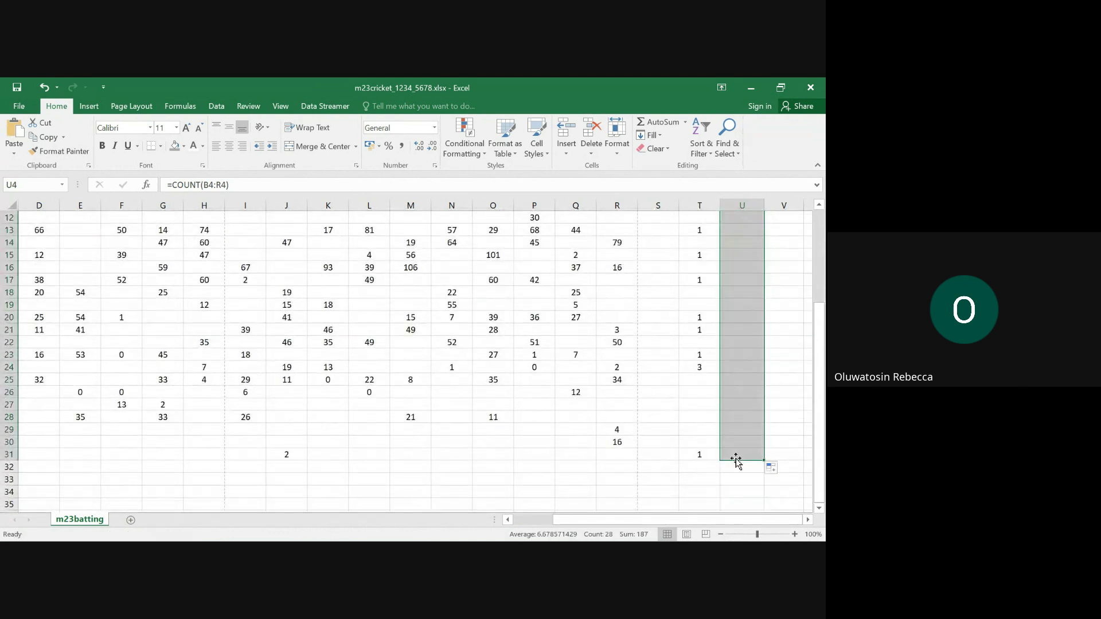
click(756, 430)
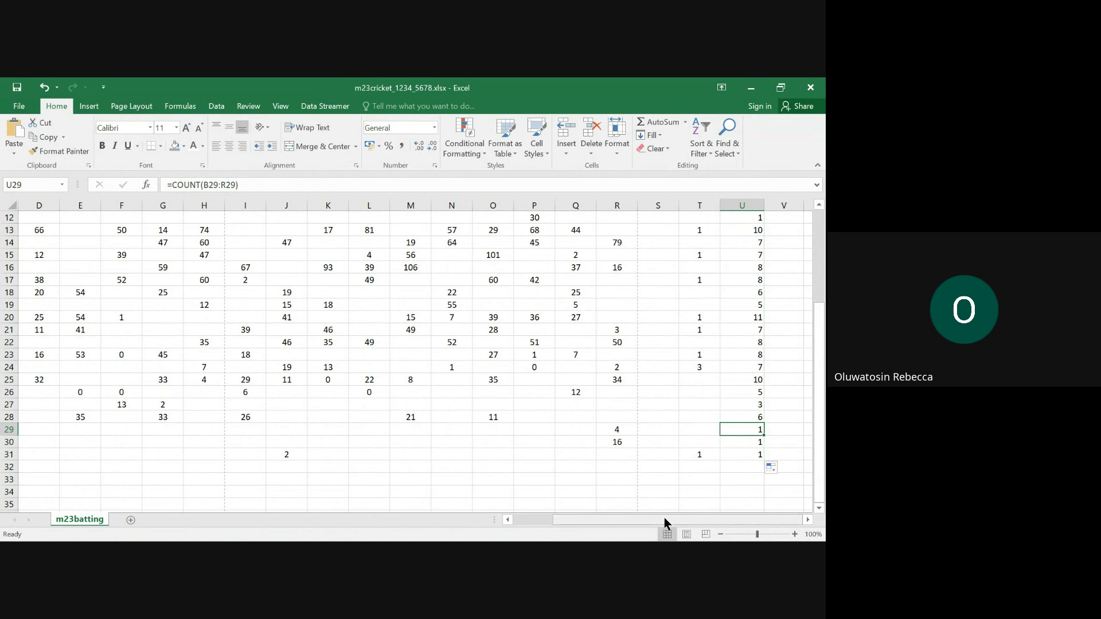
mouse_move(664, 519)
mouse_down()
mouse_move(521, 515)
mouse_move(680, 520)
mouse_up()
scroll(632, 396, up, 2)
scroll(632, 396, up, 2)
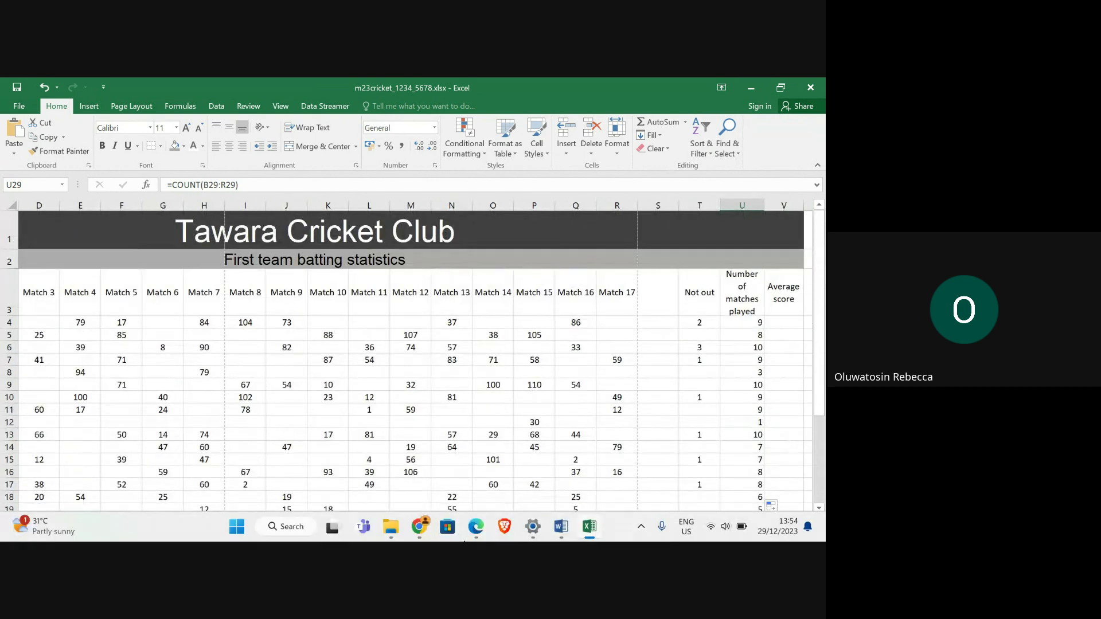
Step: Highlight the text of question 3 in the Edge PDF, read question 4 and return to Excel
mouse_move(487, 537)
click(362, 488)
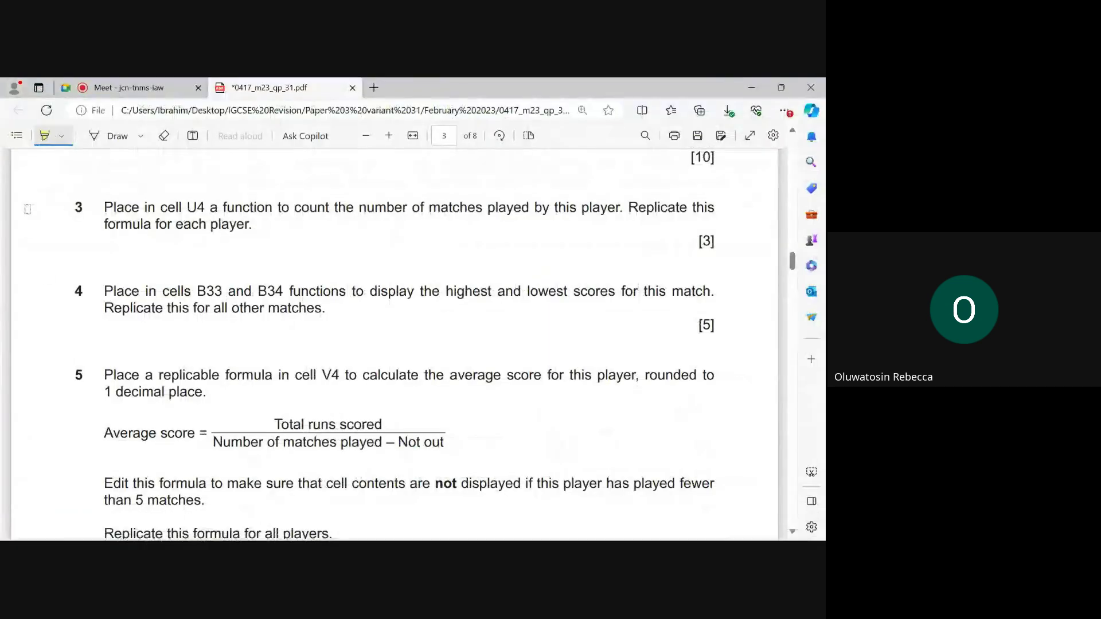
drag(102, 207, 256, 224)
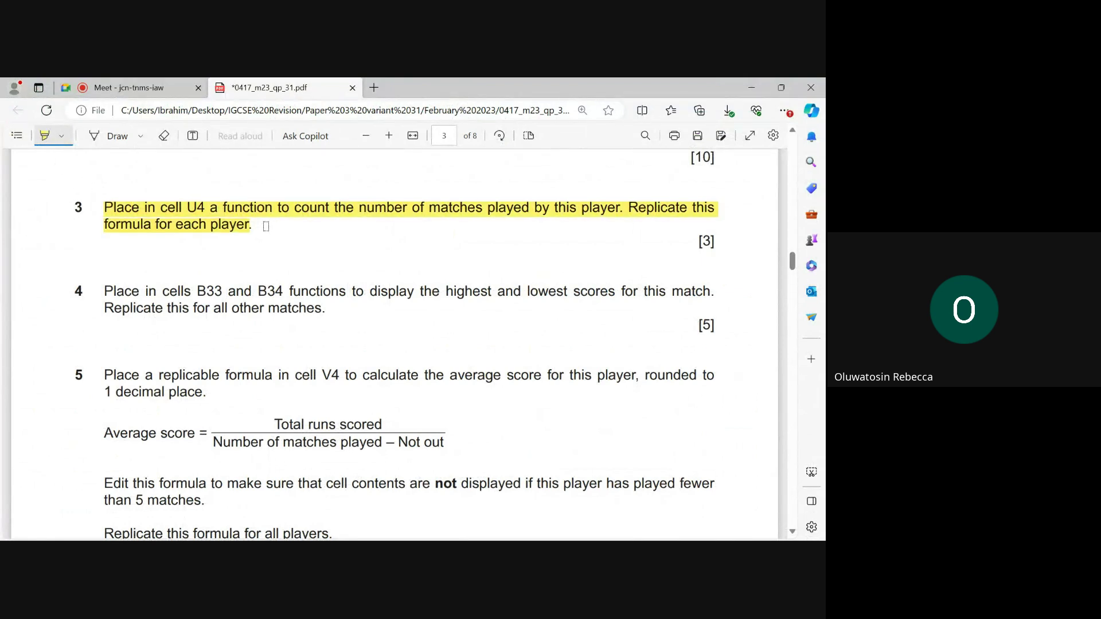
scroll(135, 312, down, 1)
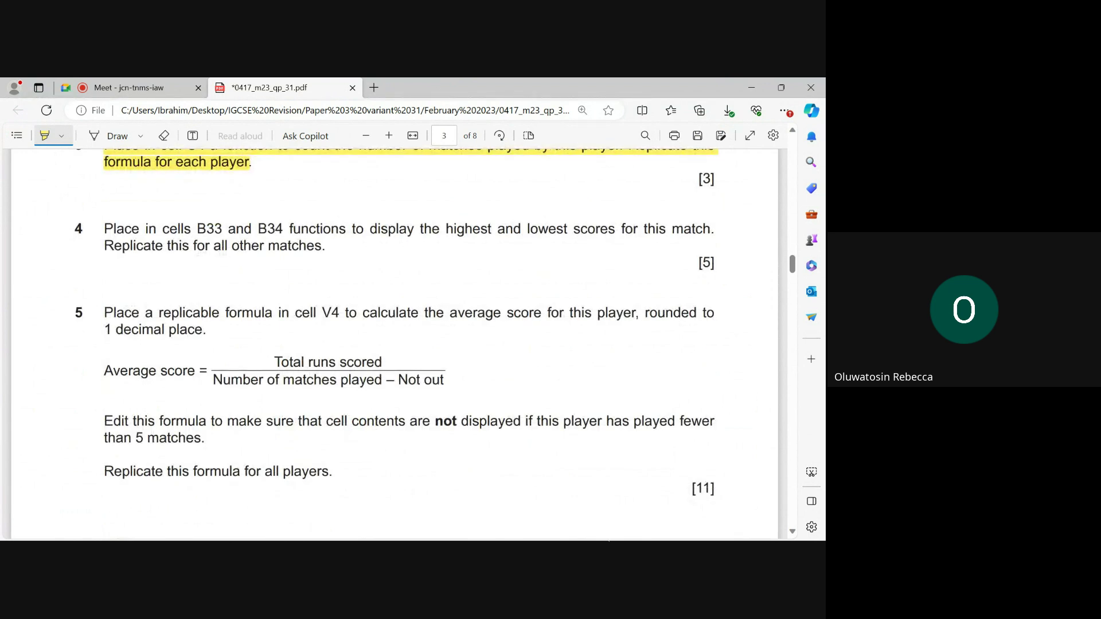
mouse_move(613, 541)
click(582, 488)
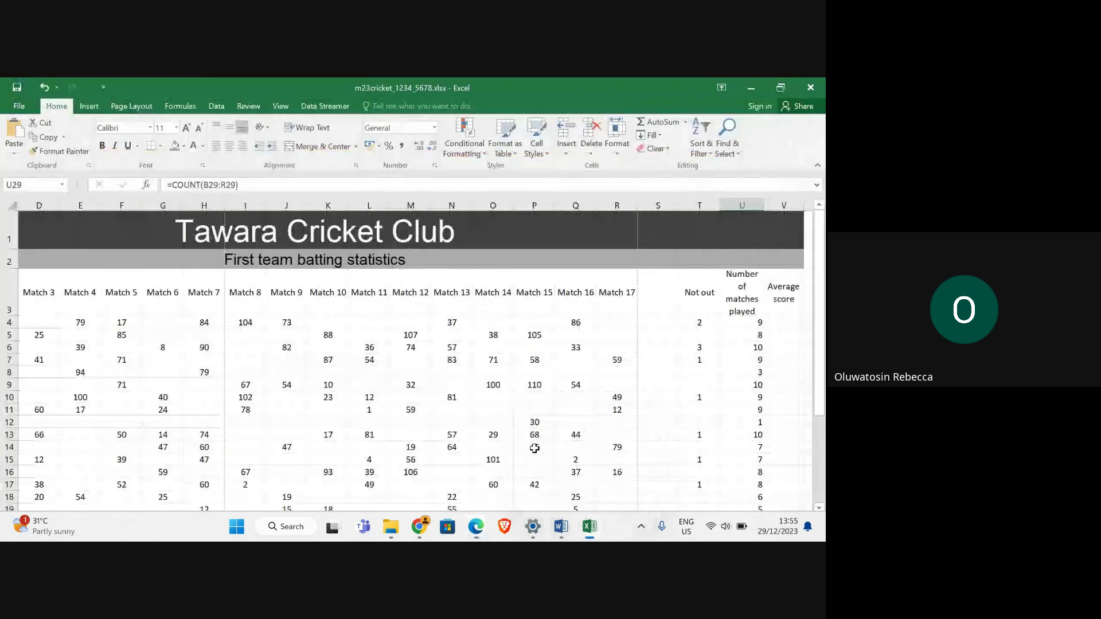
Step: Select cell B33 beside the "Highest score in this match" label below the player list
scroll(246, 316, down, 10)
scroll(246, 316, up, 7)
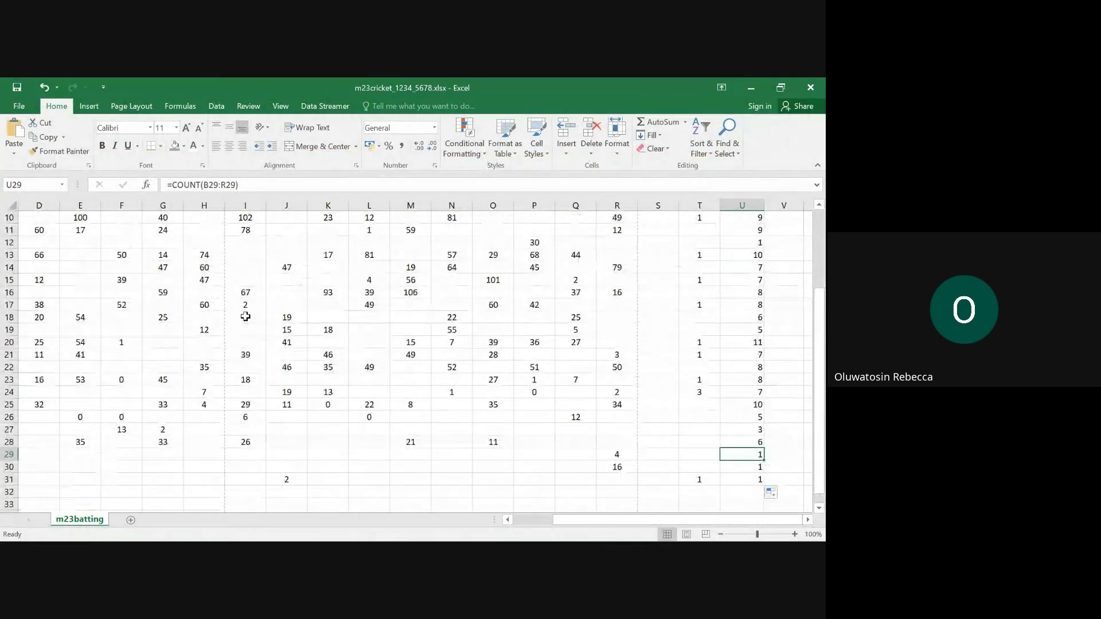
drag(587, 519, 524, 512)
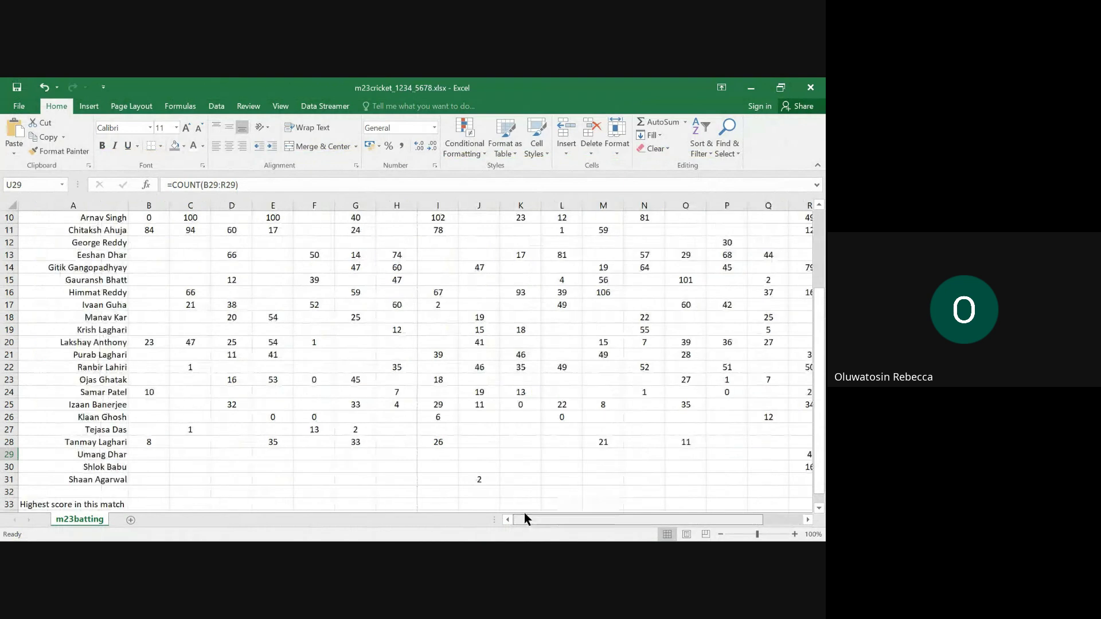
scroll(293, 430, down, 2)
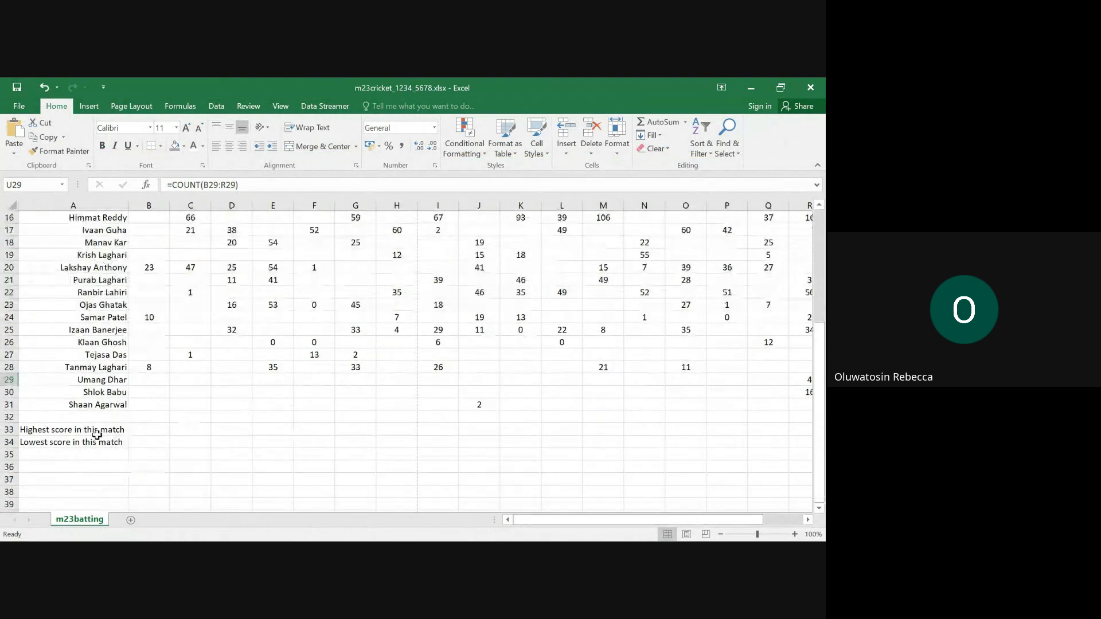
click(155, 433)
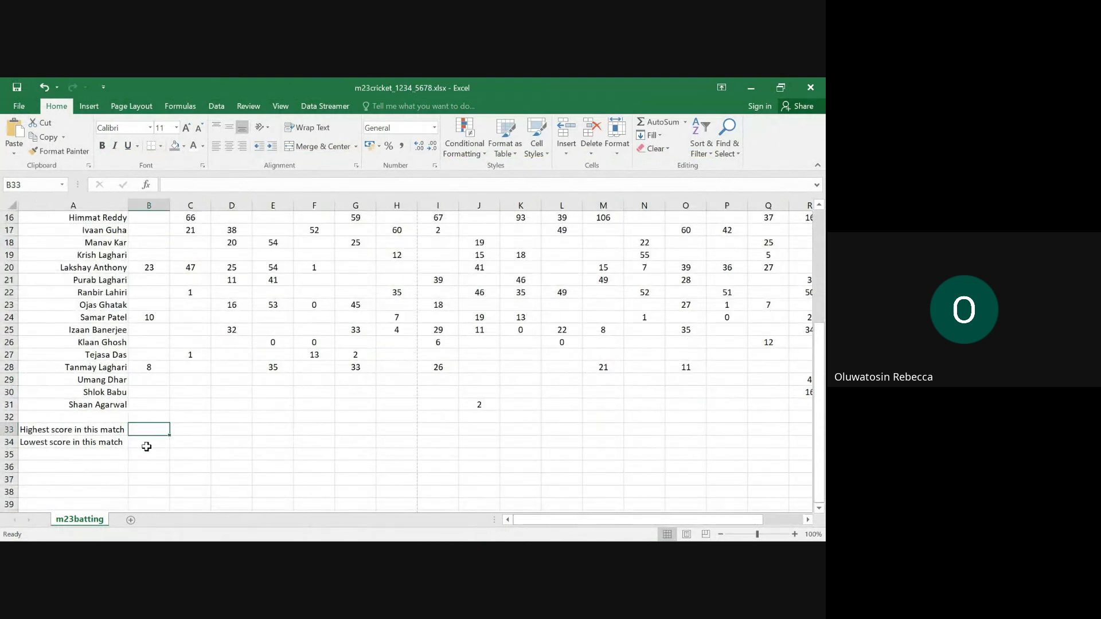
Step: Switch to the exam paper PDF in Edge and read task 4 about the highest and lowest match scores
mouse_move(628, 536)
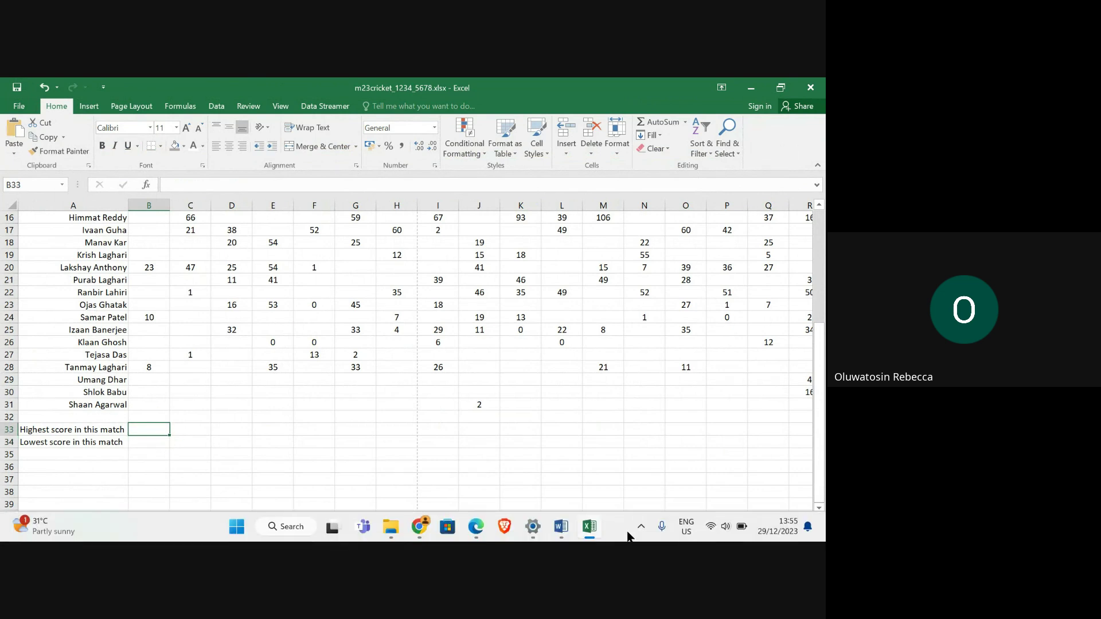
mouse_move(476, 528)
click(322, 453)
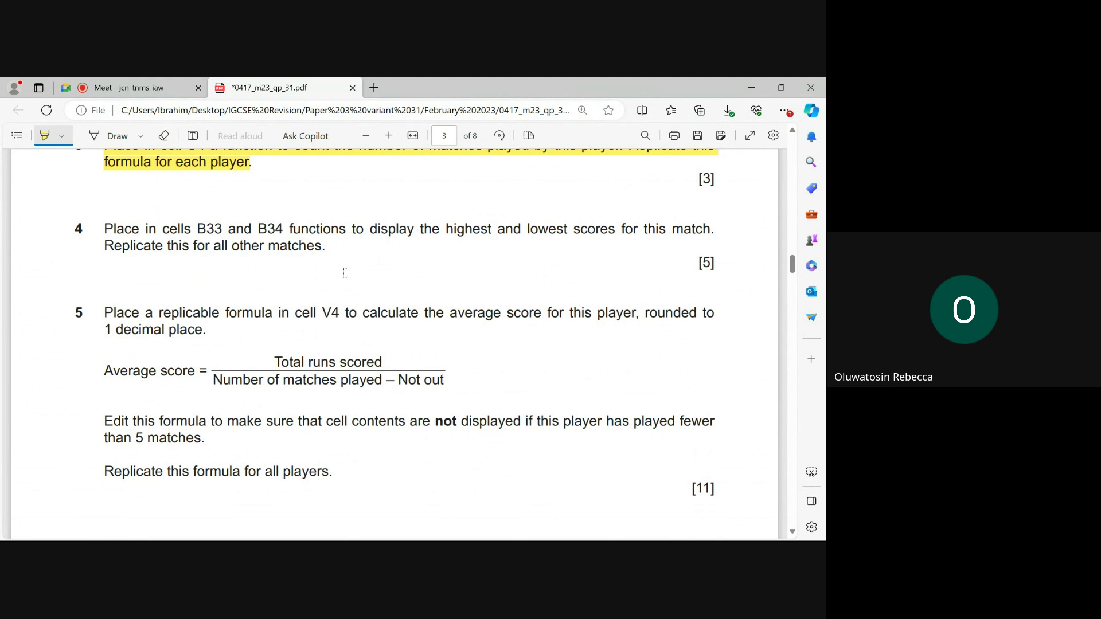
Step: Switch back to the Excel workbook and enter =MAX(B4:B31) in cell B33 for the highest Match 1 score
mouse_move(567, 539)
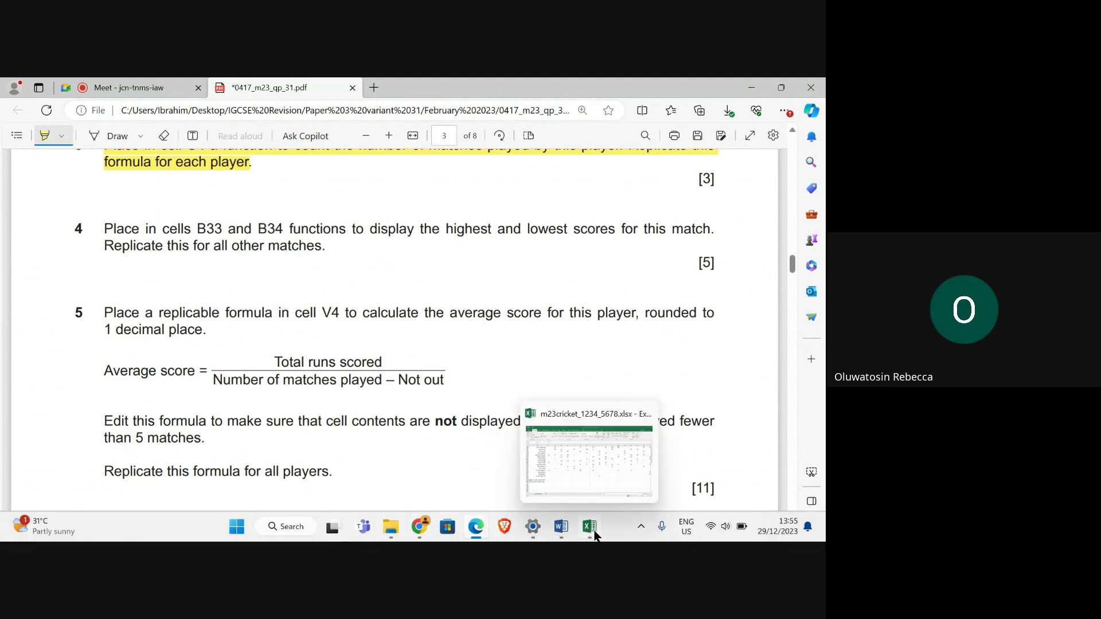
click(604, 490)
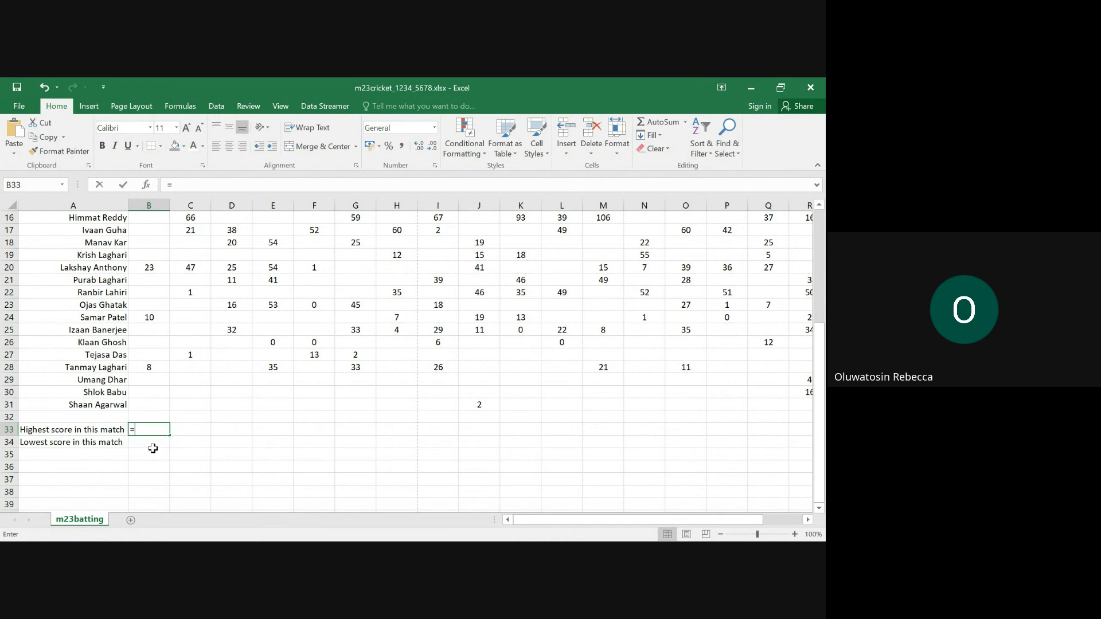
text(ma)
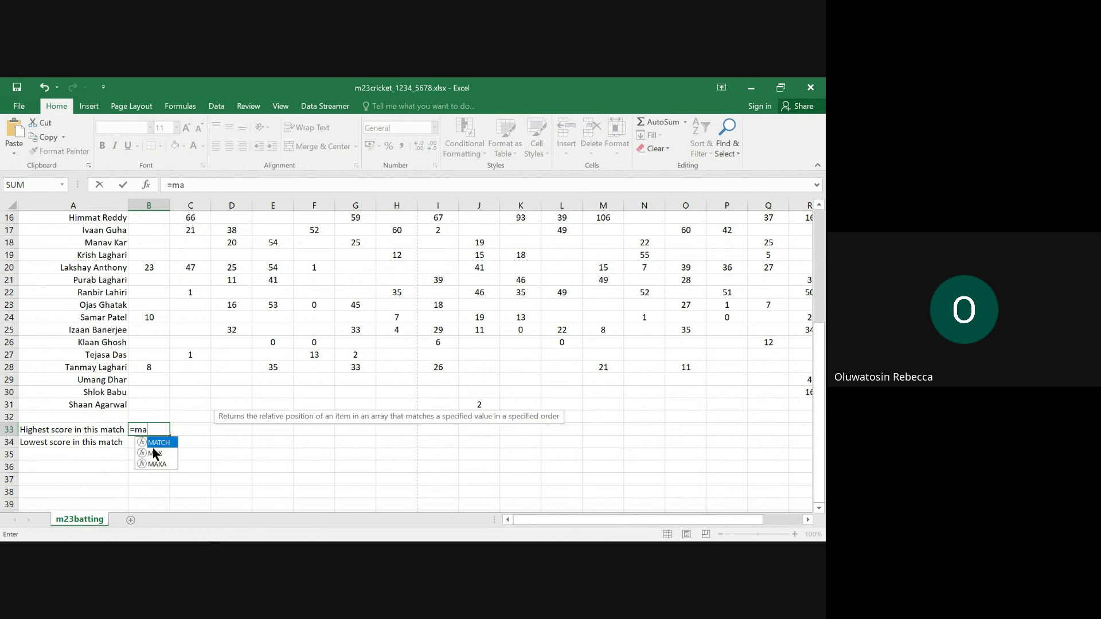
double_click(154, 453)
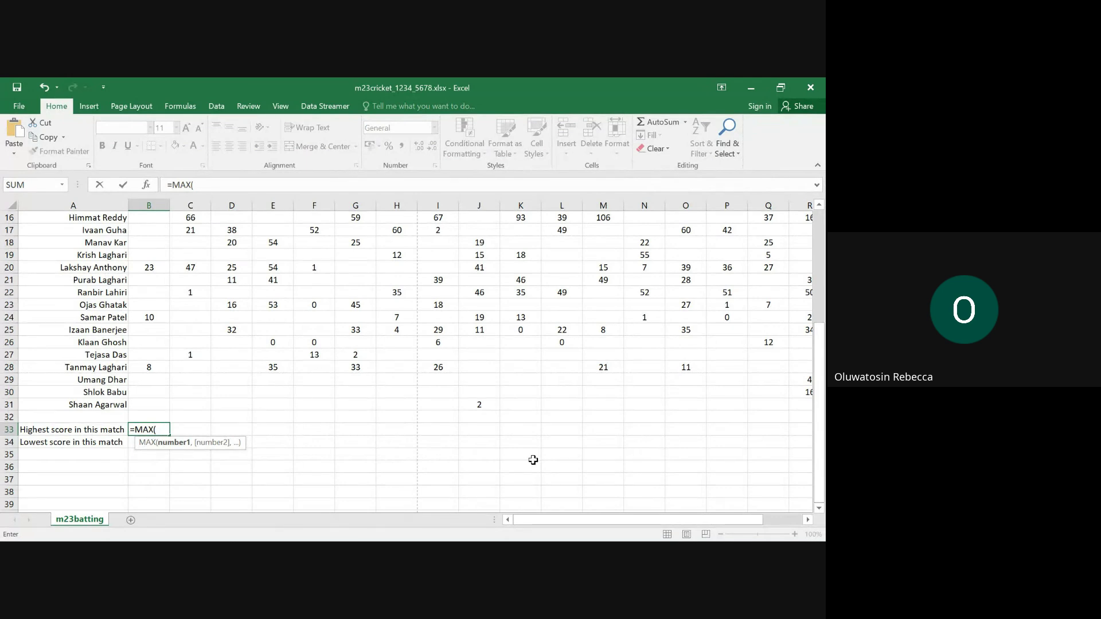
scroll(223, 360, up, 5)
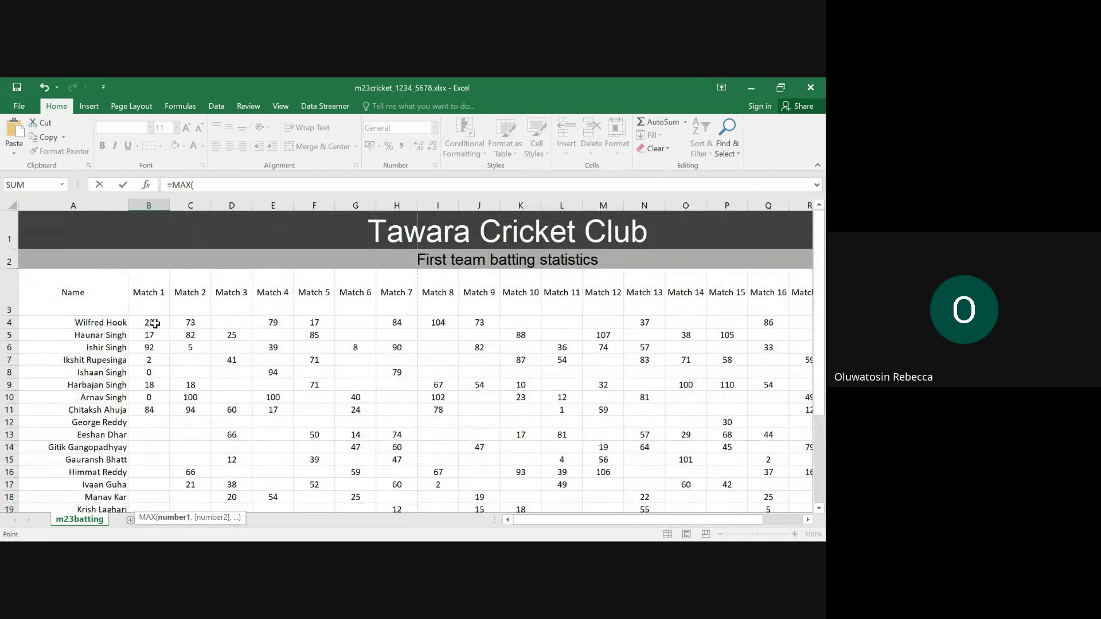
drag(155, 323, 155, 477)
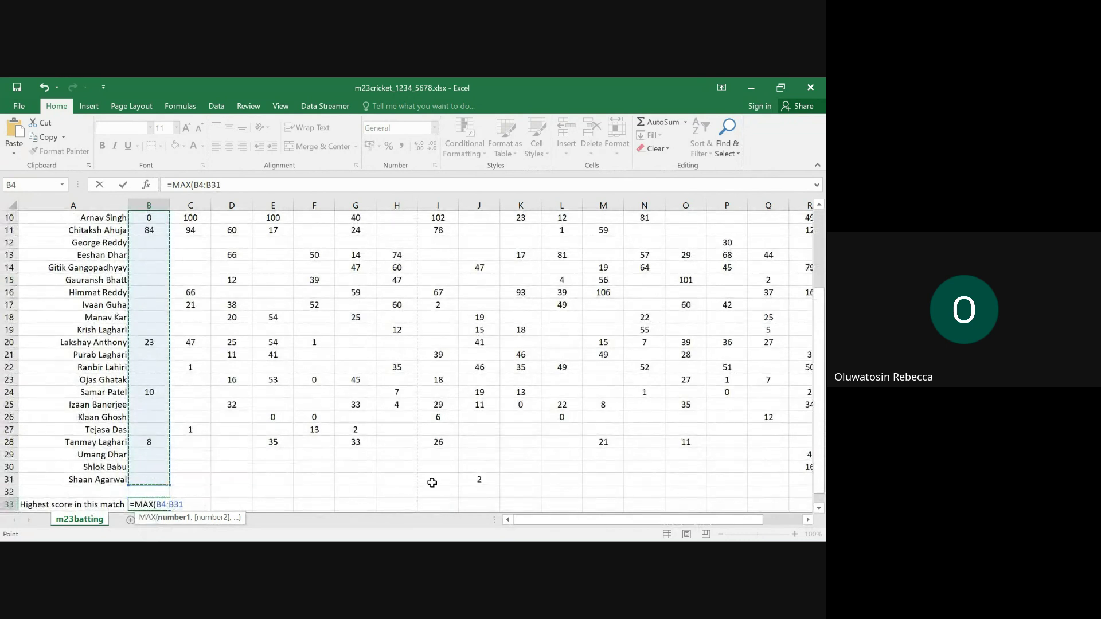
text())
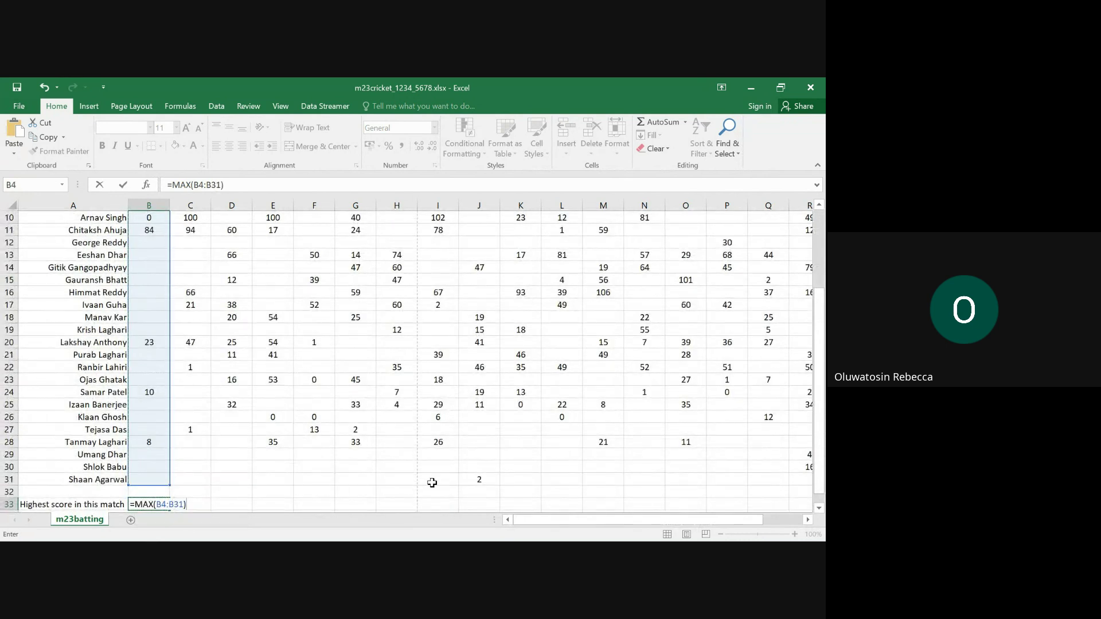
key(Return)
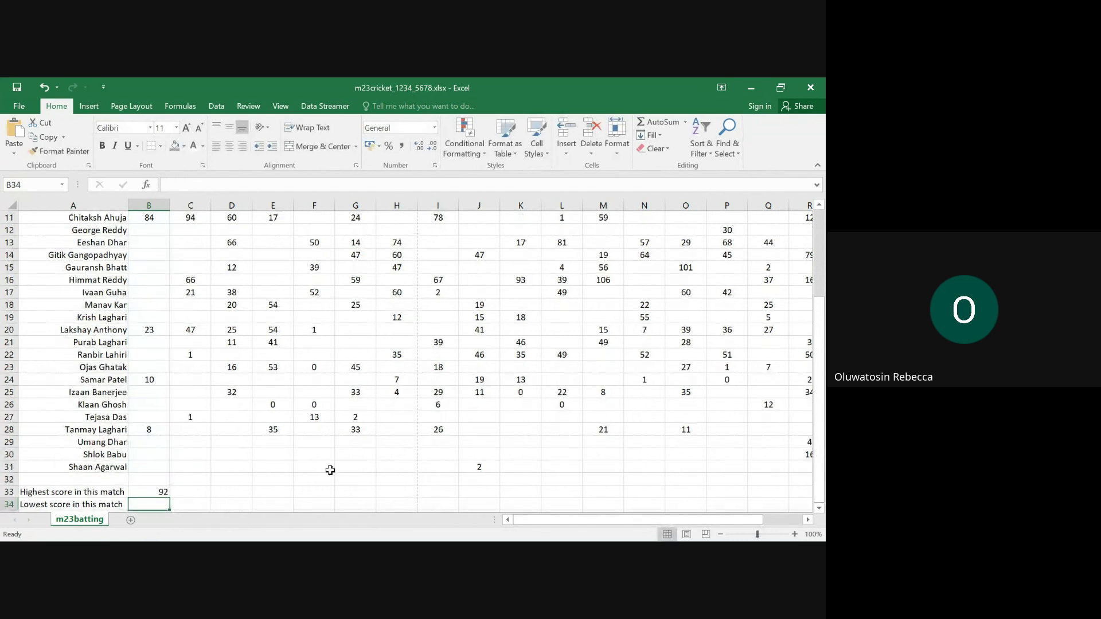
Step: Enter =MIN(B4:B31) in cell B34 for the lowest Match 1 score
scroll(275, 453, down, 2)
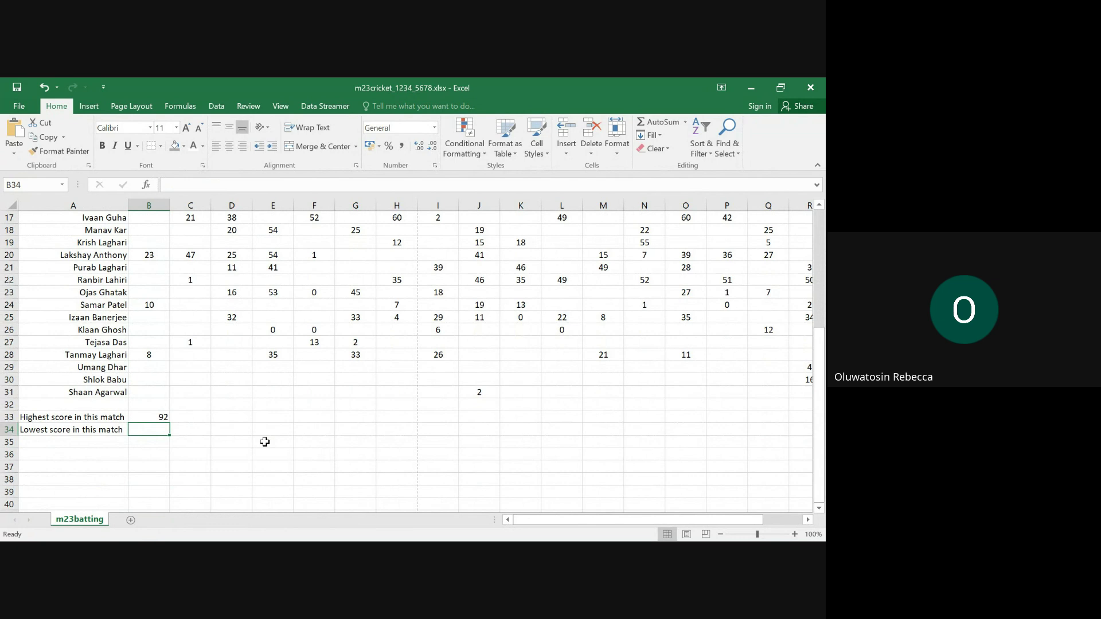
text(=min)
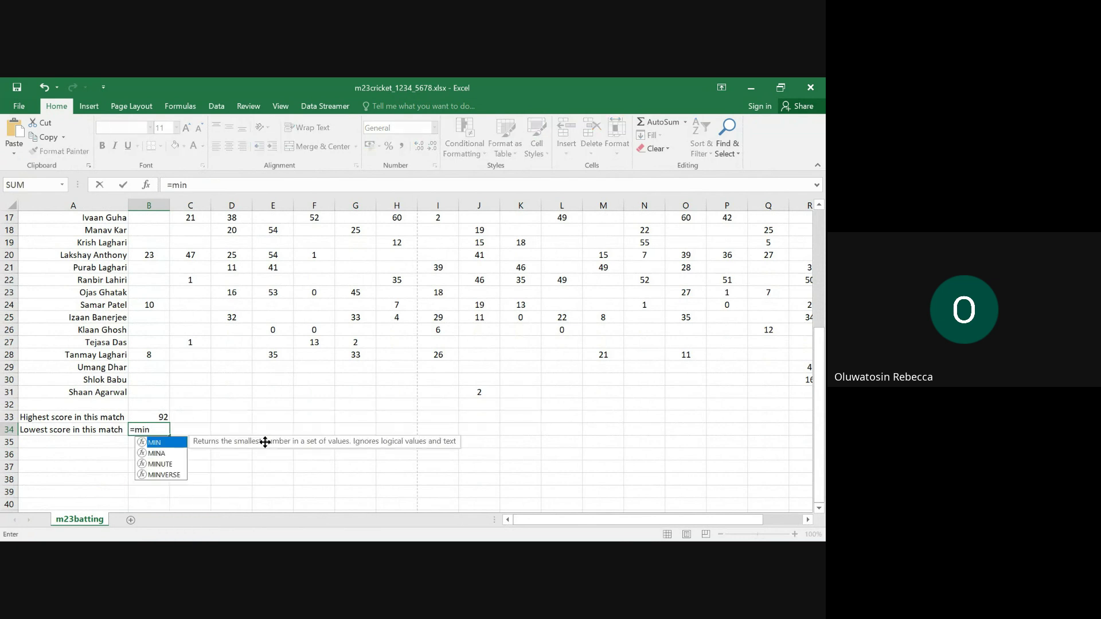
key(Tab)
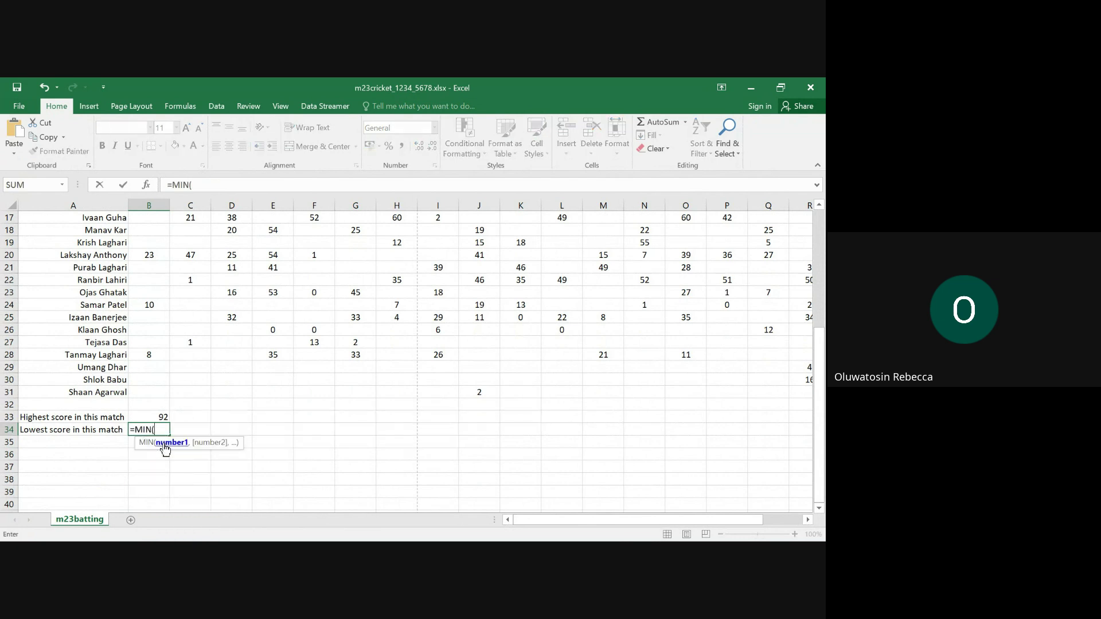
scroll(212, 340, up, 6)
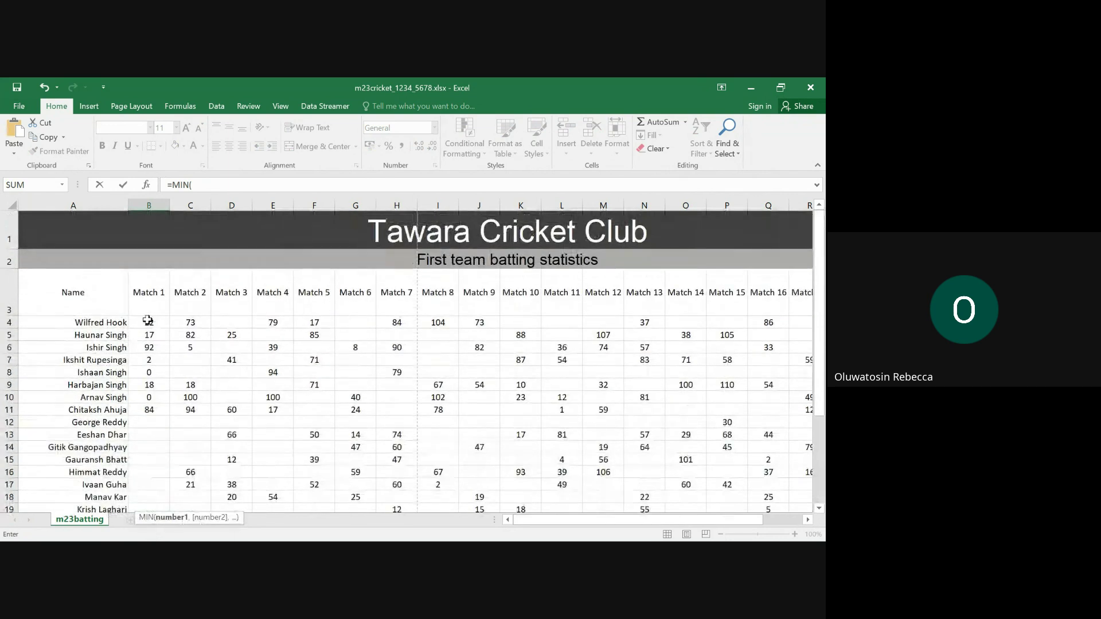
drag(147, 321, 162, 453)
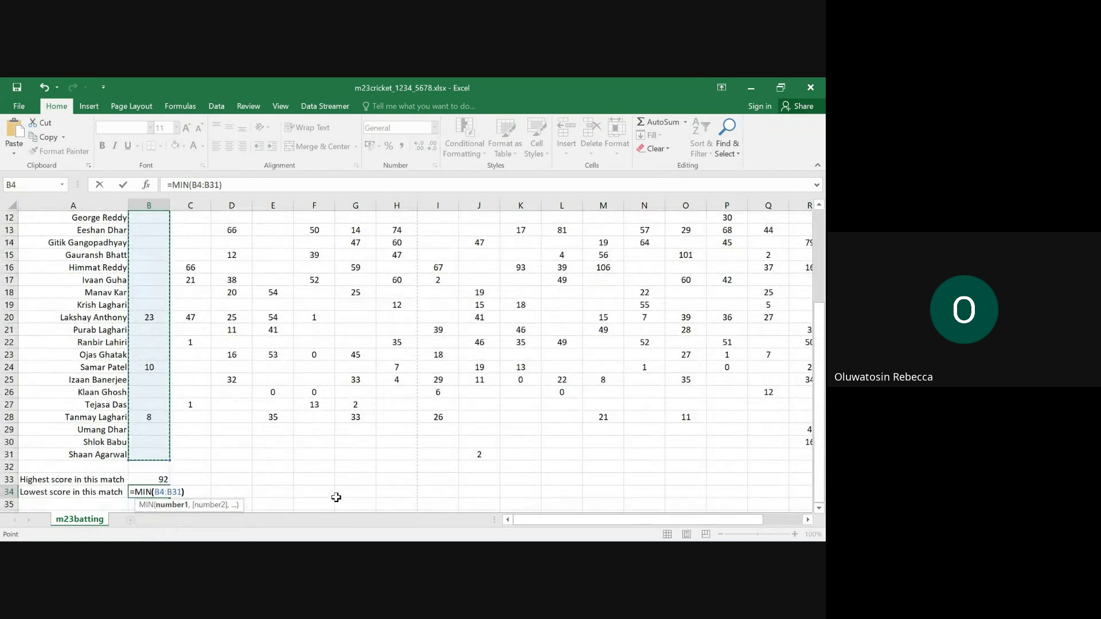
key(Return)
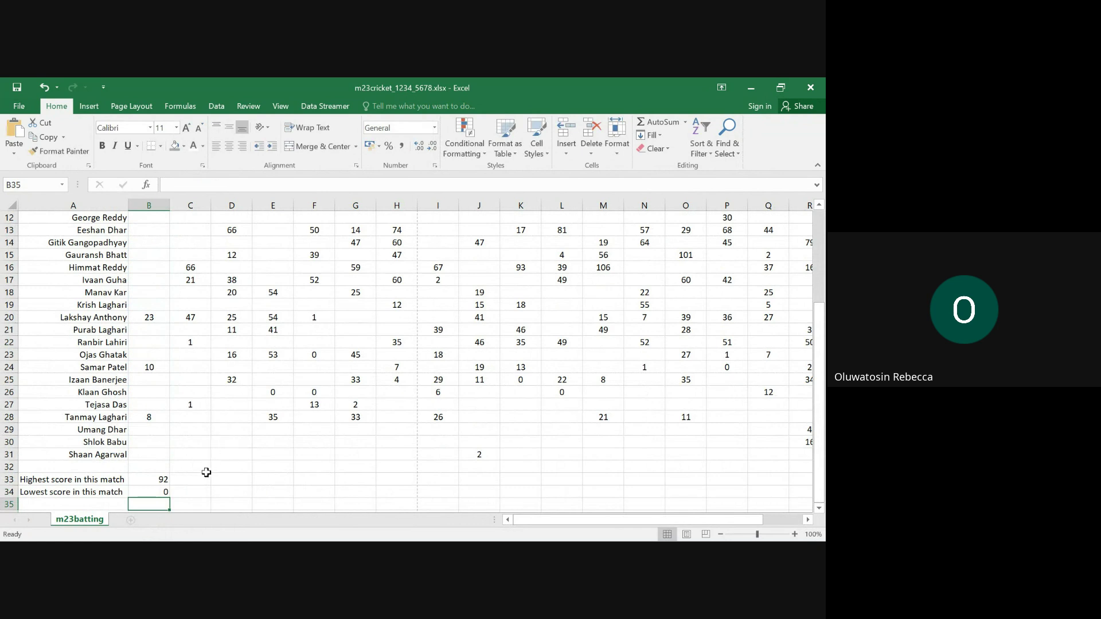
Step: Replicate the highest-score formula from B33 across row 33 to column T
scroll(215, 475, down, 1)
scroll(189, 461, up, 1)
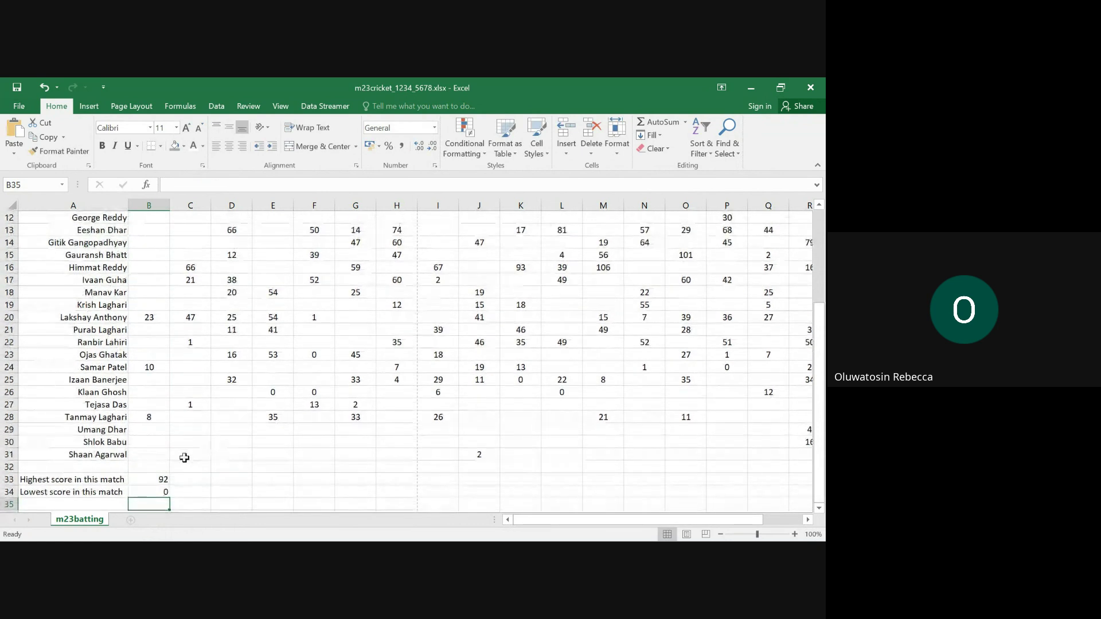
click(159, 480)
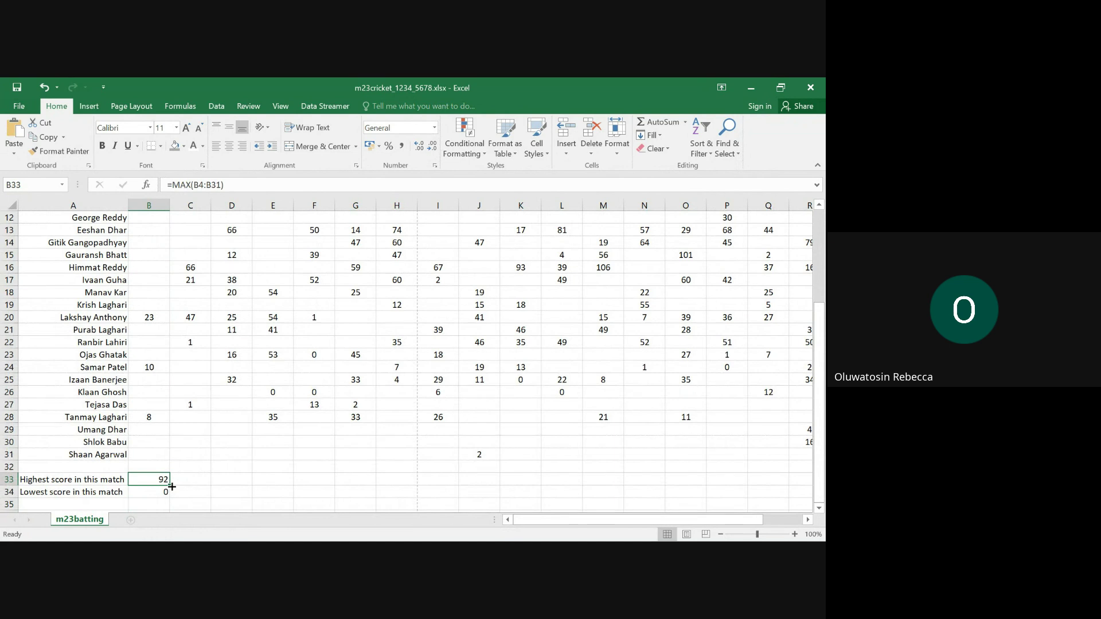
drag(170, 486, 660, 491)
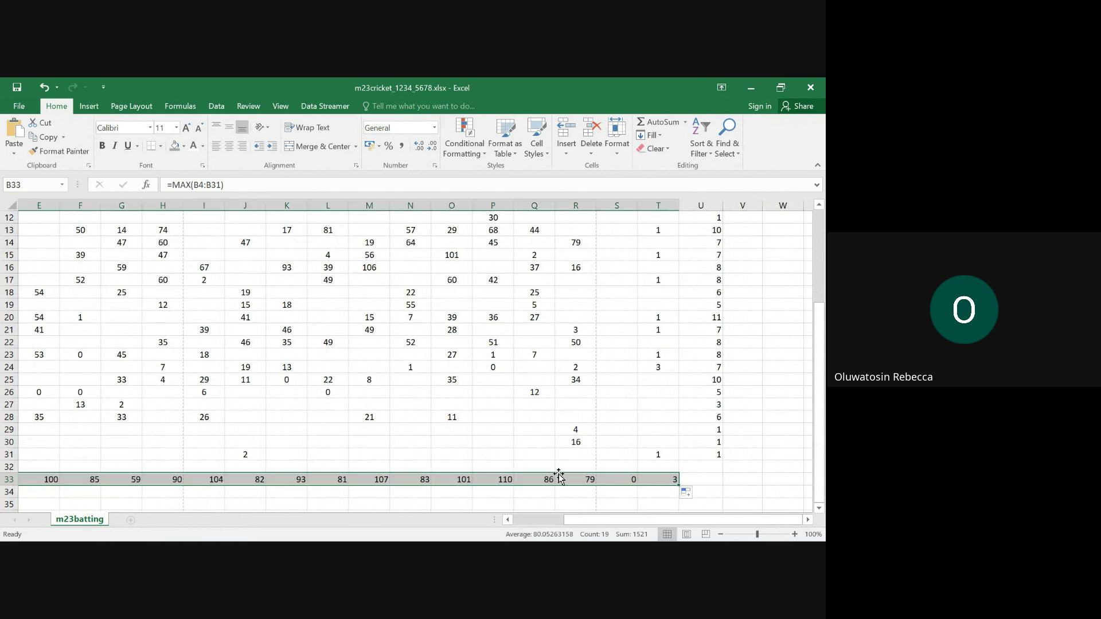
Step: Replicate the lowest-score formula from B34 across row 34 to column T and check the column headings
scroll(521, 469, down, 3)
drag(614, 519, 530, 519)
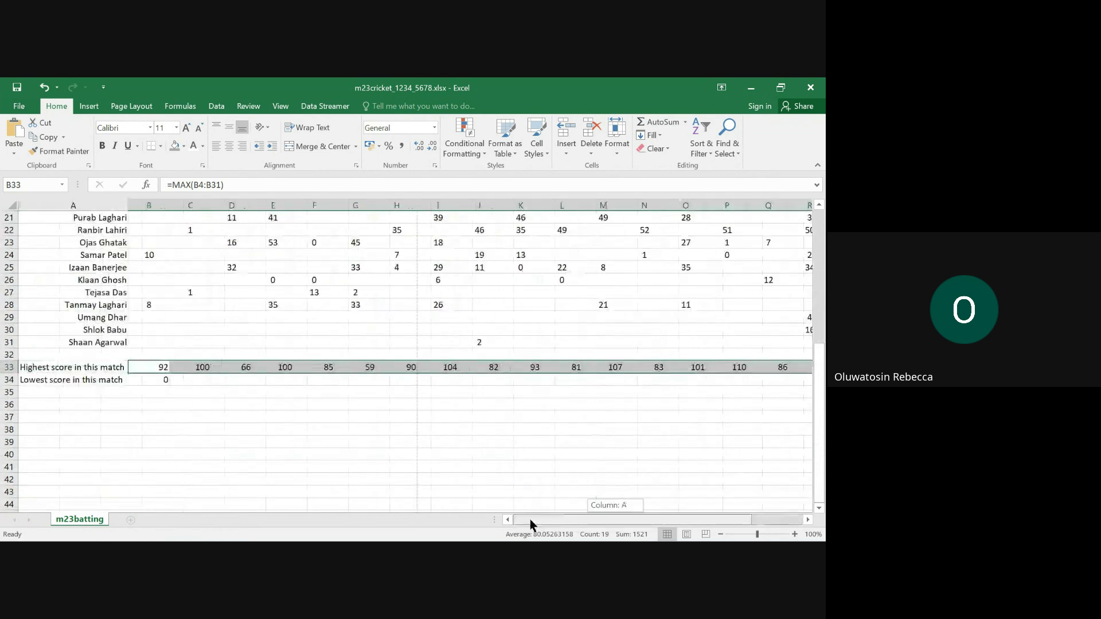
click(148, 383)
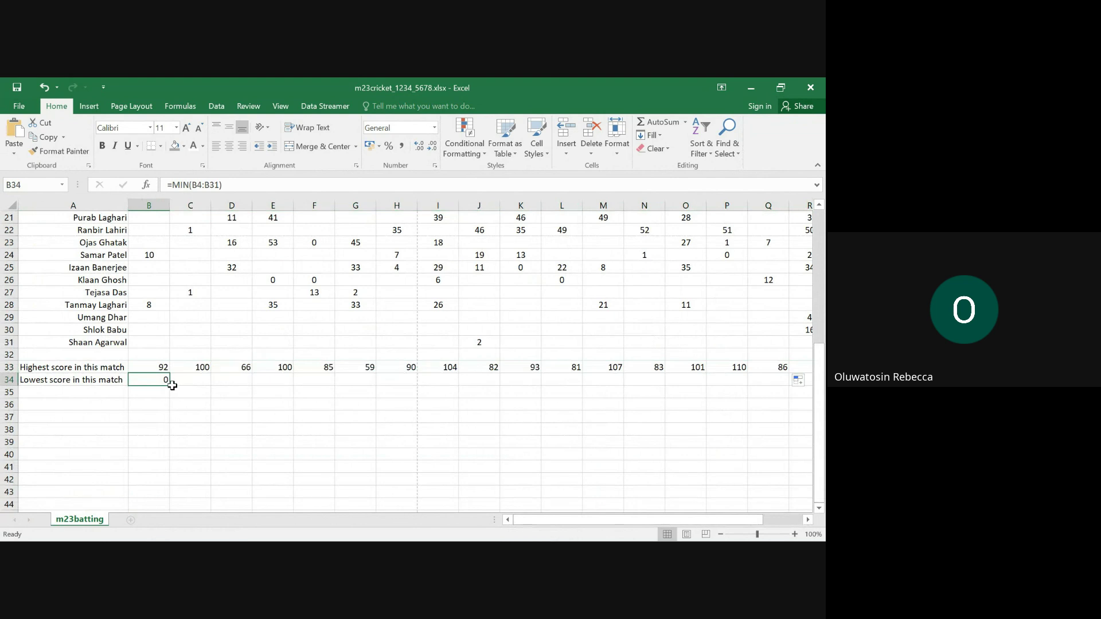
drag(171, 387, 686, 394)
scroll(711, 367, up, 5)
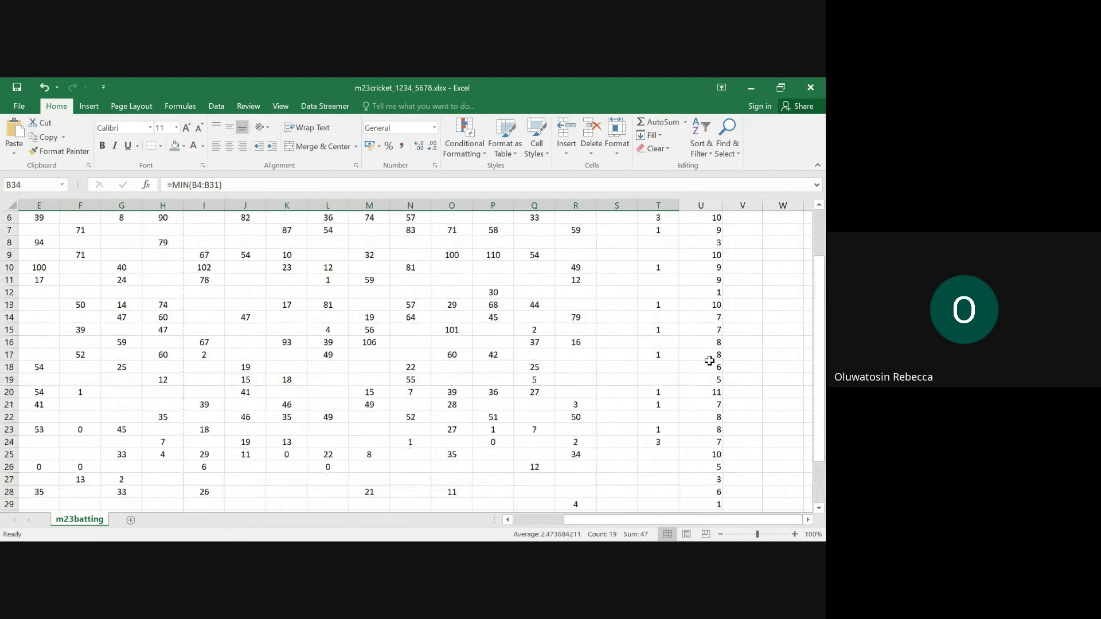
scroll(709, 361, up, 2)
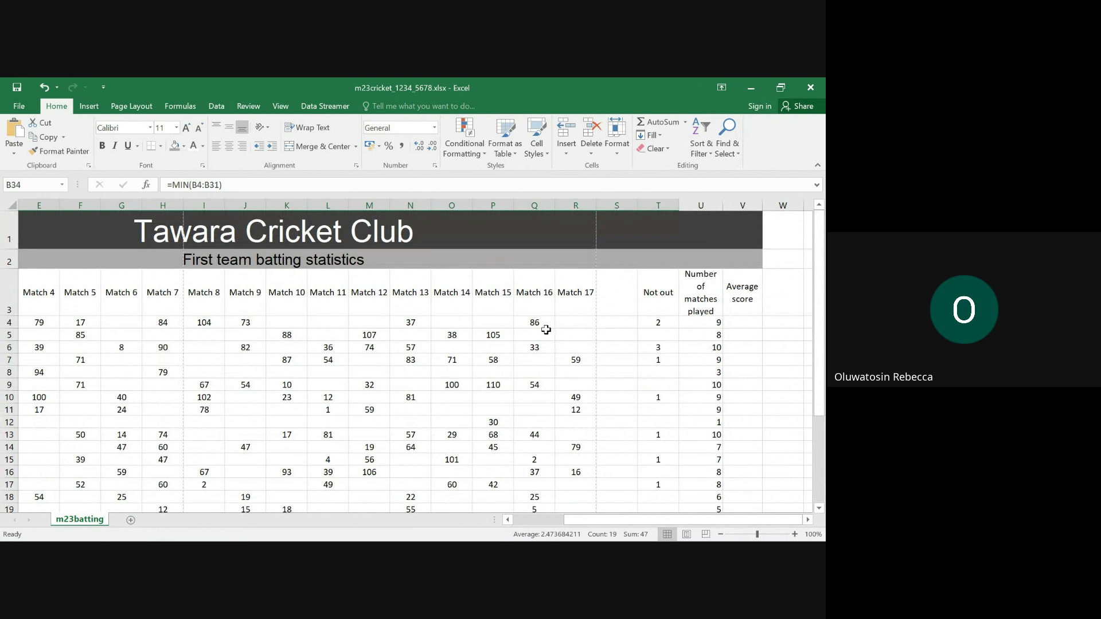
scroll(550, 332, down, 9)
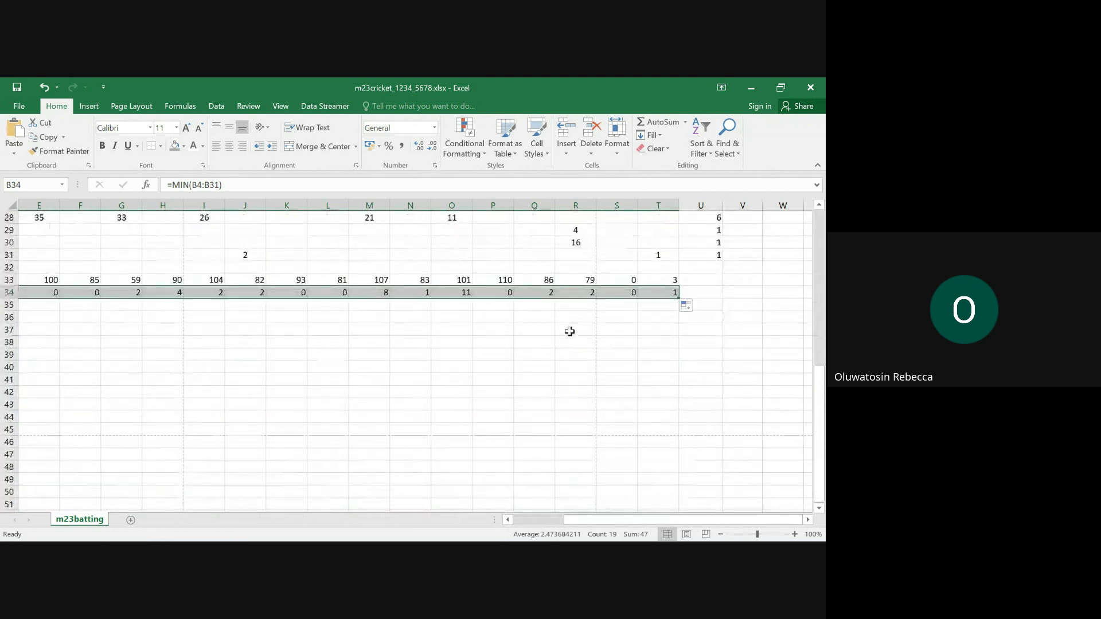
Step: Clear the surplus highest- and lowest-score formulas from cells S33:T34, past the Match 17 column
click(661, 280)
double_click(662, 281)
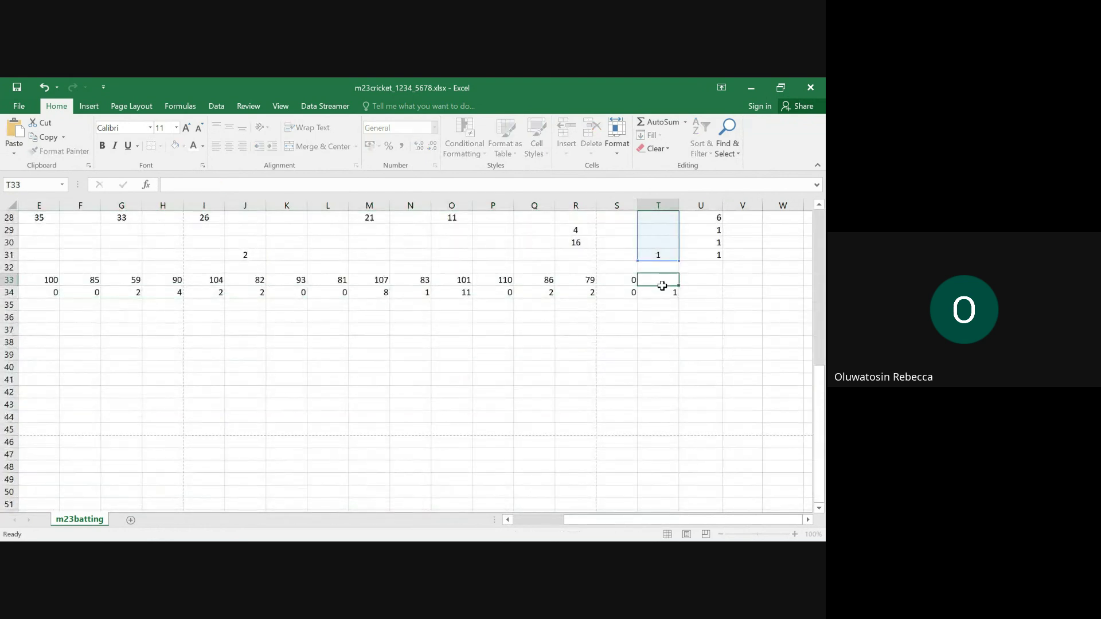
key(Return)
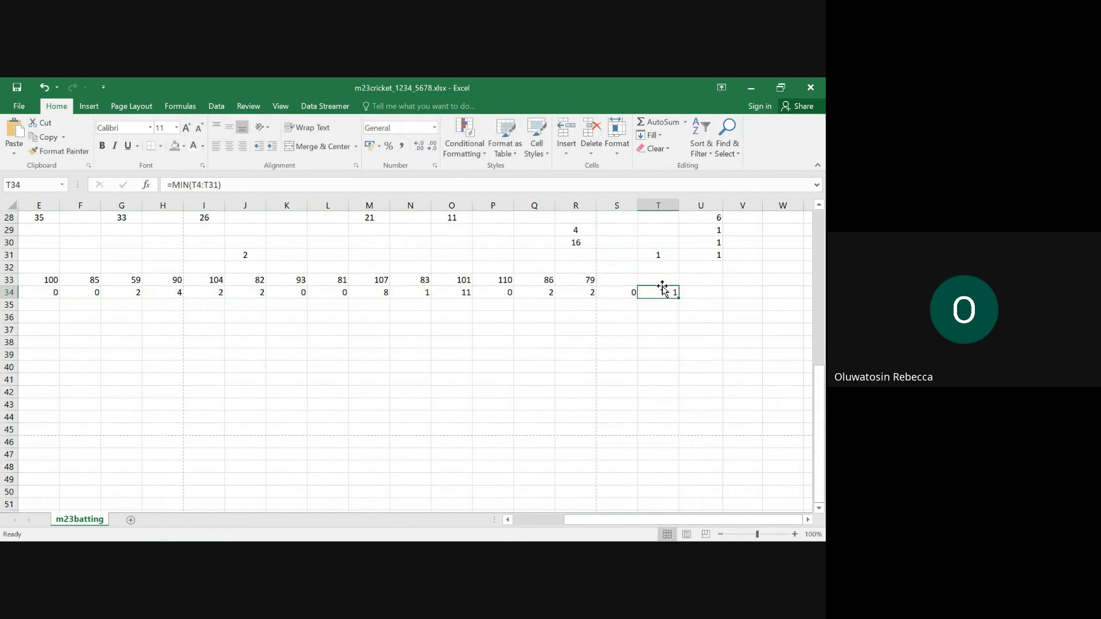
double_click(663, 287)
key(Escape)
key(Left)
key(F2)
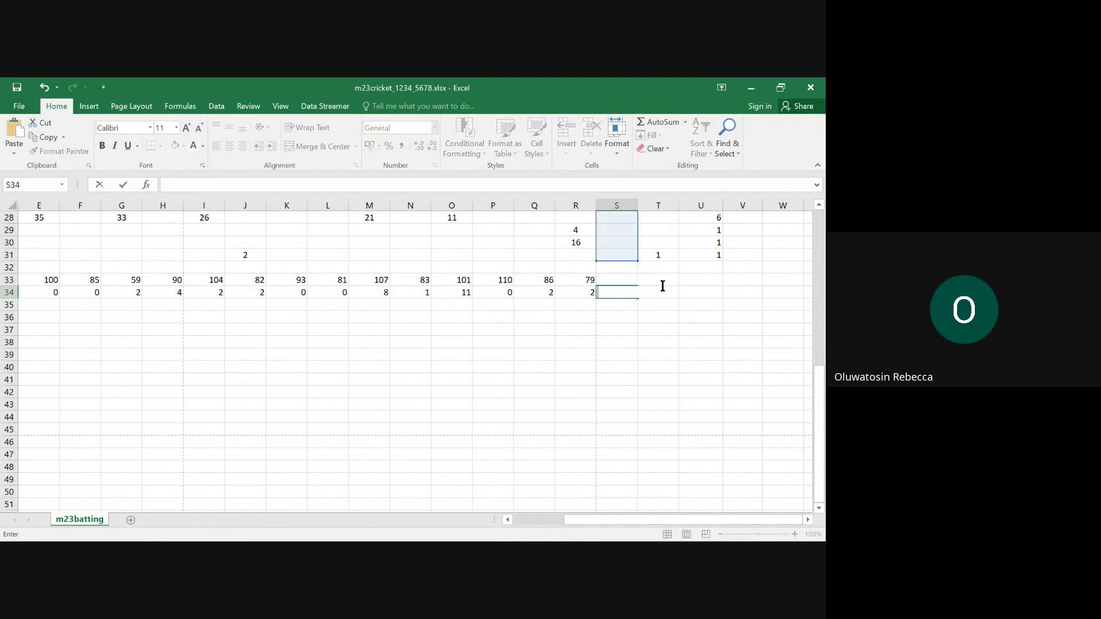
scroll(671, 304, up, 9)
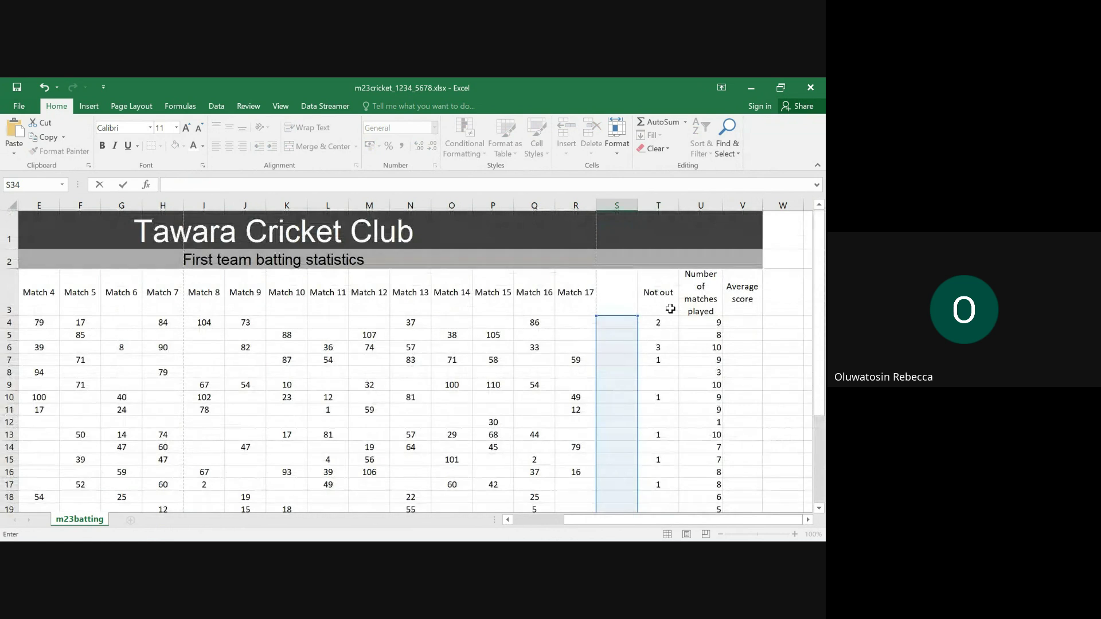
scroll(671, 309, down, 6)
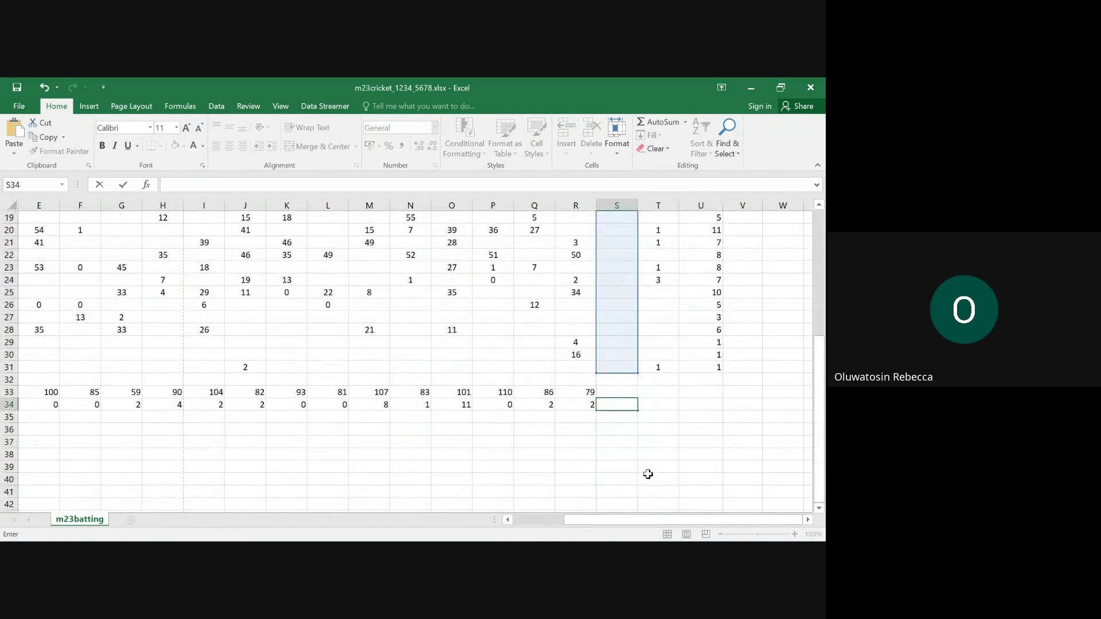
Step: Switch to the exam paper PDF in Edge and highlight the two lines of task 4 in yellow
mouse_move(476, 537)
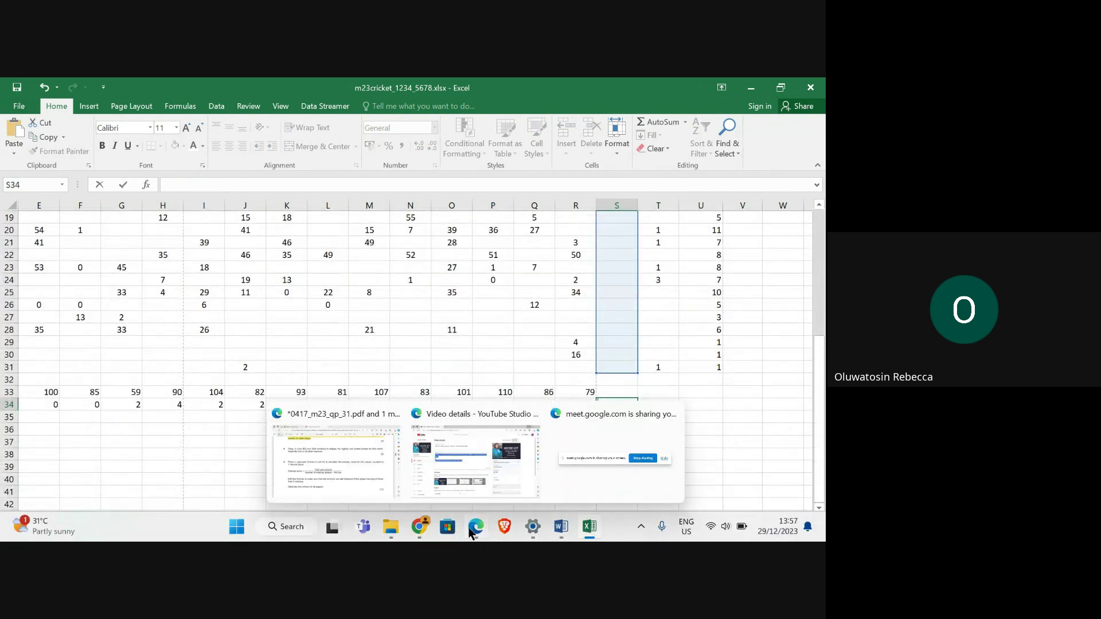
click(356, 484)
drag(102, 229, 344, 257)
scroll(263, 299, down, 2)
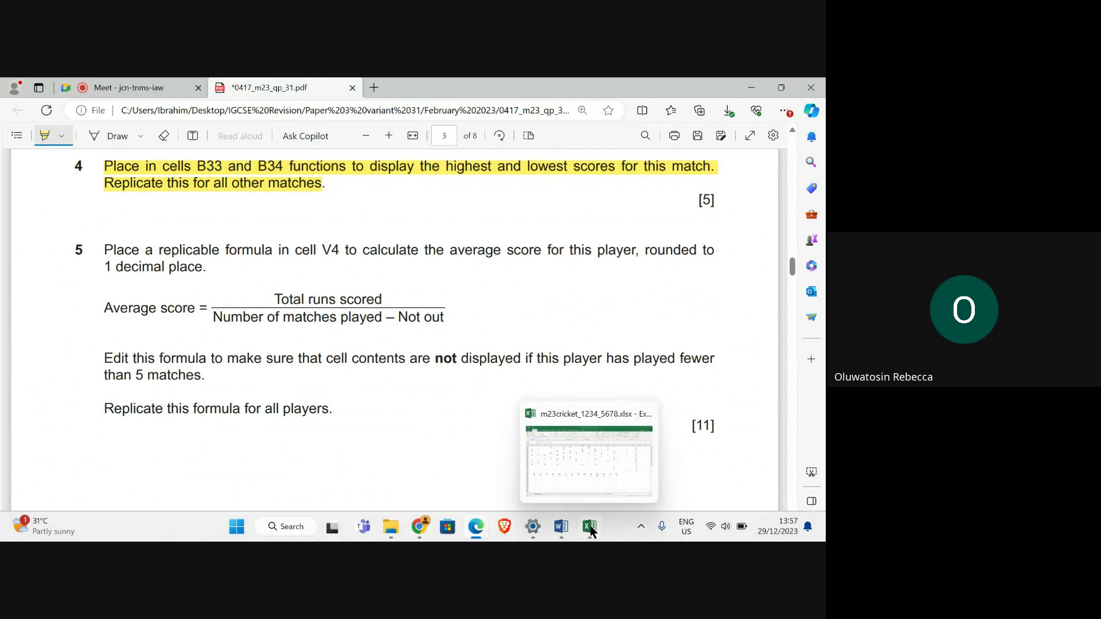
Step: Switch to the Excel workbook and select cell V4, then return to the exam paper PDF in Edge to read task 5
click(600, 463)
scroll(550, 484, up, 6)
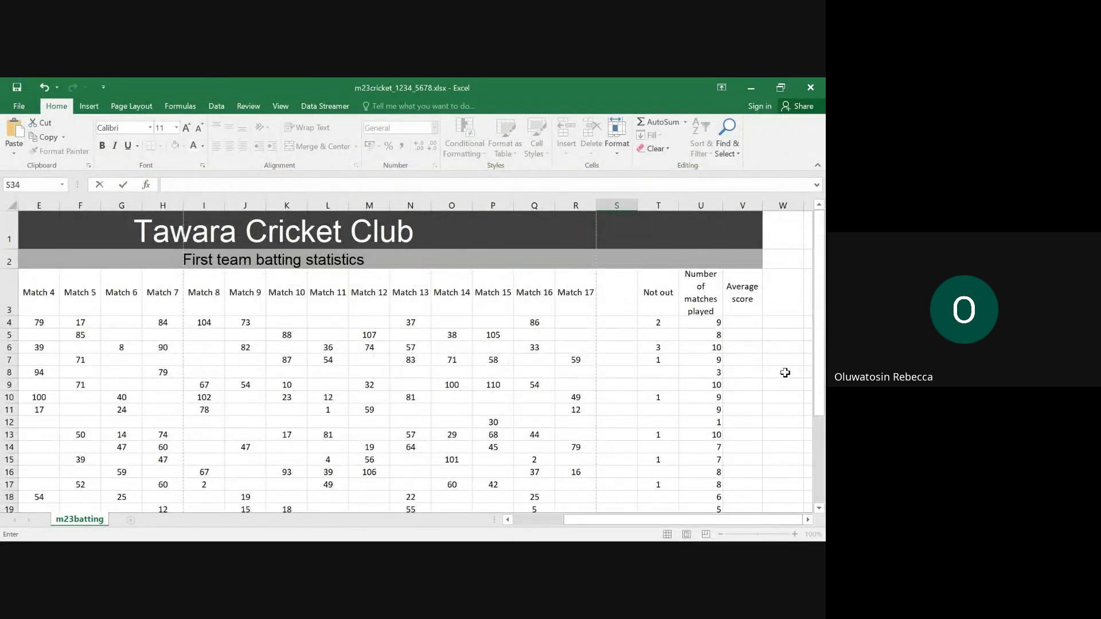
click(739, 323)
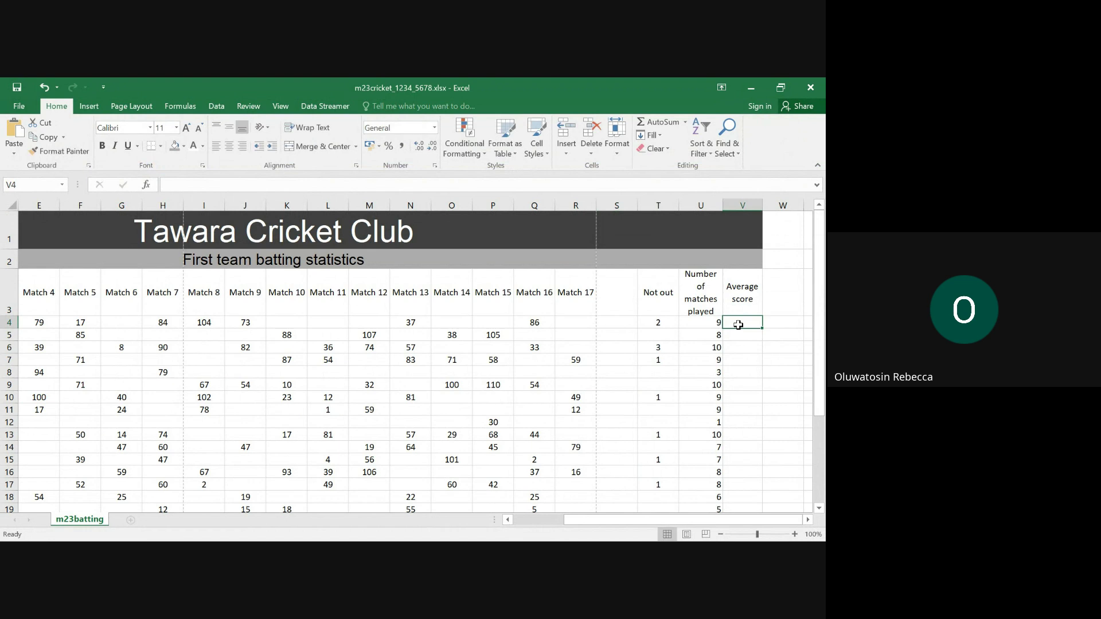
mouse_move(476, 526)
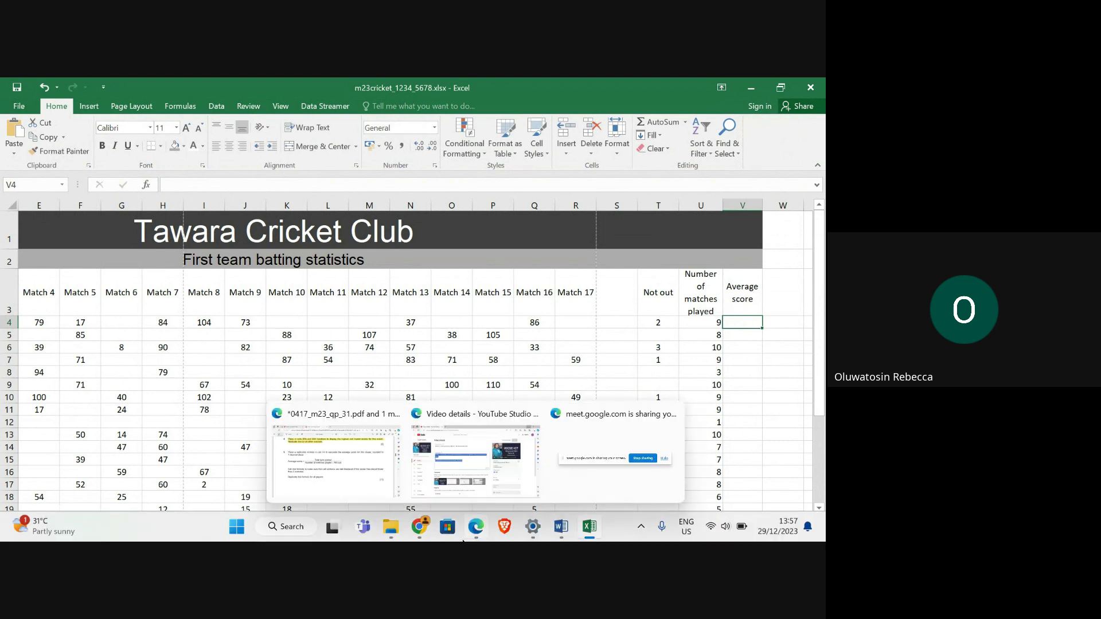
click(339, 469)
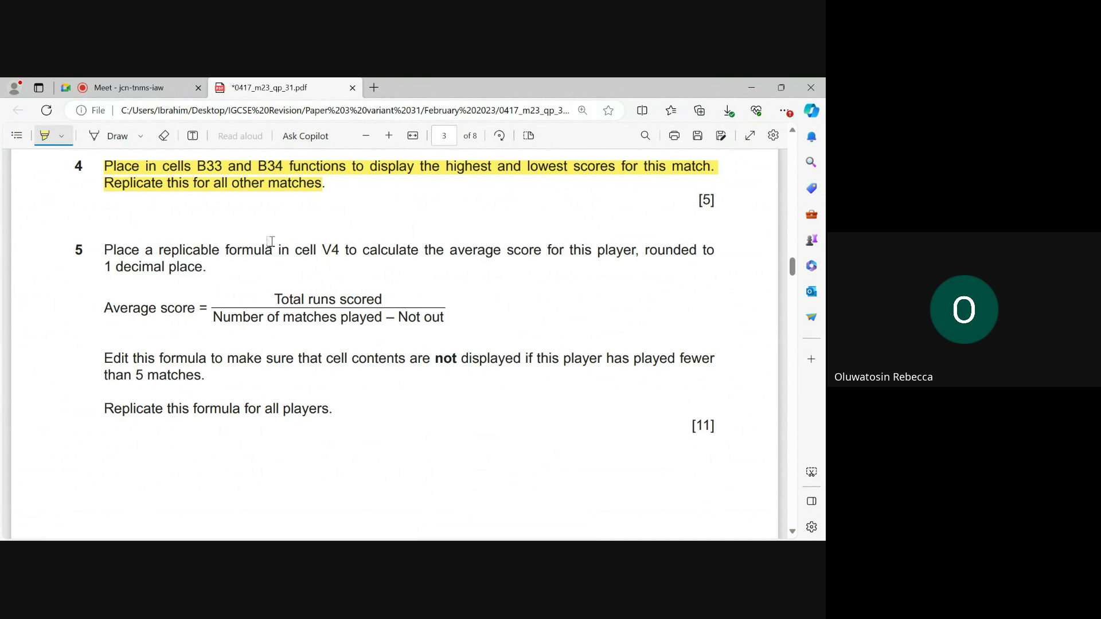
Step: Switch back to Excel and start a formula in cell V4 with the ROUND function
mouse_move(368, 541)
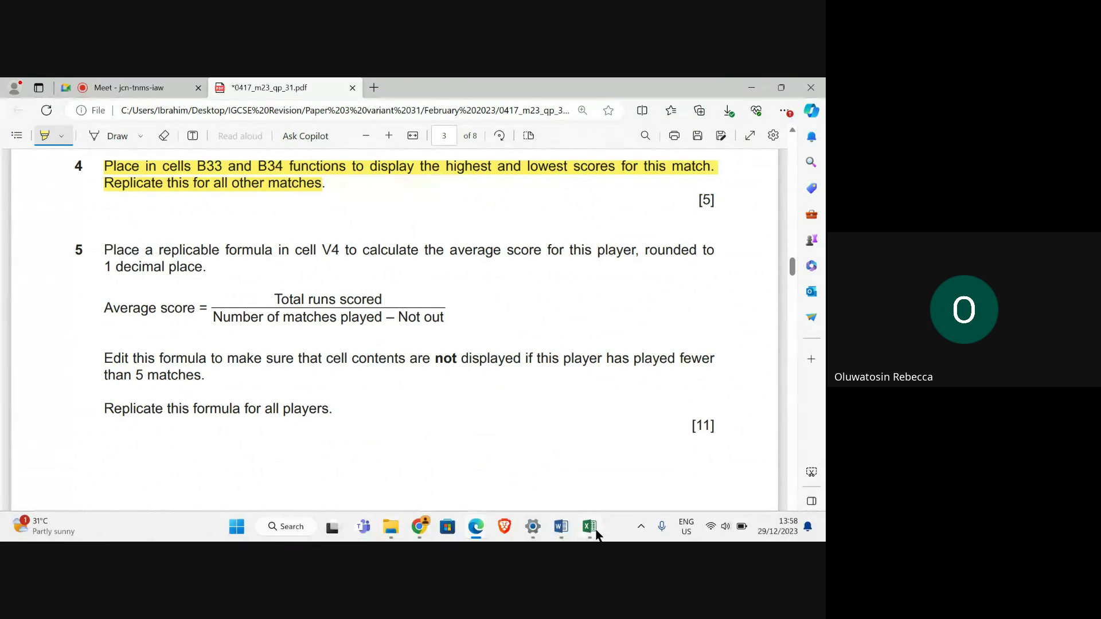
mouse_move(590, 530)
click(589, 504)
click(592, 535)
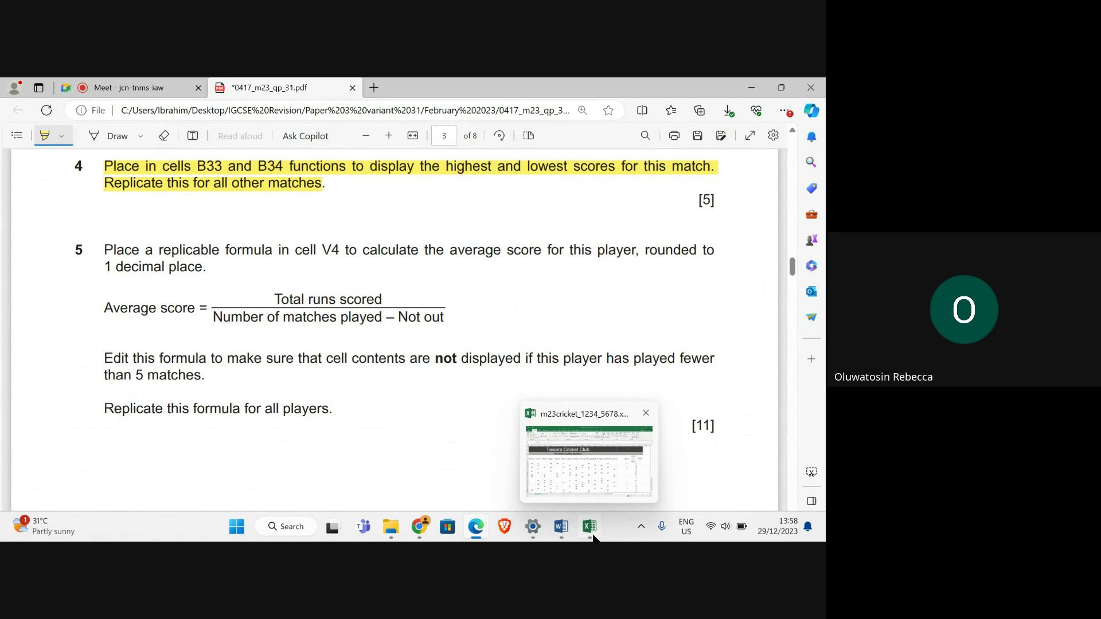
click(587, 492)
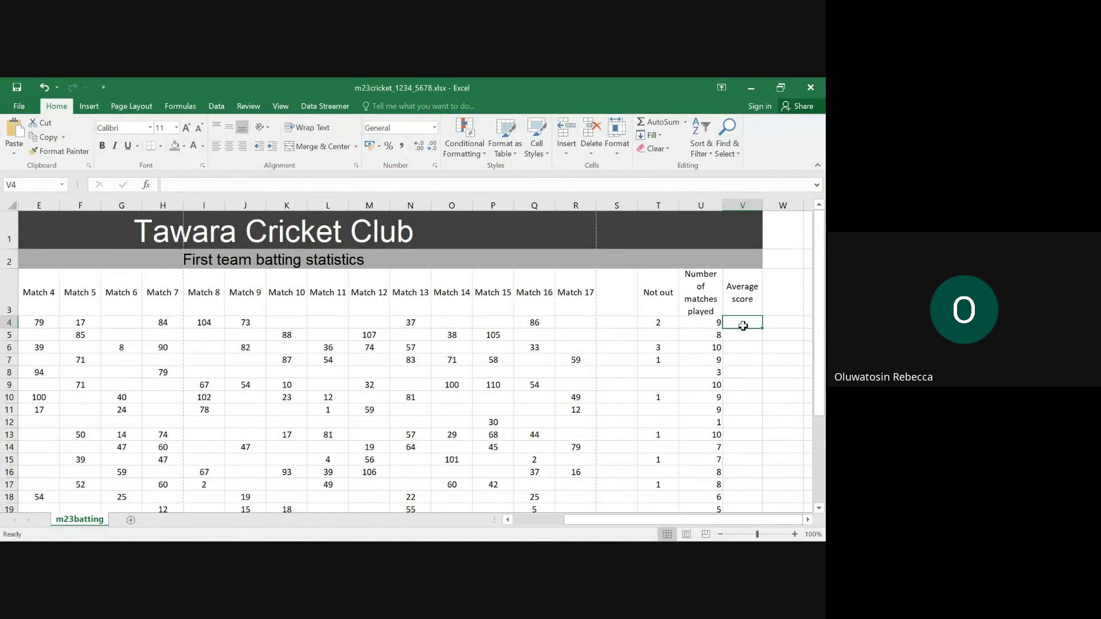
text(=)
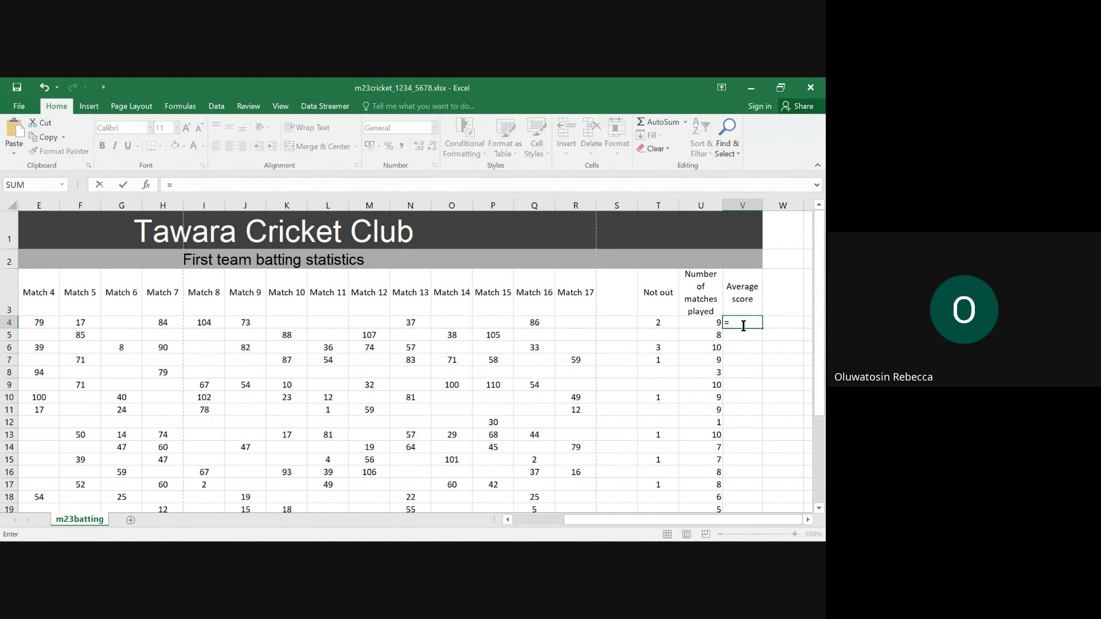
text(round)
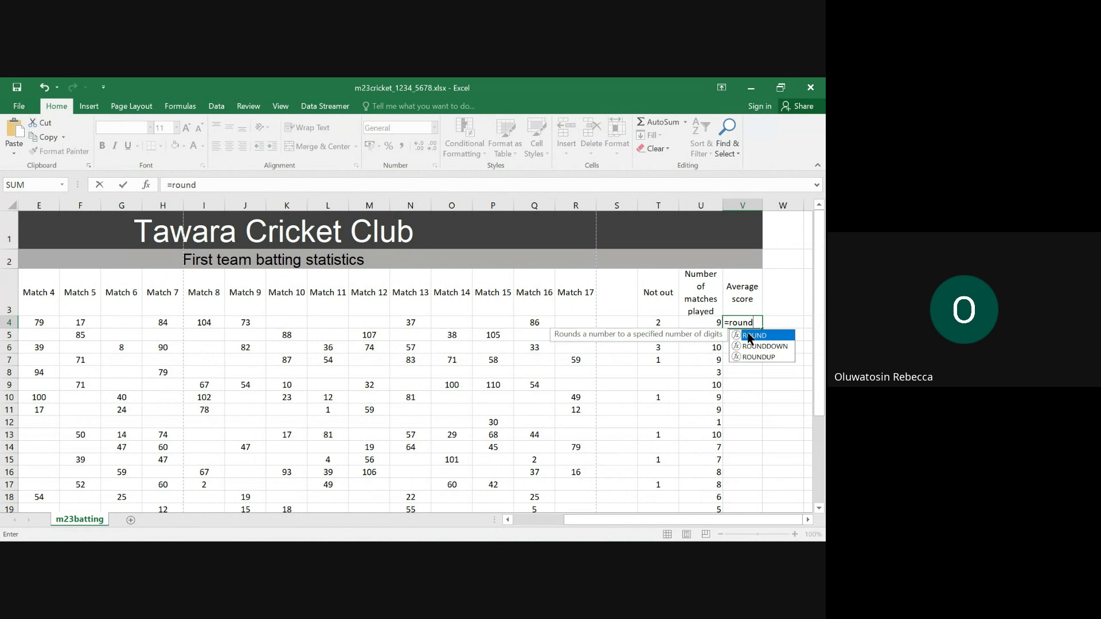
double_click(751, 336)
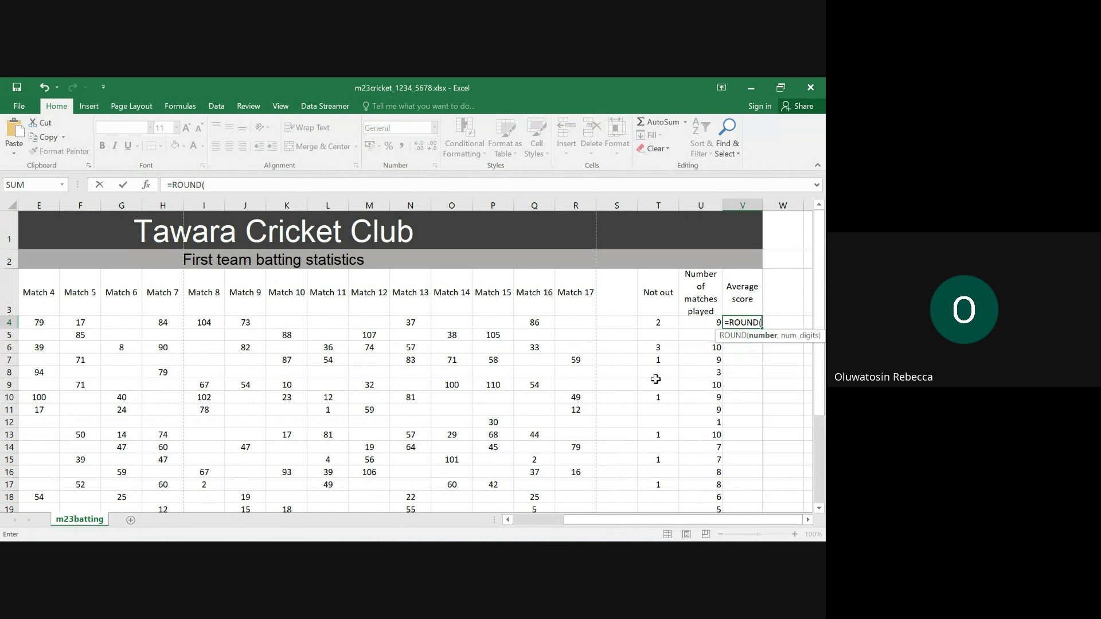
Step: Nest a SUM of the player's match scores, B4:R4, inside the ROUND function and close its bracket
text(sum)
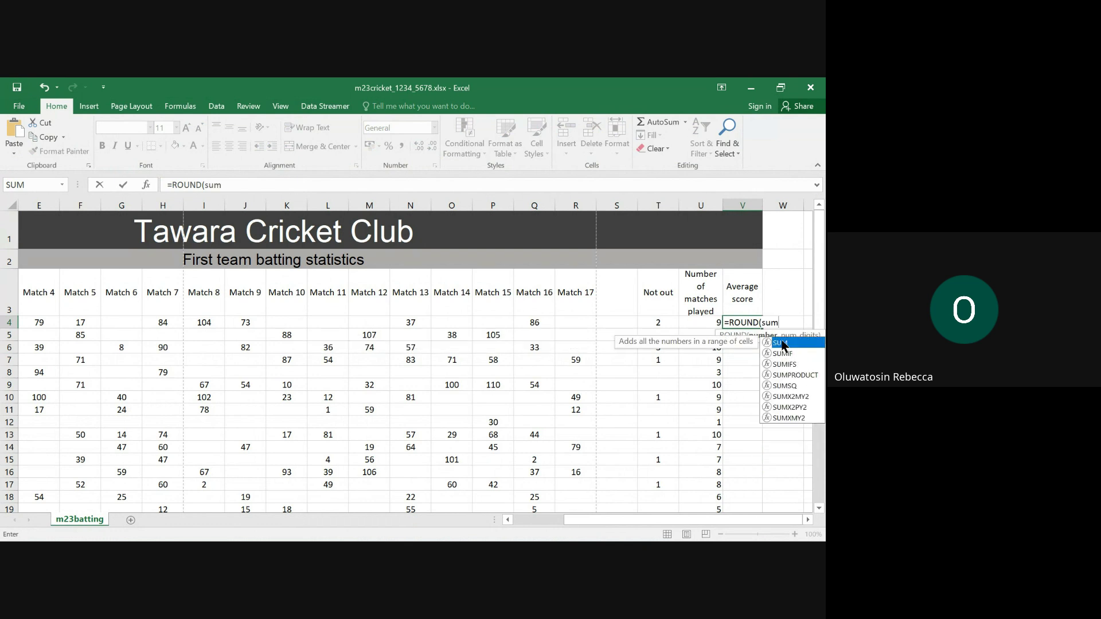
double_click(781, 343)
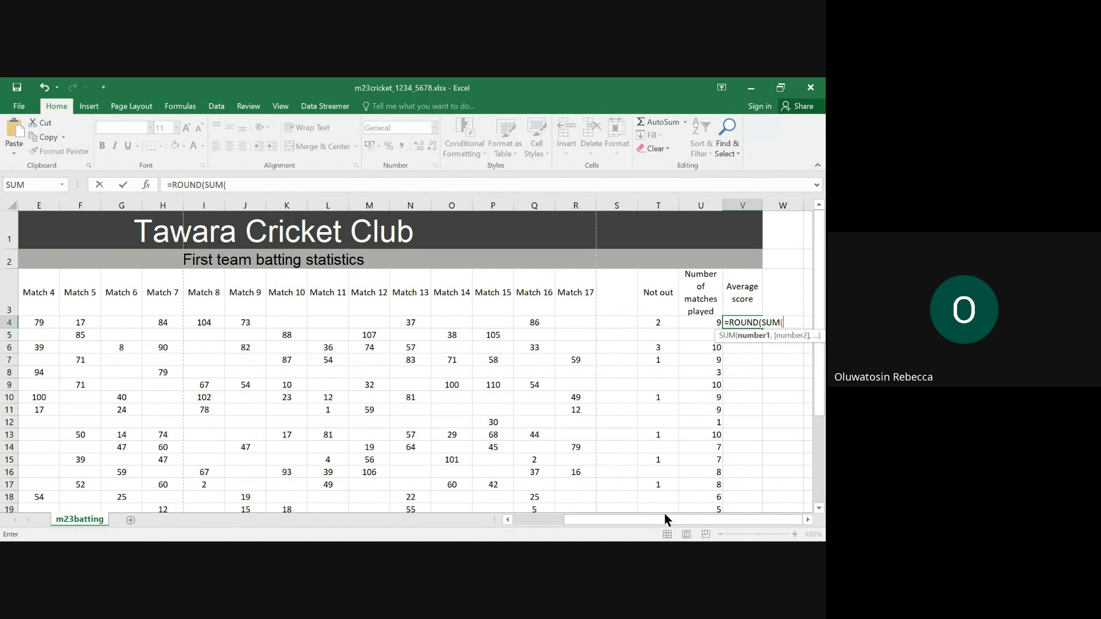
drag(664, 513, 581, 512)
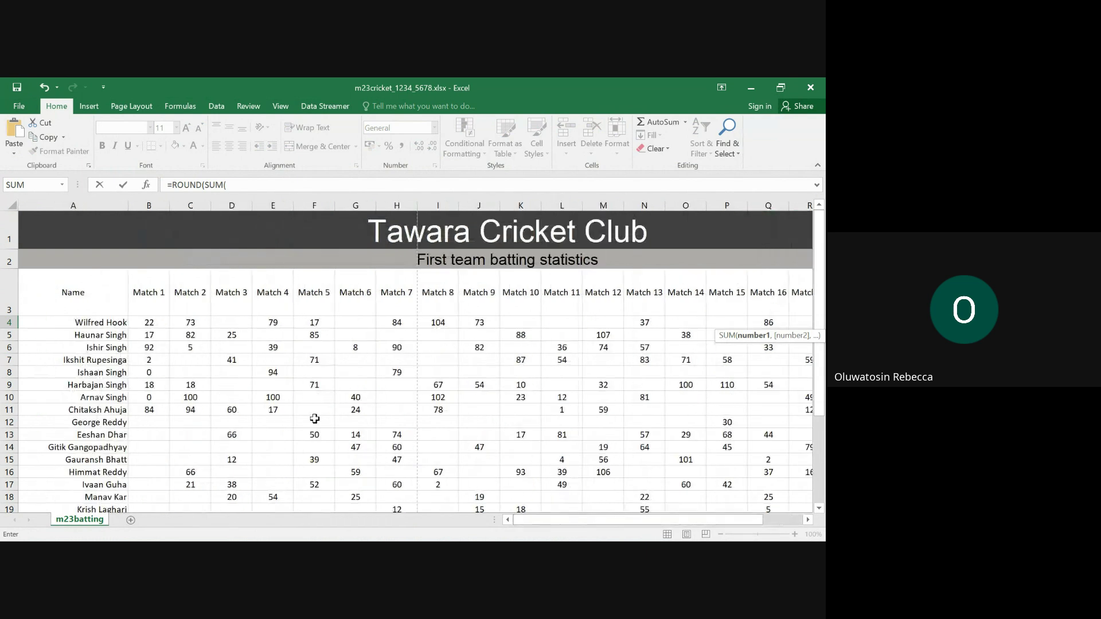
drag(154, 323, 665, 323)
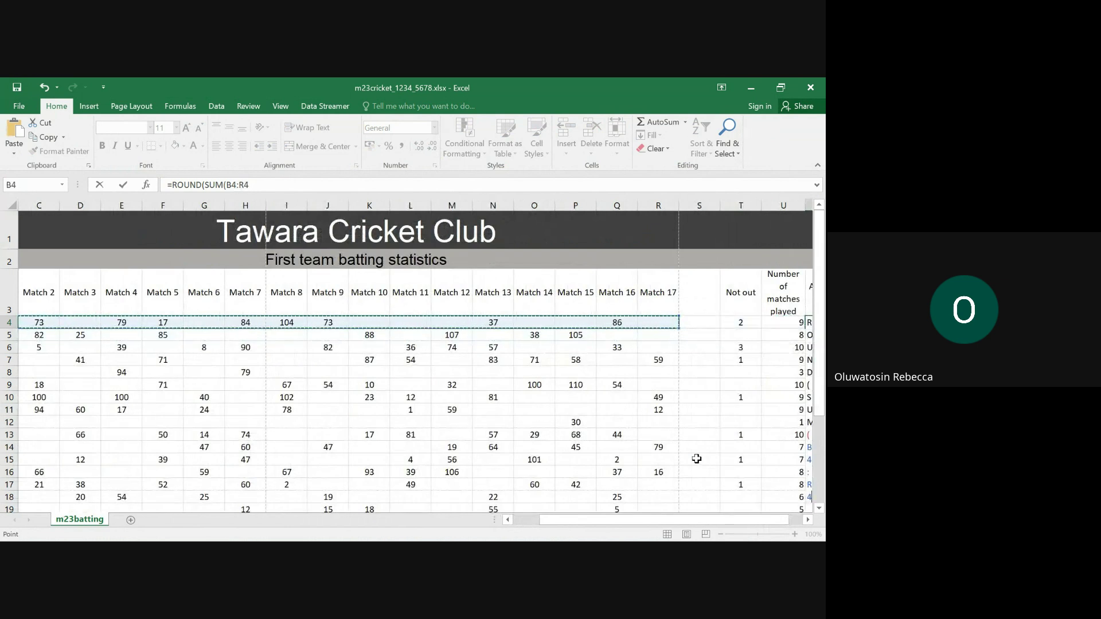
scroll(645, 518, right, 1)
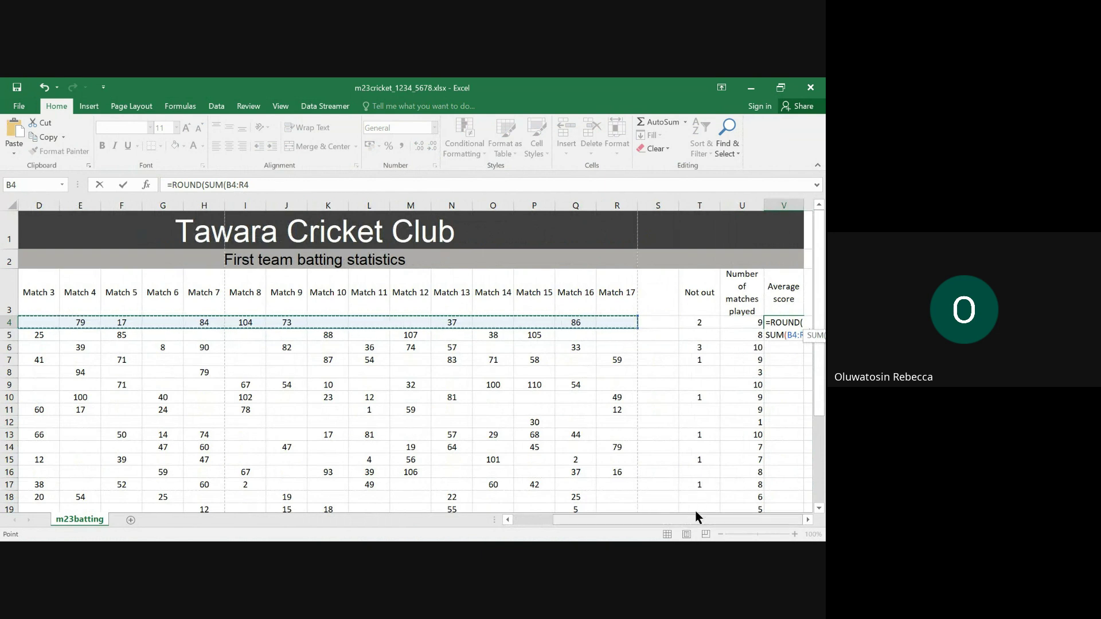
click(260, 184)
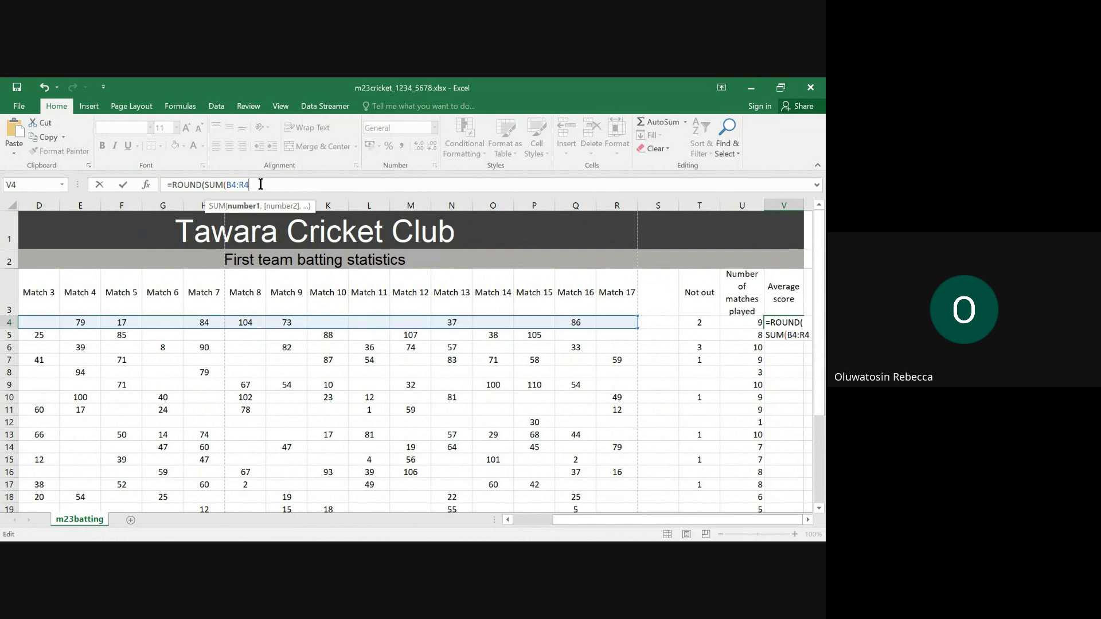
key(End)
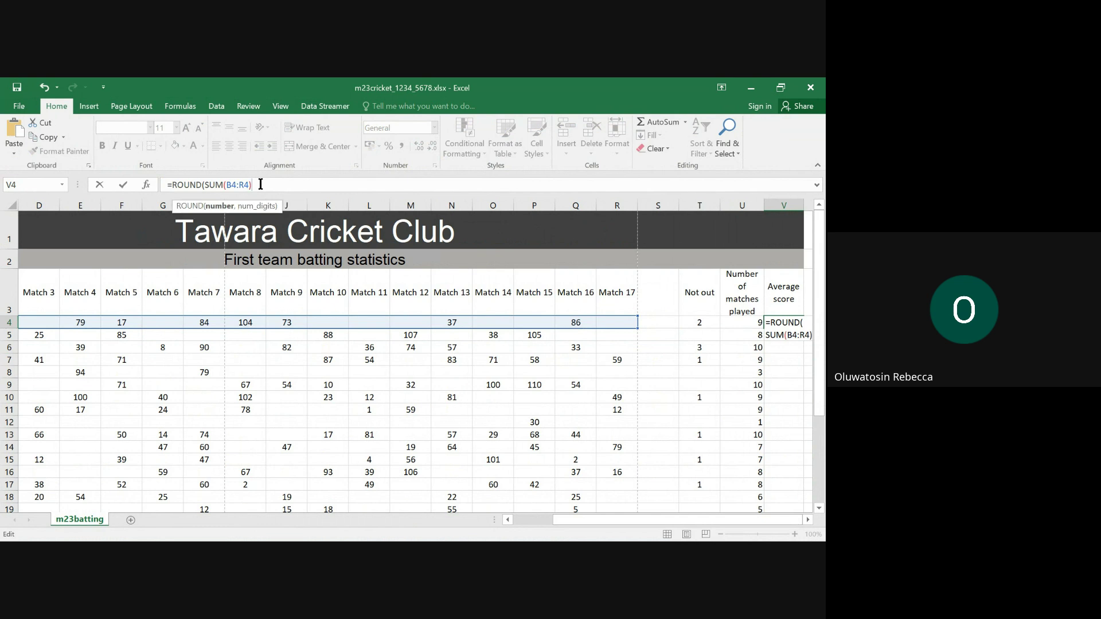
Step: Complete V4 as =ROUND(SUM(B4:R4)/(U4-T4),1), accepting the suggested bracket correction
text(/)
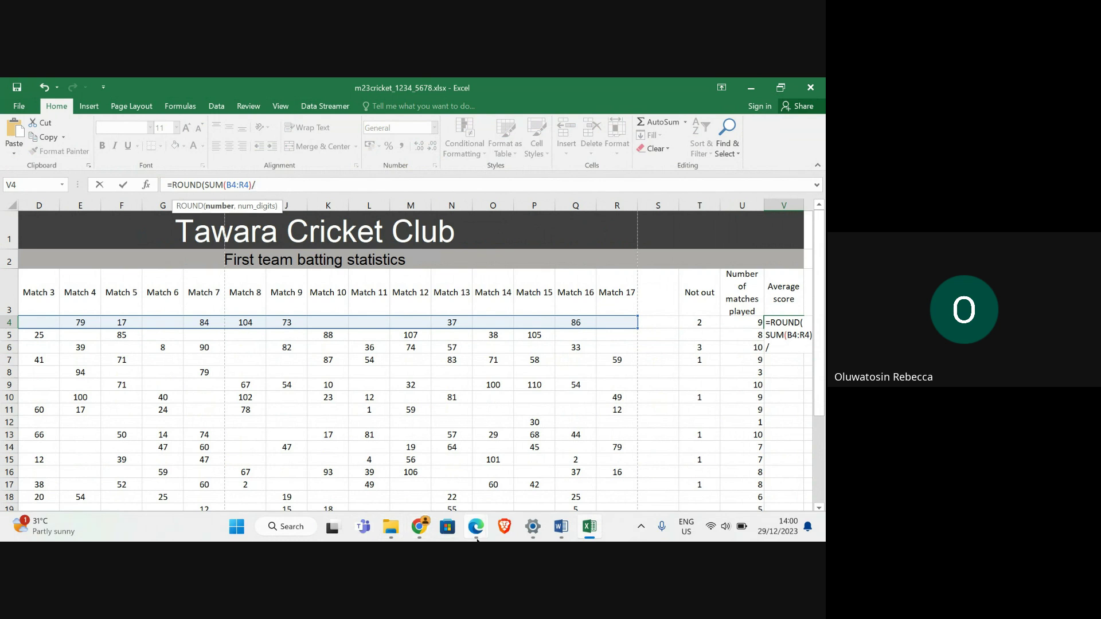
mouse_move(476, 539)
mouse_move(339, 482)
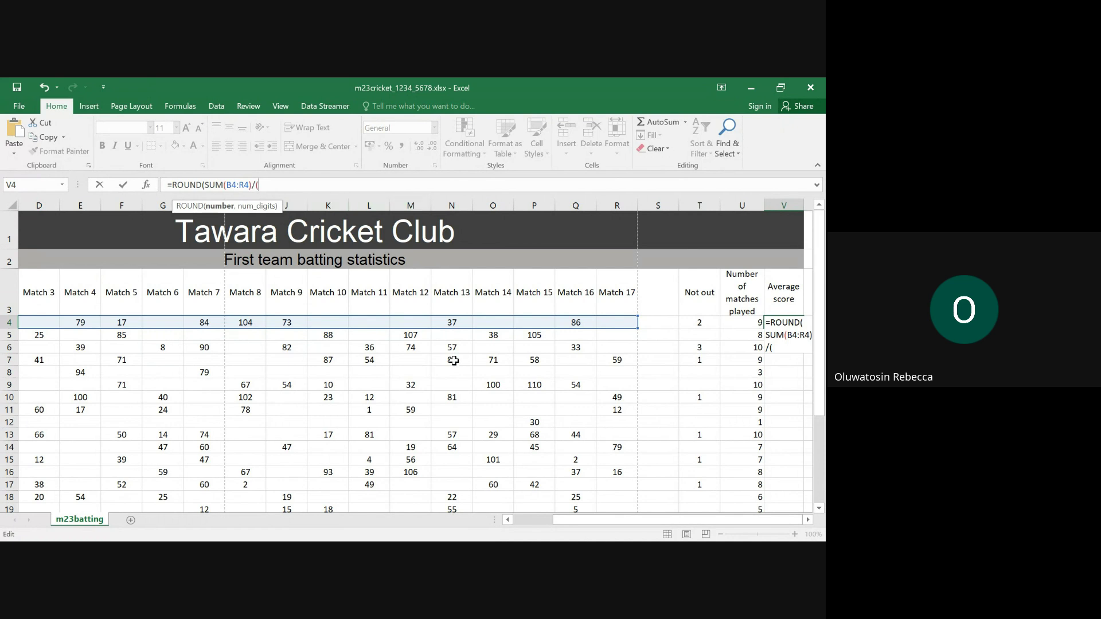
click(742, 322)
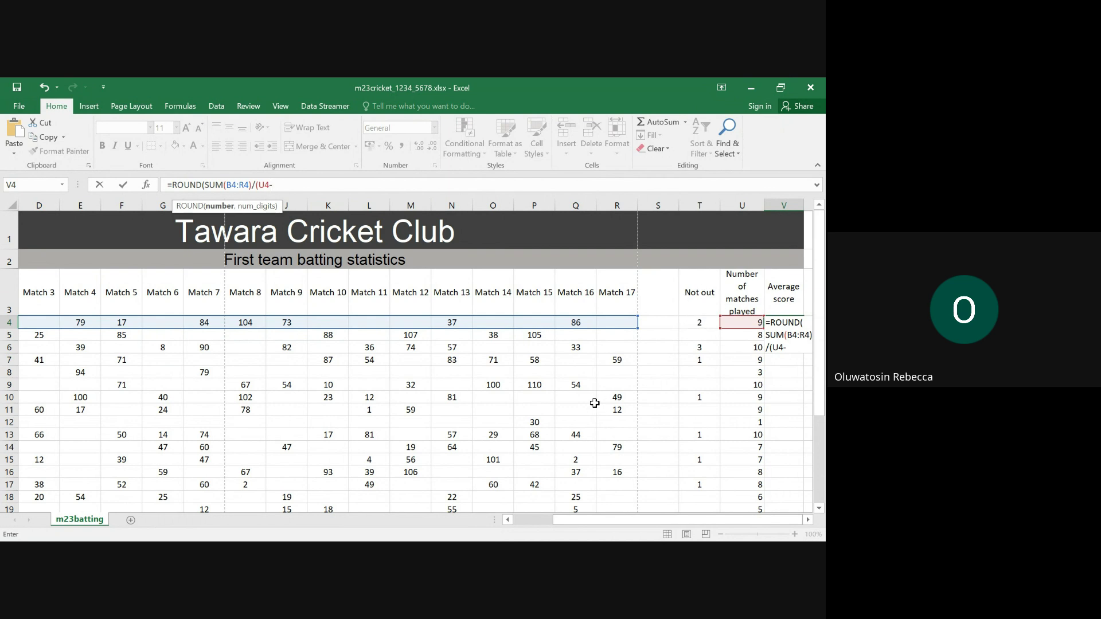
text(T4)
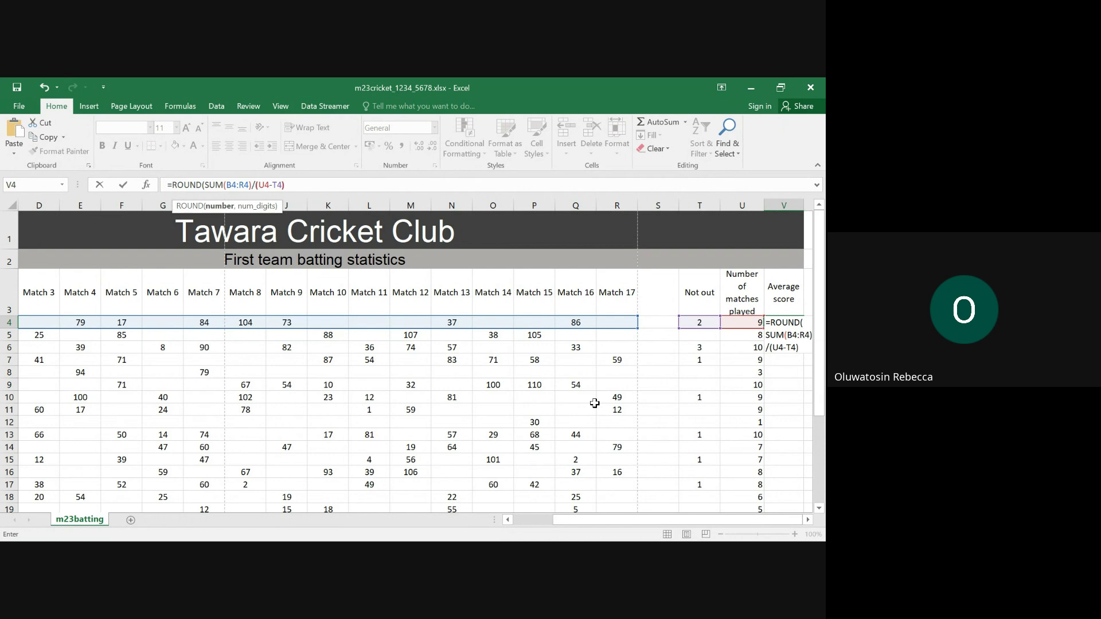
text(),1))
click(315, 184)
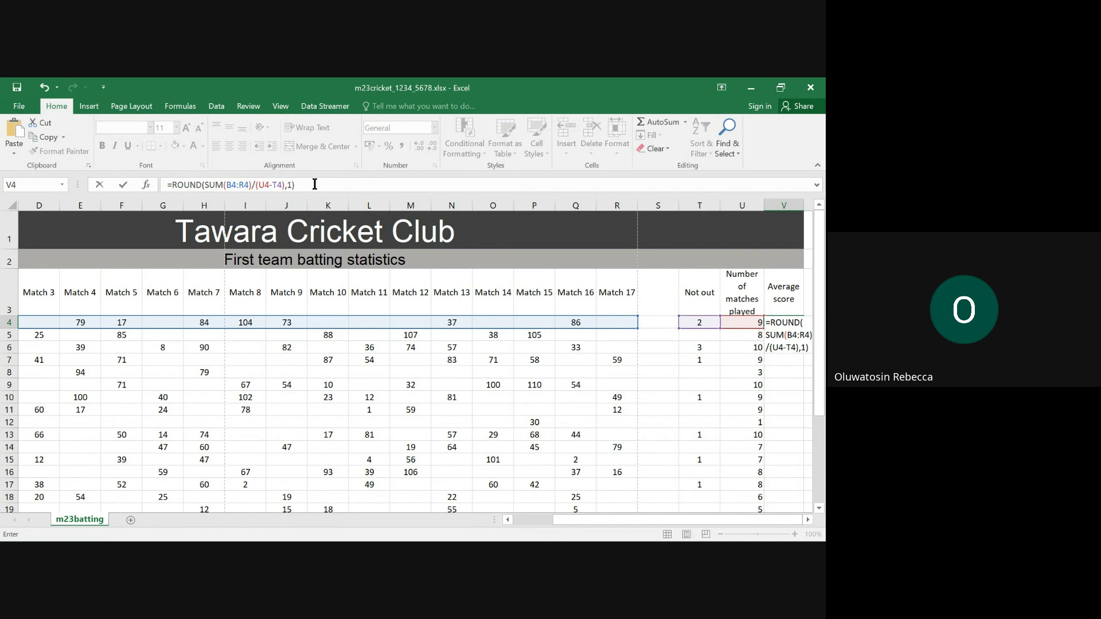
key(Return)
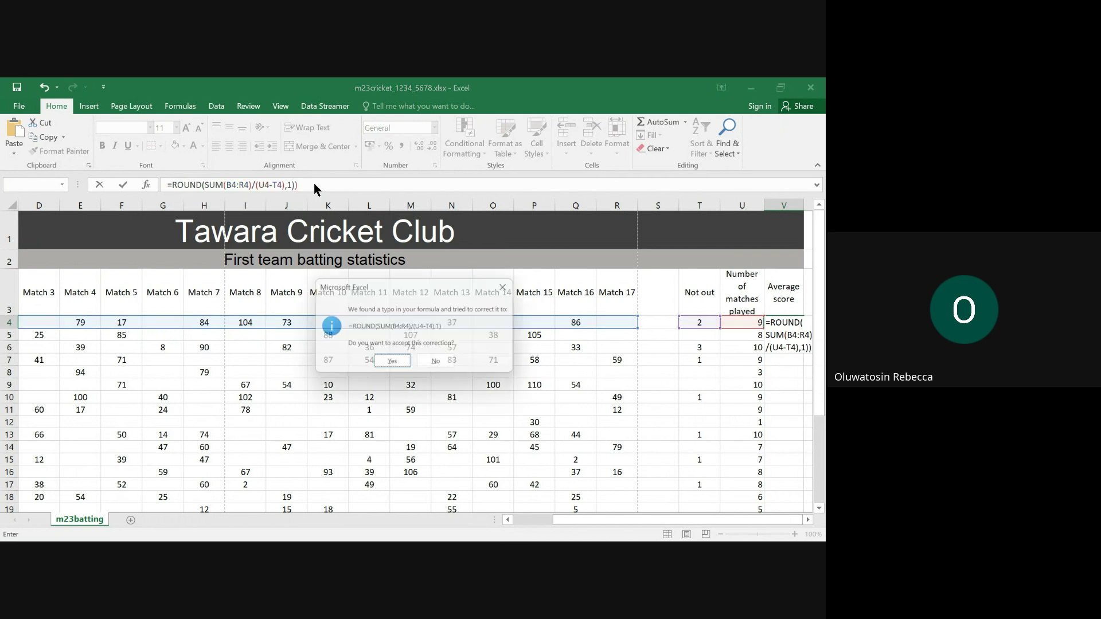
click(393, 365)
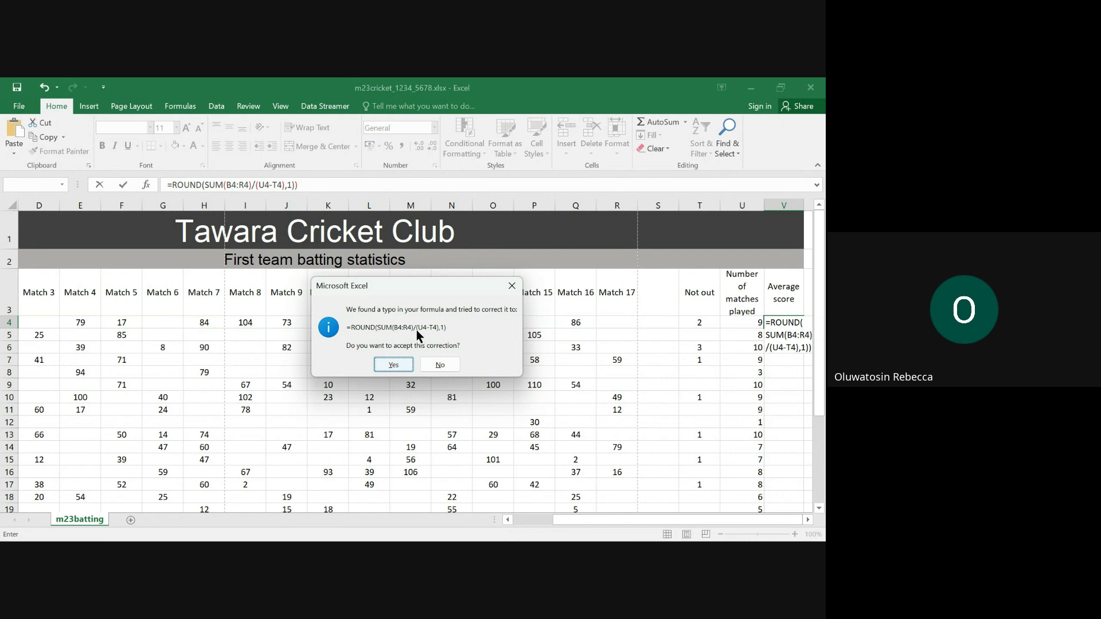
click(392, 366)
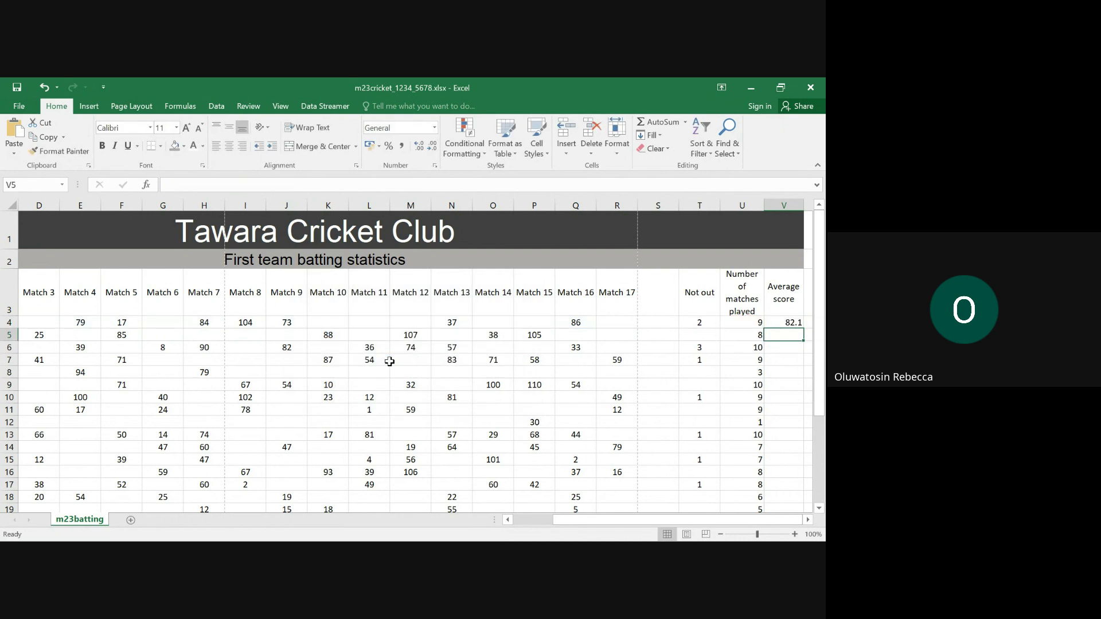
Step: Review the formula in V4, then switch to the exam PDF in Edge and highlight task 5's opening instruction and average score equation in yellow
click(781, 321)
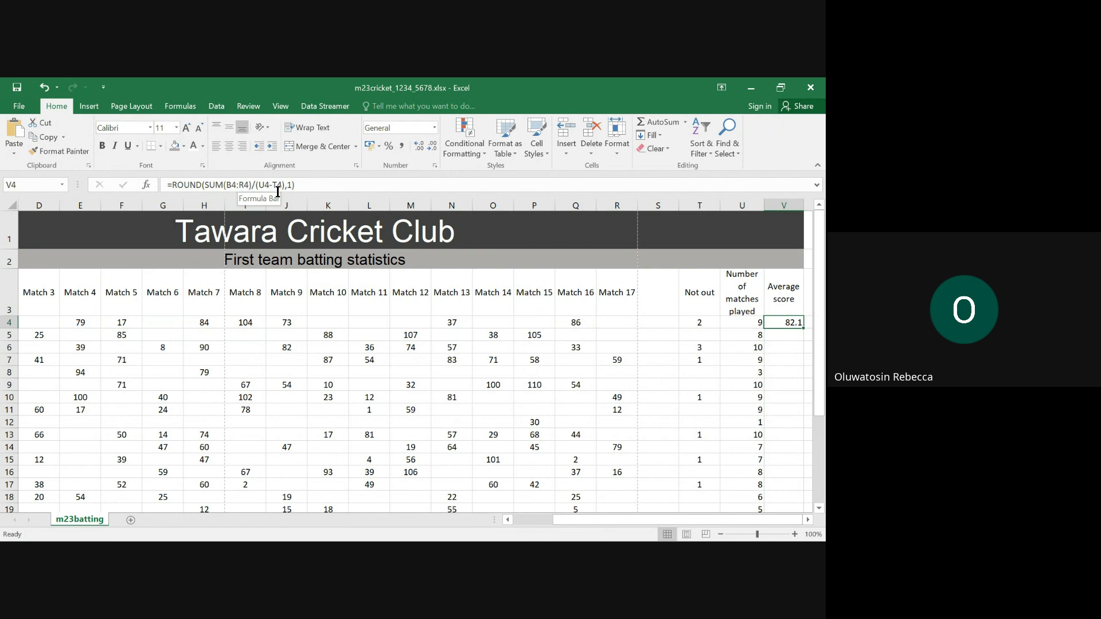
mouse_move(539, 540)
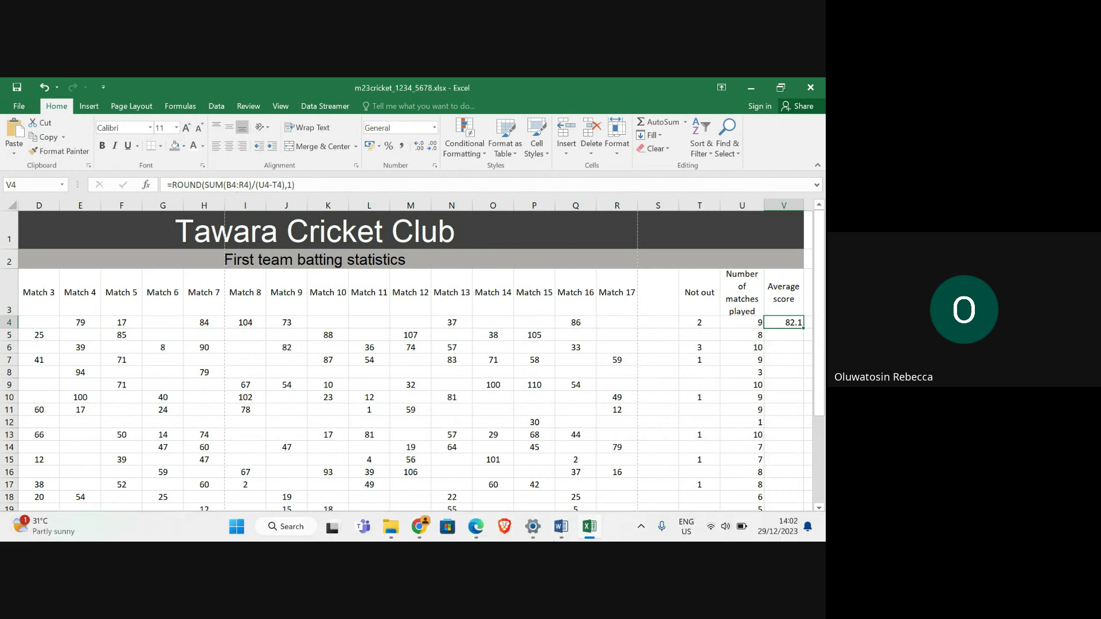
mouse_move(475, 527)
click(353, 491)
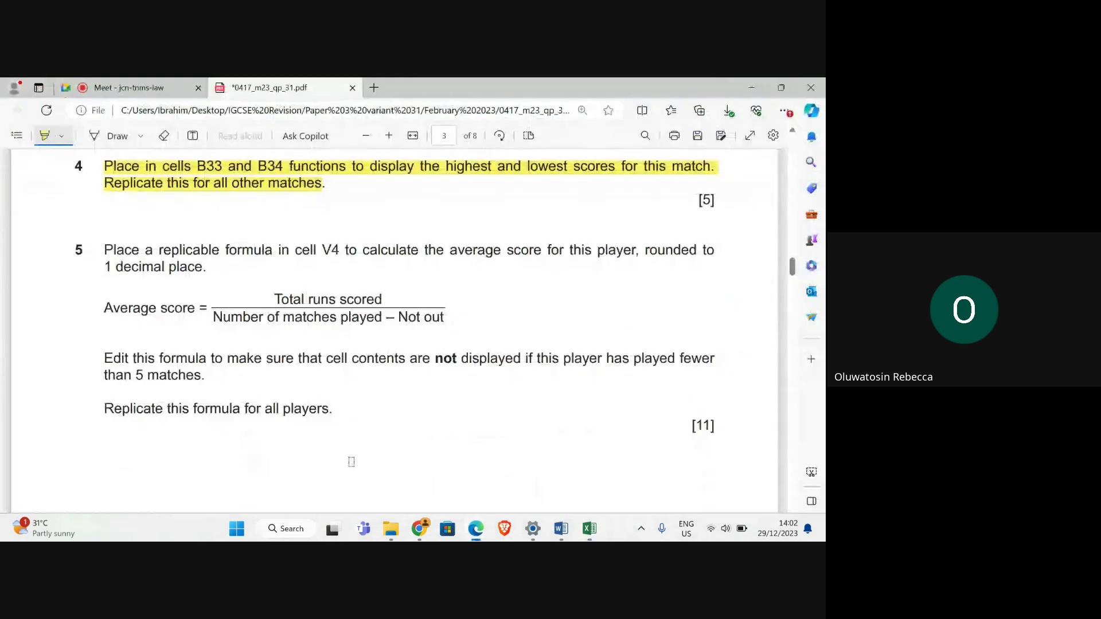
mouse_move(105, 251)
mouse_down()
mouse_move(341, 309)
mouse_move(477, 321)
mouse_up()
scroll(351, 333, down, 1)
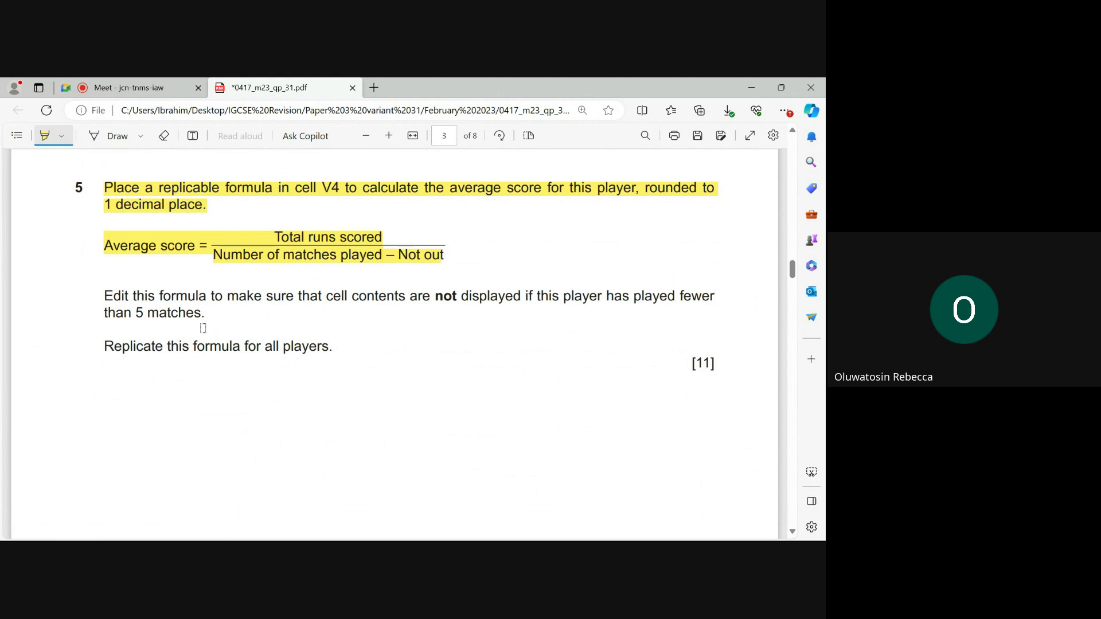
Step: Switch back to Excel and wrap V4's ROUND formula in an IF function with the logical test U4<5
mouse_move(587, 531)
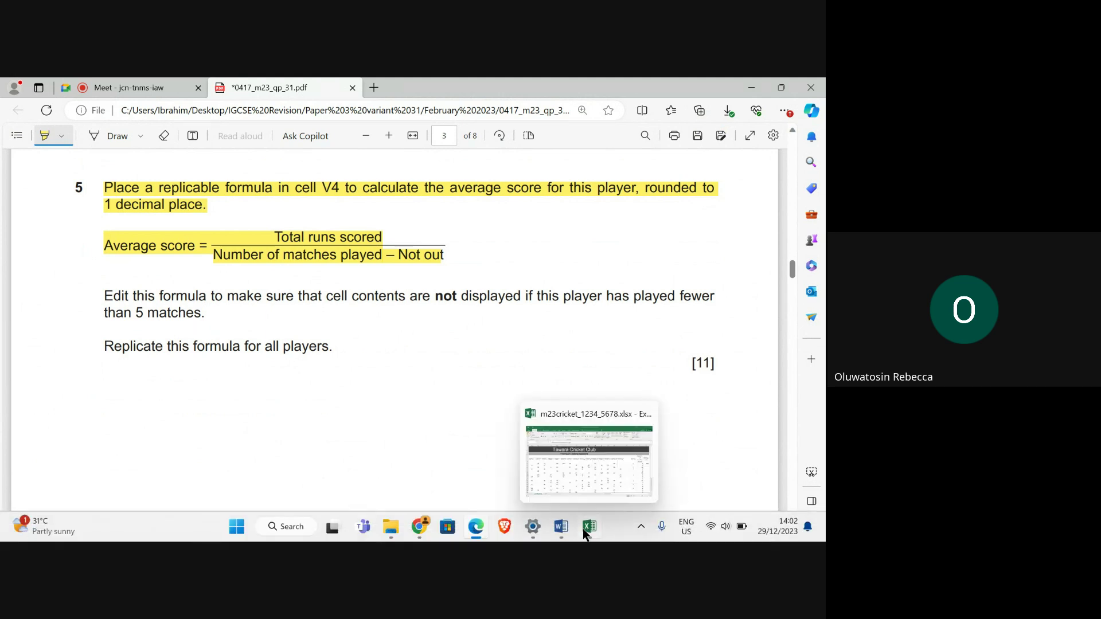
click(582, 460)
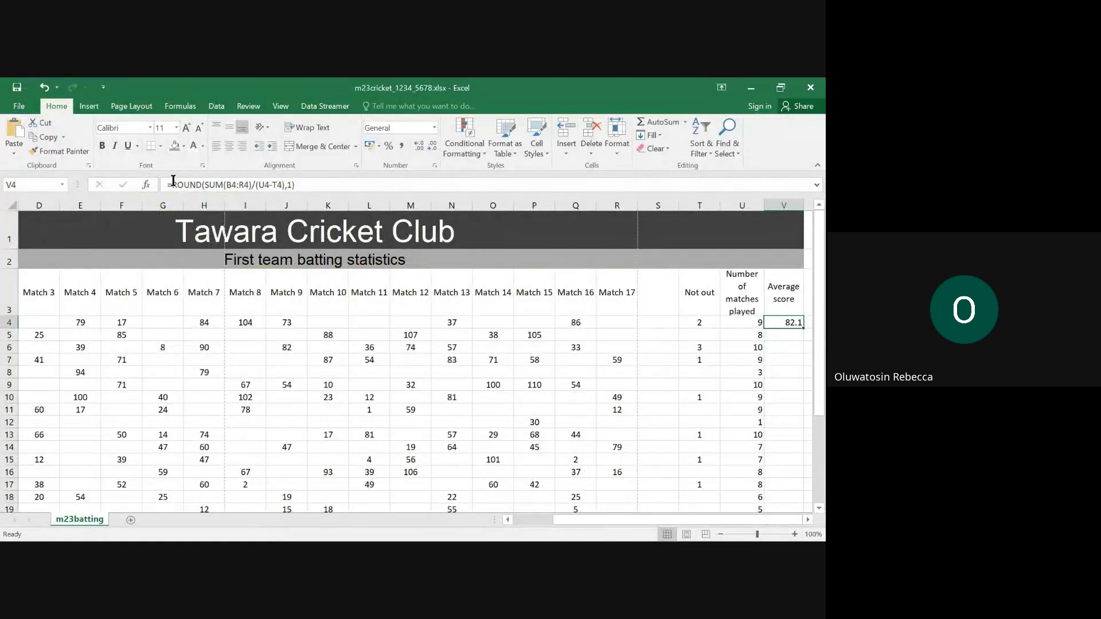
click(171, 186)
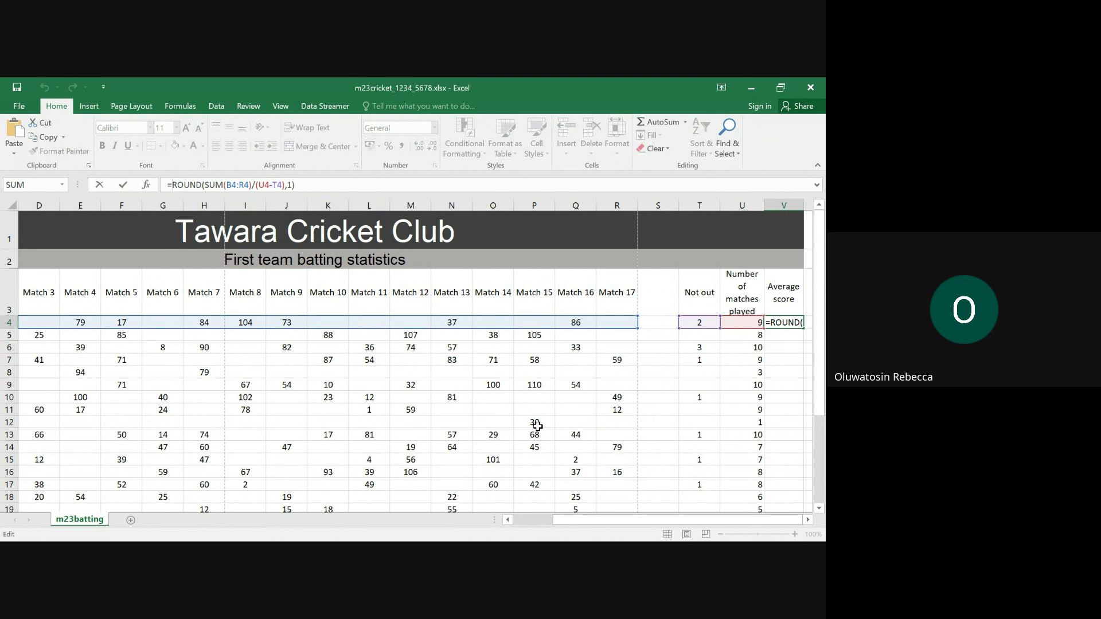
text(if)
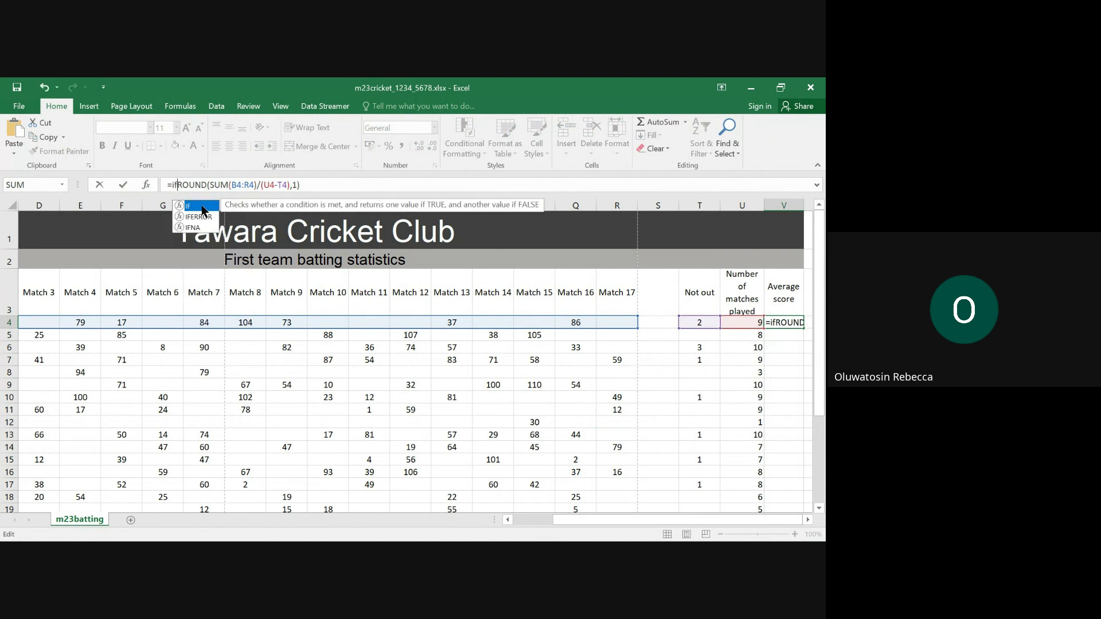
double_click(202, 208)
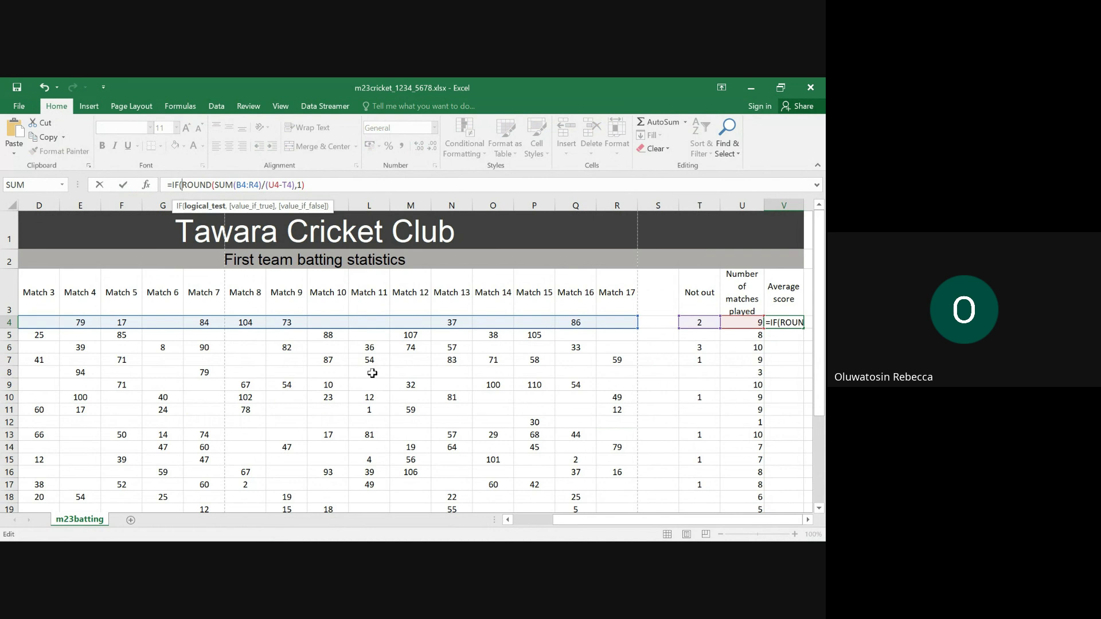
text(U4)
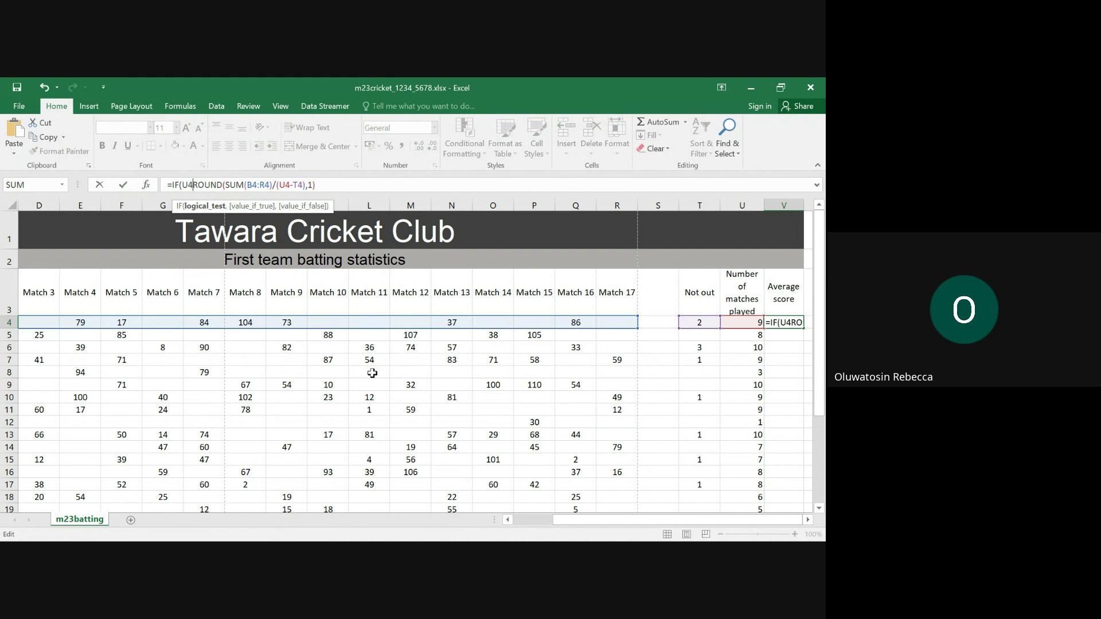
text(<5)
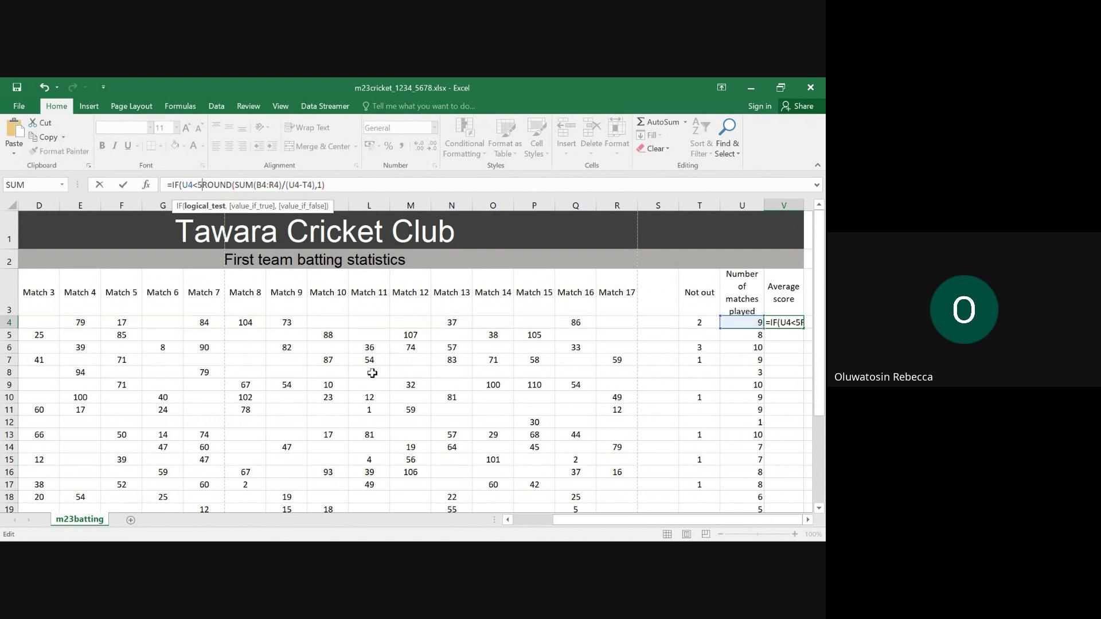
Step: Make the IF return empty text when true and the ROUND calculation when false, completing V4 as =IF(U4<5,"",ROUND(SUM(B4:R4)/(U4-T4),1))
text(,)
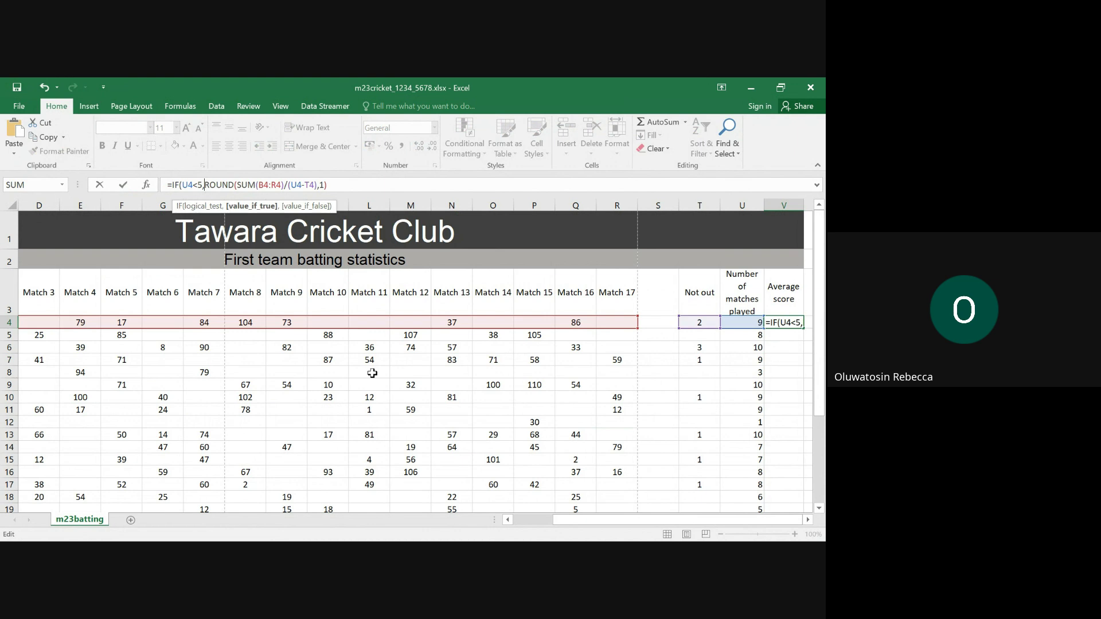
text(@)
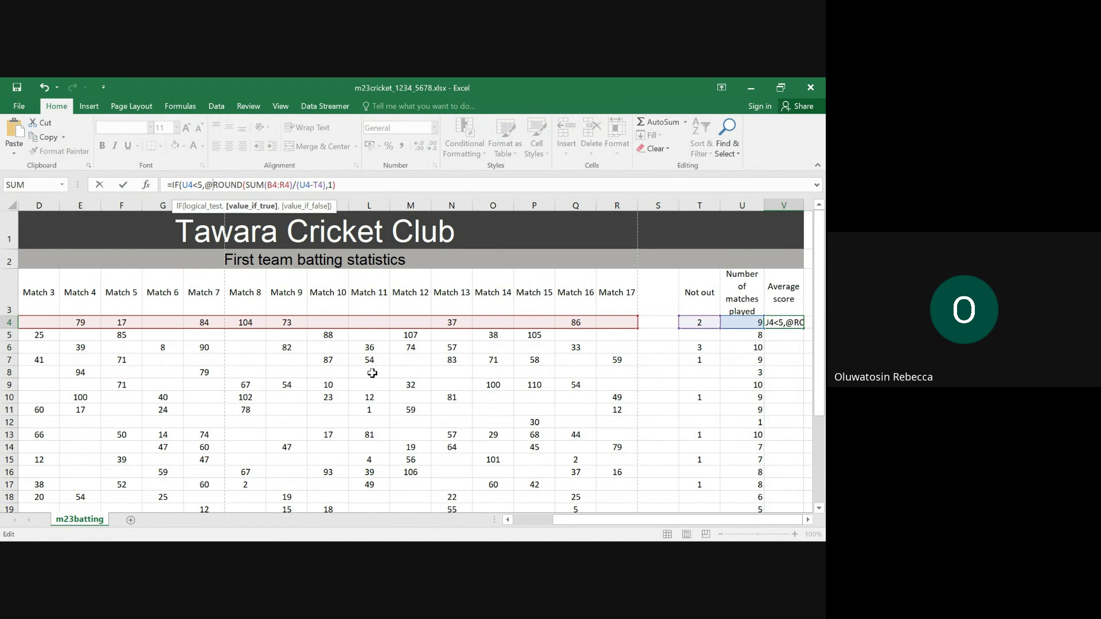
key(BackSpace)
text(")
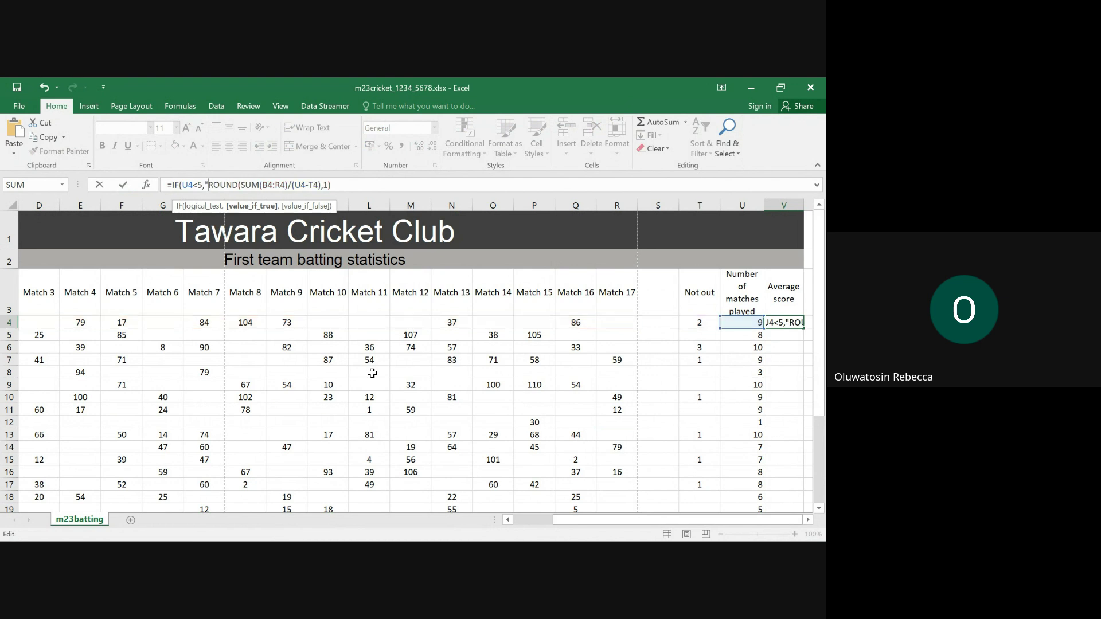
text(")
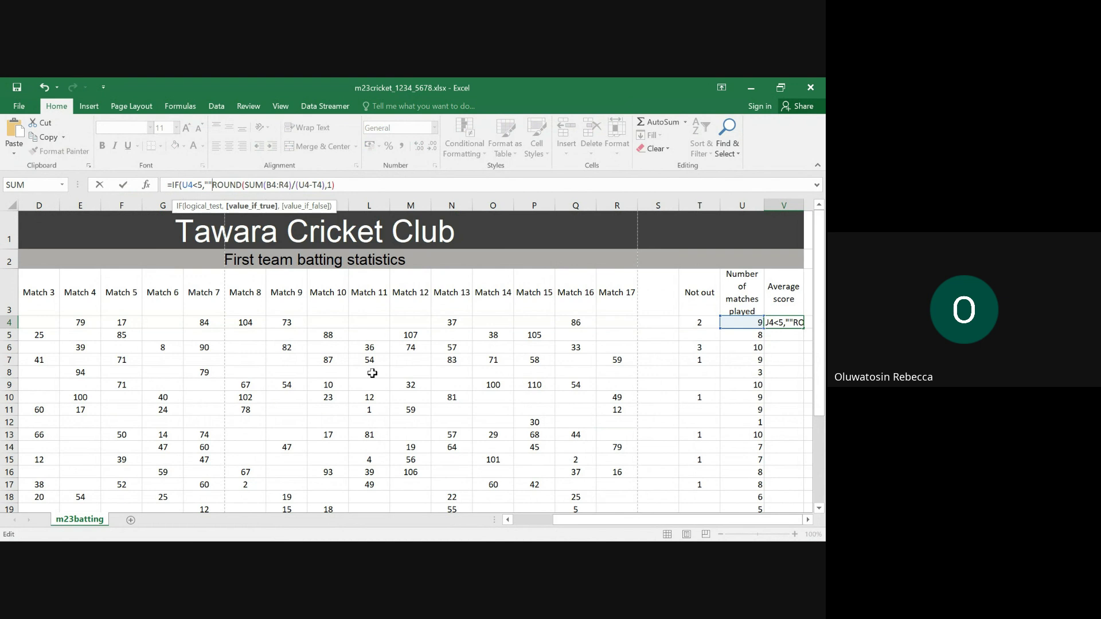
text(,)
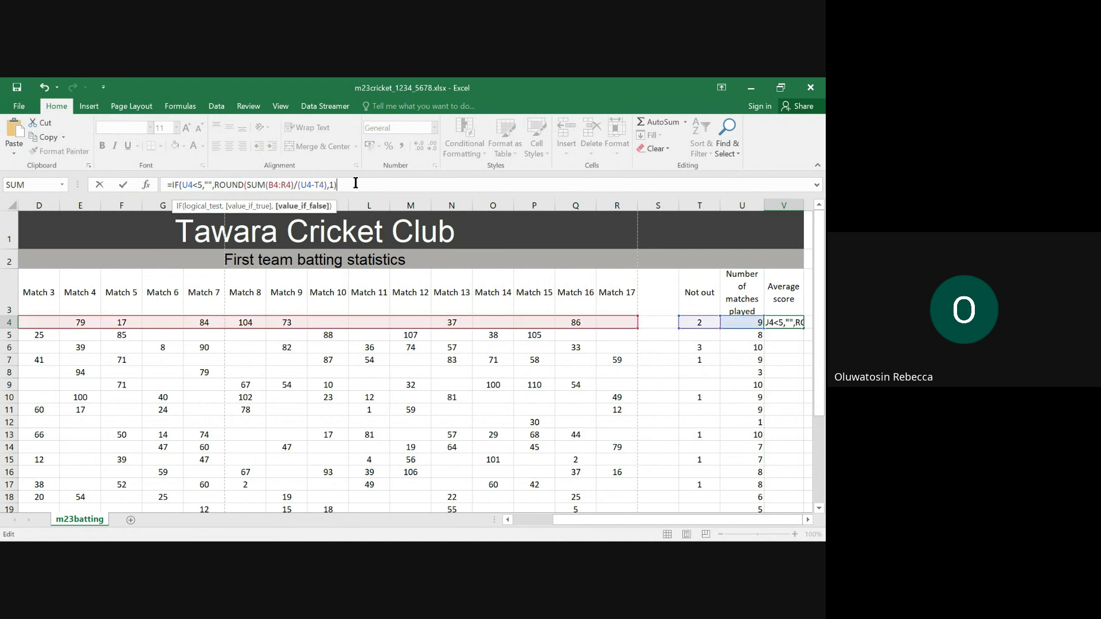
text())
key(Return)
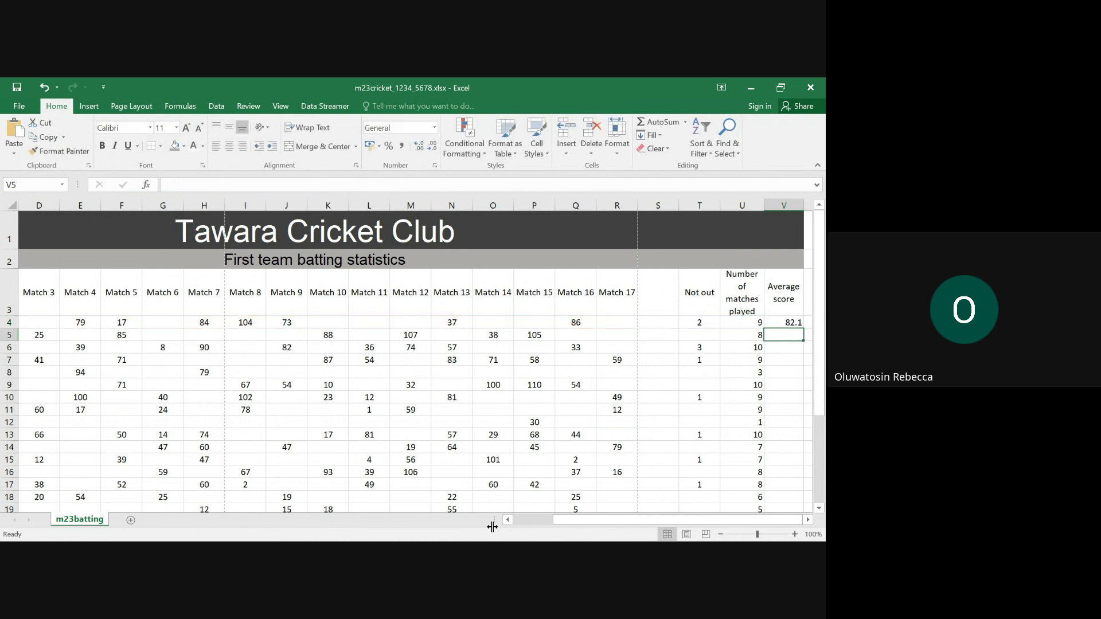
Step: Switch to the exam PDF in Edge and highlight the instruction about hiding contents for fewer than 5 matches
mouse_move(481, 534)
click(319, 452)
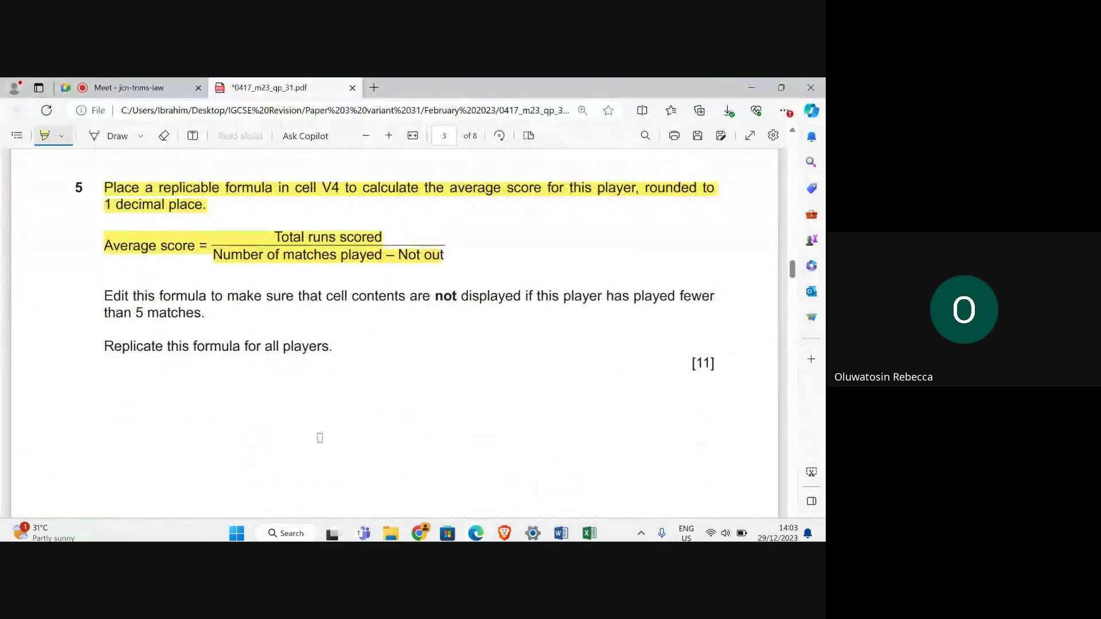
drag(99, 298, 212, 316)
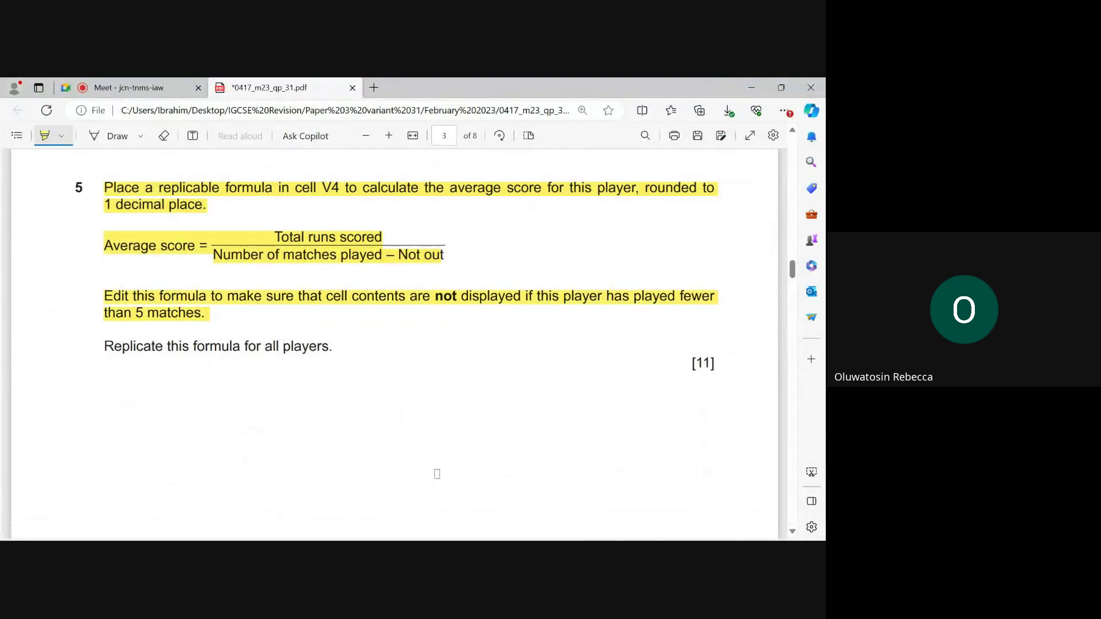
Step: Return to Excel, copy the V4 average score formula down to V31, and check the copied formula in V29
mouse_move(571, 541)
click(590, 474)
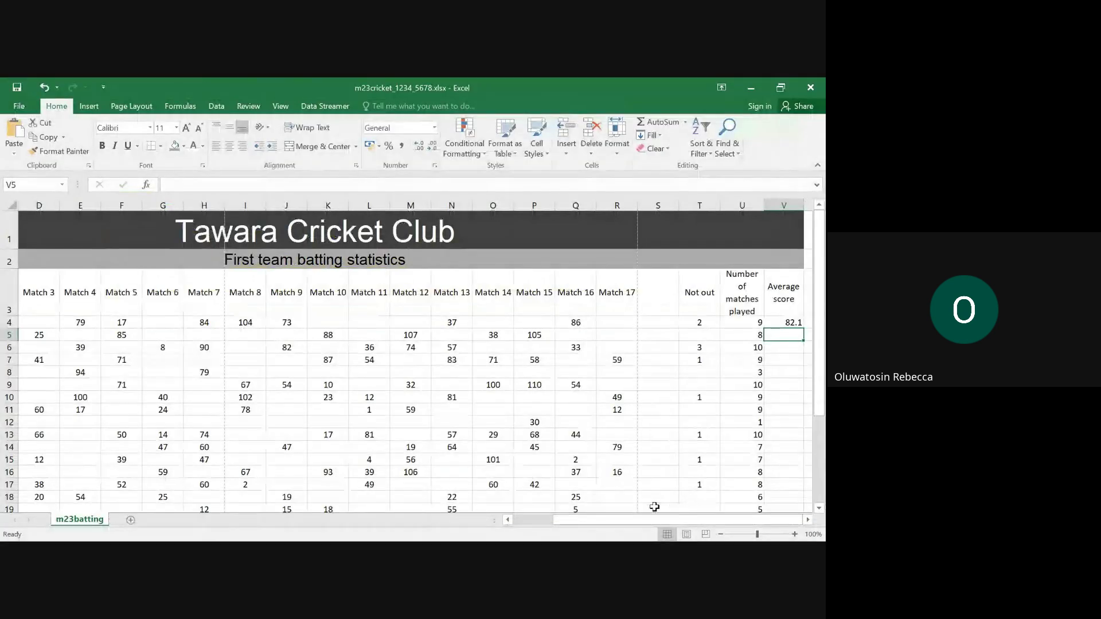
click(791, 320)
mouse_move(805, 330)
mouse_down()
mouse_move(788, 539)
mouse_move(797, 459)
mouse_up()
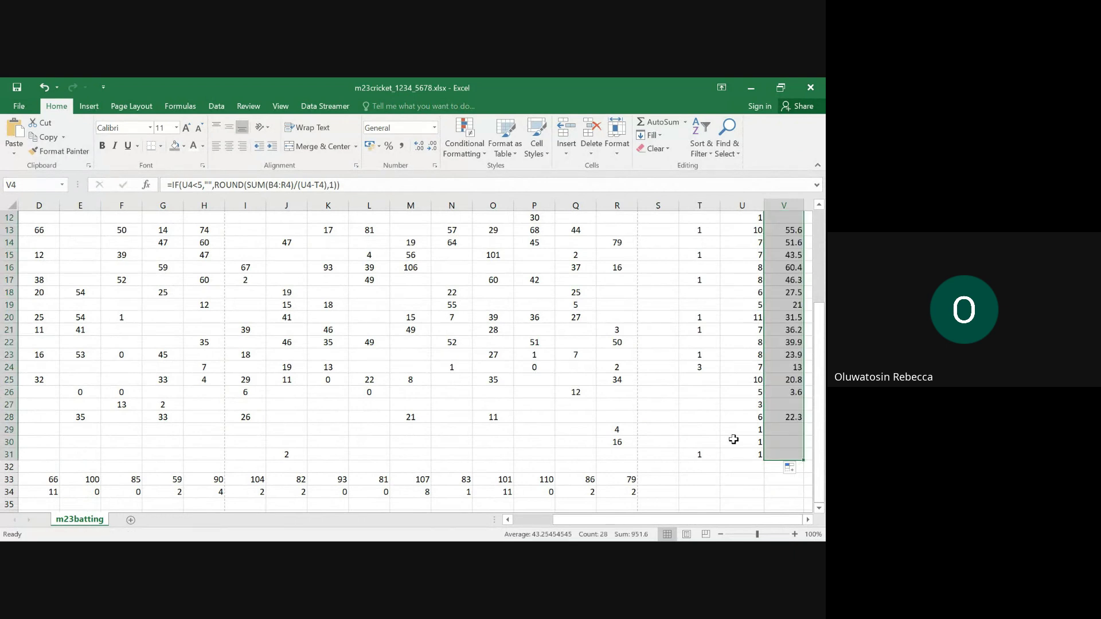
click(781, 430)
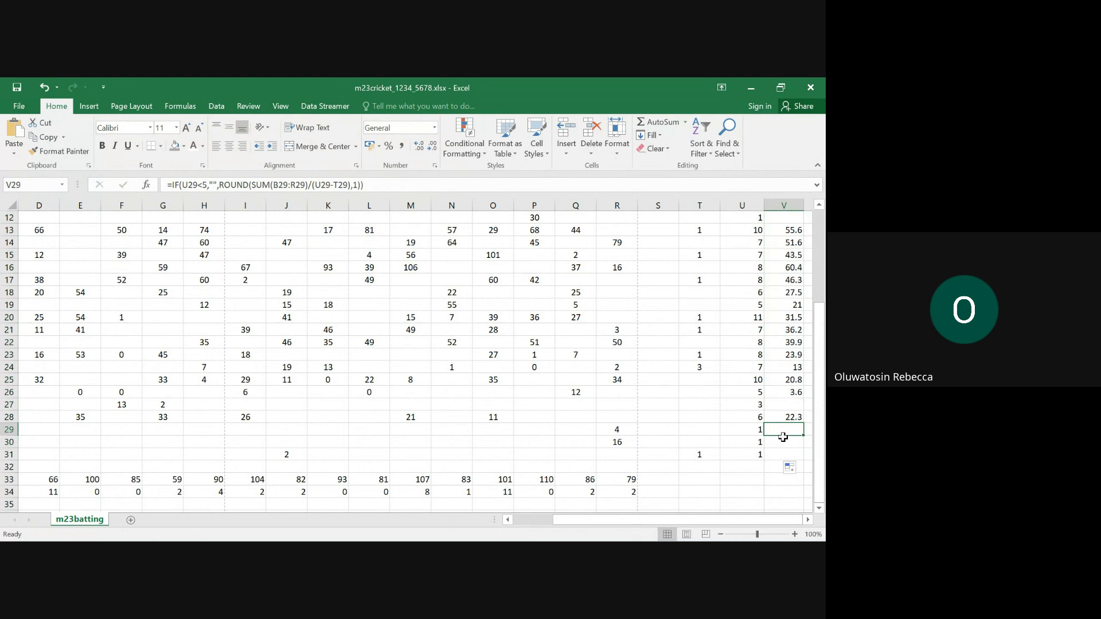
scroll(790, 386, up, 4)
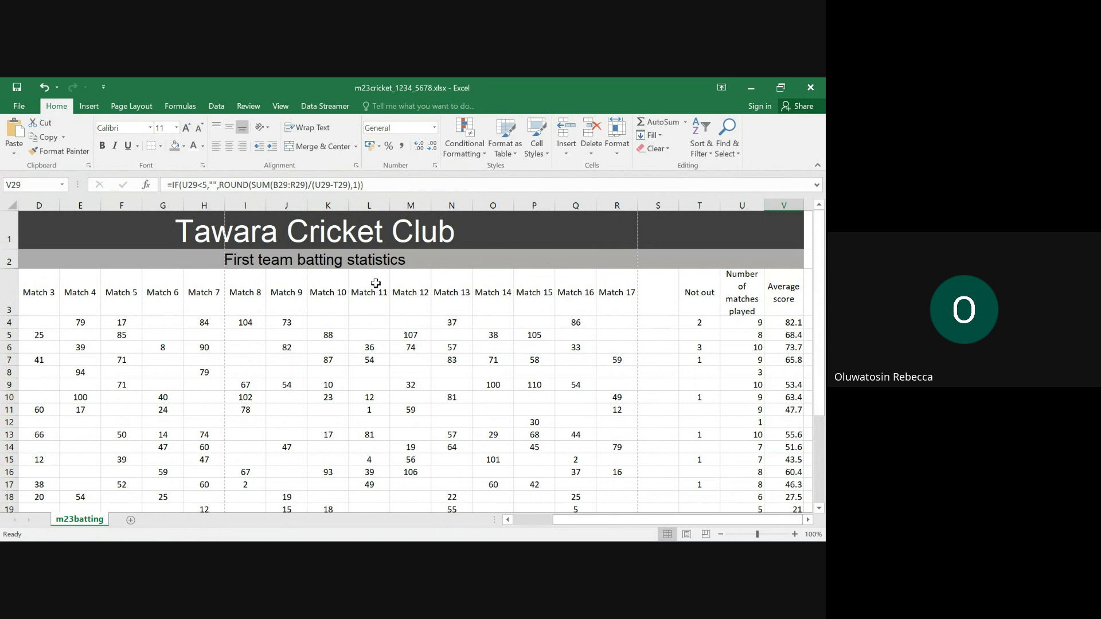
Step: Switch to the exam PDF in Edge and highlight the instruction to replicate the formula for all players
mouse_move(466, 542)
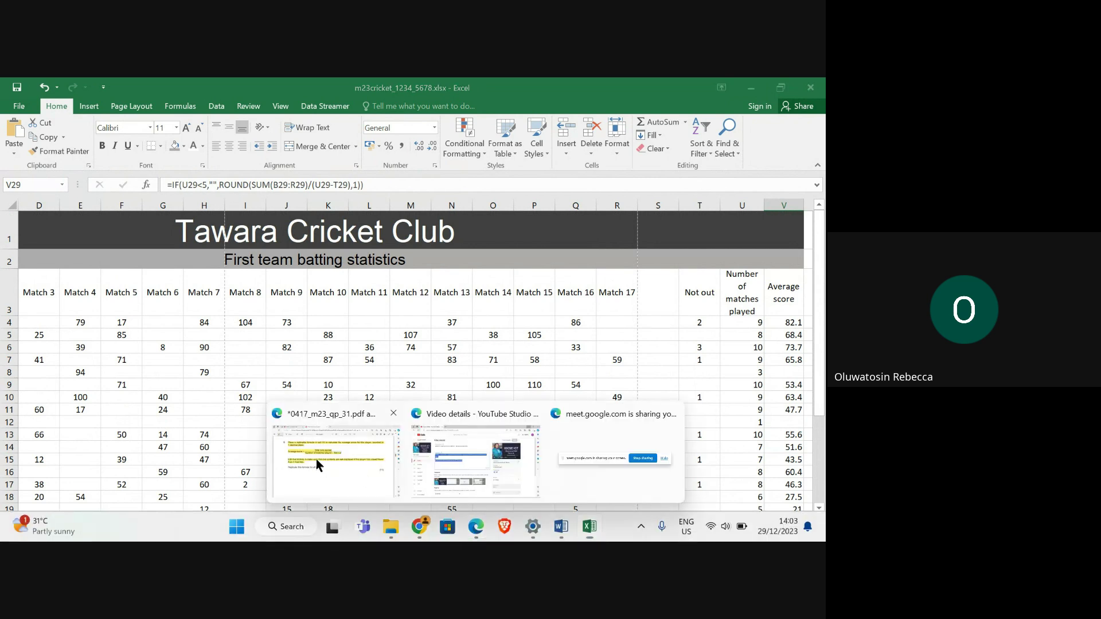
click(331, 469)
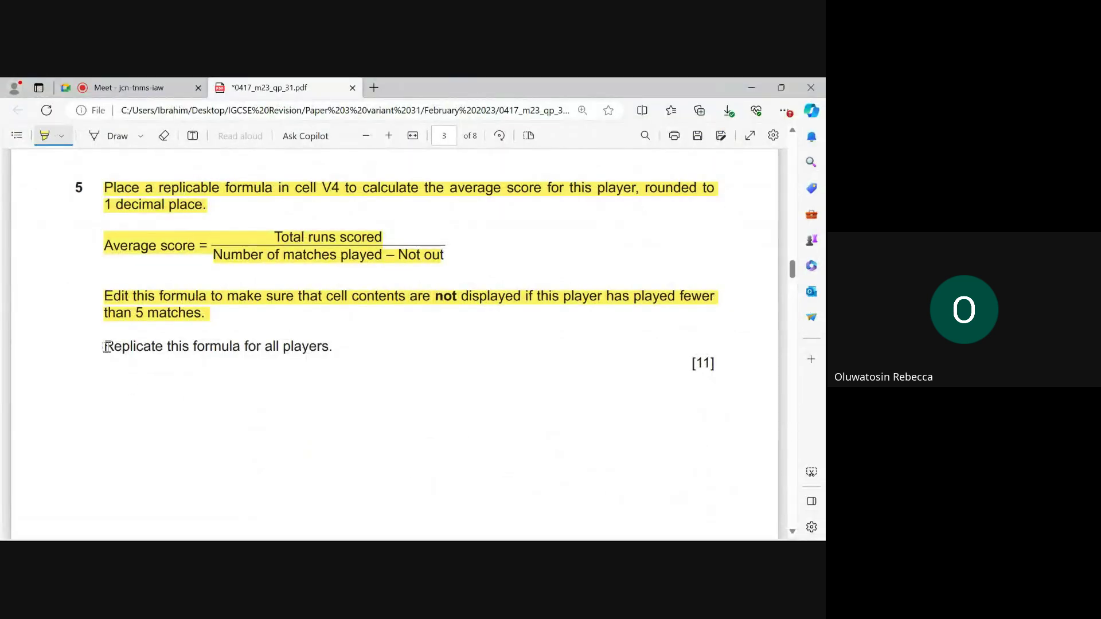
drag(102, 346, 331, 351)
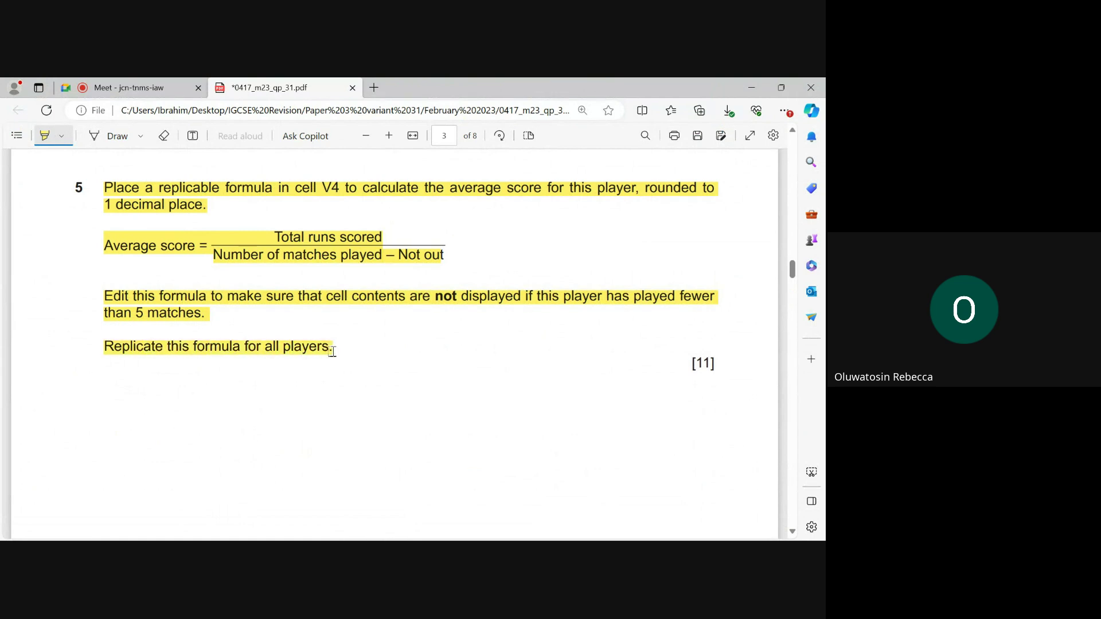
Step: Read task 6 in the exam PDF, then return to Excel and display the formulas in the m23batting sheet
scroll(334, 353, down, 10)
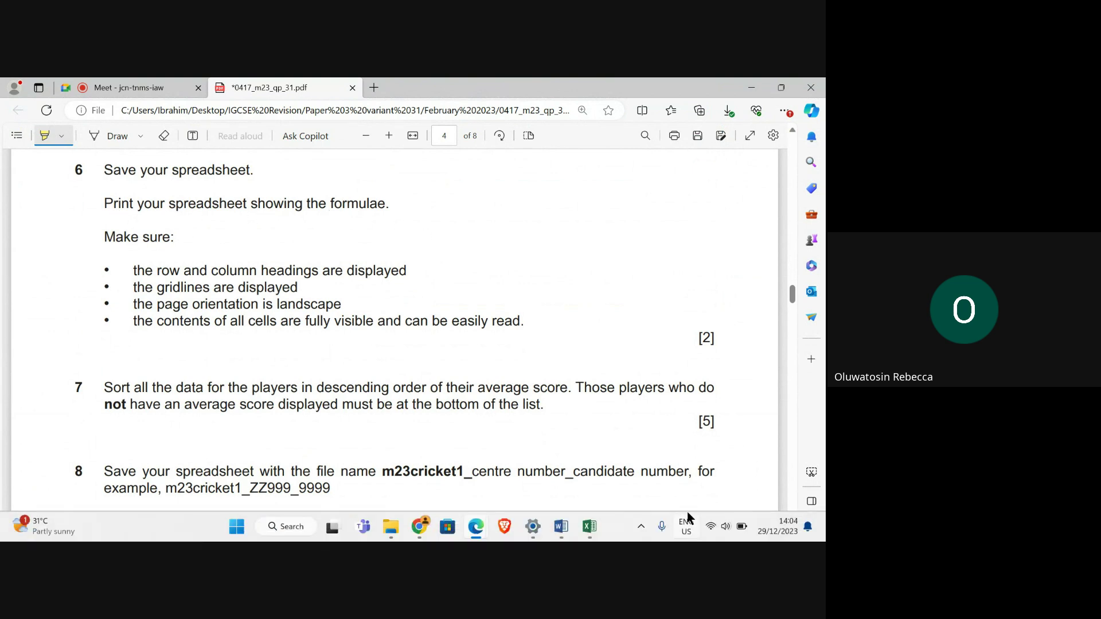
mouse_move(589, 527)
click(584, 434)
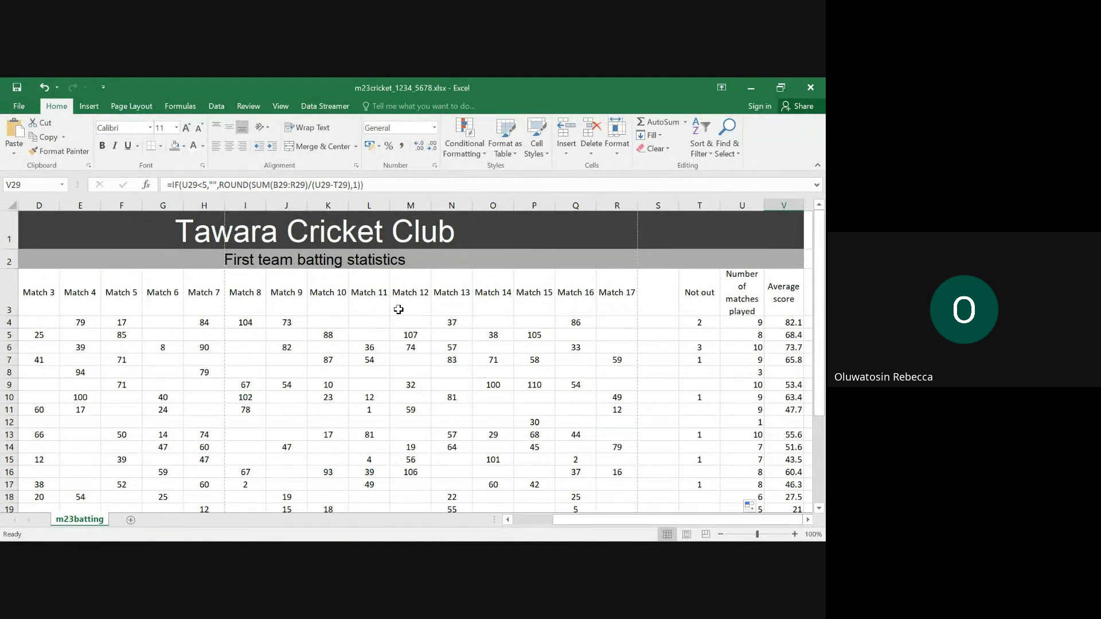
click(181, 107)
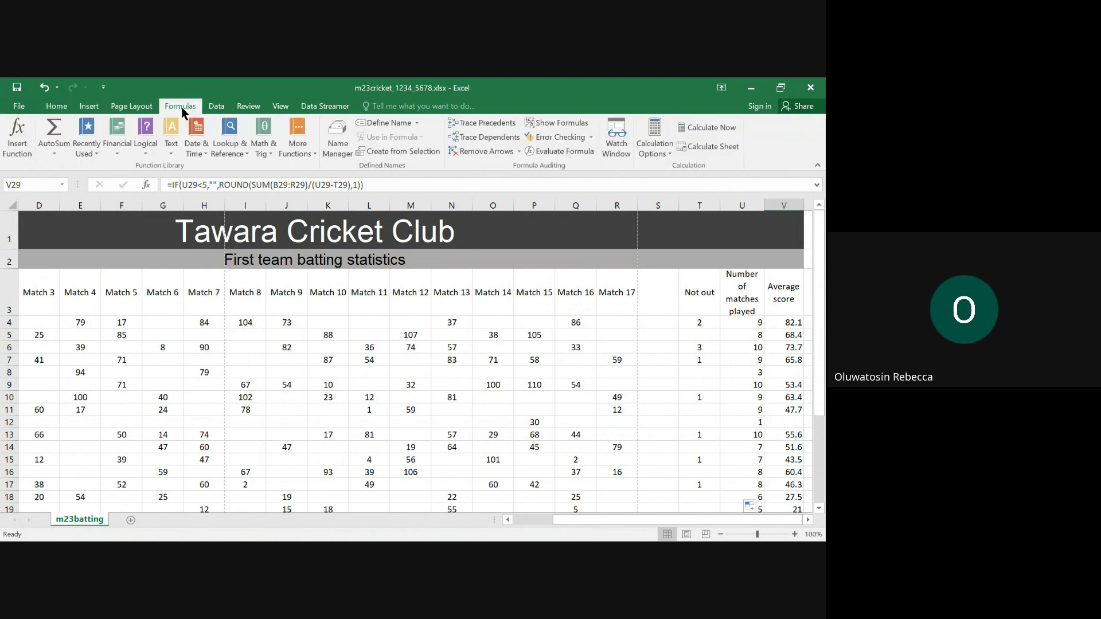
click(546, 126)
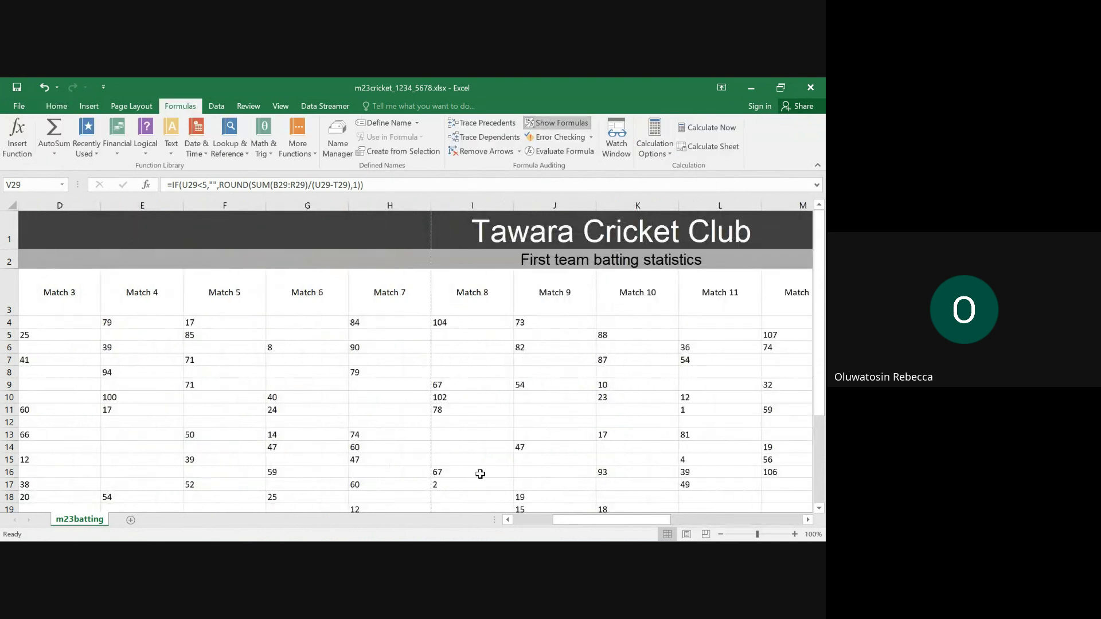
Step: Autofit the Average score column V so its full formulas fit
drag(591, 522, 728, 532)
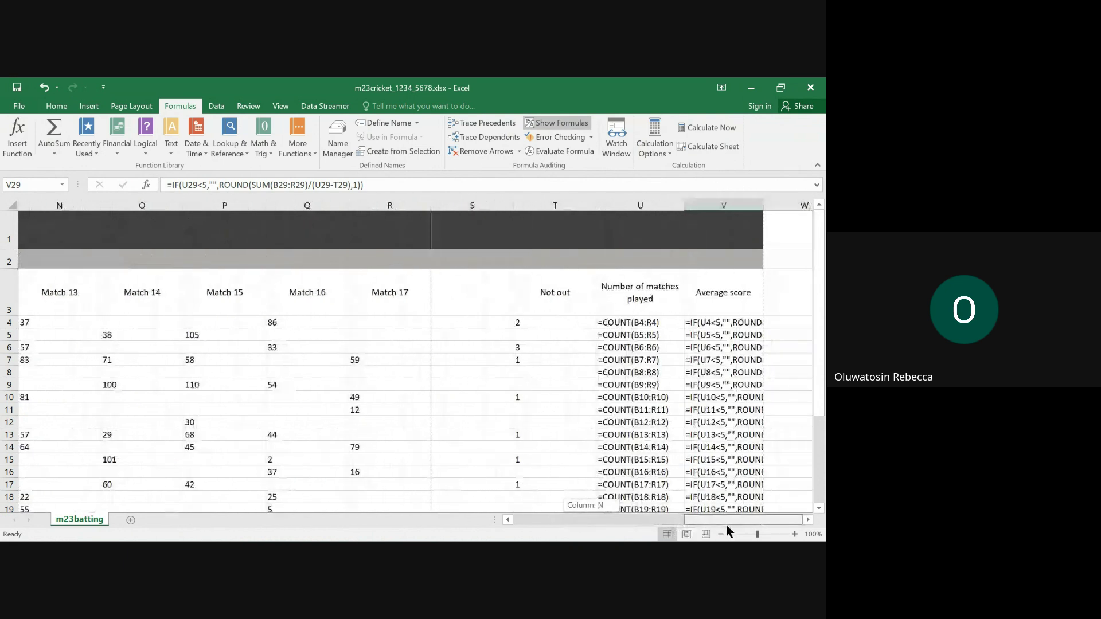
scroll(694, 427, down, 9)
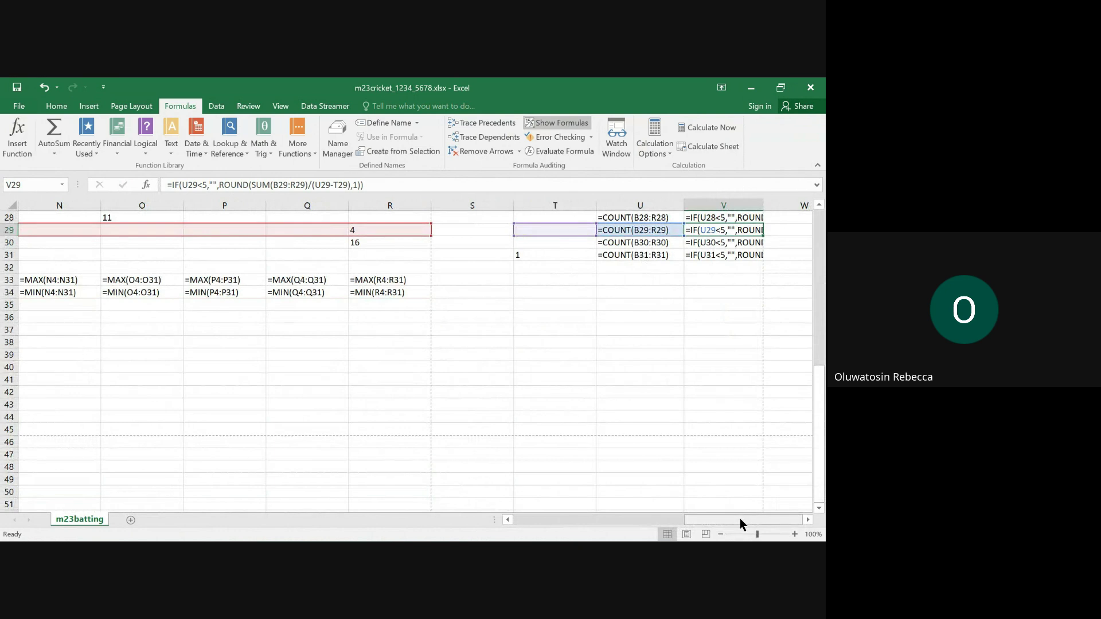
double_click(762, 205)
Step: Examine the displayed formulas across the sheet, from the average score column back to the player names and match maximums
drag(695, 521, 750, 521)
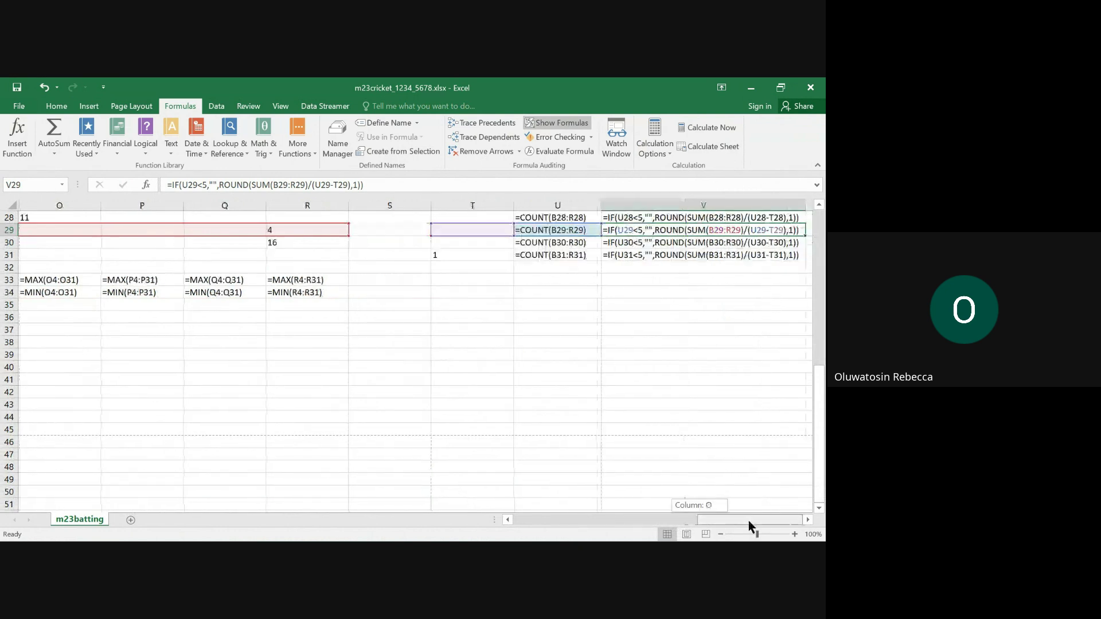
scroll(733, 430, up, 1)
scroll(732, 429, up, 8)
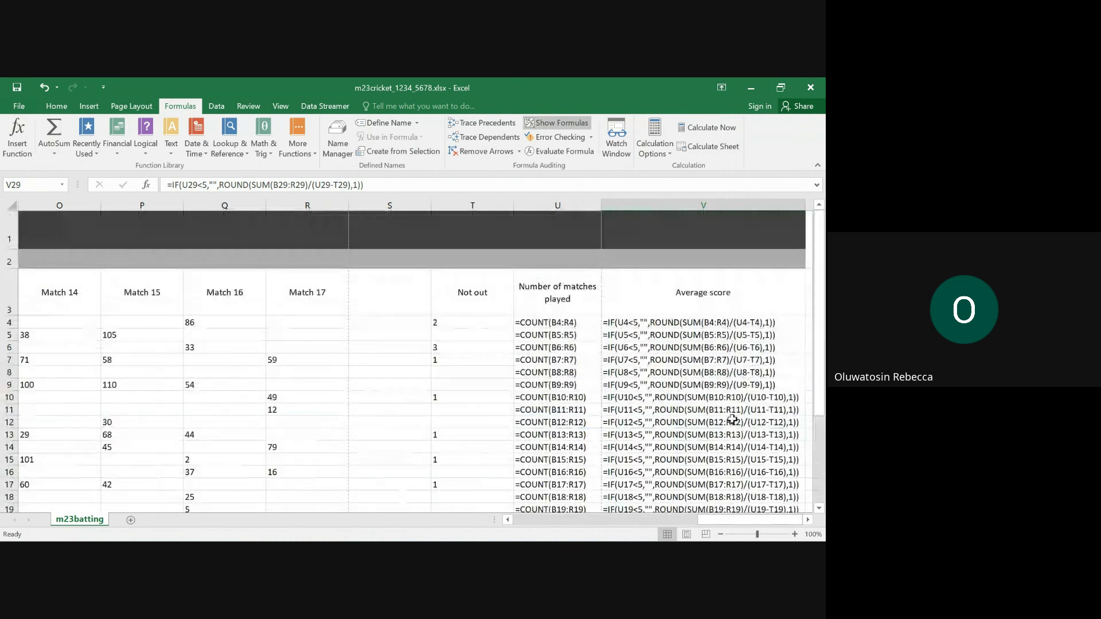
scroll(732, 427, down, 3)
drag(748, 519, 534, 520)
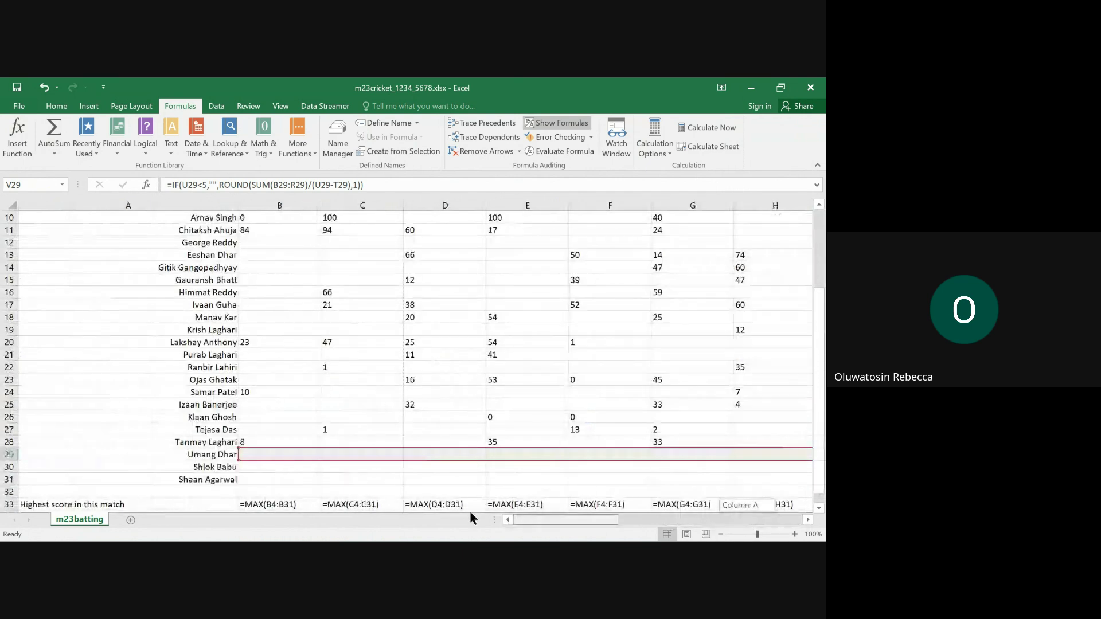
scroll(430, 425, down, 5)
scroll(330, 361, up, 8)
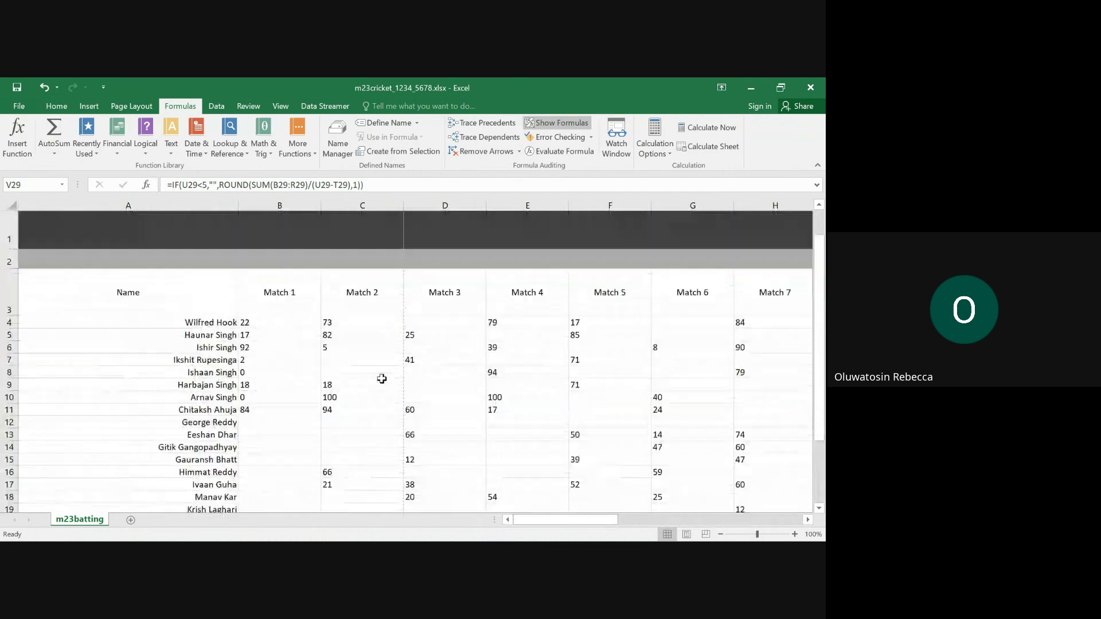
scroll(383, 379, down, 5)
scroll(384, 380, up, 5)
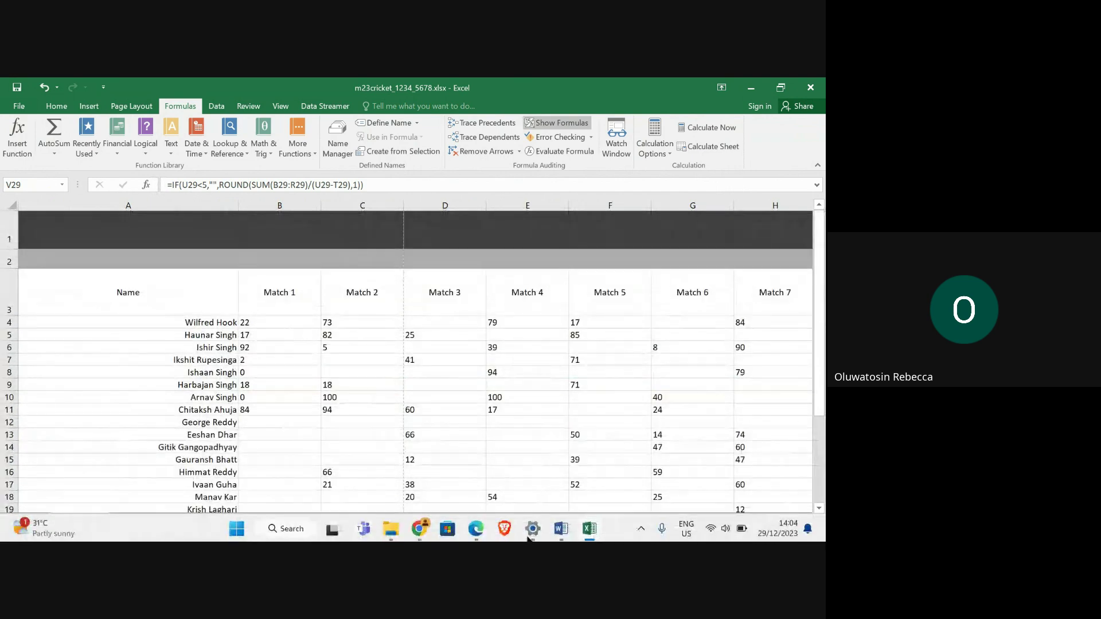
Step: Check task 6's printing requirements again in the exam PDF in Edge, then return to the Excel workbook
mouse_move(476, 526)
click(345, 485)
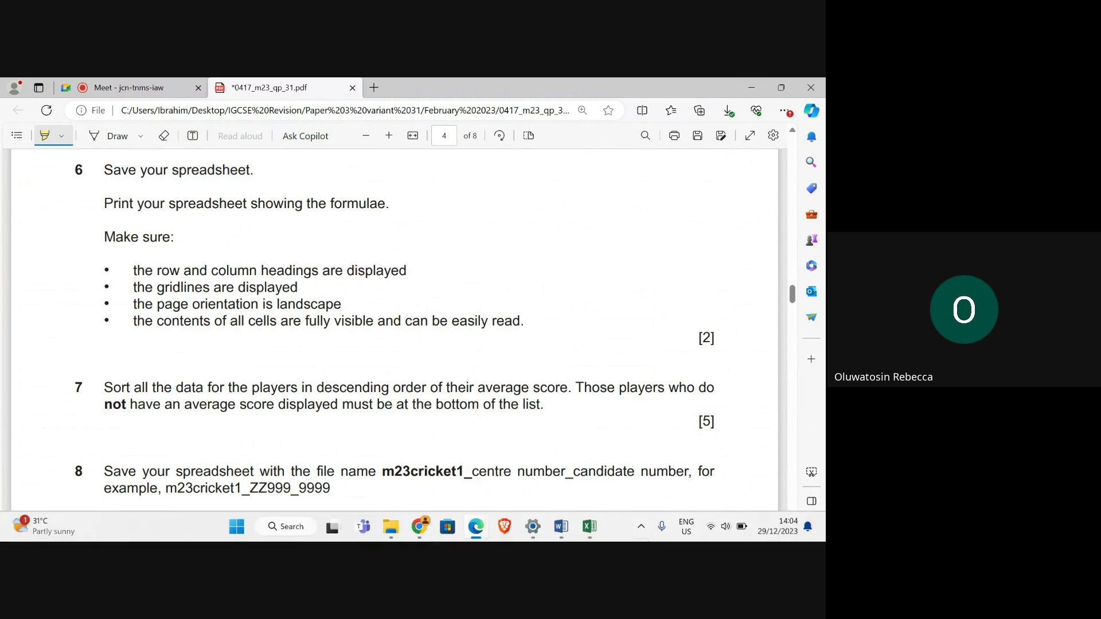
mouse_move(594, 531)
click(572, 463)
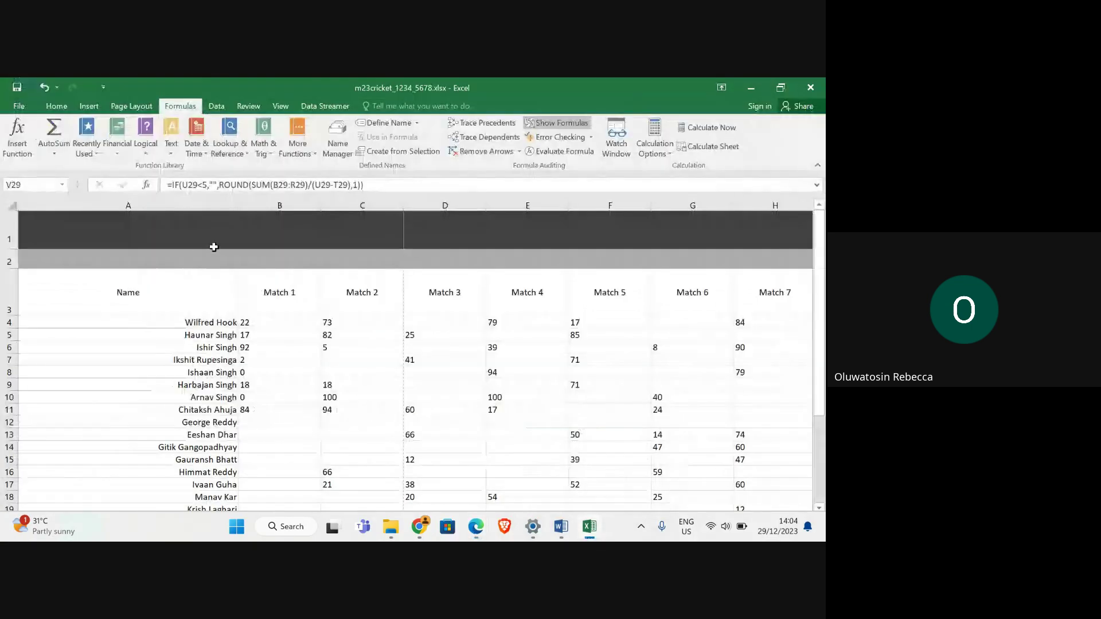
Step: Set the sheet's print setup to landscape orientation with gridlines and row and column headings included
click(19, 107)
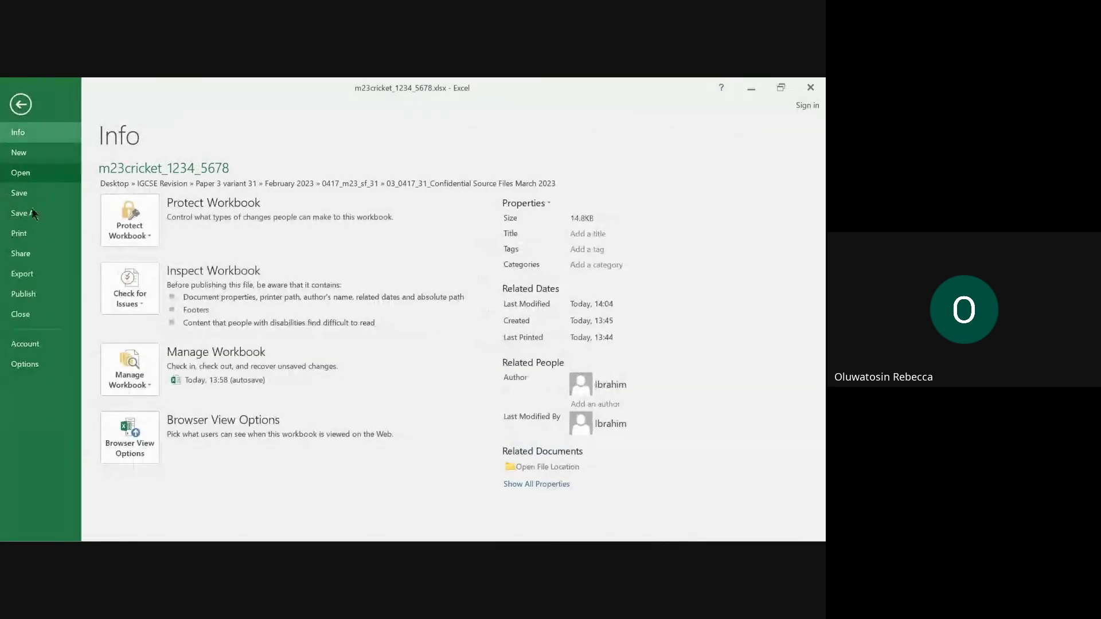
click(39, 240)
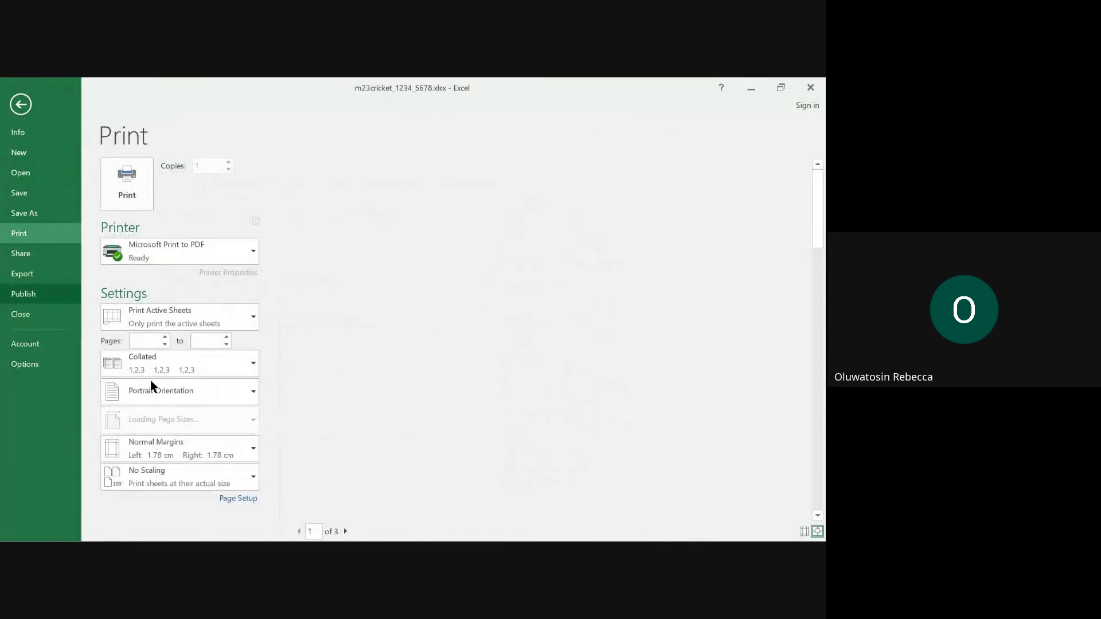
click(239, 500)
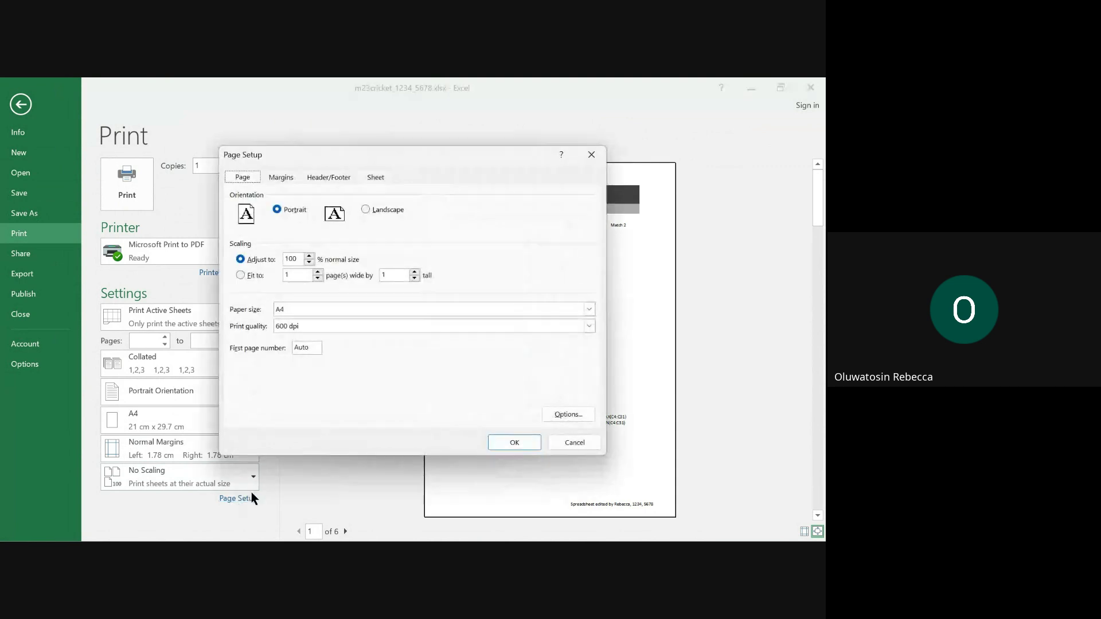
click(366, 211)
click(370, 179)
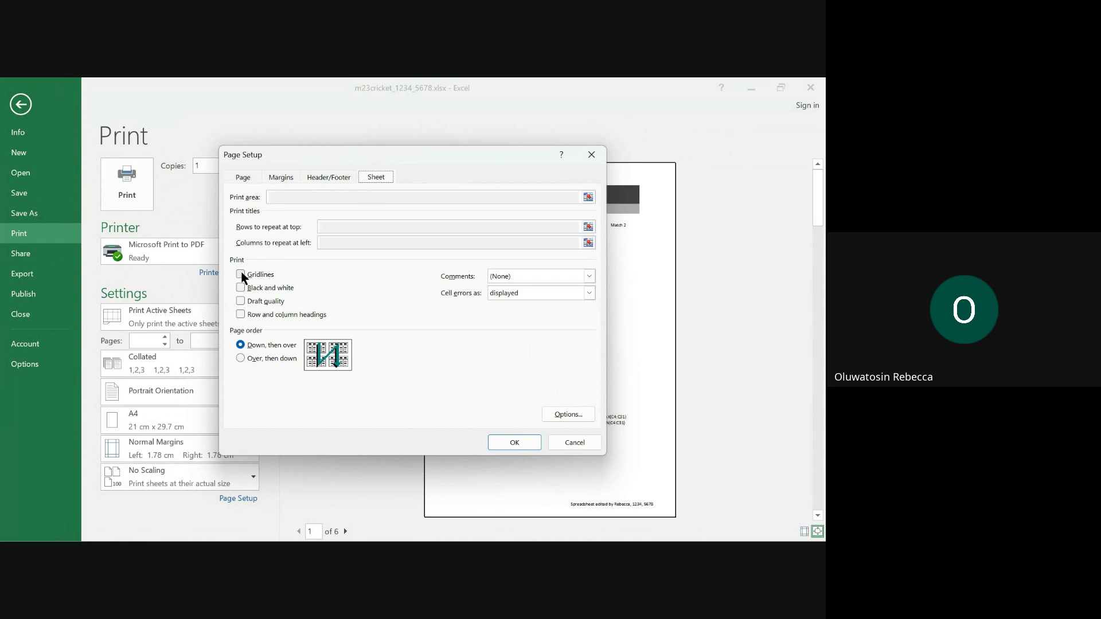
click(241, 276)
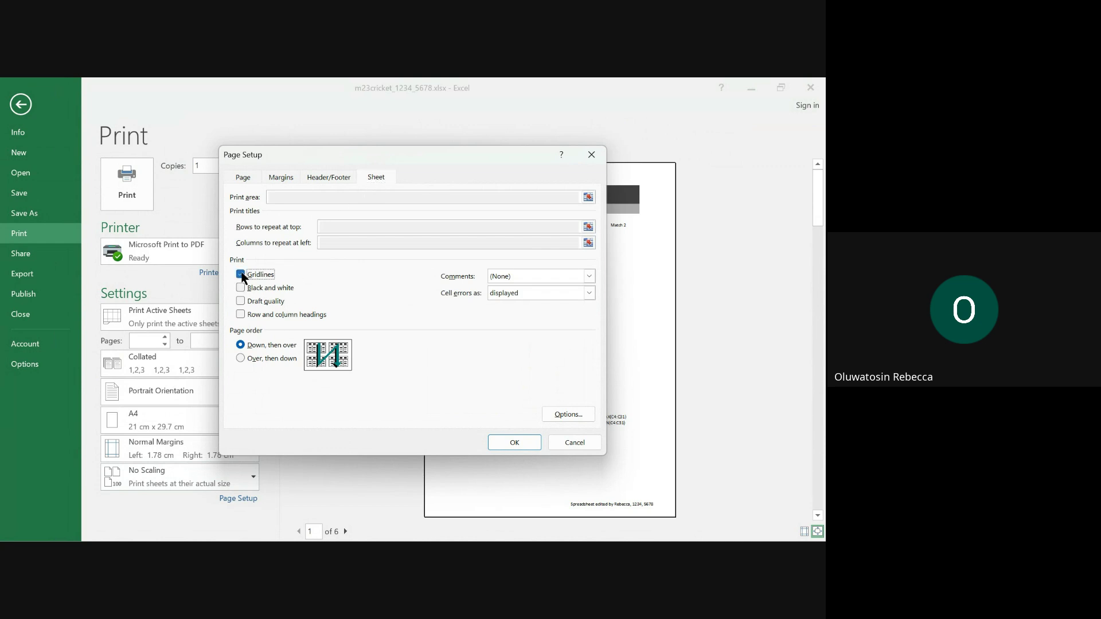
click(242, 315)
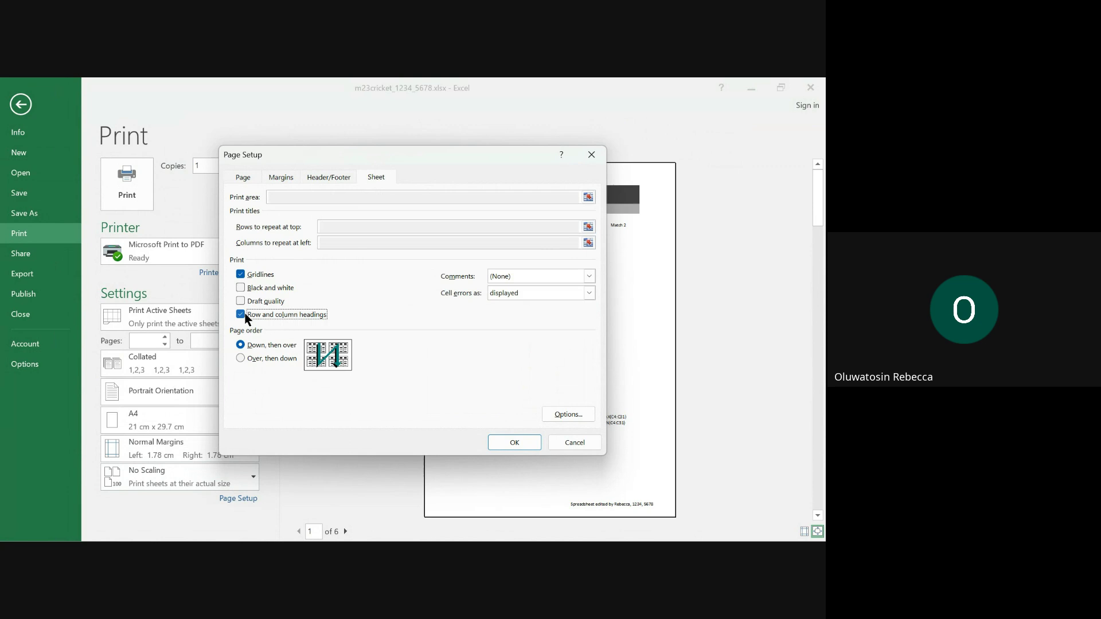
click(521, 445)
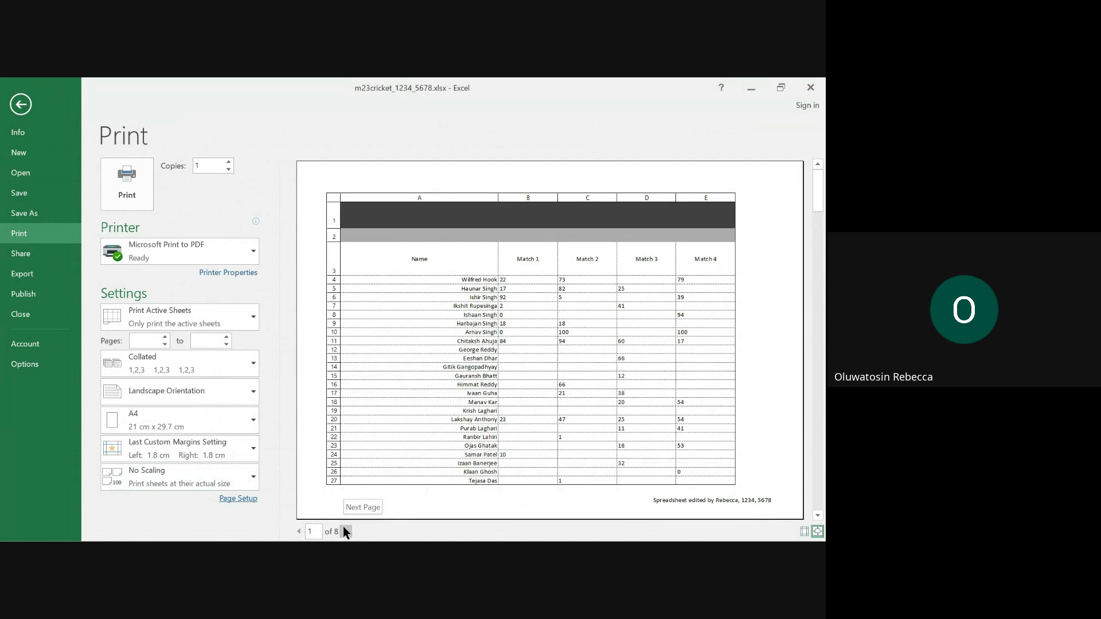
Step: Examine the print preview pages to check that the formulas and cell contents are fully visible
click(346, 532)
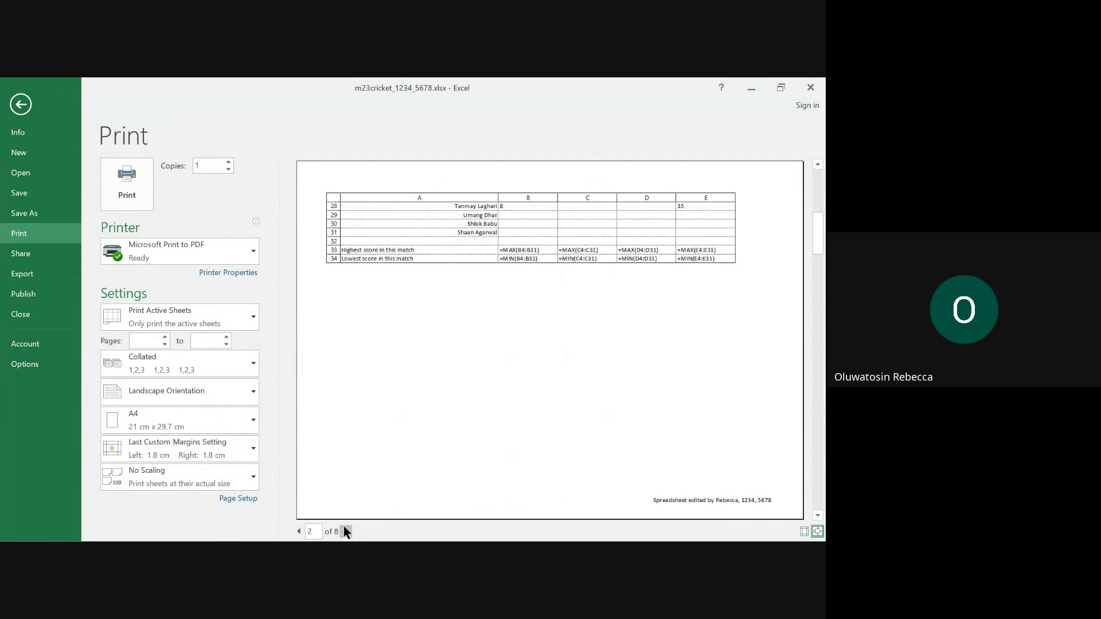
click(346, 531)
click(345, 532)
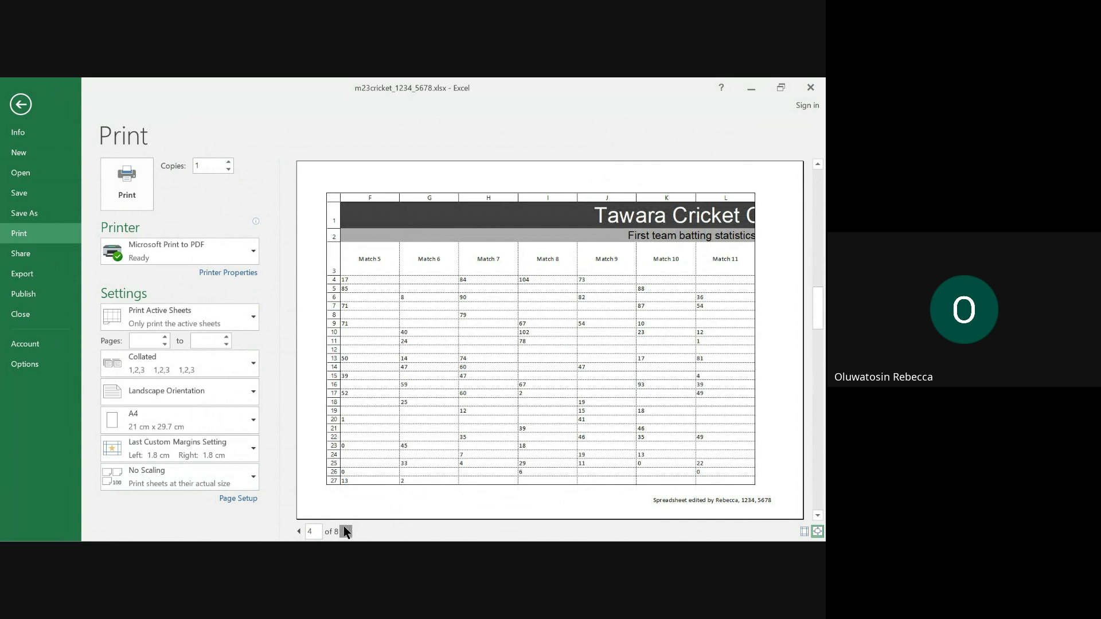
click(346, 532)
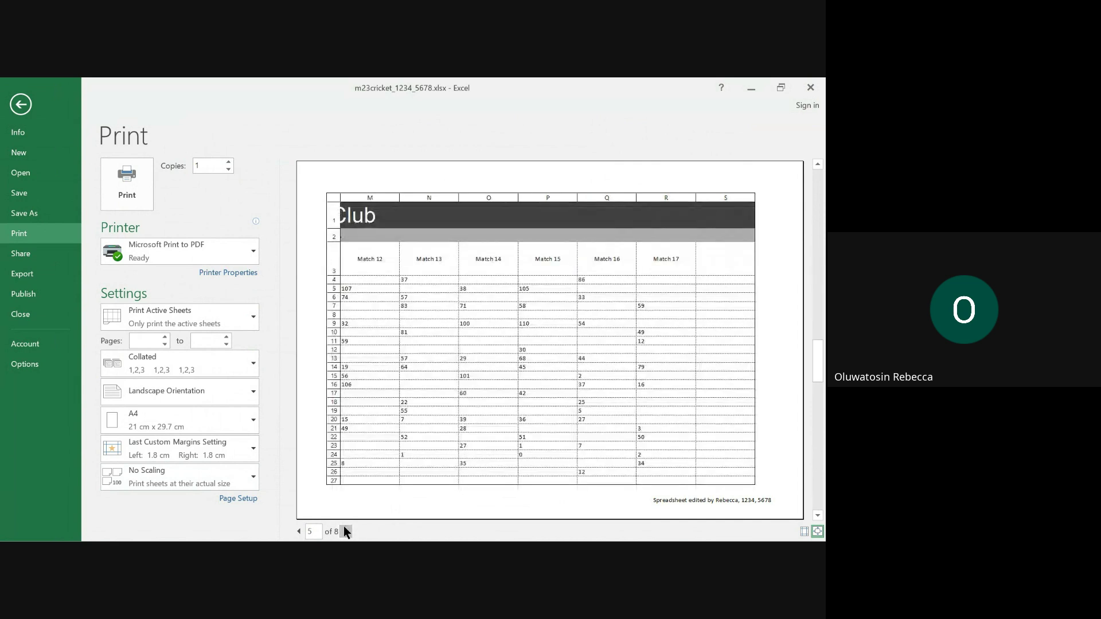
click(345, 532)
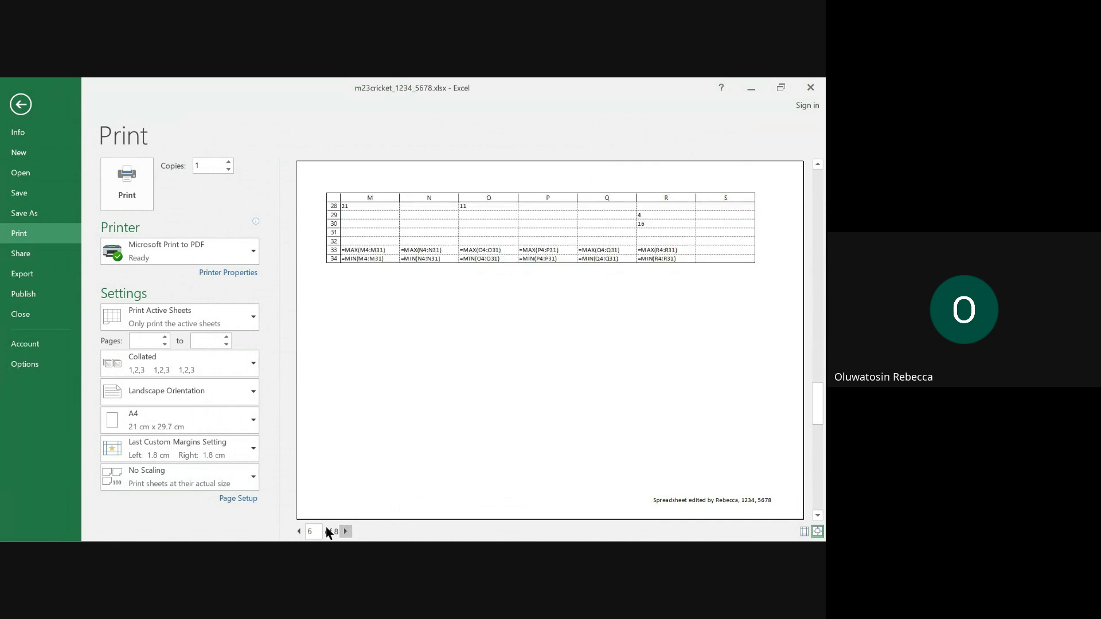
click(299, 532)
click(299, 532)
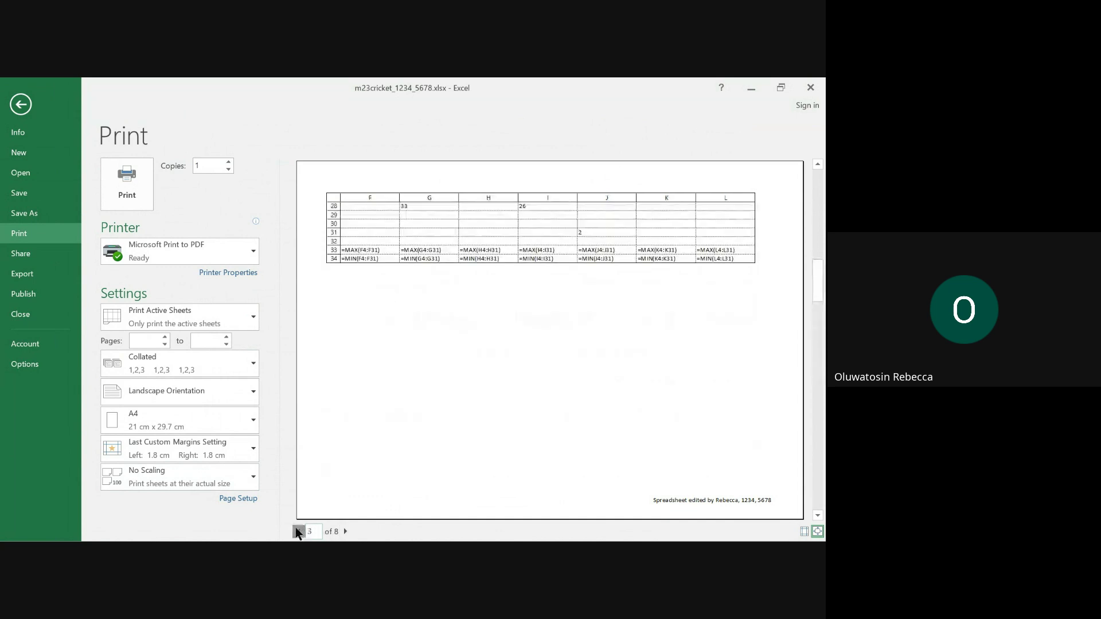
click(298, 532)
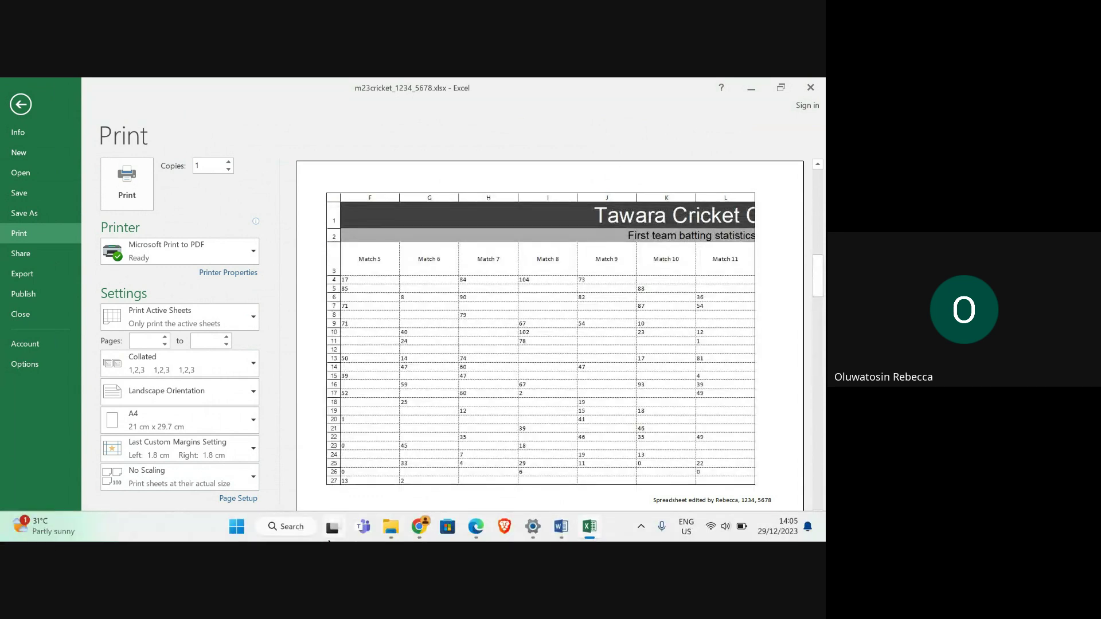
Step: Recheck task 6's print requirements in the exam PDF in Edge, then return to the print preview in Excel
mouse_move(476, 526)
click(328, 450)
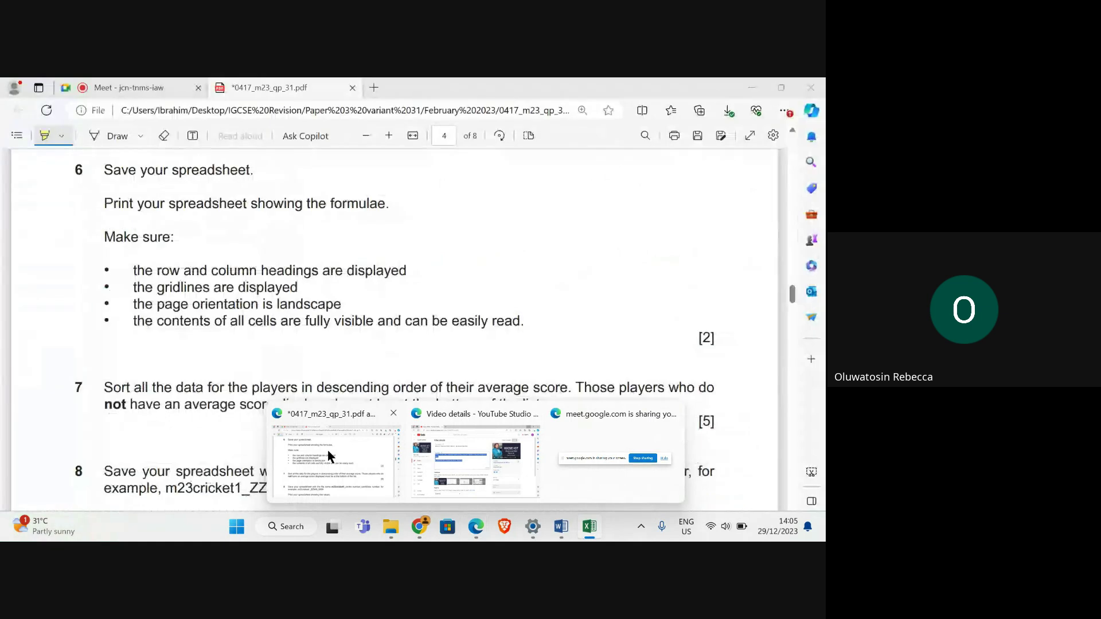
mouse_move(607, 524)
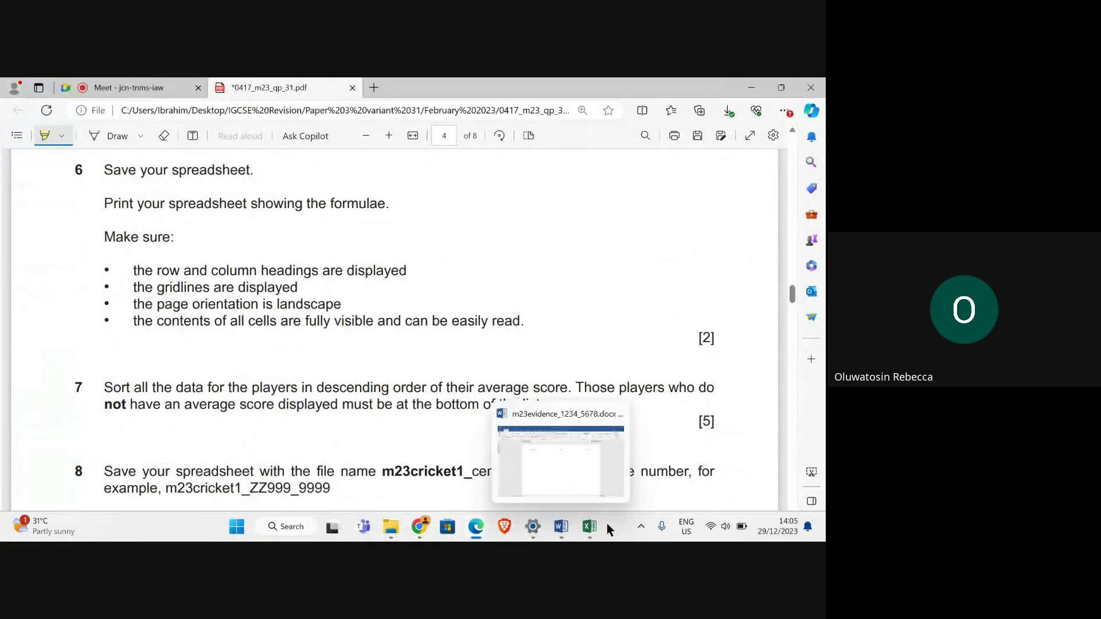
click(592, 472)
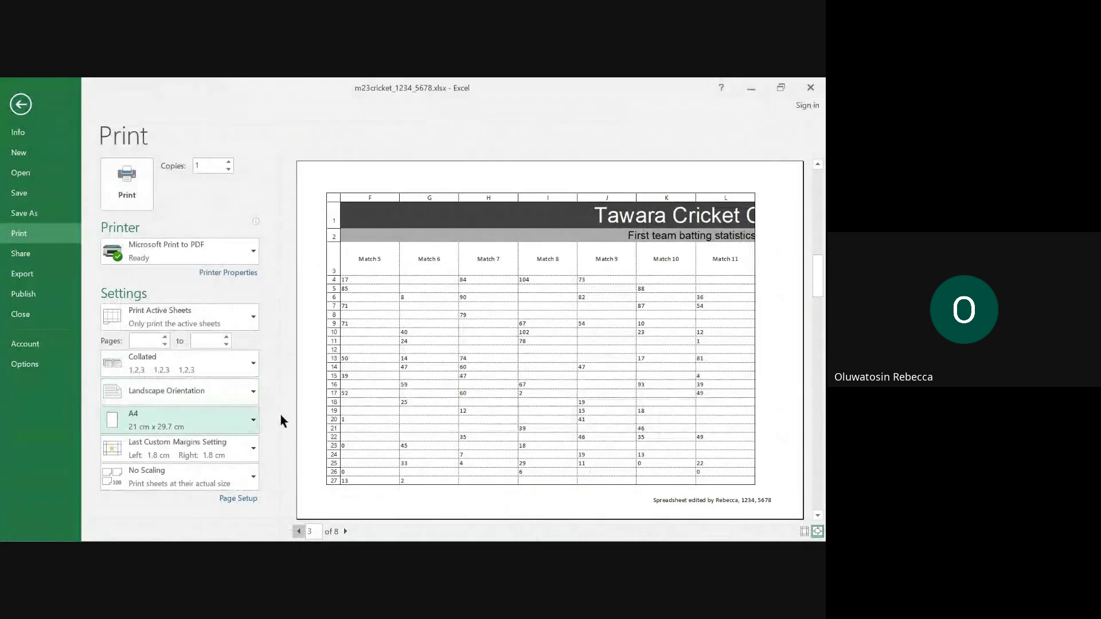
Step: Try Fit All Columns on One Page and Fit All Rows on One Page for the printout, then restore No Scaling and leave the print view
click(248, 470)
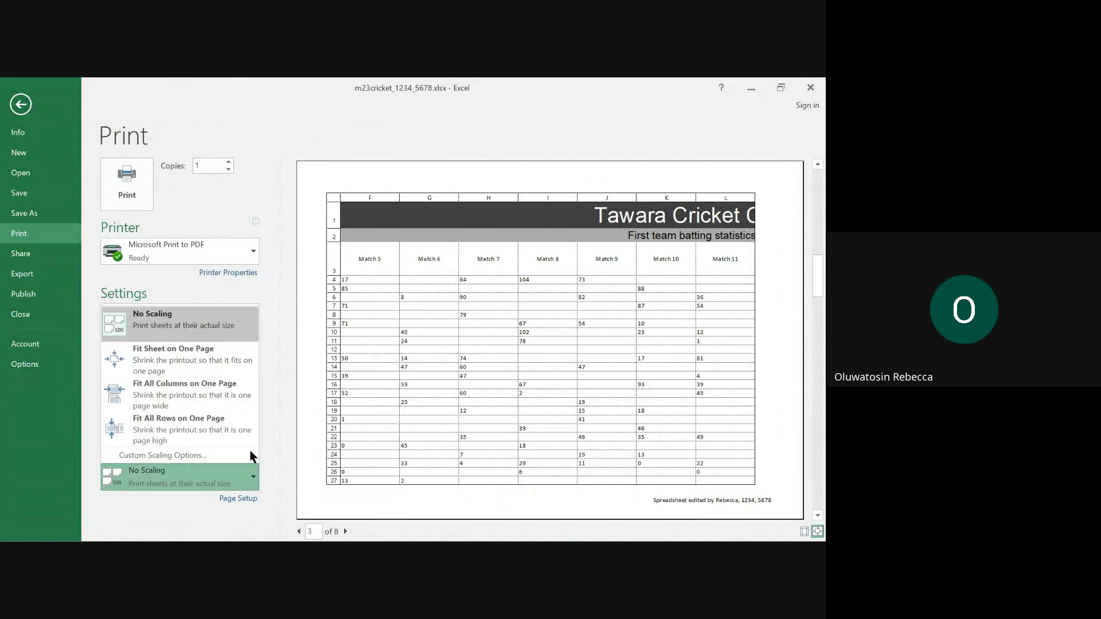
click(178, 393)
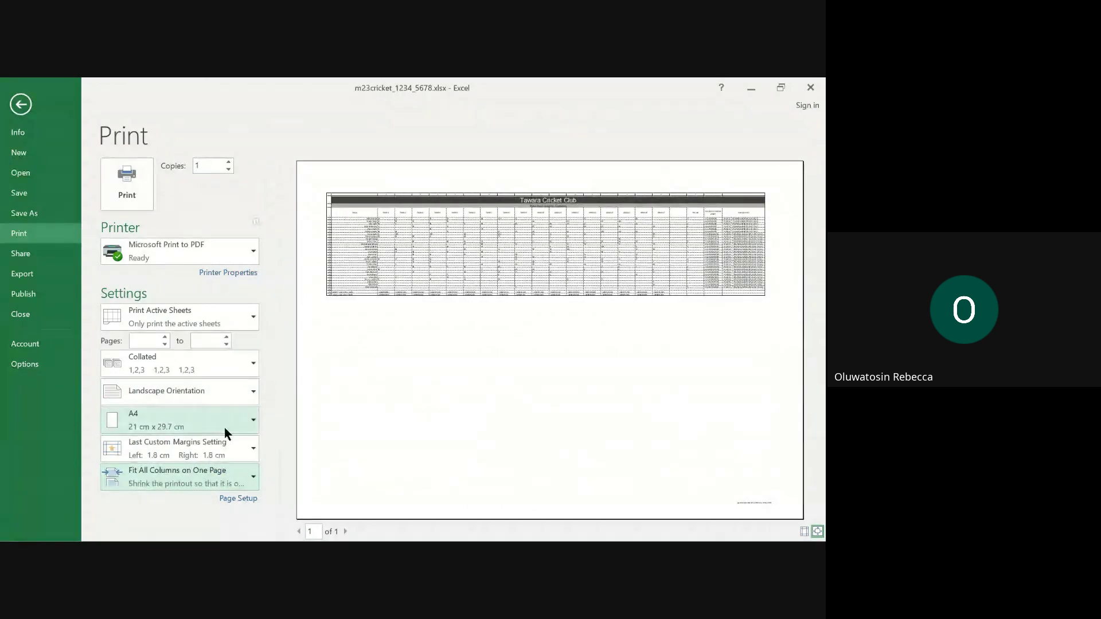
click(239, 472)
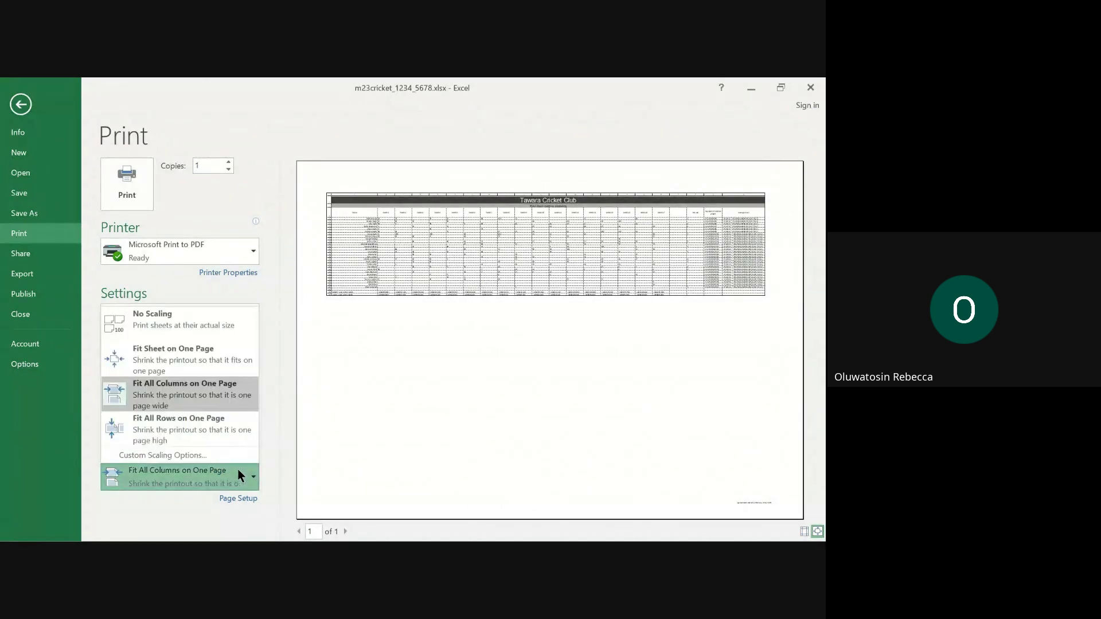
click(160, 430)
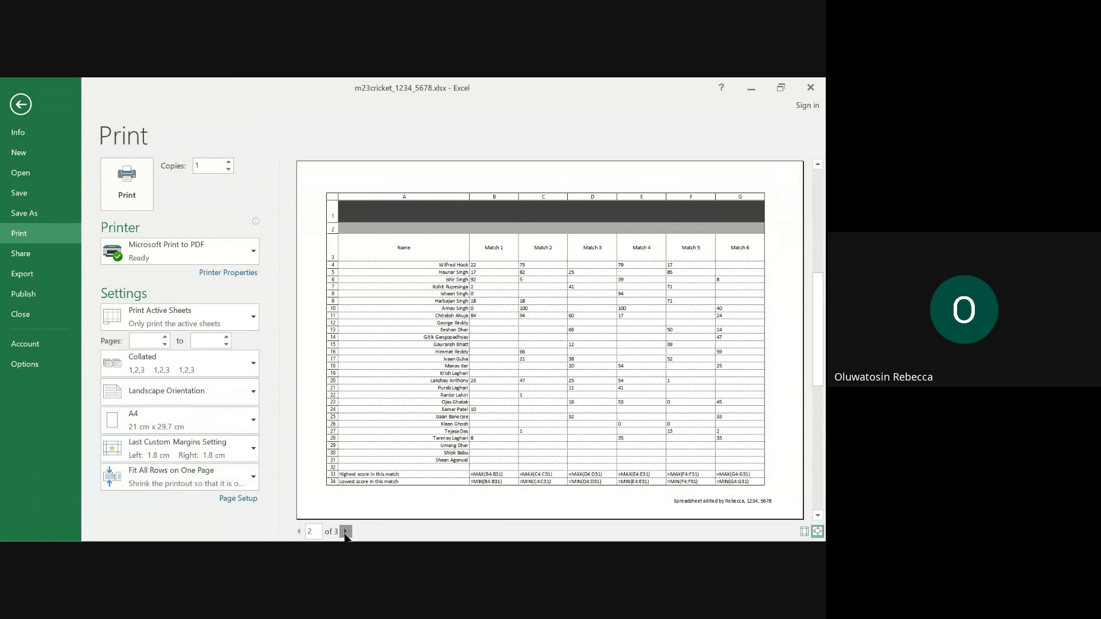
click(346, 532)
click(346, 532)
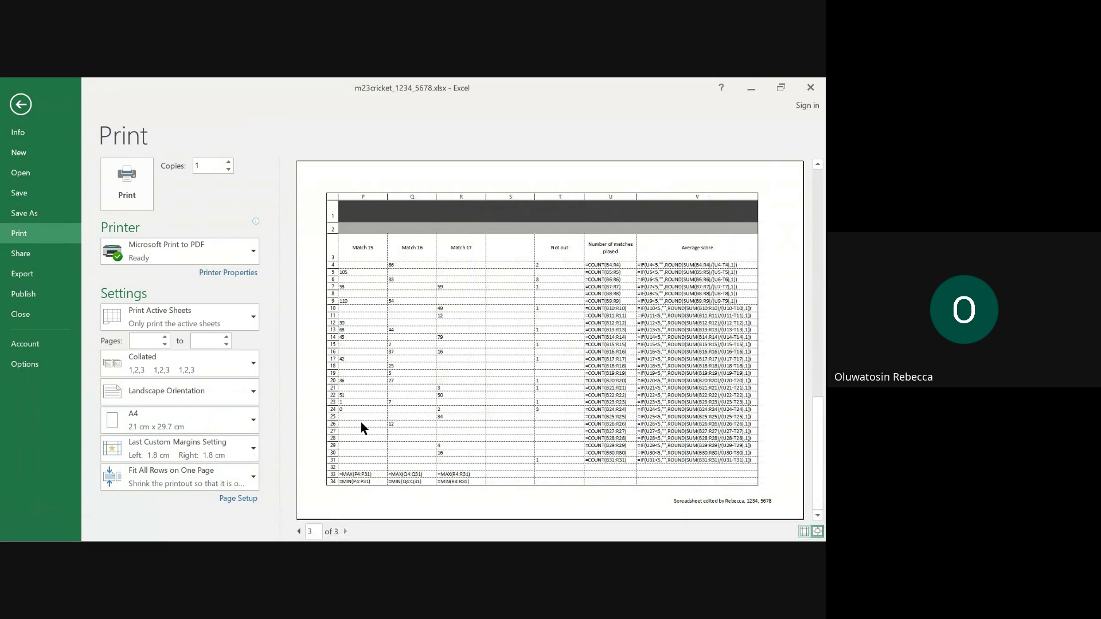
click(298, 532)
click(298, 533)
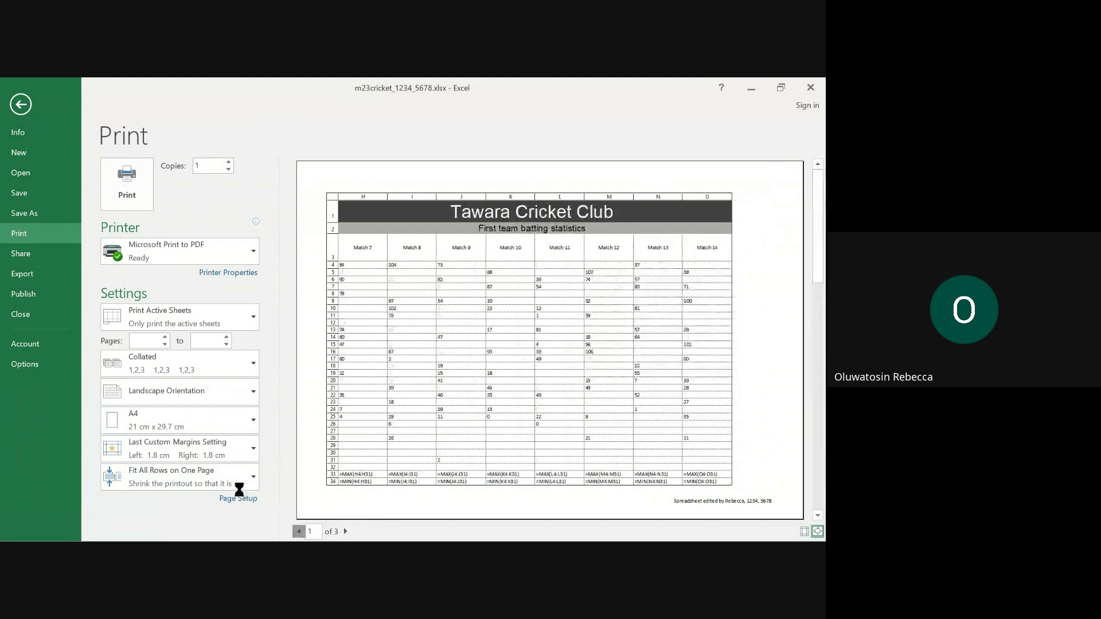
click(235, 480)
click(197, 314)
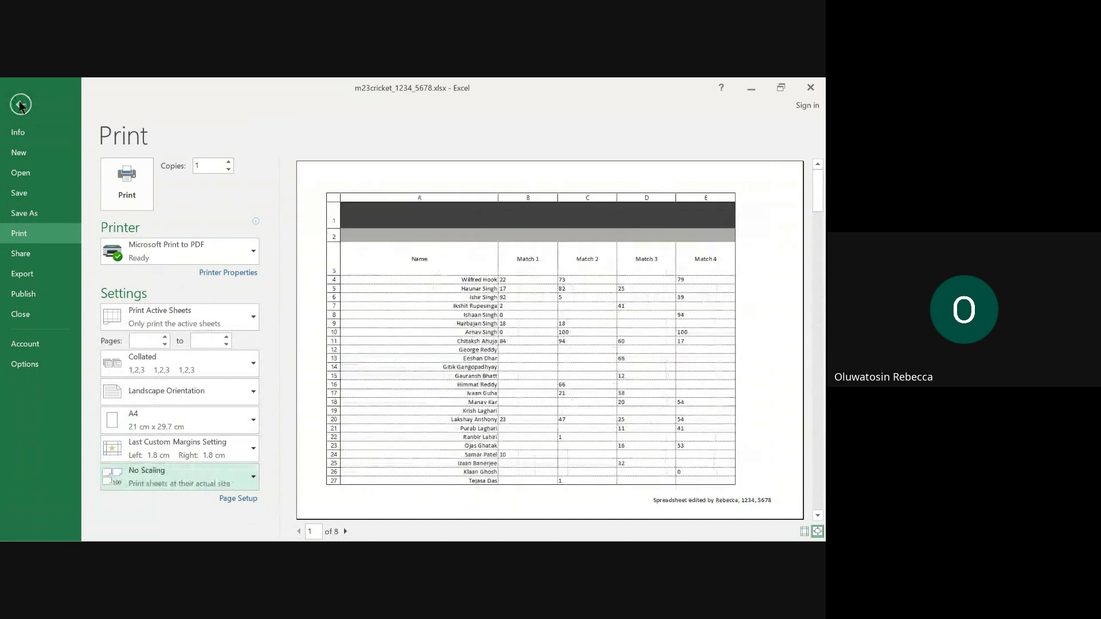
click(23, 106)
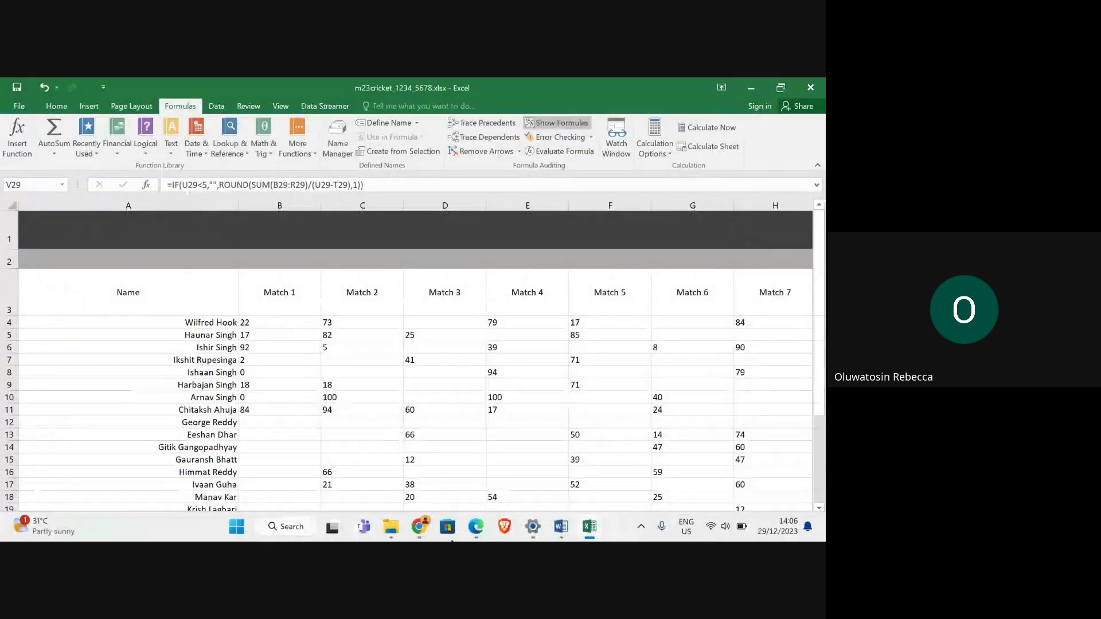
Step: Switch to the exam PDF in Edge, highlight the whole task 6 text and read task 7's sorting instructions
mouse_move(476, 527)
click(373, 498)
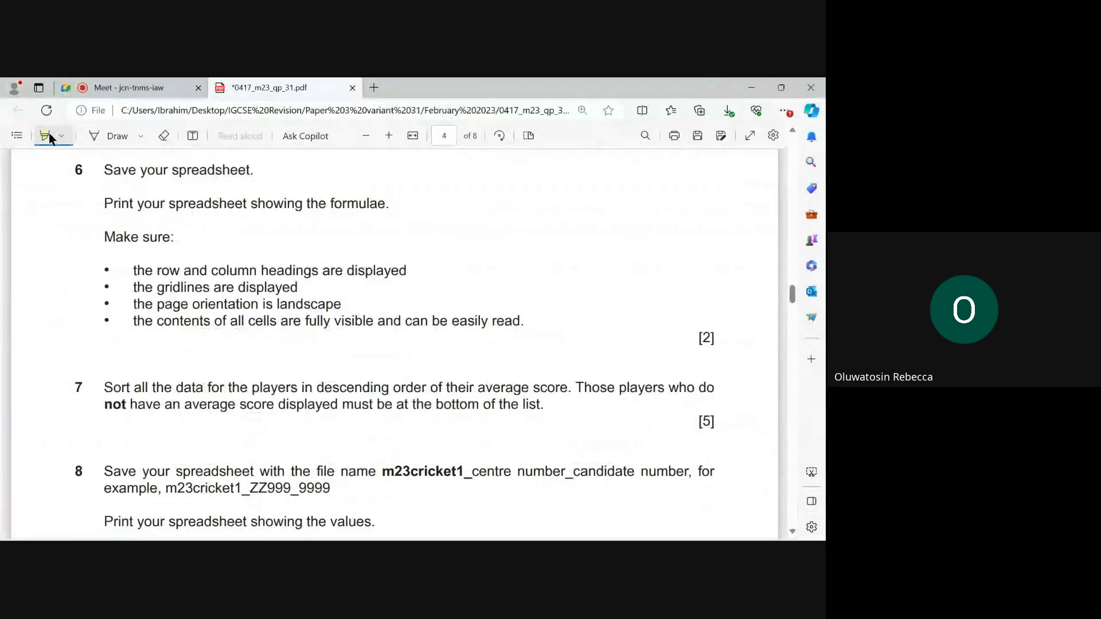
mouse_move(105, 172)
mouse_down()
mouse_move(178, 238)
mouse_move(539, 320)
mouse_up()
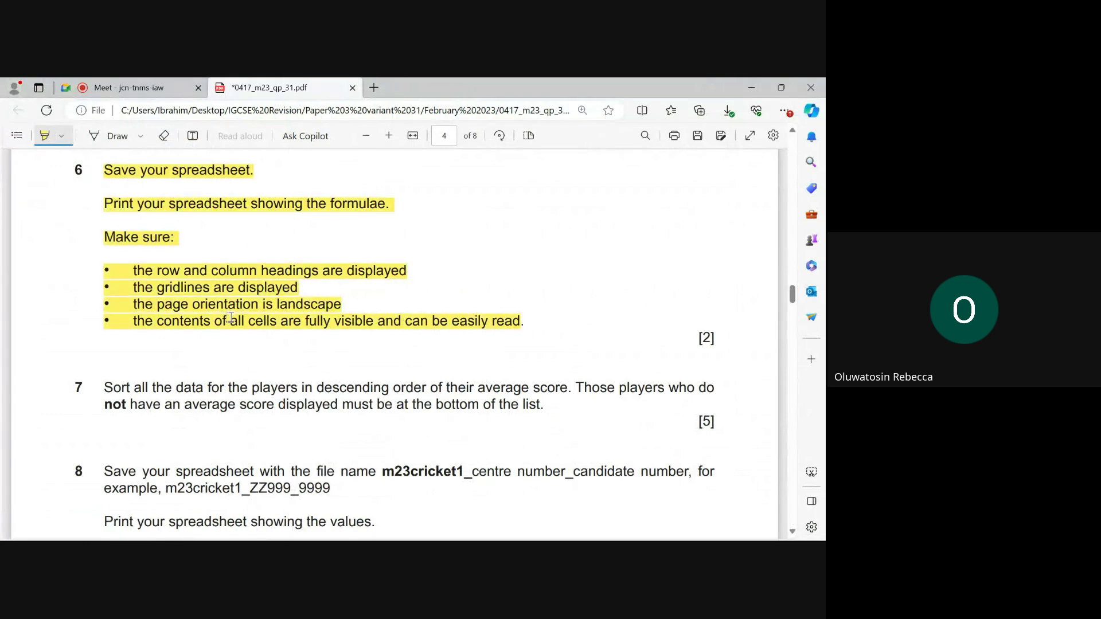
scroll(146, 384, down, 2)
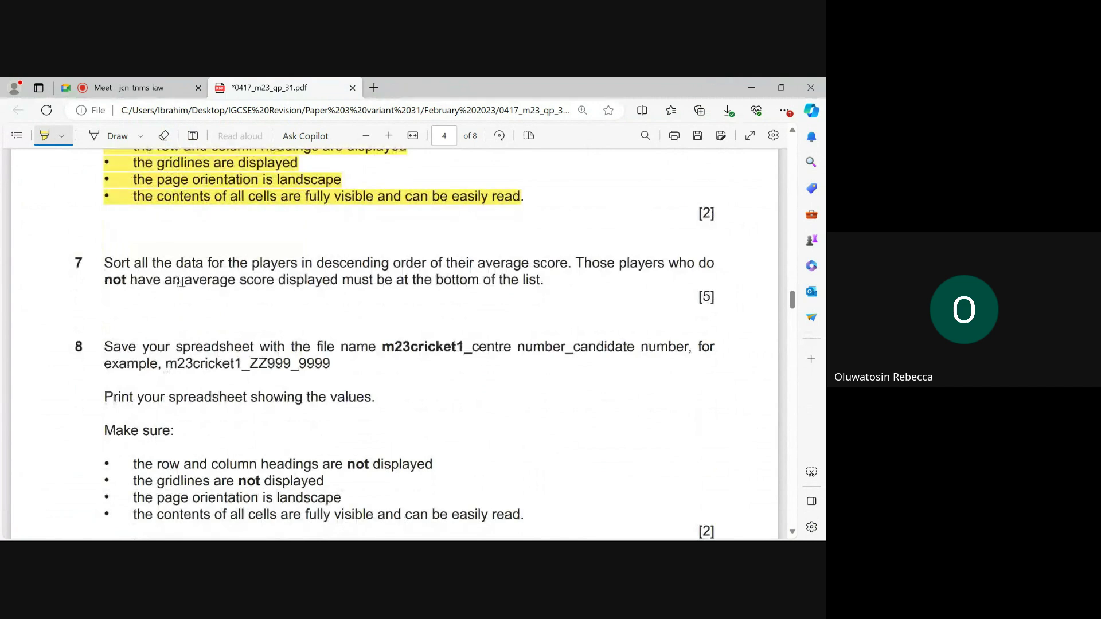
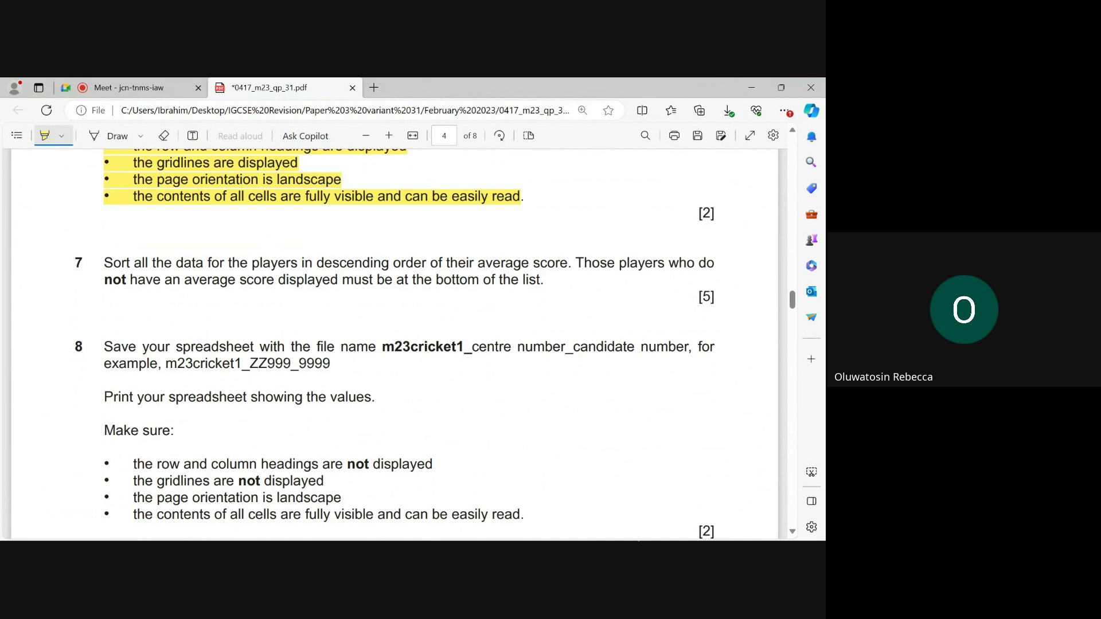
Step: Return to the Excel workbook and switch the m23batting sheet from showing formulas back to showing values
mouse_move(639, 540)
click(591, 526)
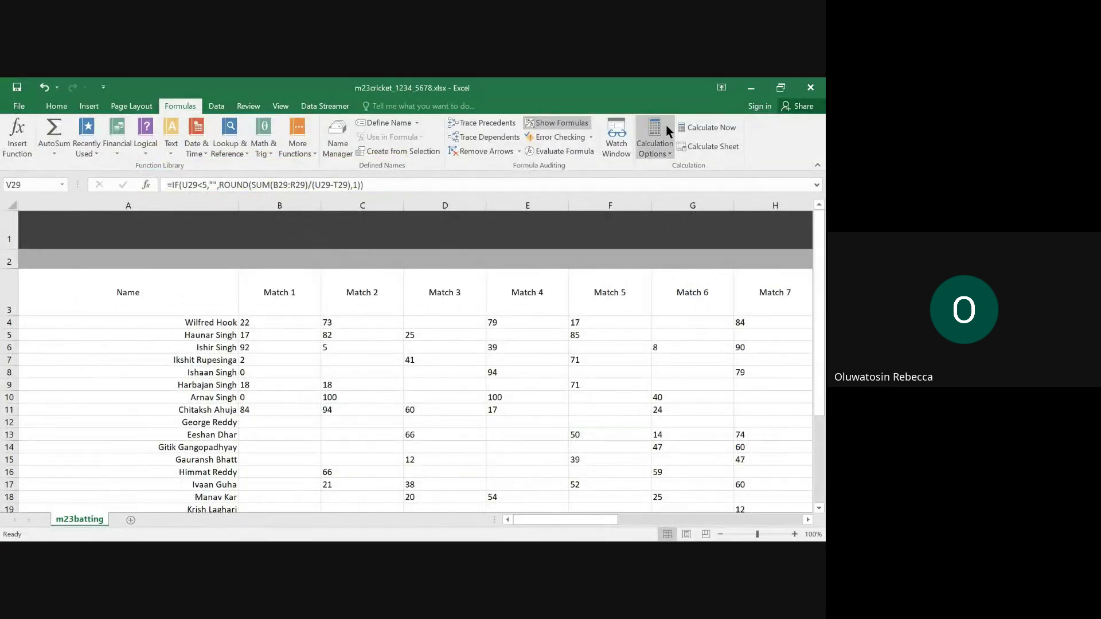
click(548, 122)
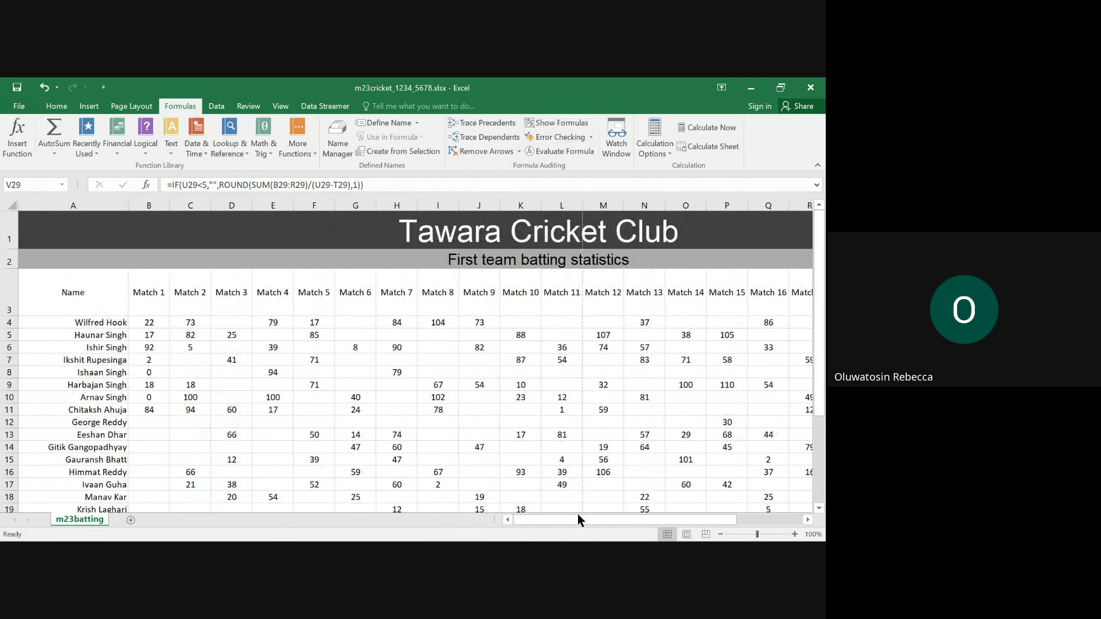
Step: Sort the player data in A3:V31 by the values in column V, Average score, from largest to smallest
drag(578, 519, 653, 515)
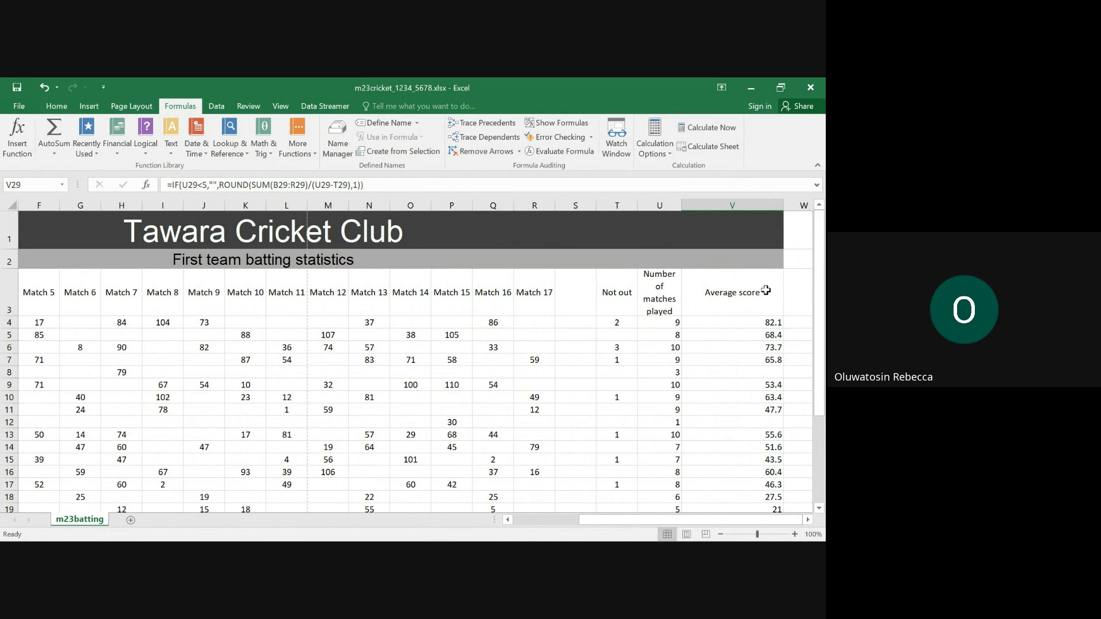
drag(765, 291, 11, 493)
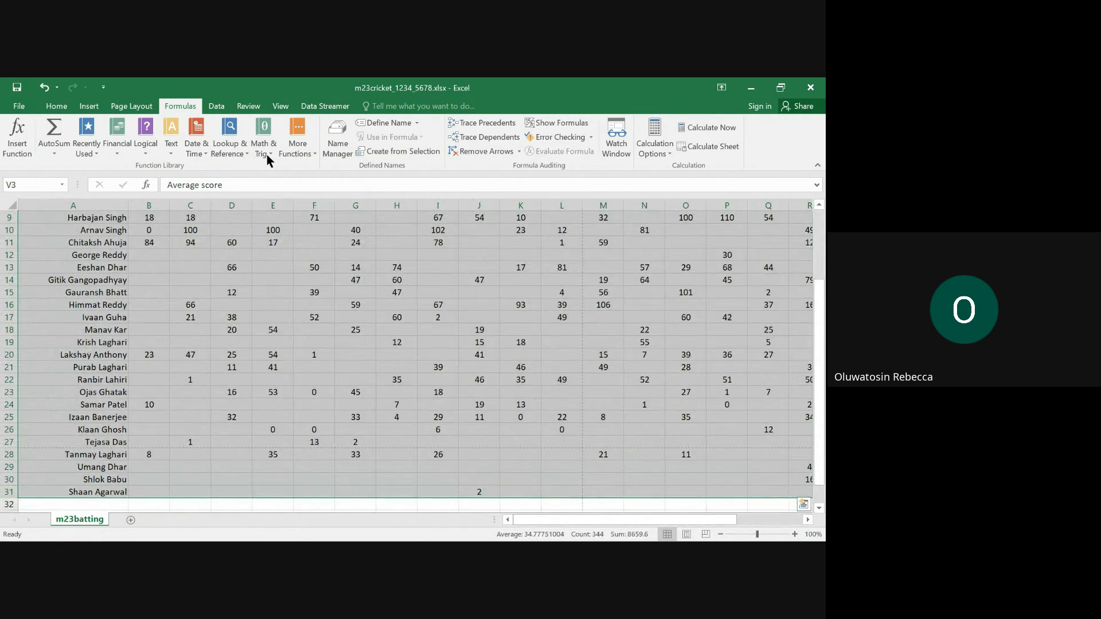
click(218, 108)
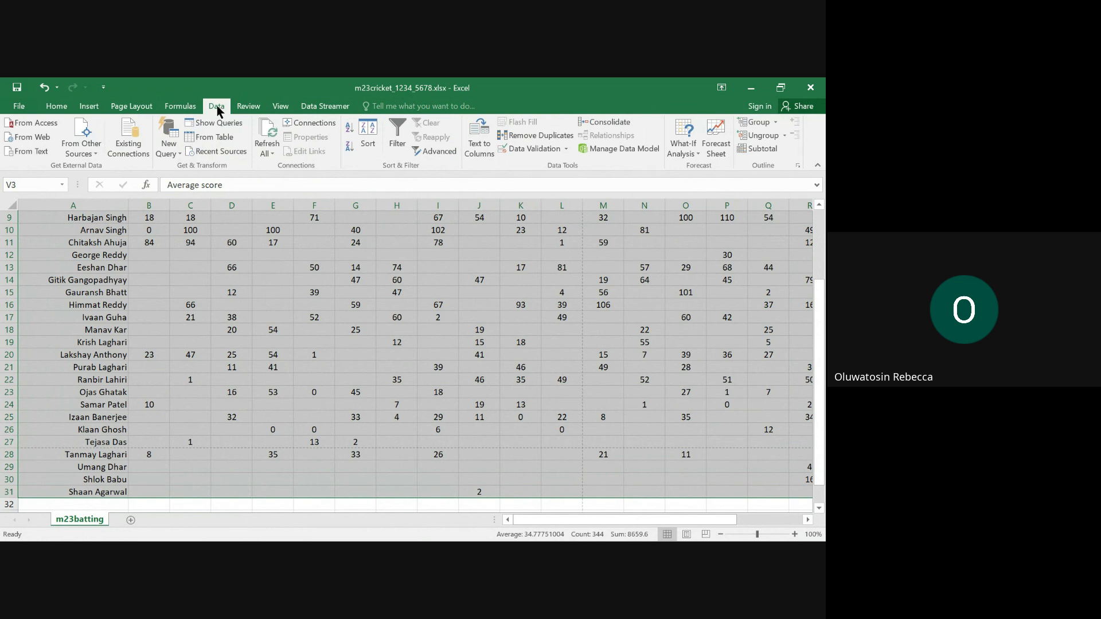
click(369, 148)
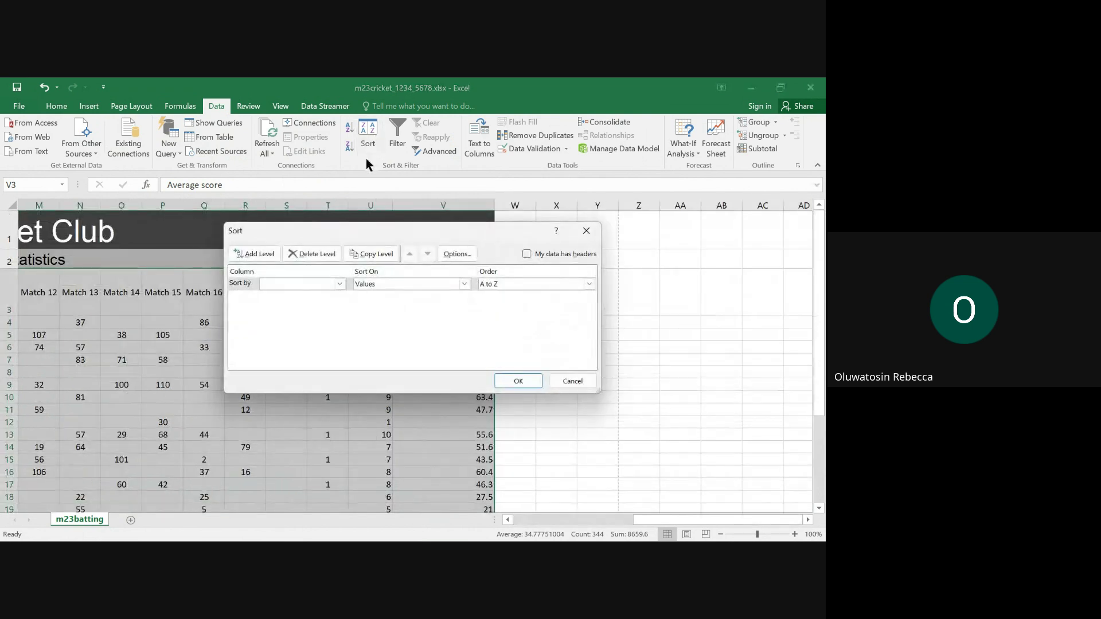
click(340, 285)
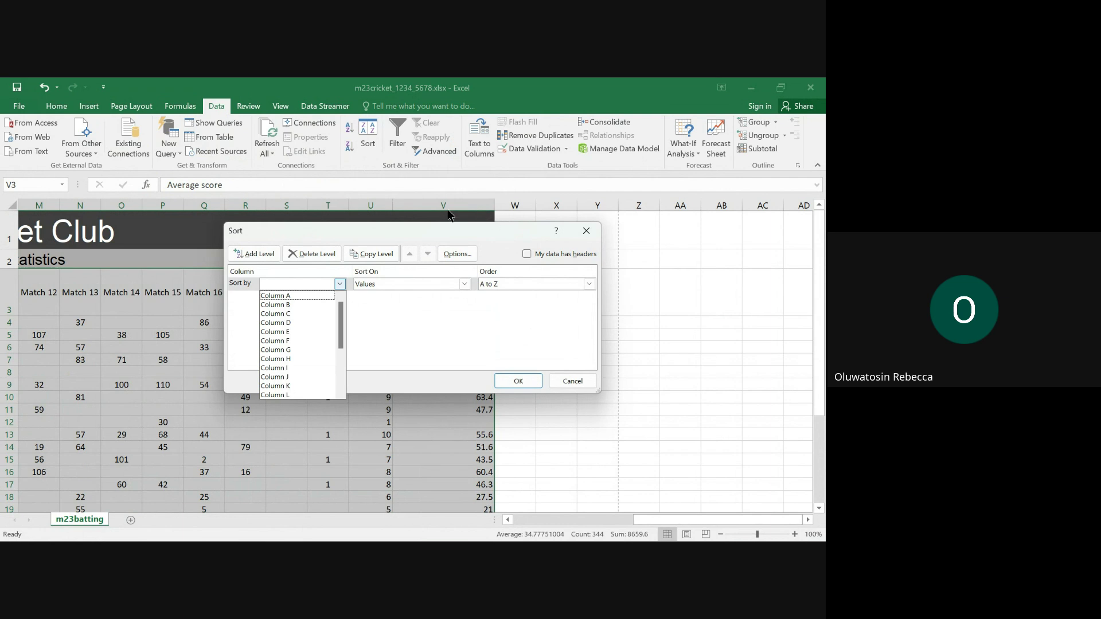
scroll(295, 378, down, 3)
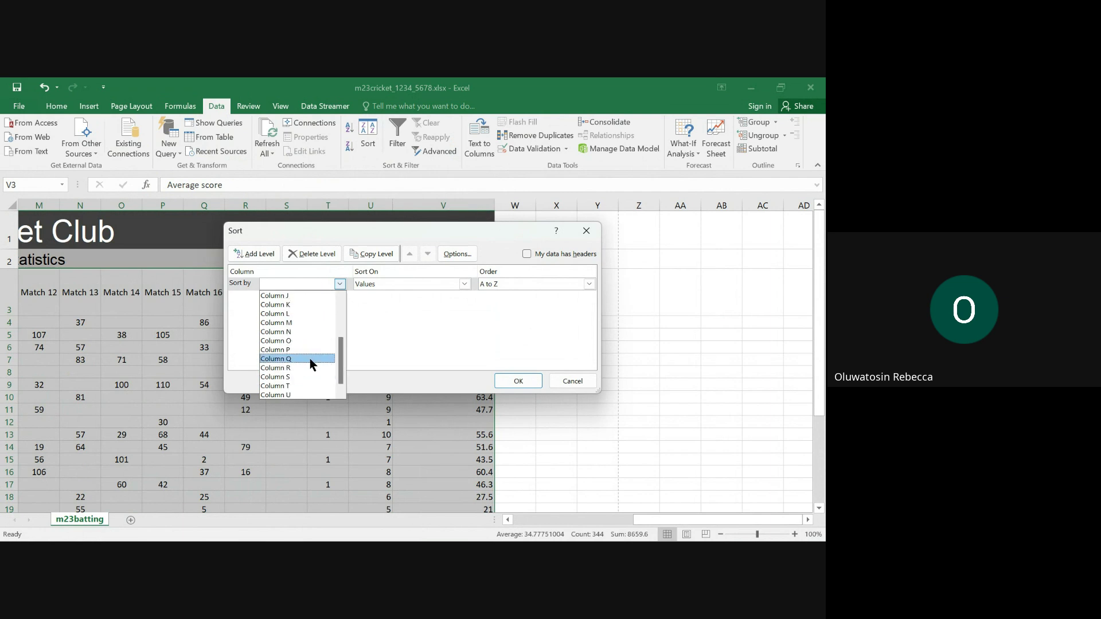
click(298, 395)
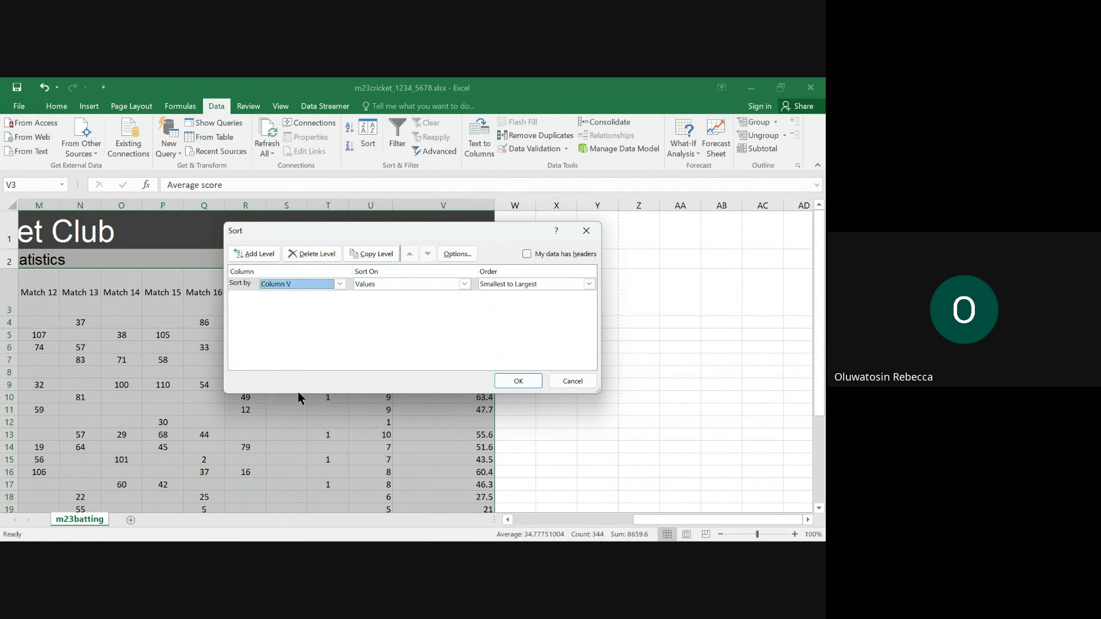
click(589, 284)
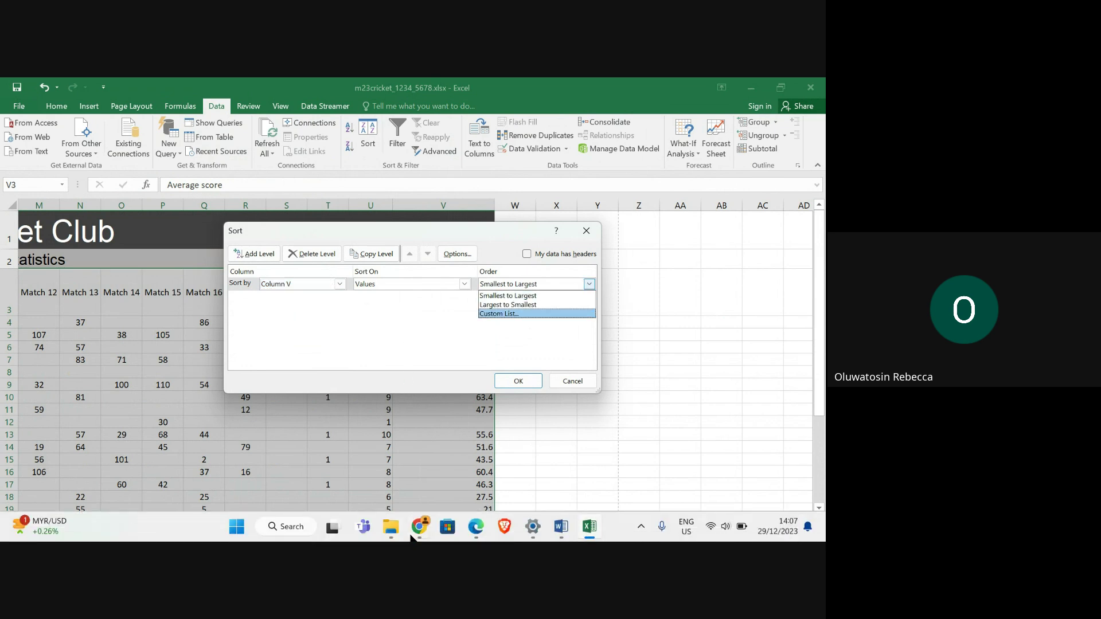
mouse_move(475, 532)
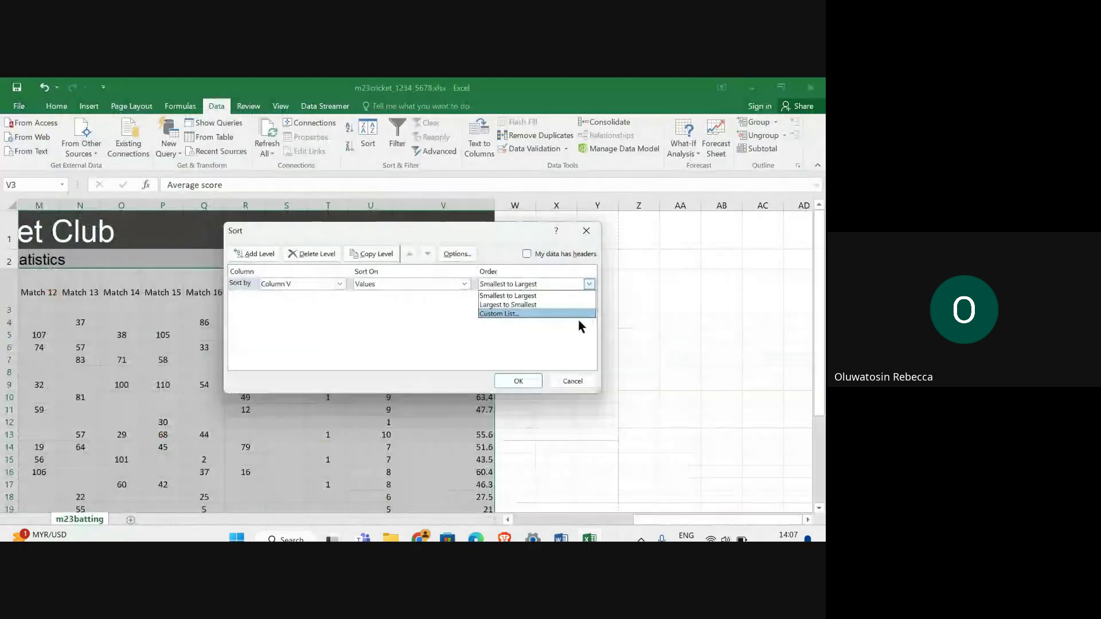
click(523, 305)
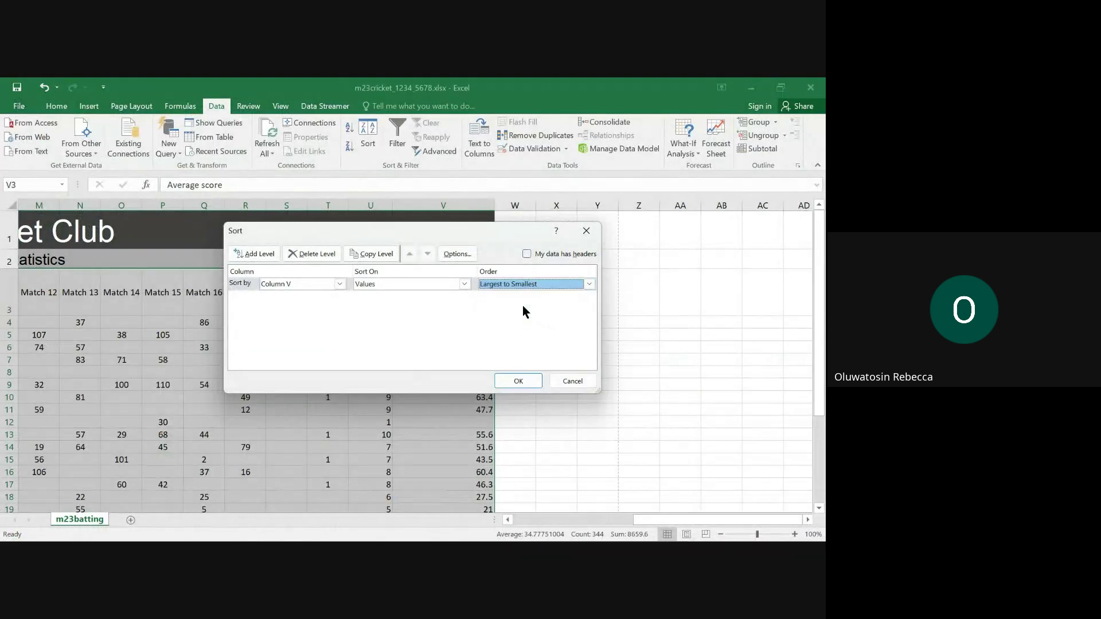
click(528, 383)
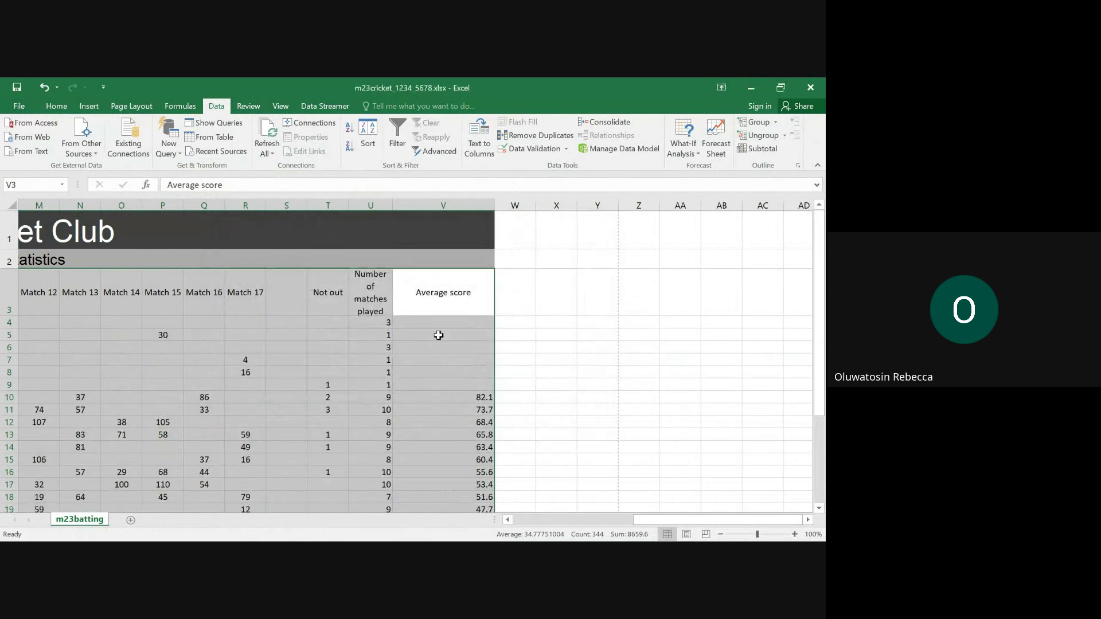
Step: Check the sorted Average score column and select the blank averages in V4:V9 to see where those players landed
drag(697, 519, 642, 519)
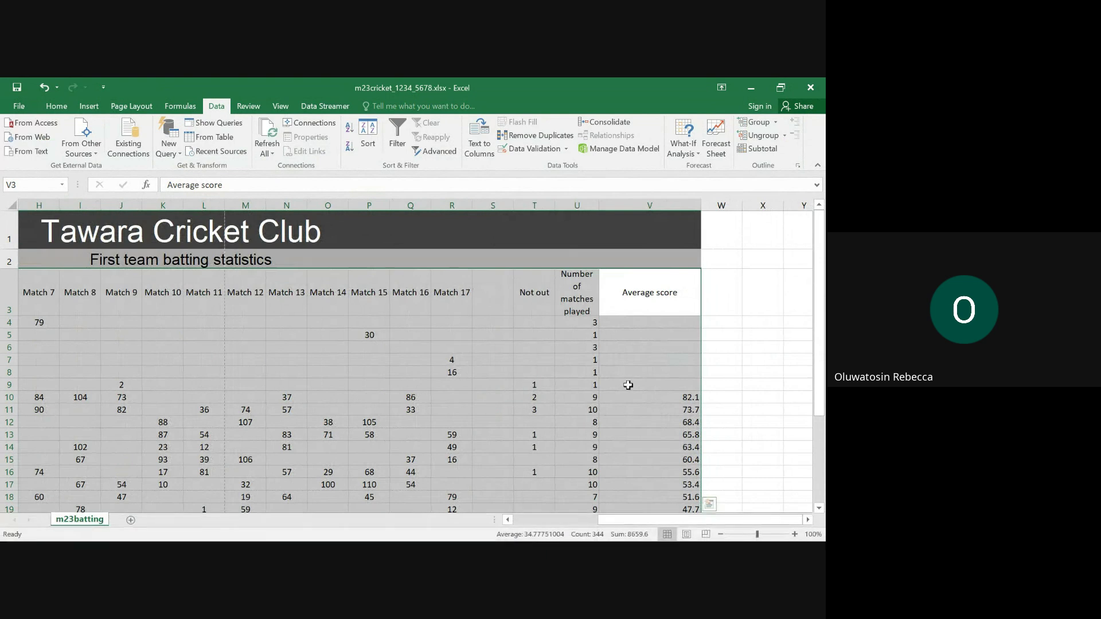
scroll(627, 381, down, 3)
scroll(685, 237, up, 3)
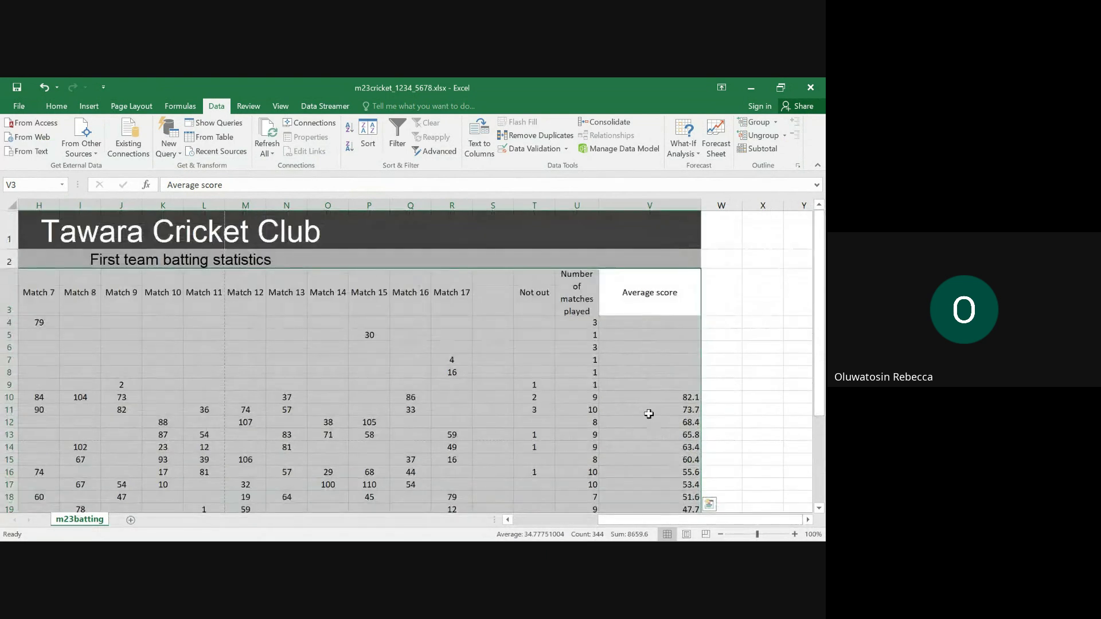
scroll(647, 413, down, 1)
click(652, 330)
scroll(653, 330, up, 1)
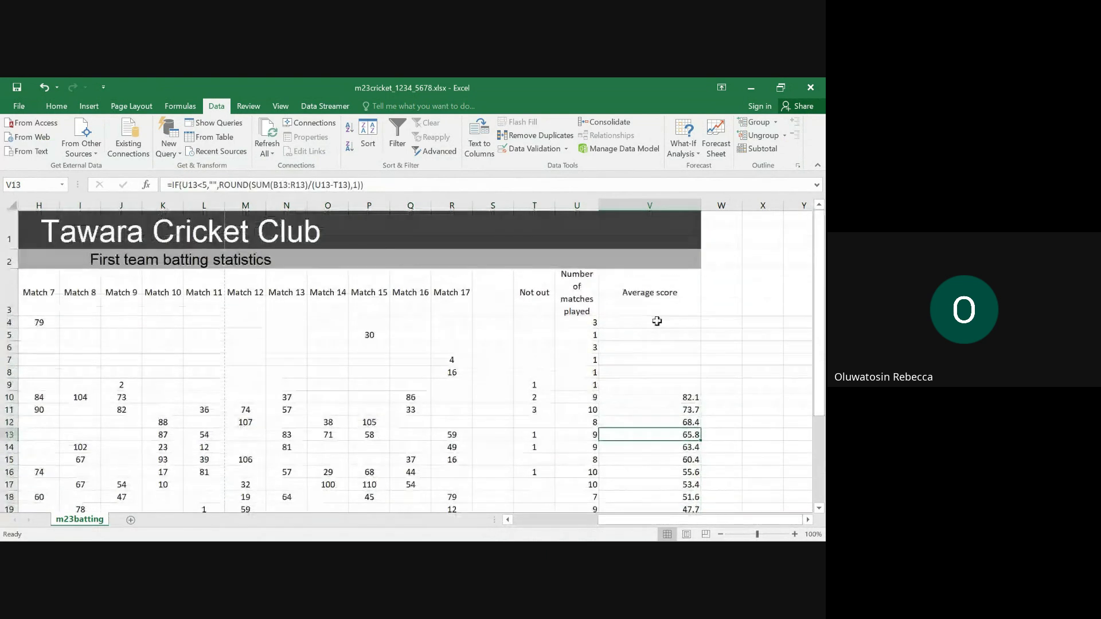
click(651, 323)
drag(650, 334, 649, 384)
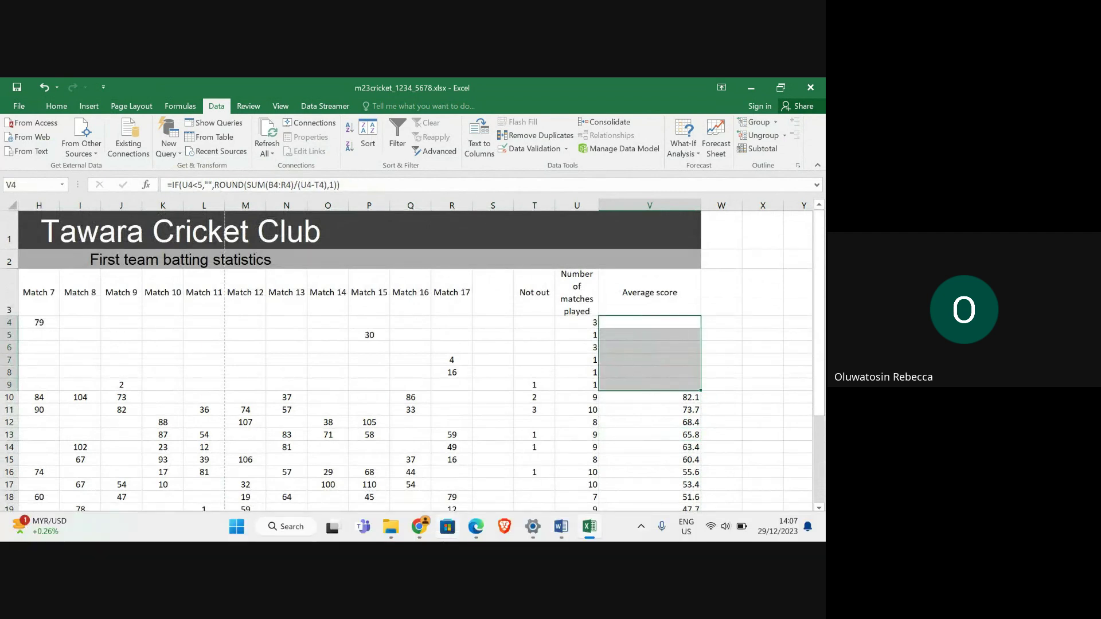
Step: Reread task 7's sorting requirement in the exam PDF in Edge, then return to the Excel workbook
mouse_move(475, 534)
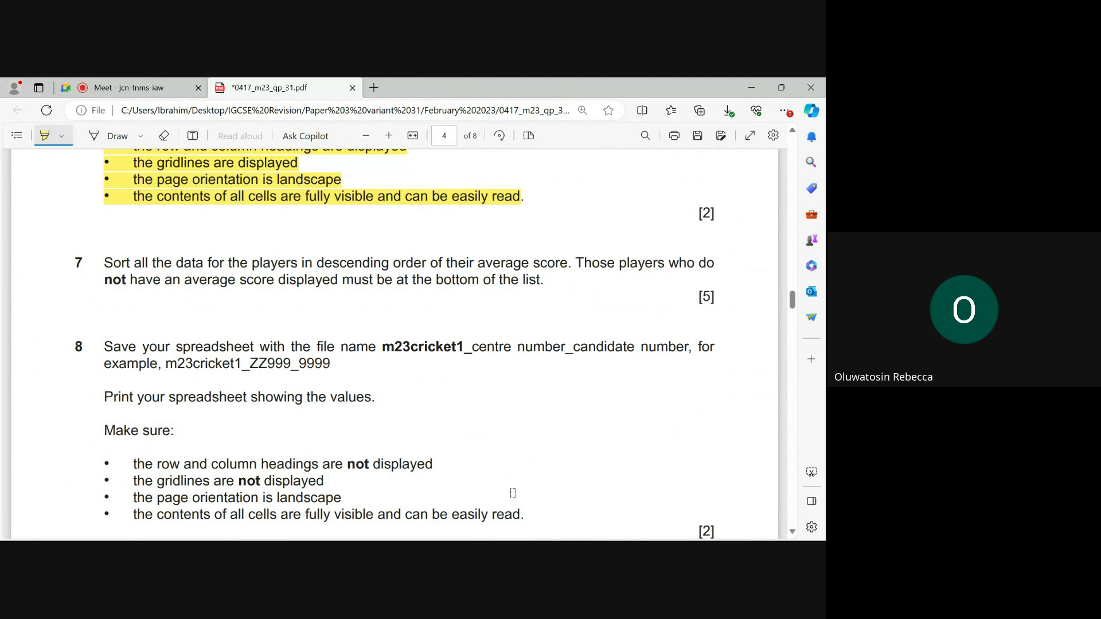
mouse_move(583, 525)
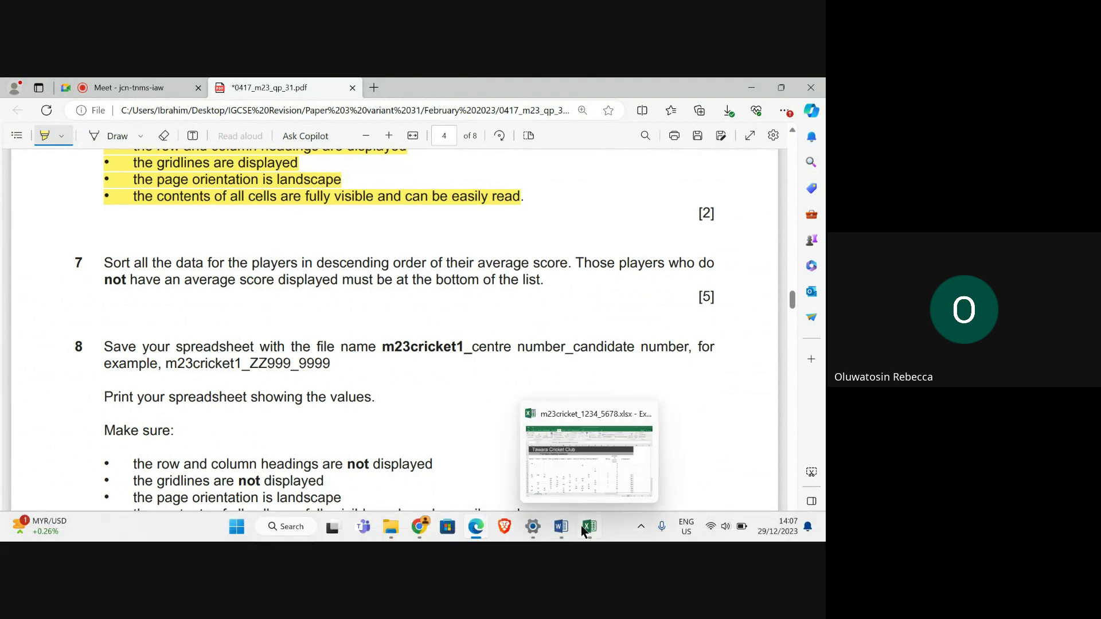
click(586, 454)
Step: Move the six player rows without an average score, A4:V9, to the empty area starting at E38
drag(628, 516, 511, 519)
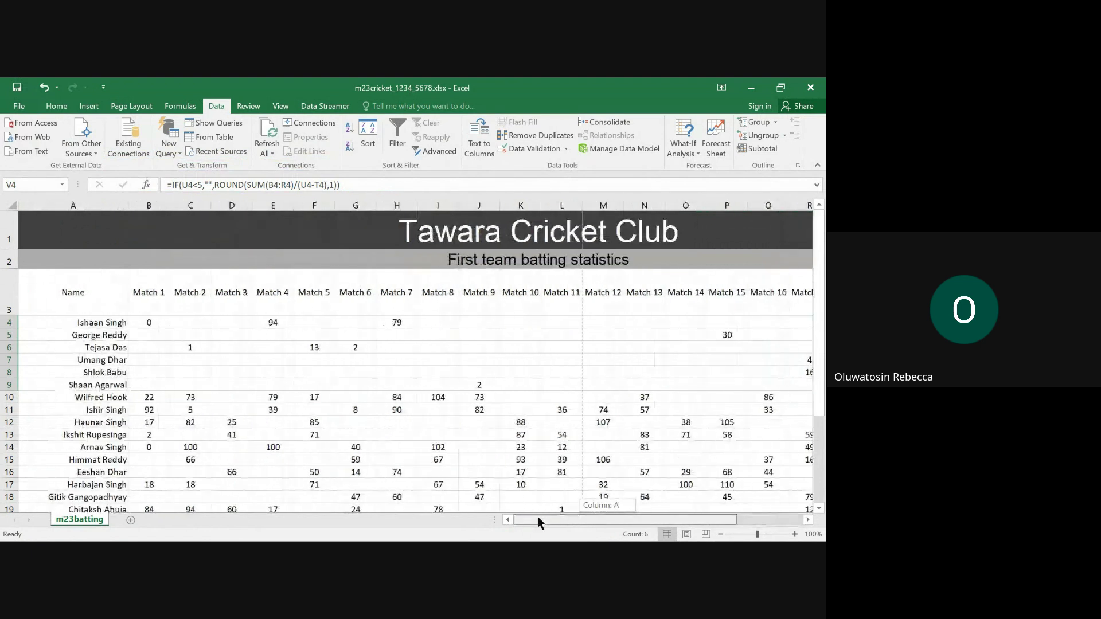
scroll(344, 424, down, 1)
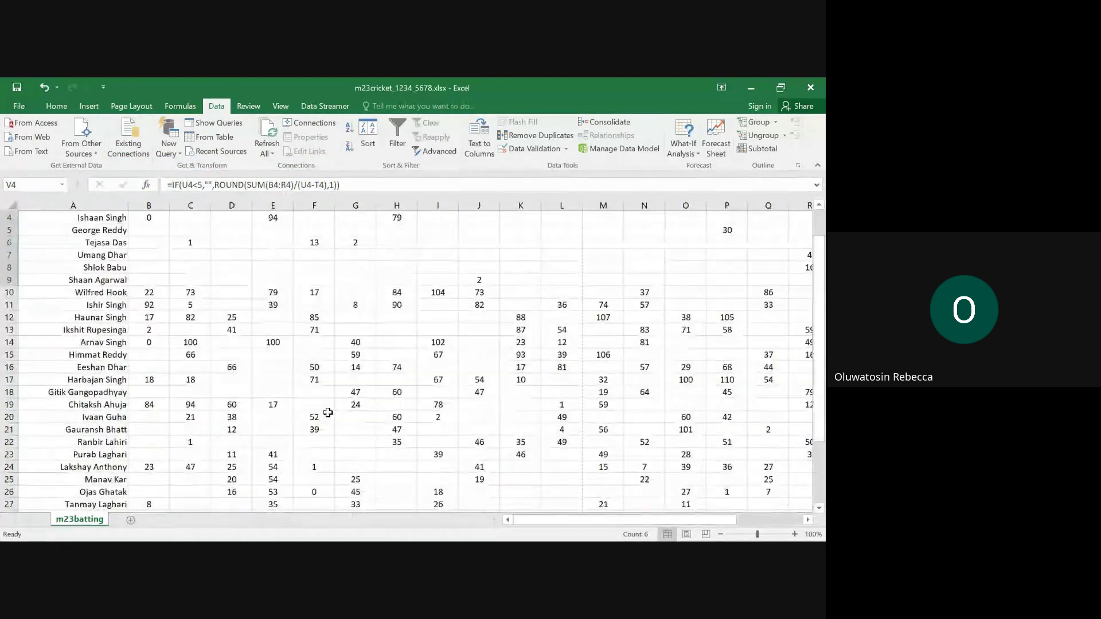
scroll(172, 390, up, 1)
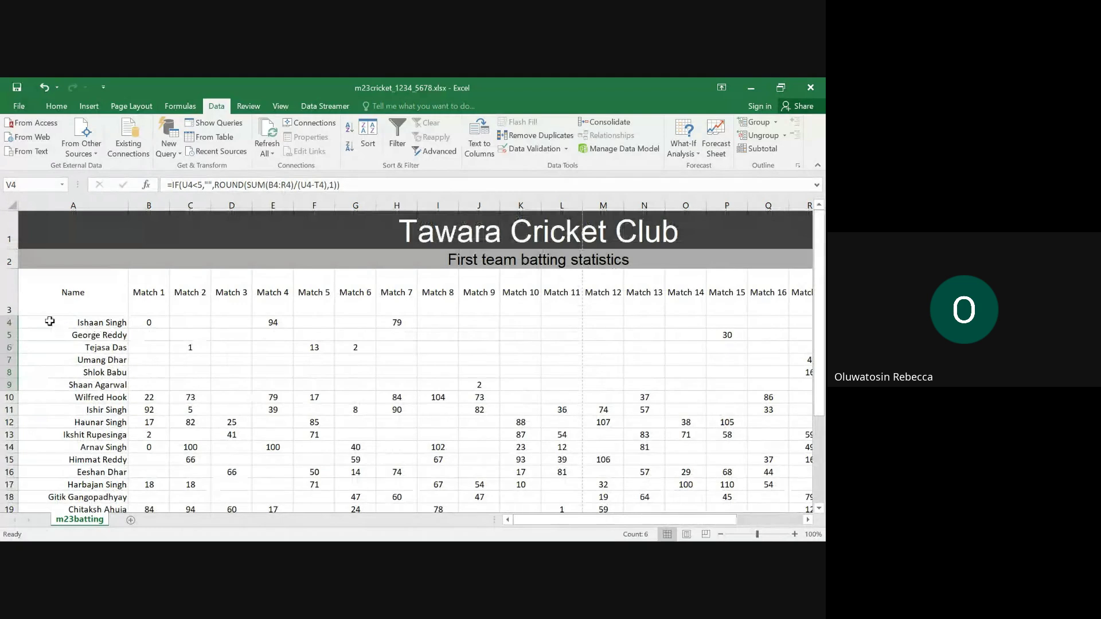
drag(49, 321, 714, 384)
right_click(595, 357)
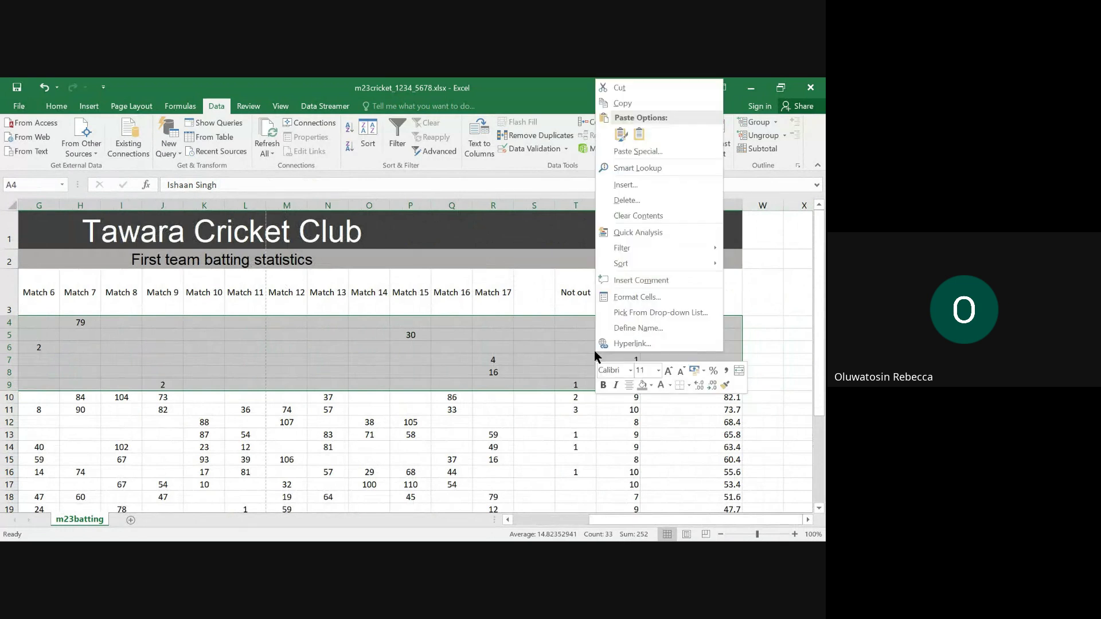
click(623, 103)
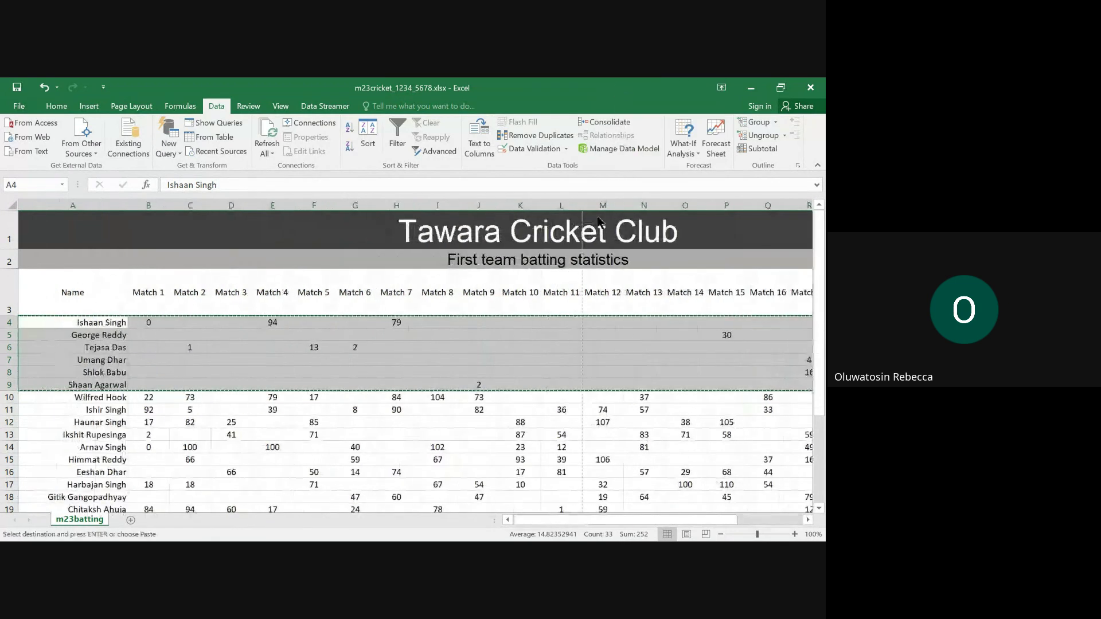
scroll(545, 443, down, 11)
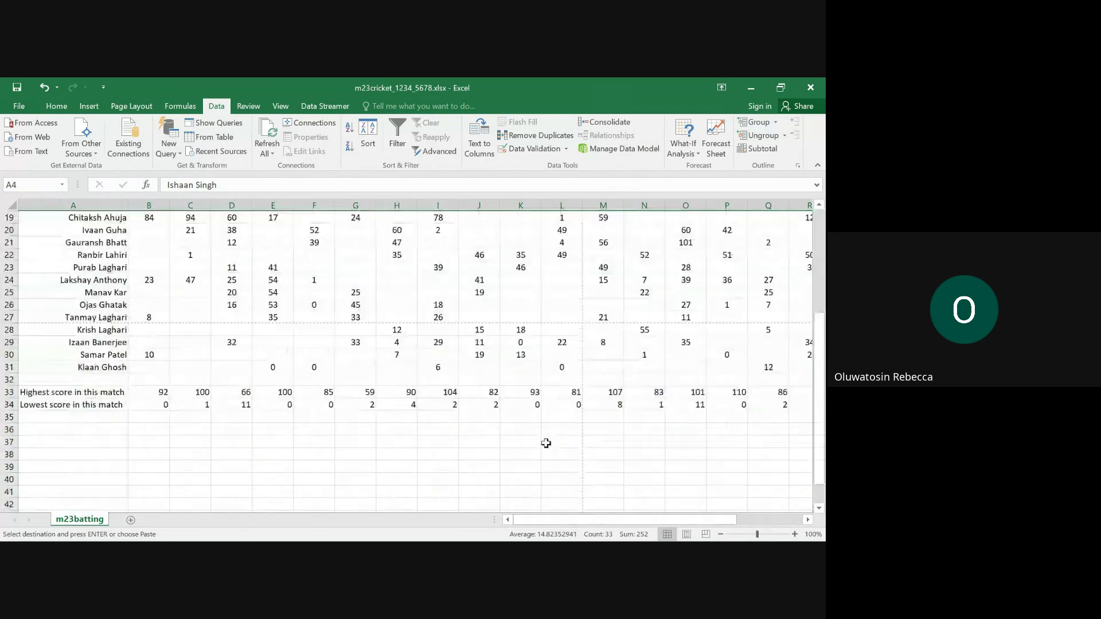
click(270, 270)
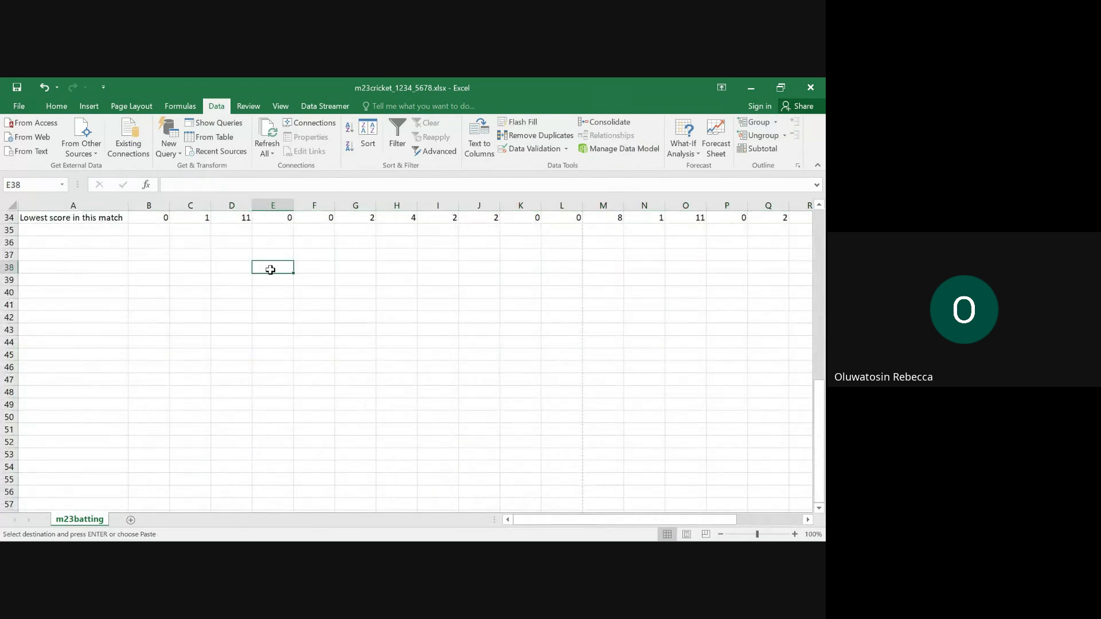
key(Return)
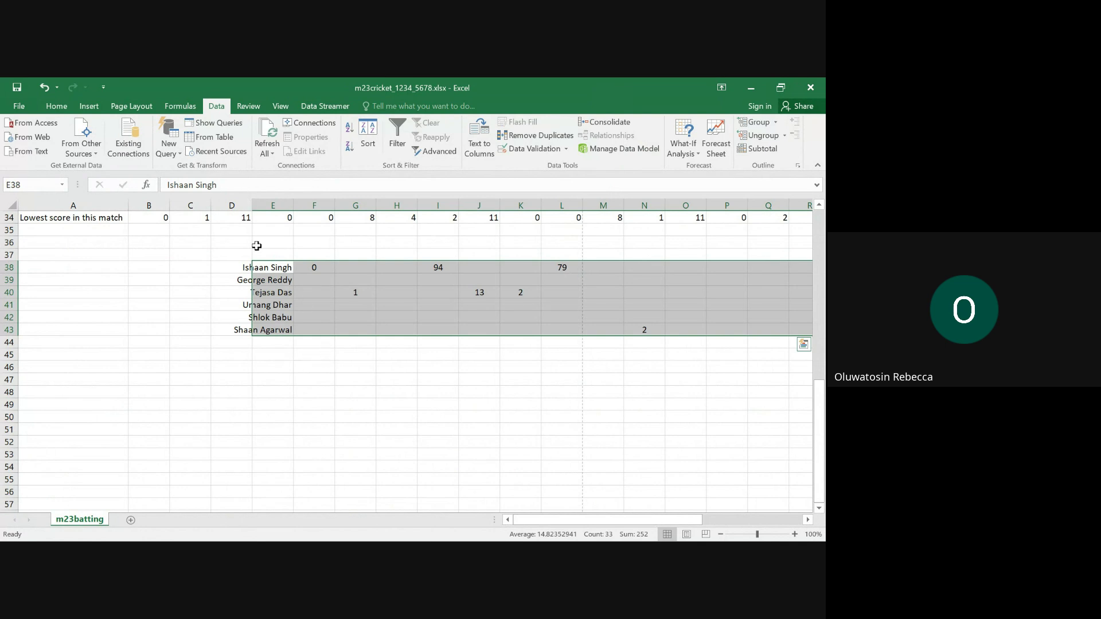
click(326, 354)
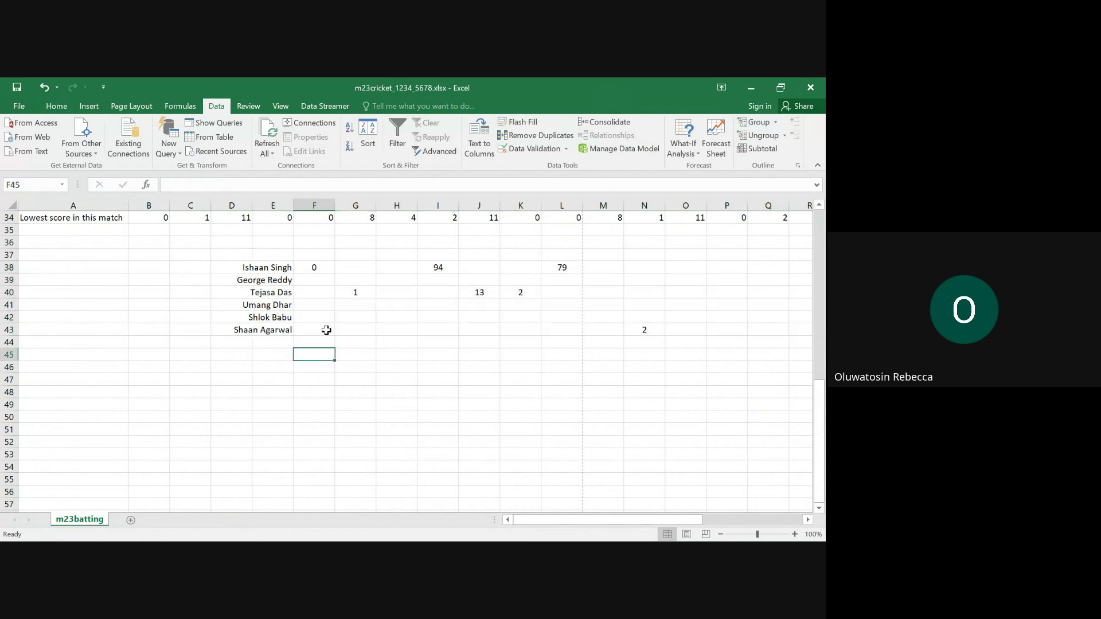
Step: Move the remaining sorted player rows, A10:V31, up to start at A4 directly below the headings
scroll(326, 331, up, 11)
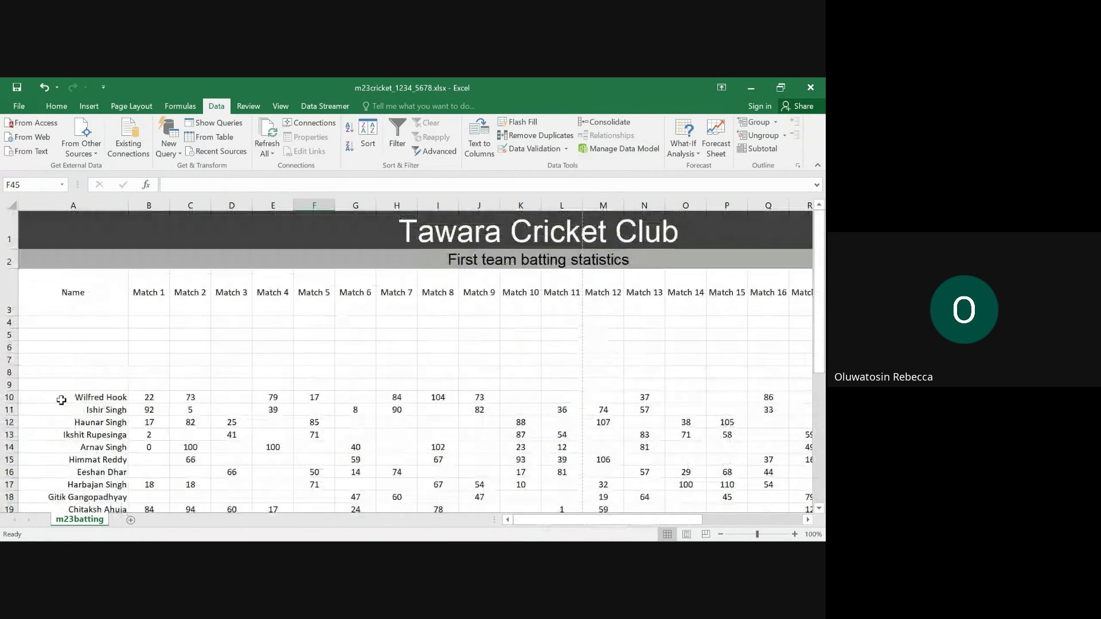
drag(68, 398, 644, 493)
right_click(588, 380)
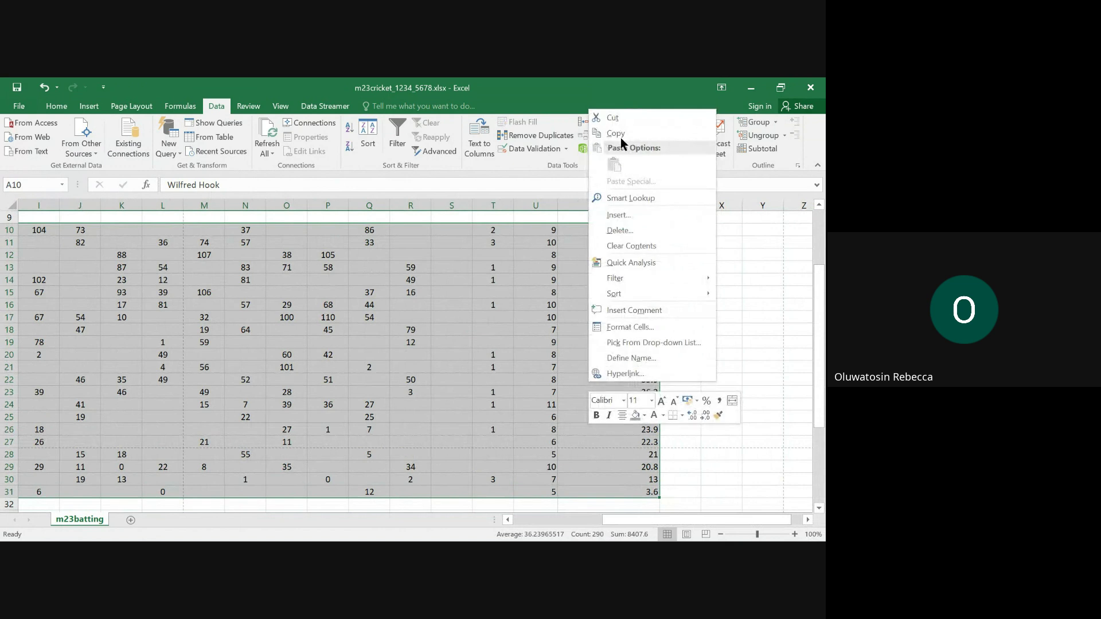
click(617, 118)
scroll(413, 355, left, 5)
scroll(503, 398, up, 3)
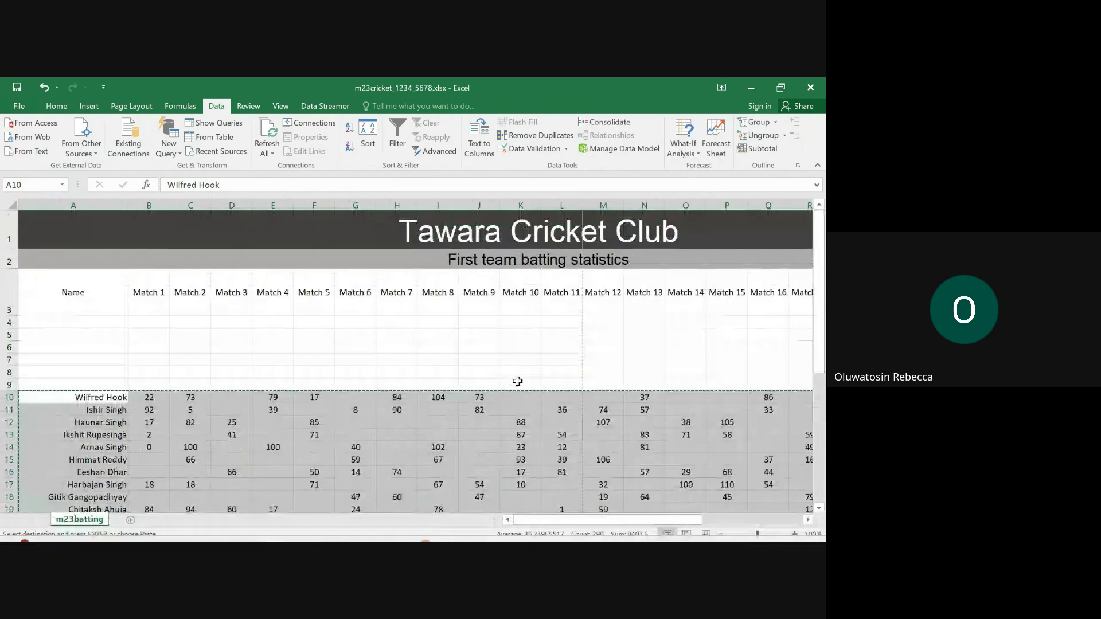
click(61, 320)
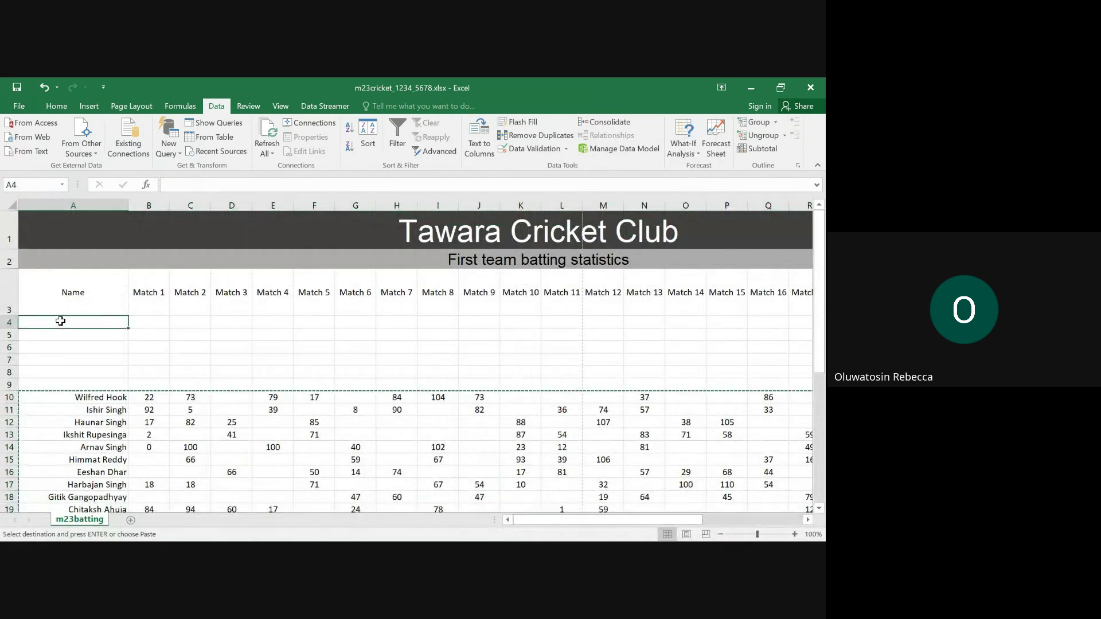
key(ctrl+v)
click(268, 396)
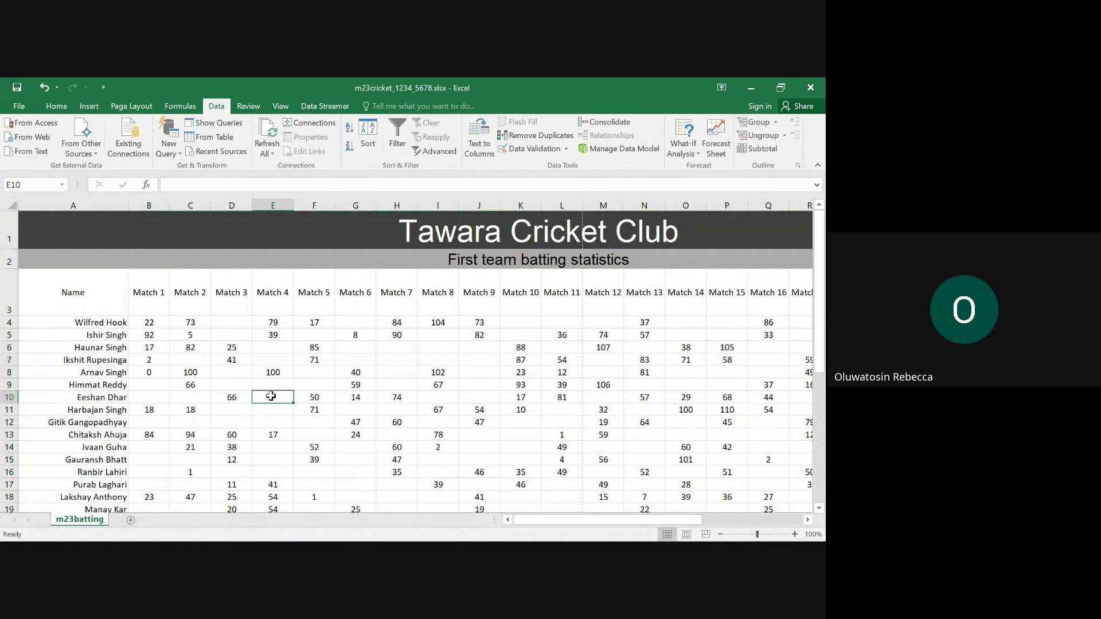
Step: Move the six player rows without an average score from E38 to A26, directly below the sorted players
scroll(459, 459, down, 9)
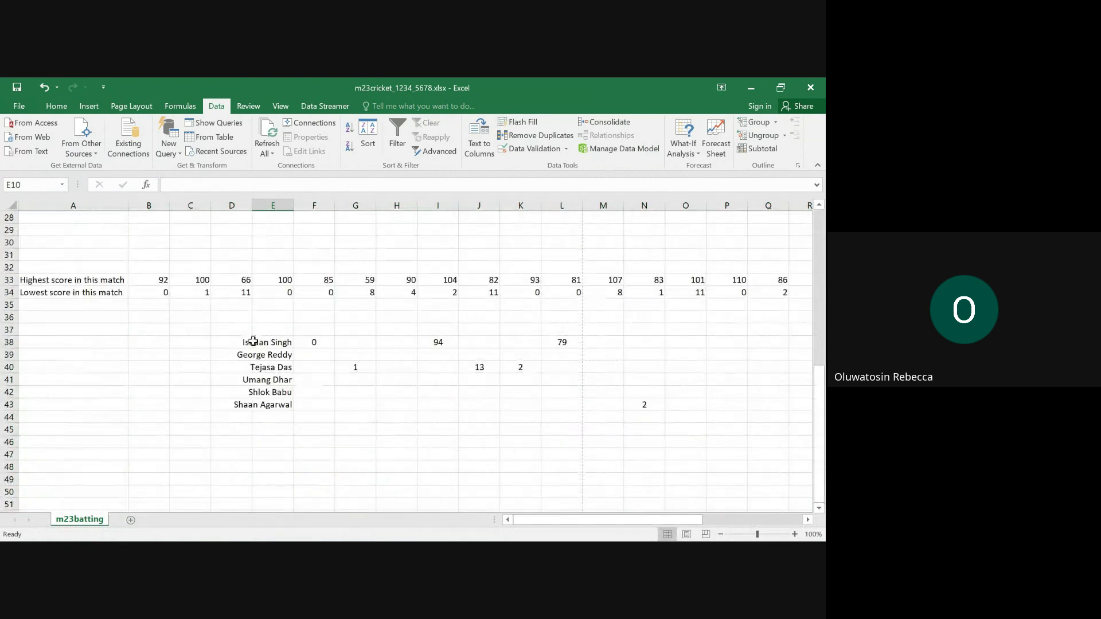
click(274, 343)
drag(300, 359, 606, 401)
right_click(552, 356)
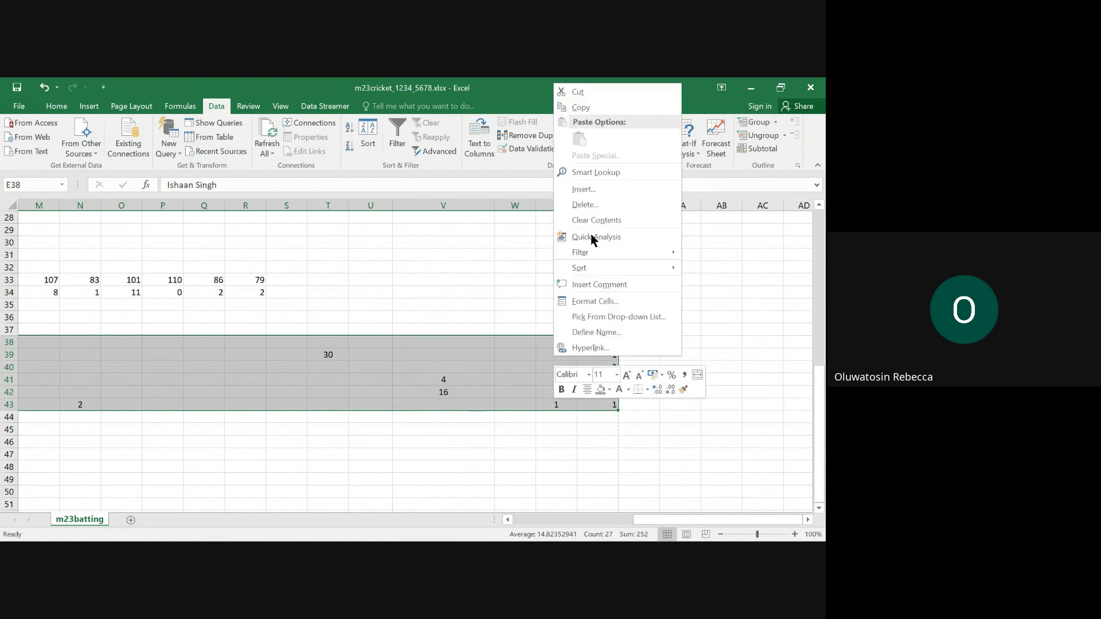
click(591, 93)
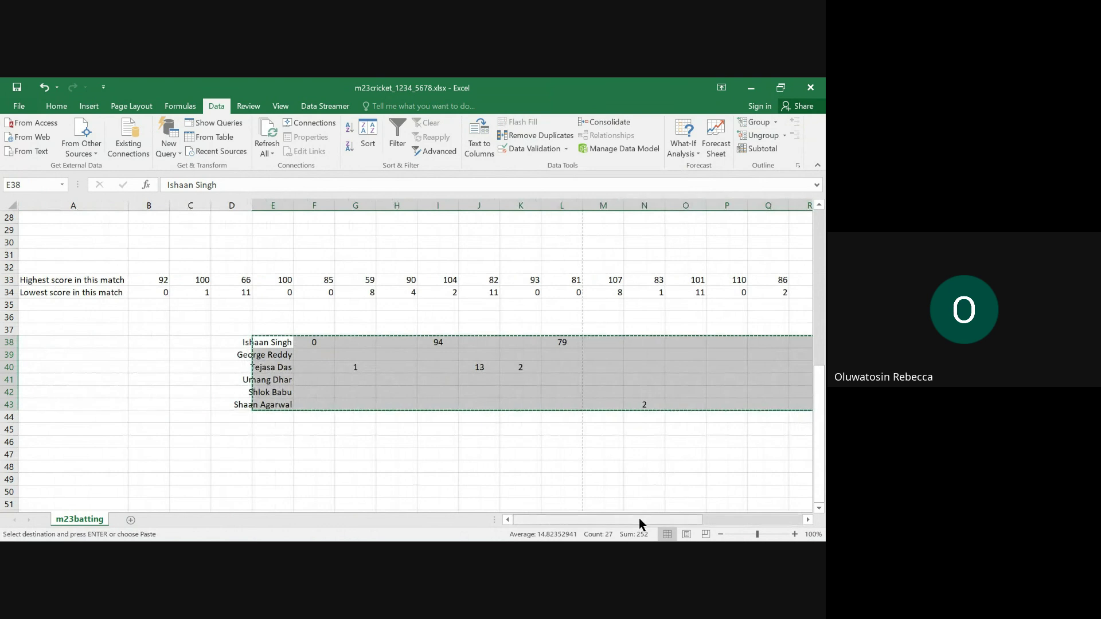
scroll(539, 412, up, 6)
scroll(540, 412, up, 4)
scroll(590, 404, down, 5)
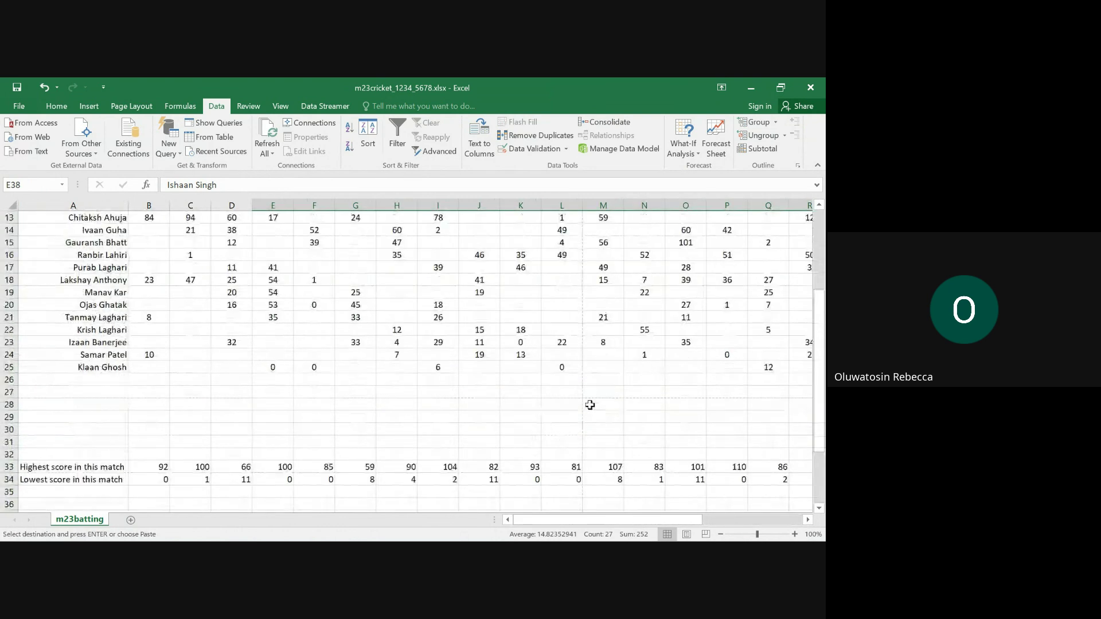
click(87, 383)
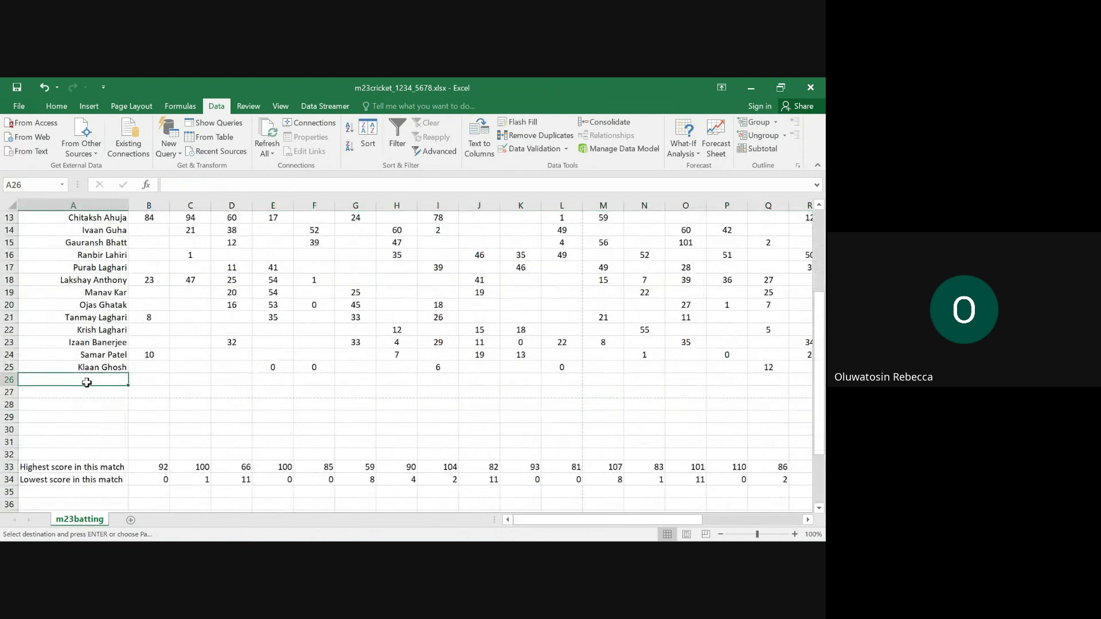
key(ctrl+v)
click(460, 476)
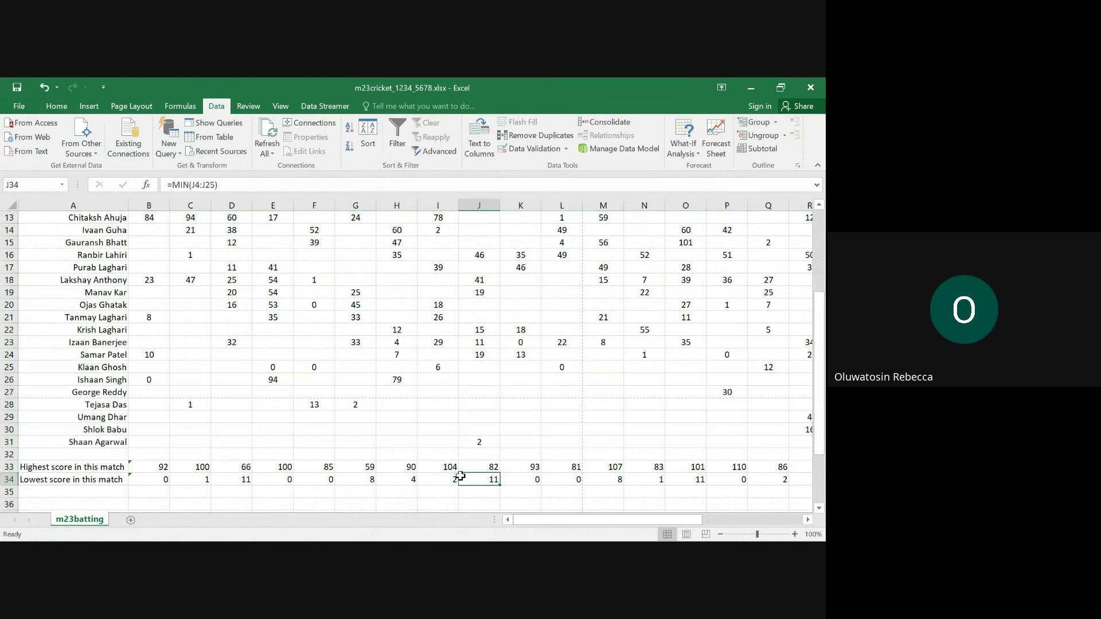
drag(541, 520, 414, 521)
Step: Switch to the exam PDF in Edge and highlight task 7's sorting instruction as completed
mouse_move(476, 526)
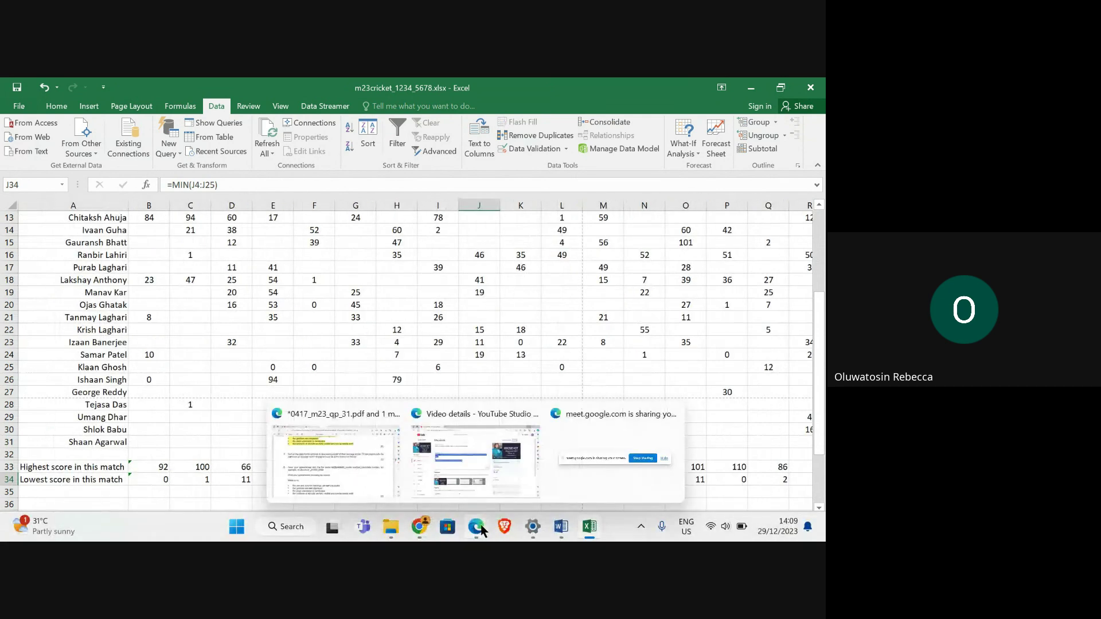
click(343, 483)
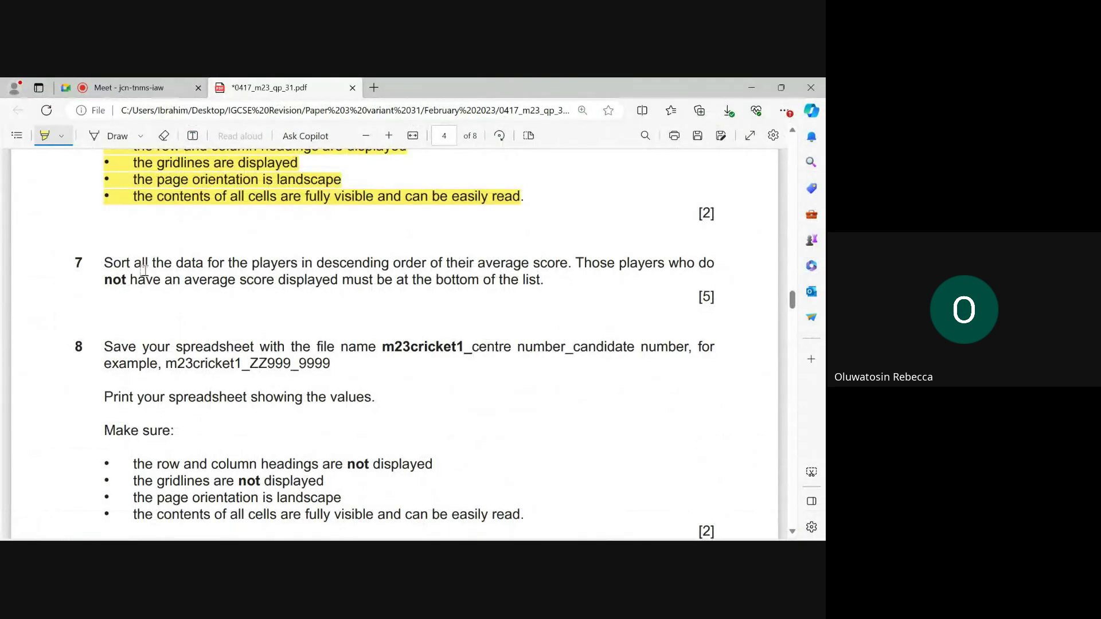
drag(143, 270, 553, 290)
Step: Turn off the highlighter and copy the file name prefix m23cricket1_ from task 8
scroll(234, 236, down, 3)
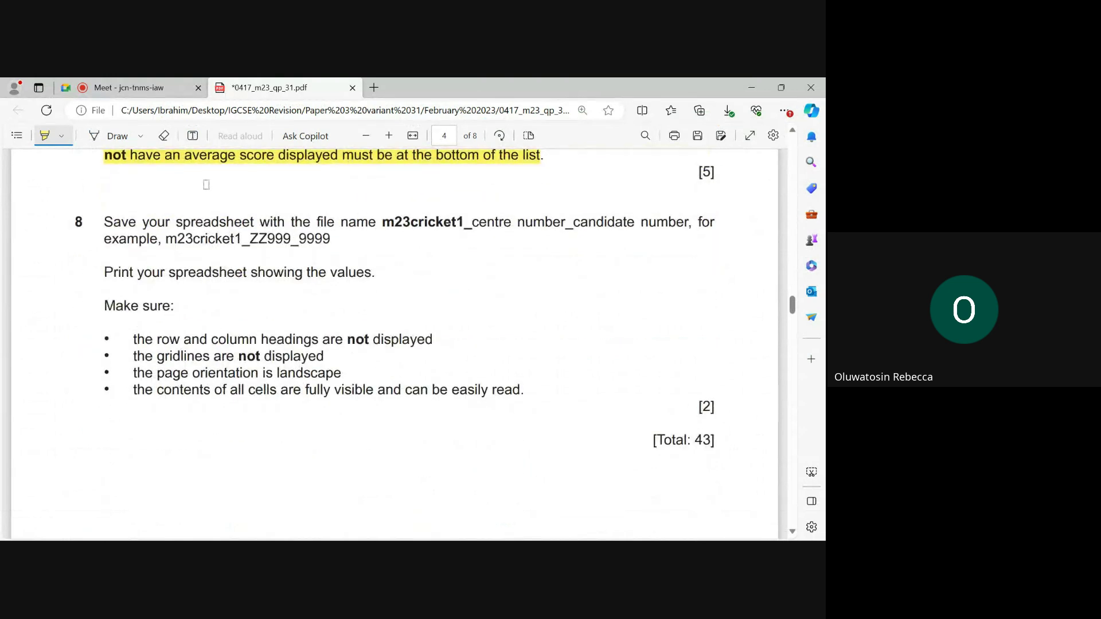
click(46, 137)
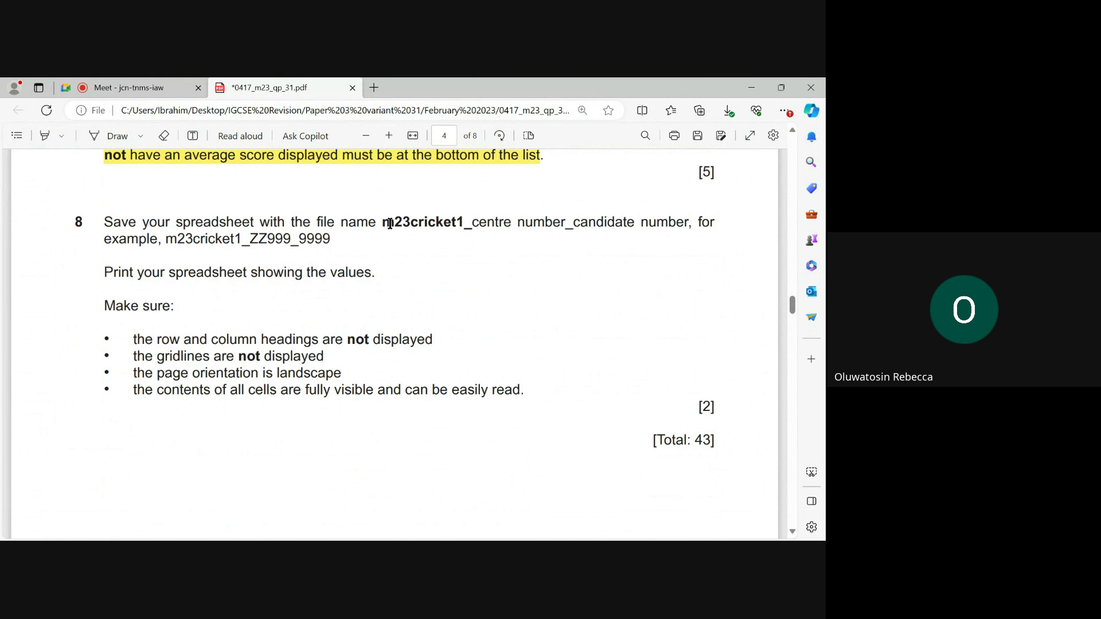
drag(390, 223, 470, 229)
right_click(445, 227)
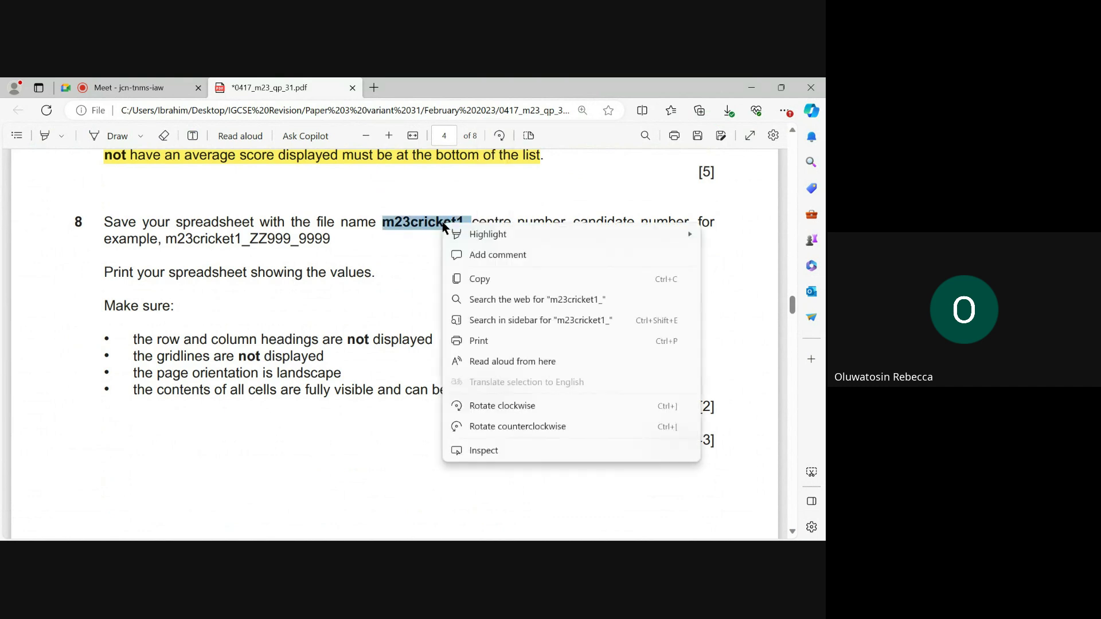
click(482, 281)
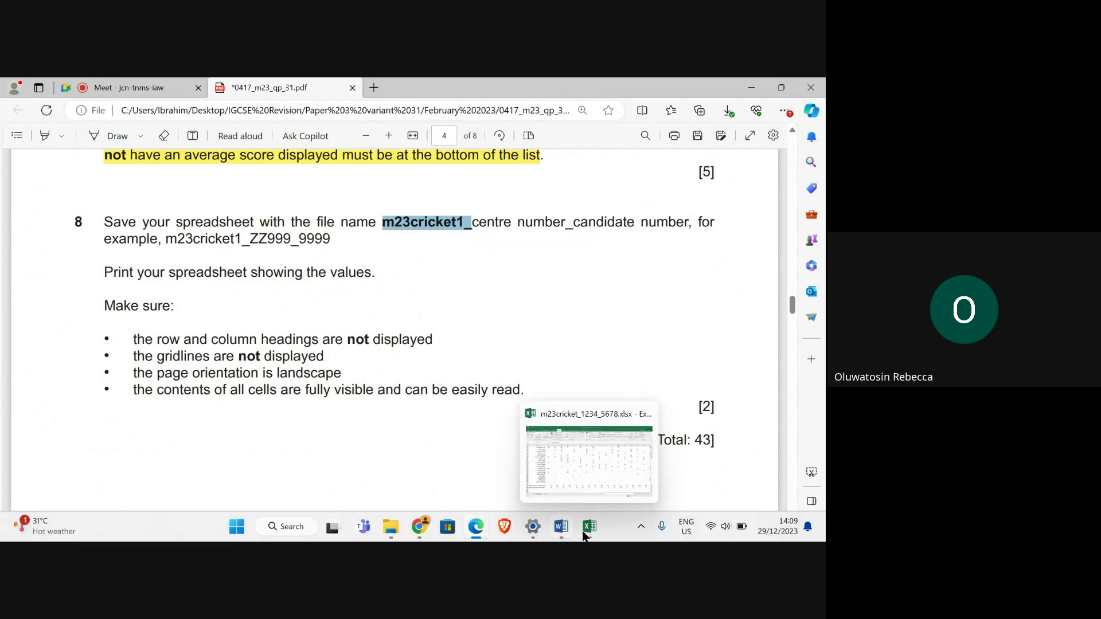
Step: Return to the Excel workbook and save it in the current folder under the new name m23cricket1_1234_5678
click(589, 533)
click(19, 106)
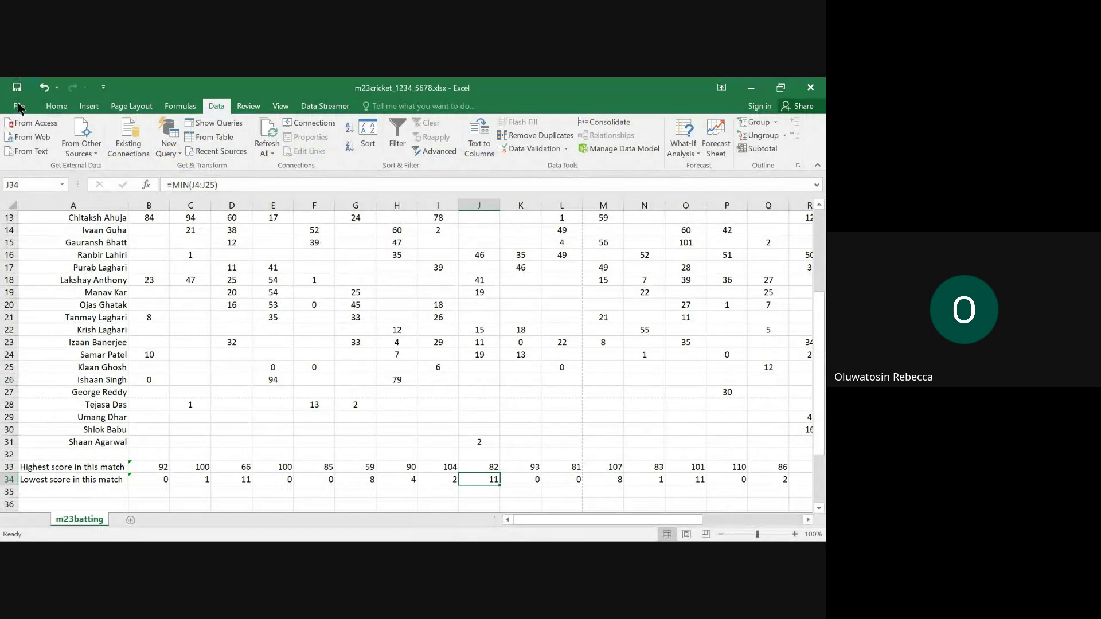
click(38, 214)
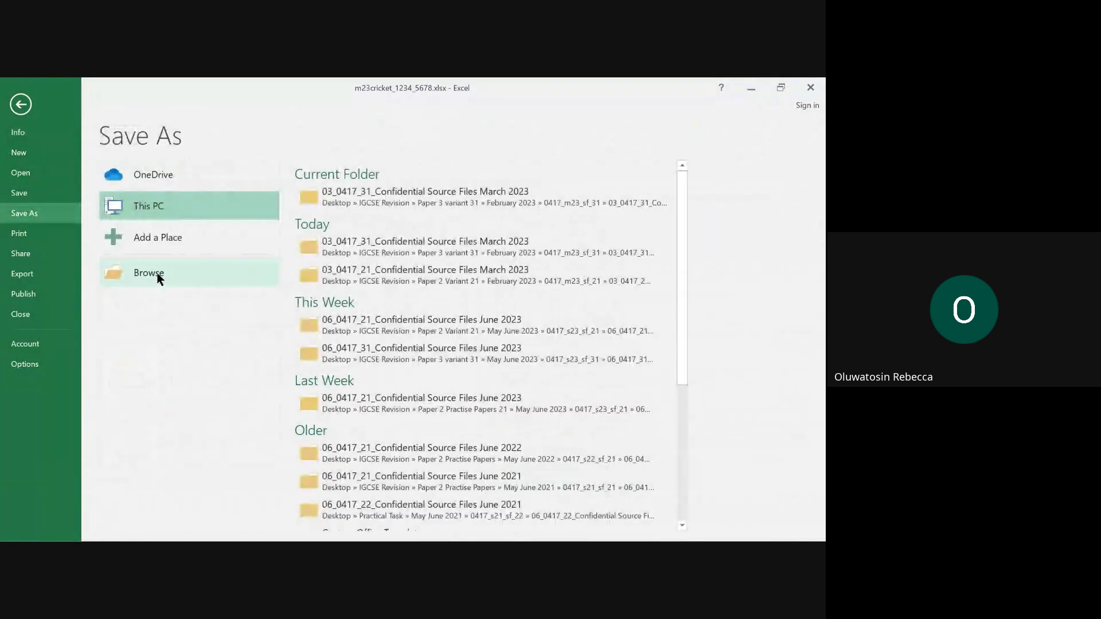
click(258, 277)
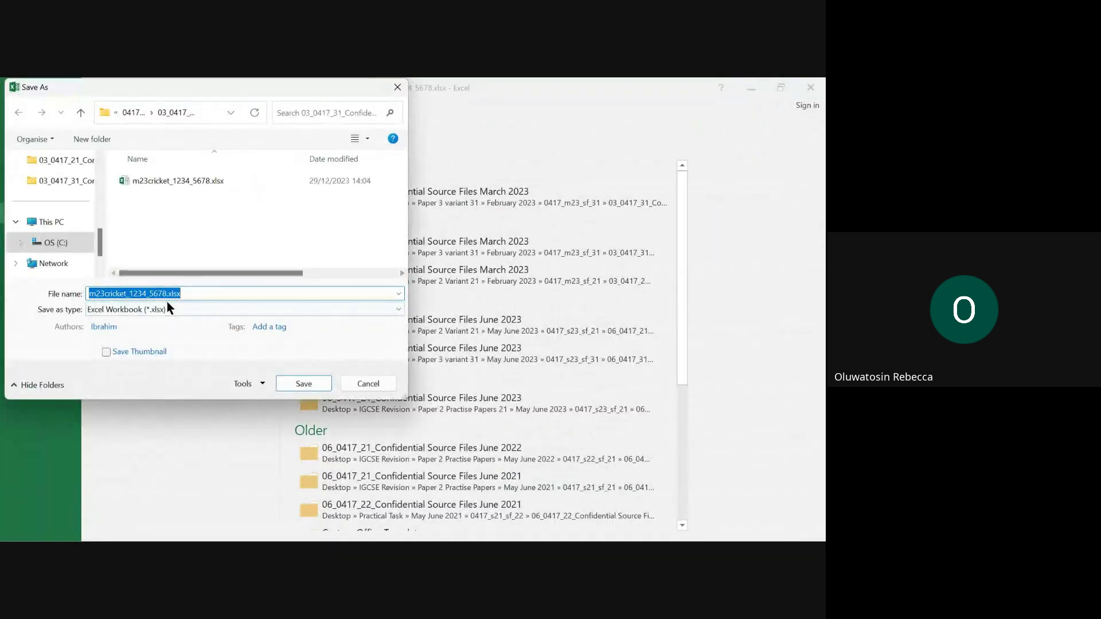
text(m23cricket1_)
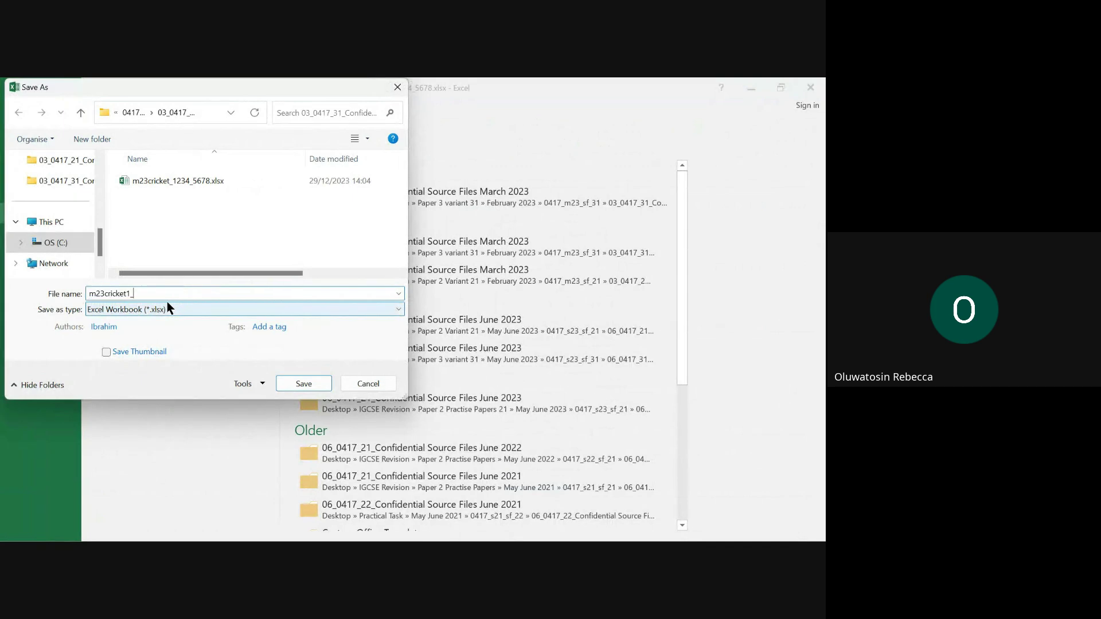
text(1234)
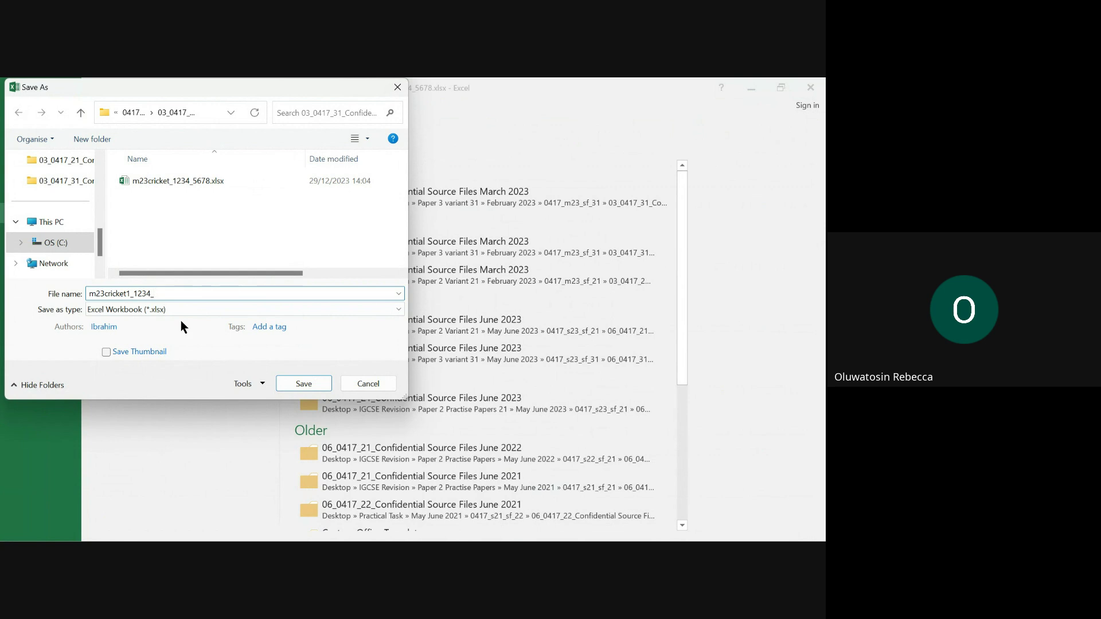
text(_5678)
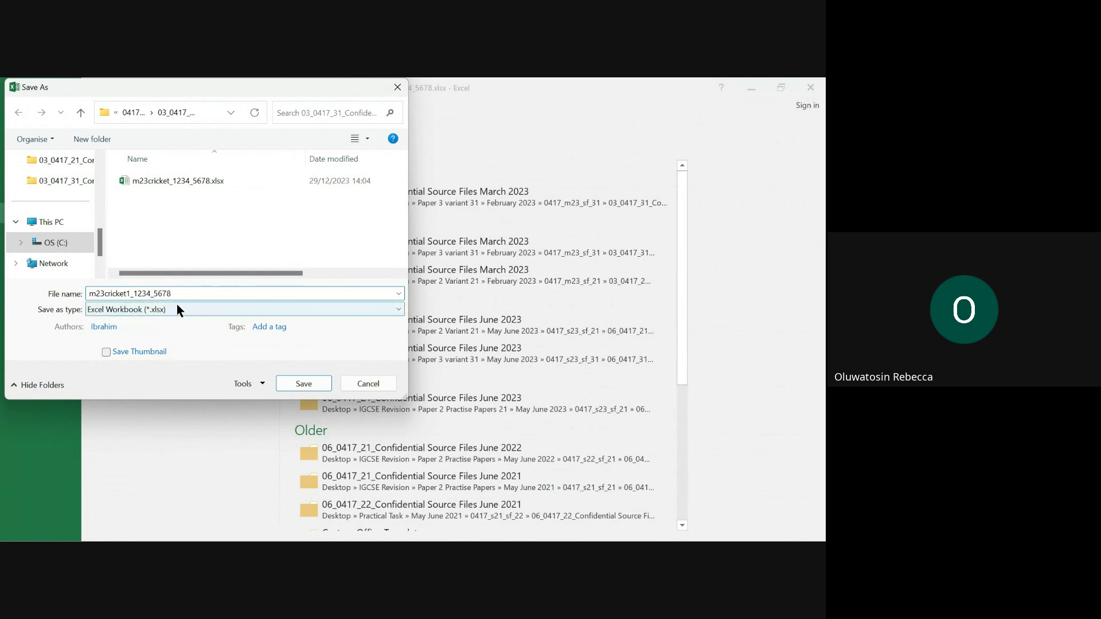
click(308, 383)
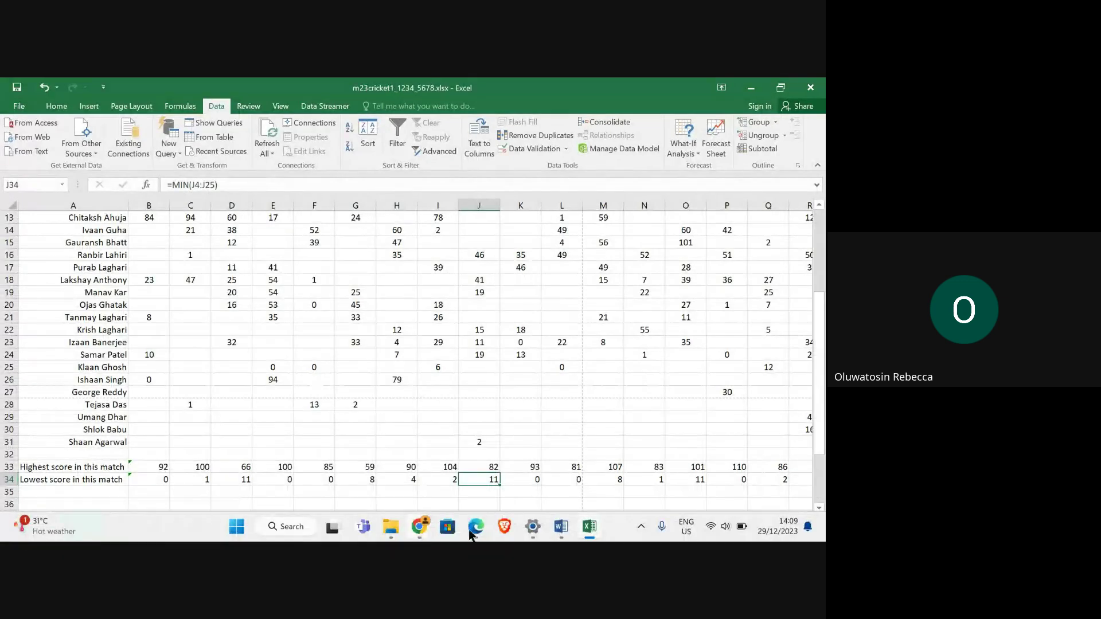
Step: Reread task 8's saving and printing instructions in the exam PDF in Edge, then return to the Excel workbook
mouse_move(475, 533)
click(309, 472)
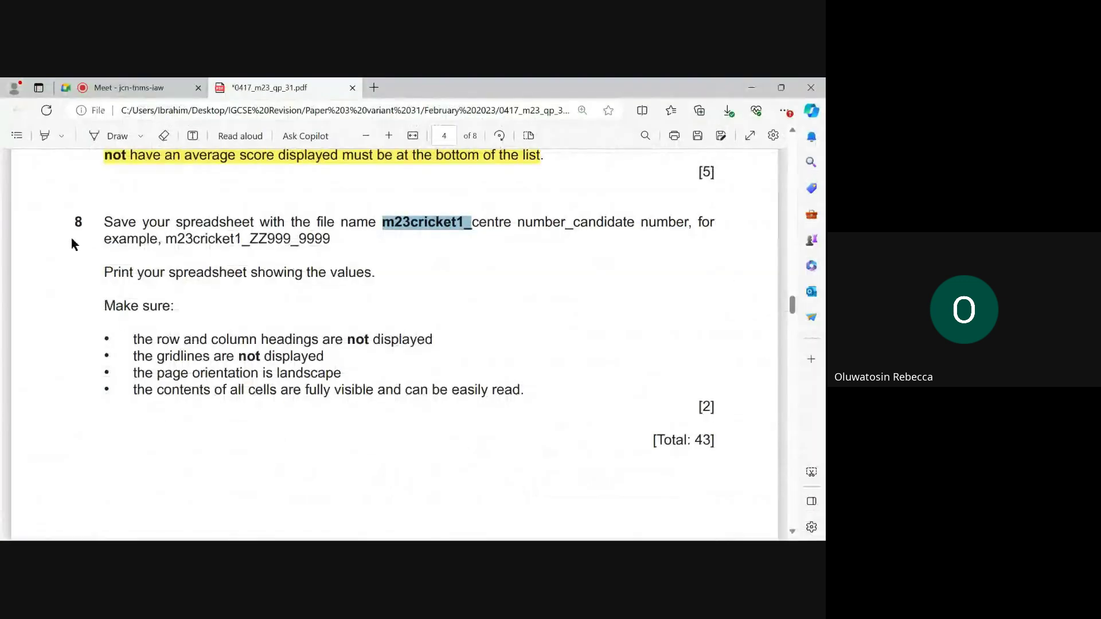
drag(101, 222, 325, 240)
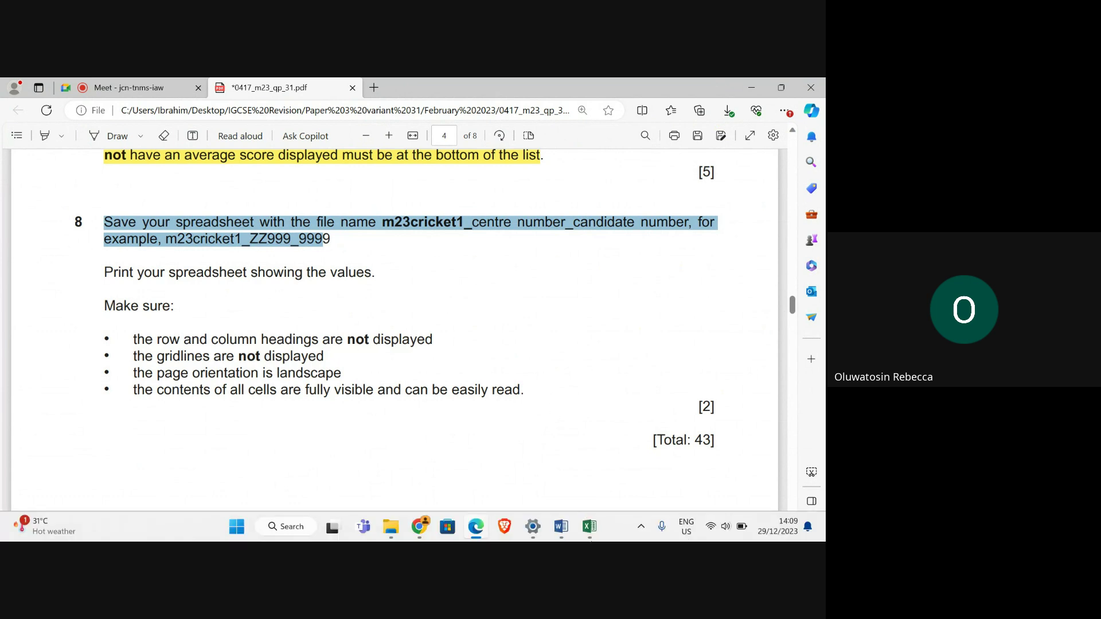
click(590, 526)
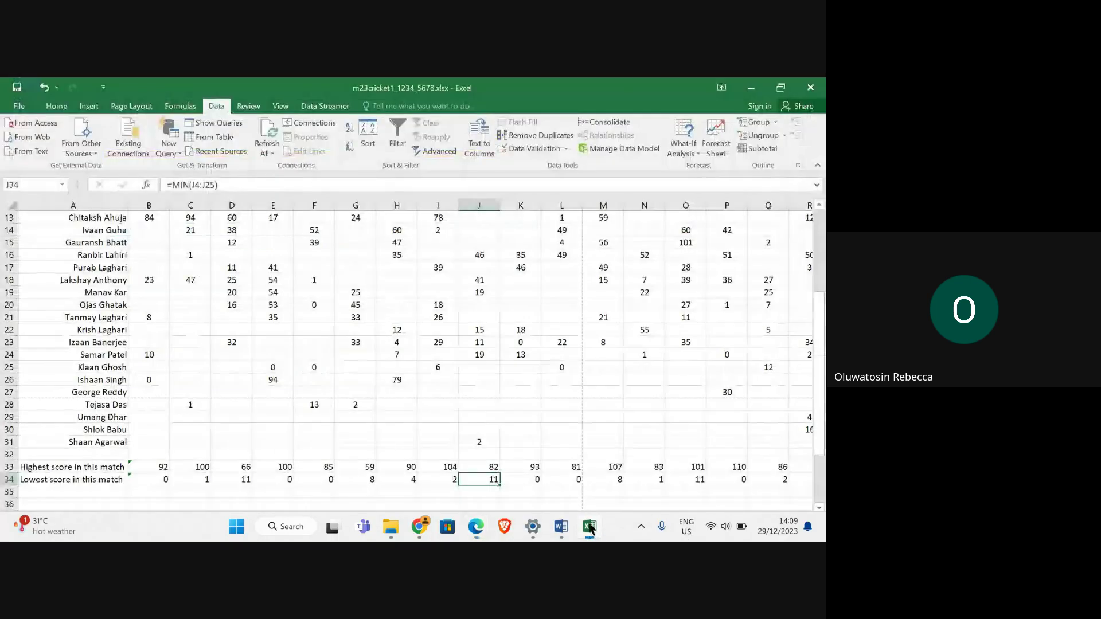
Step: Turn off printing of gridlines and of row and column headings in the sheet's page setup
click(15, 105)
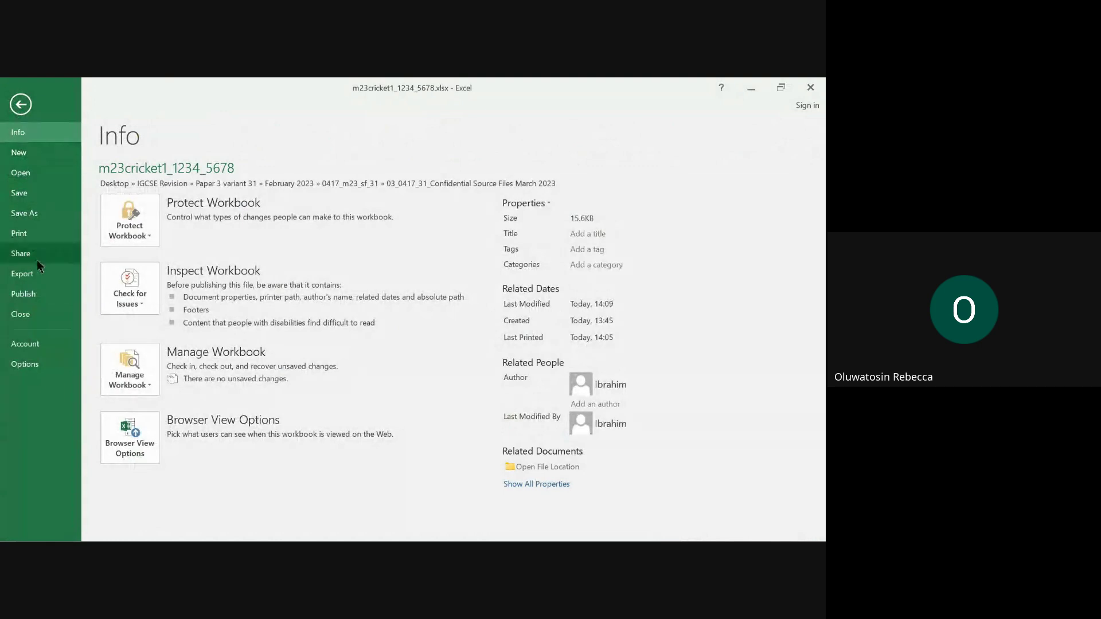
click(43, 238)
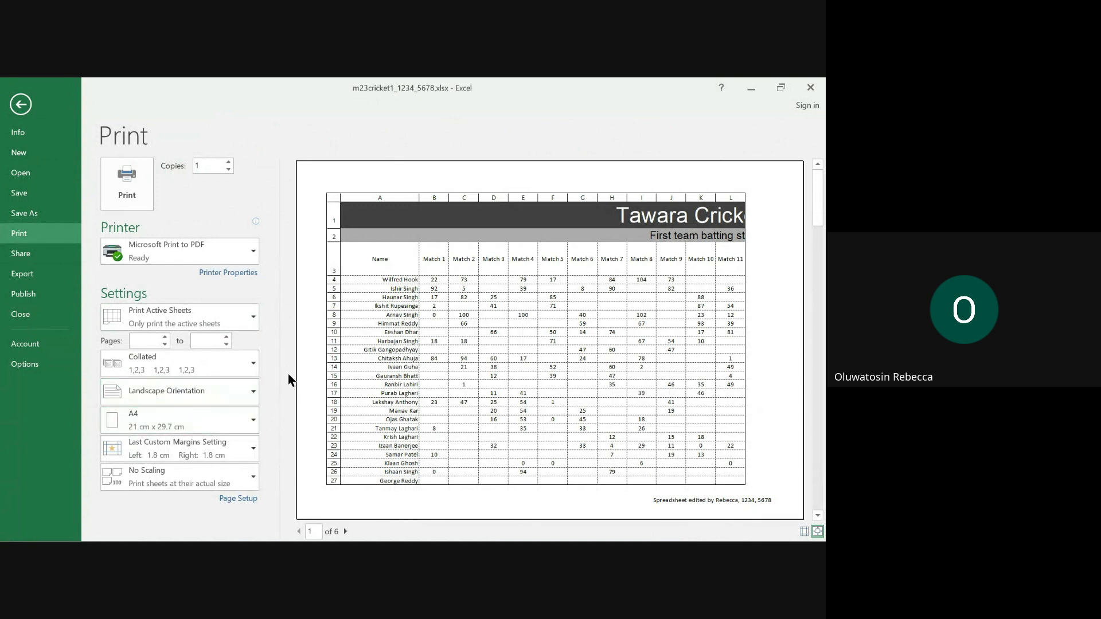
click(241, 500)
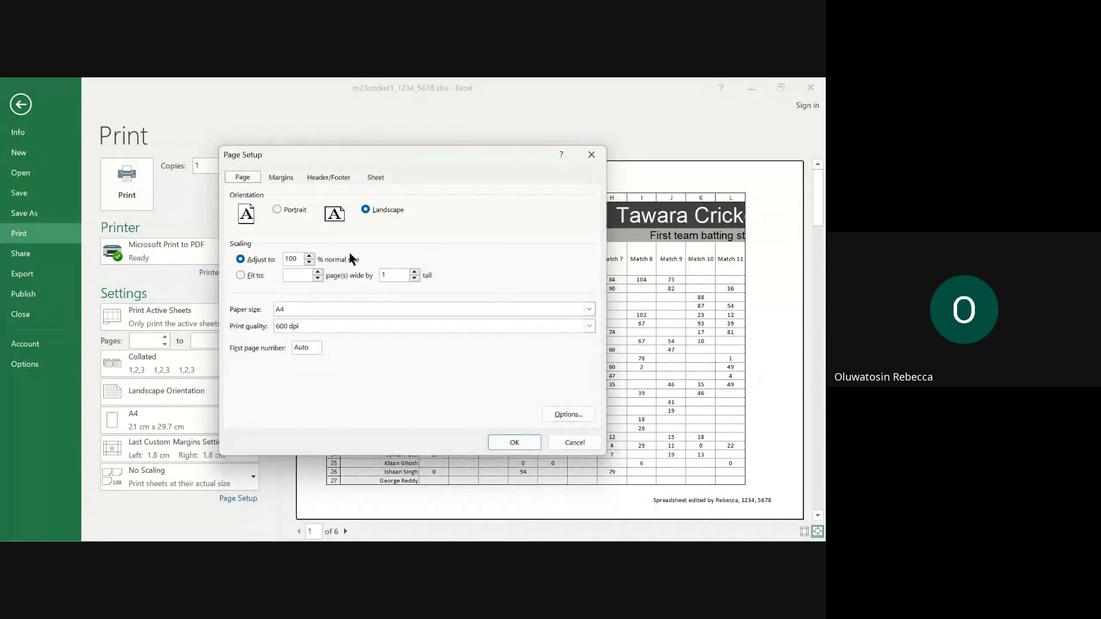
click(374, 177)
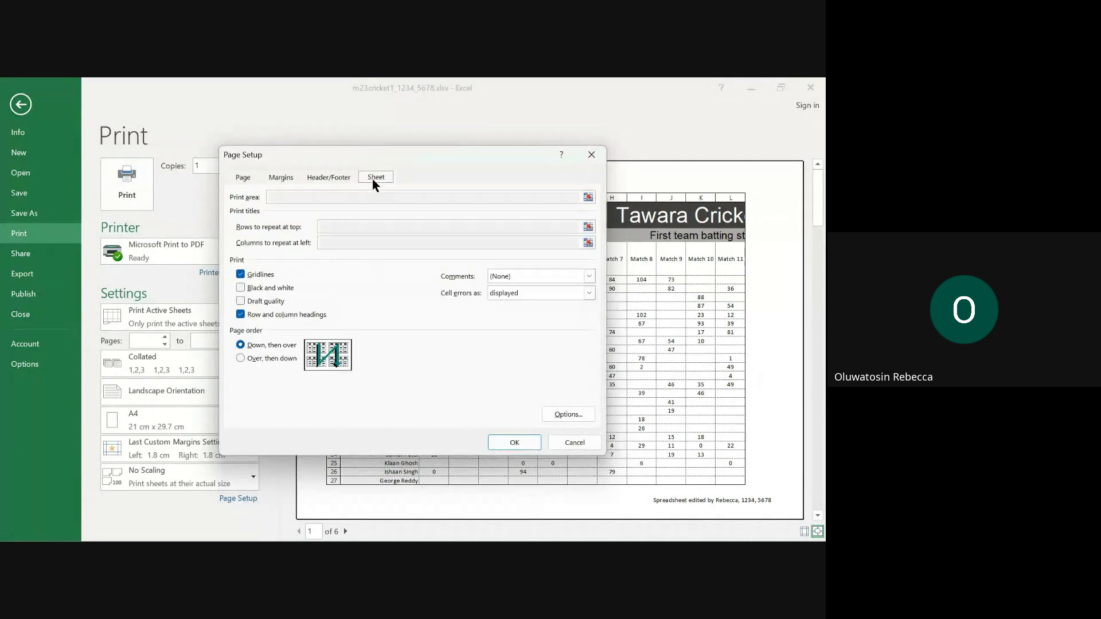
click(240, 275)
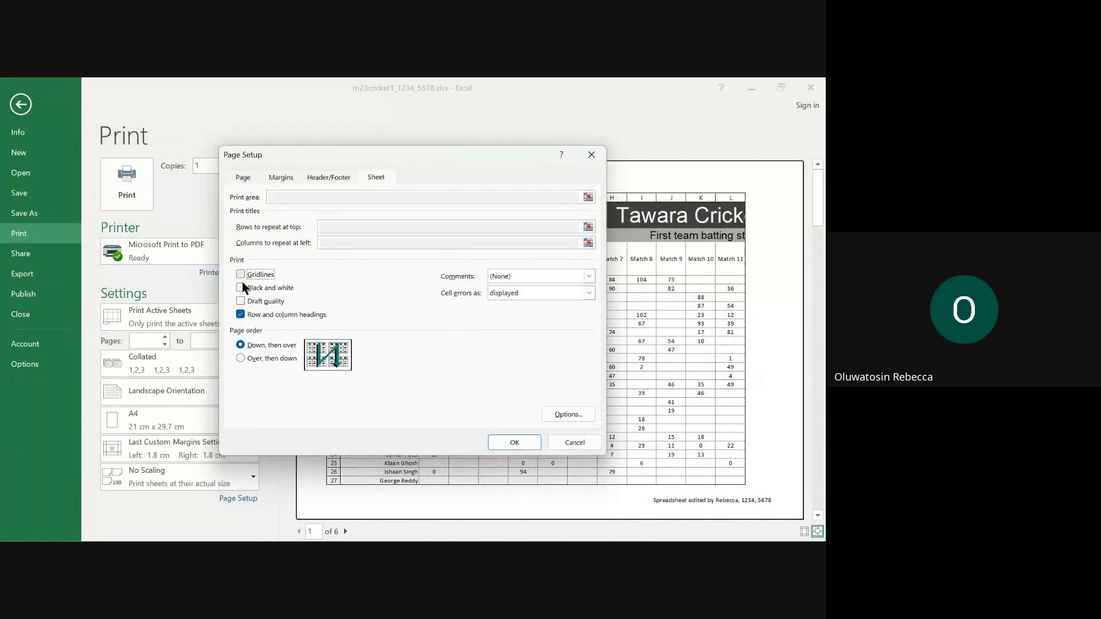
click(240, 316)
click(520, 443)
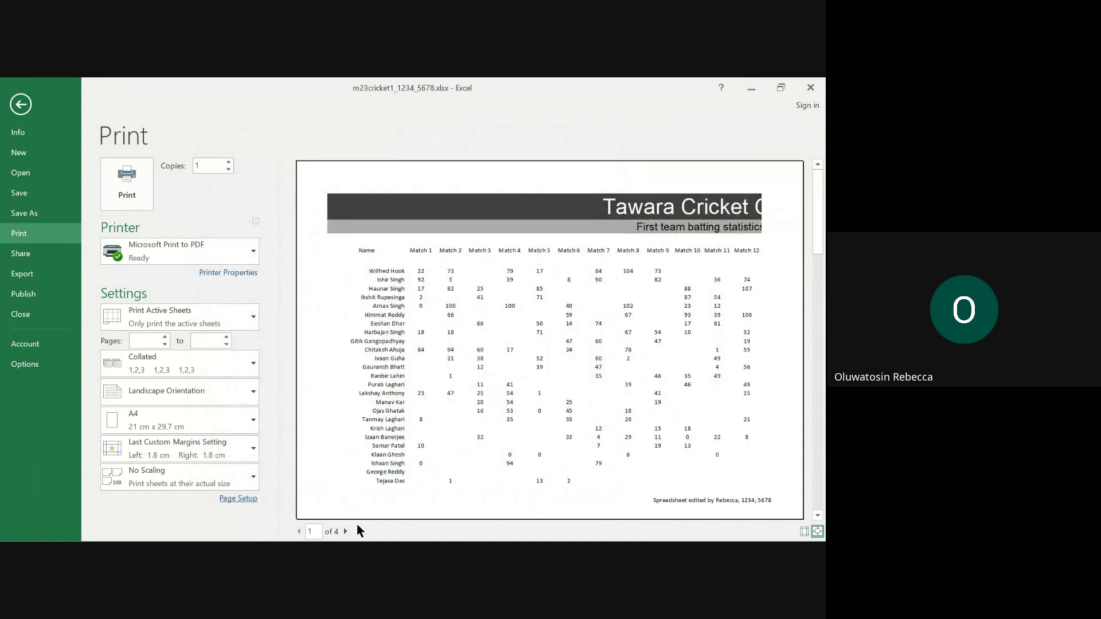
Step: Scale the printout to Fit All Rows on One Page and check the pages in the print preview
click(345, 531)
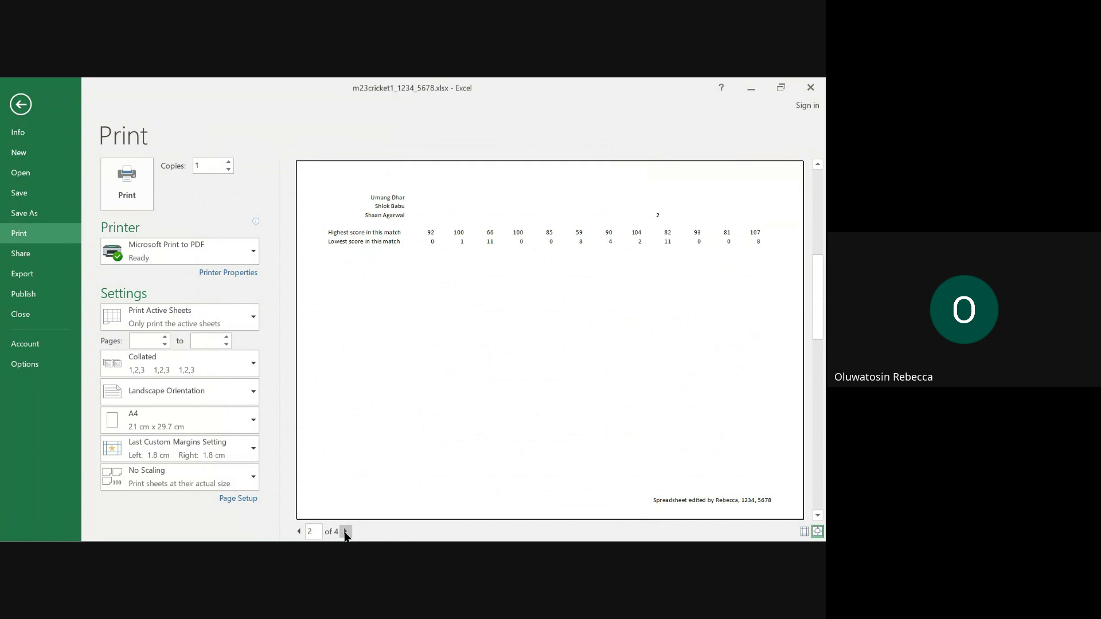
click(299, 532)
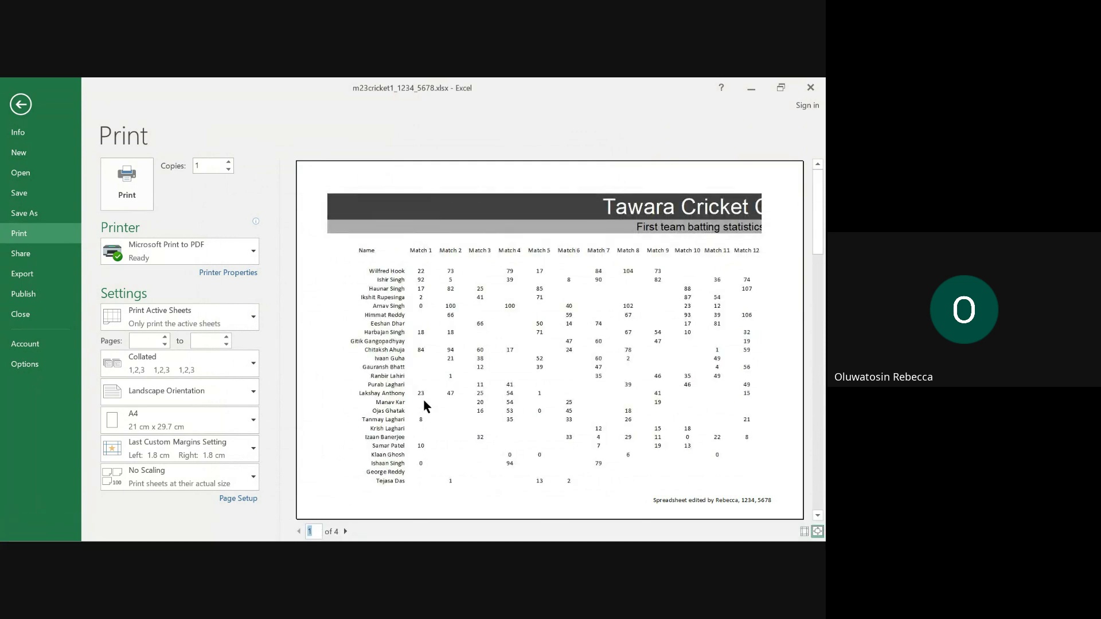
click(251, 480)
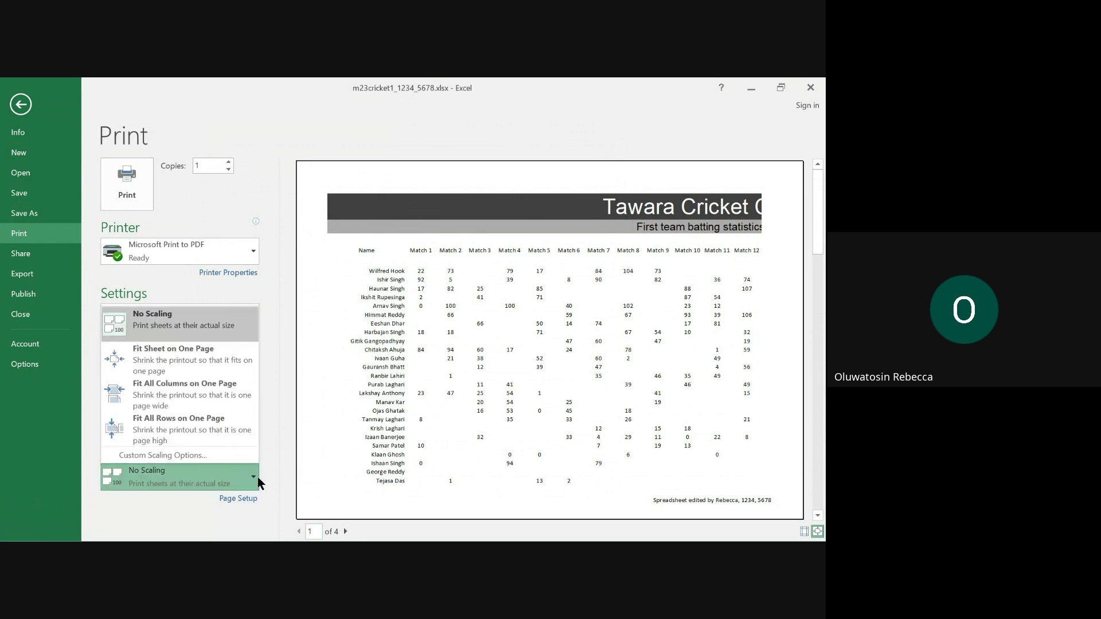
click(183, 433)
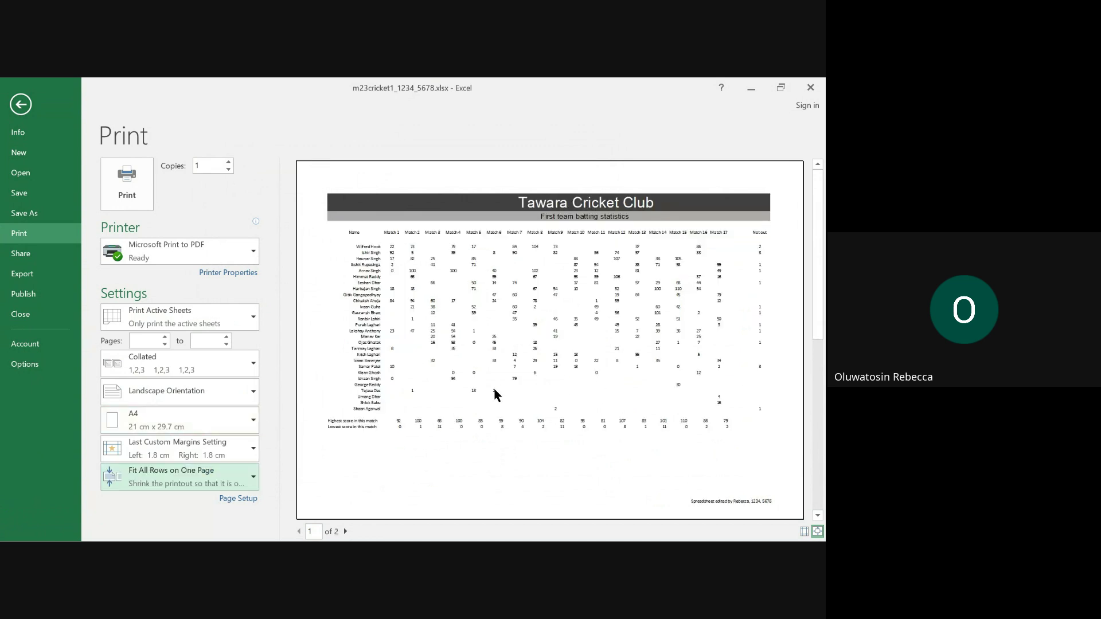
scroll(495, 392, down, 1)
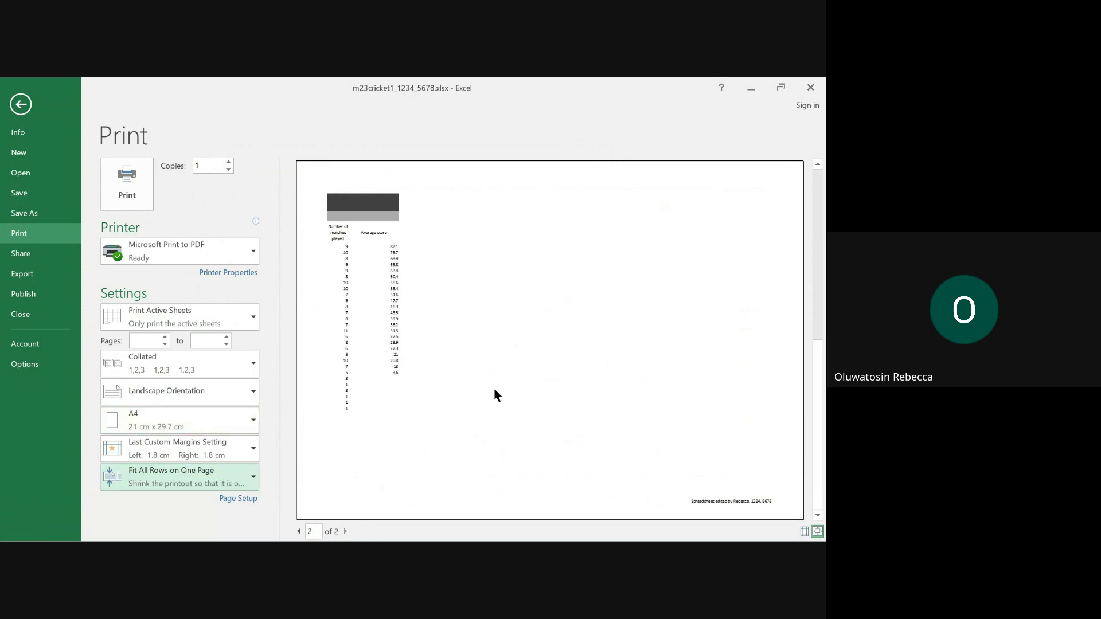
scroll(495, 392, up, 1)
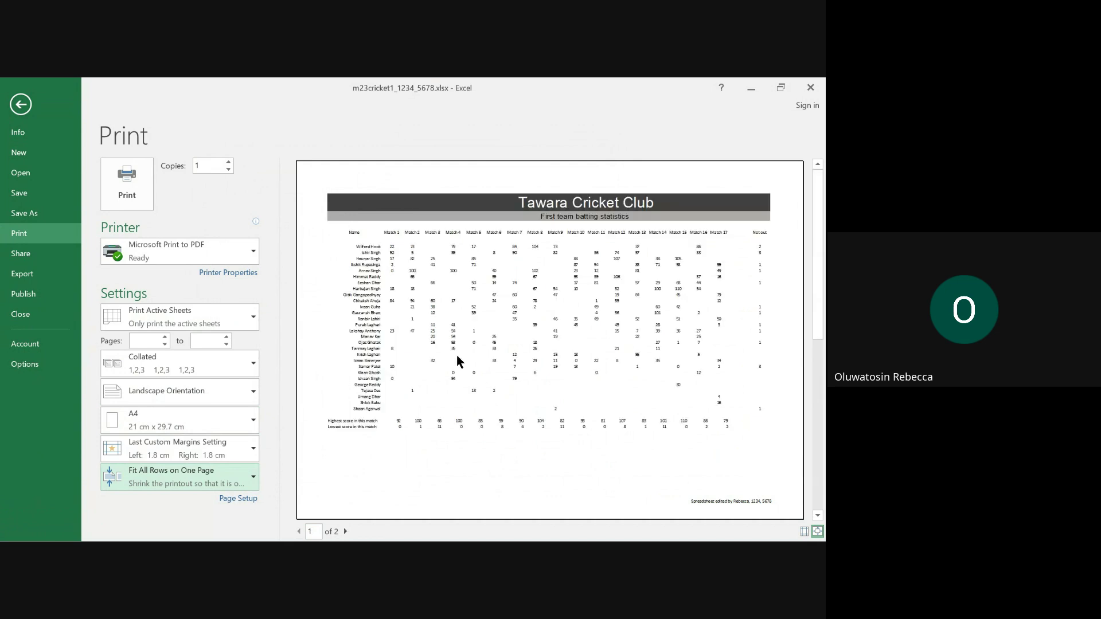
Step: Set the cricket sheet's print scaling to No Scaling so it prints at actual size
click(244, 476)
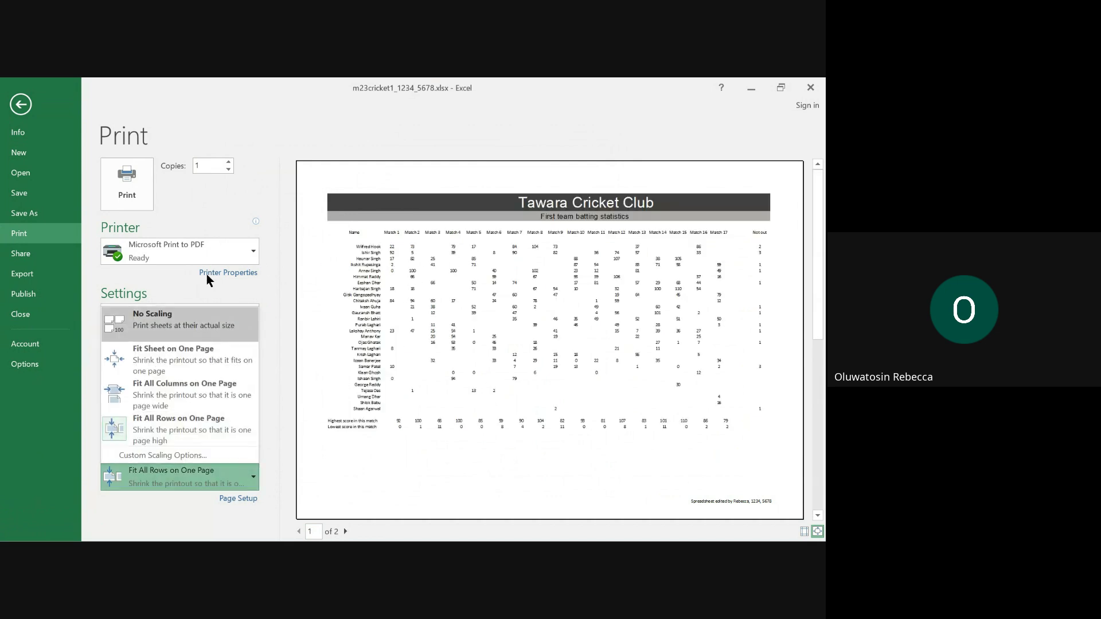
click(116, 319)
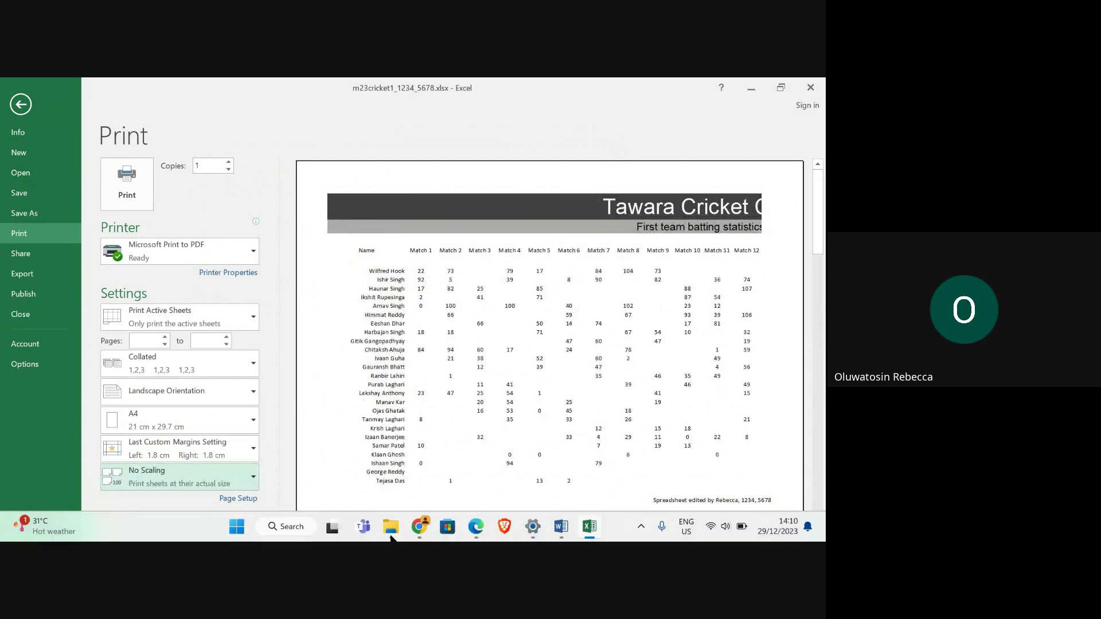
Step: Switch to the exam PDF in Edge, highlight task 8's instructions for printing the values in yellow, and turn the highlighter off
mouse_move(476, 527)
click(304, 462)
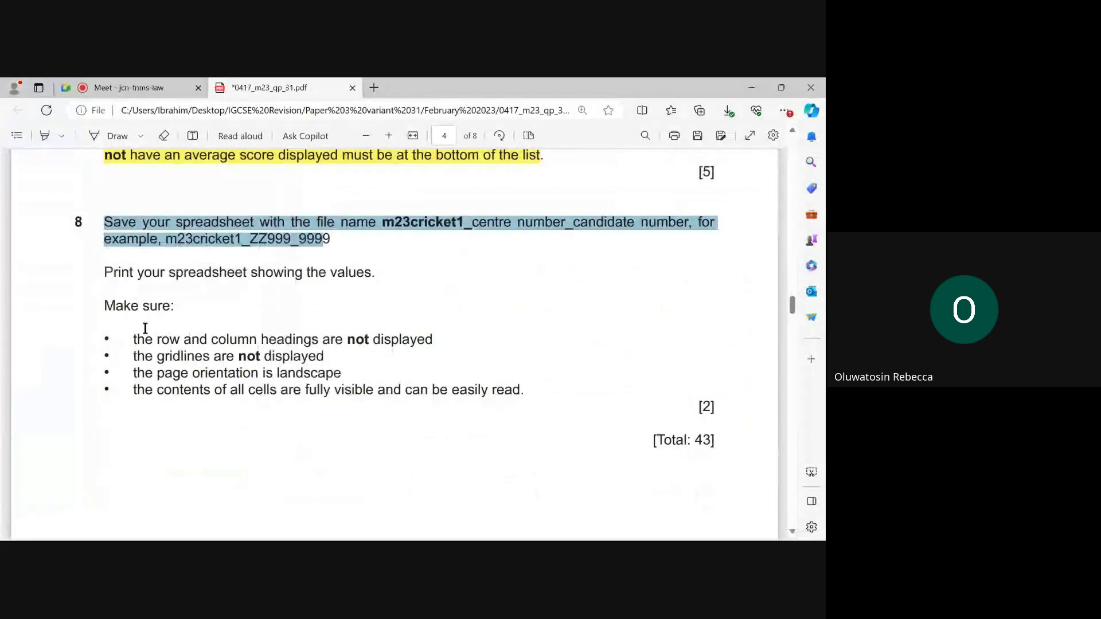
drag(103, 270, 239, 312)
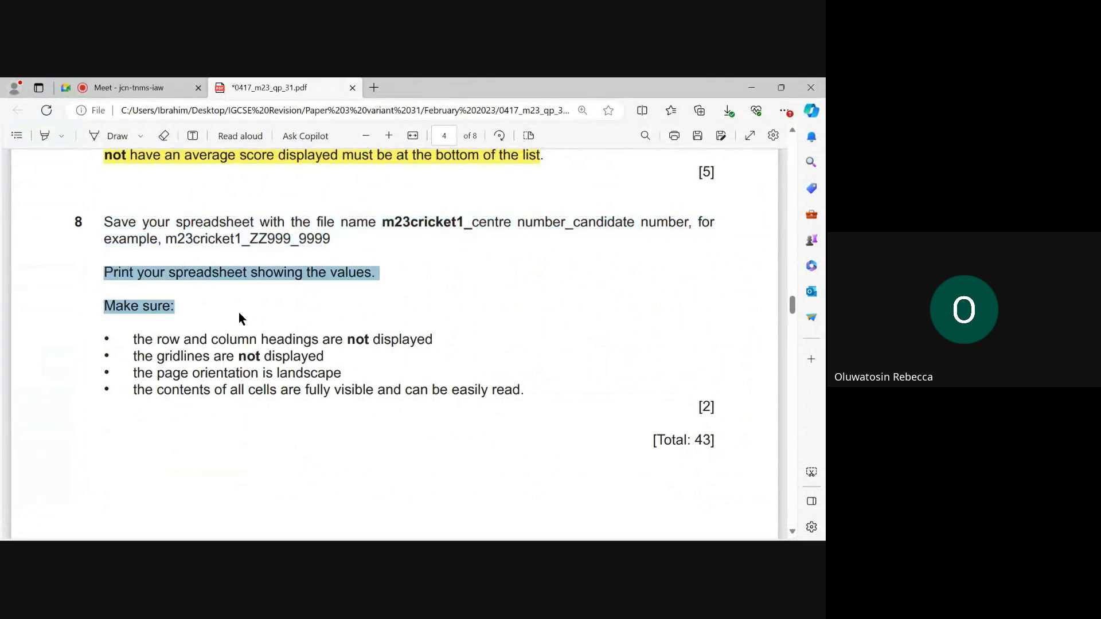
click(46, 135)
mouse_move(102, 278)
mouse_down()
mouse_move(467, 405)
mouse_move(523, 393)
mouse_up()
scroll(516, 393, down, 5)
scroll(517, 392, down, 5)
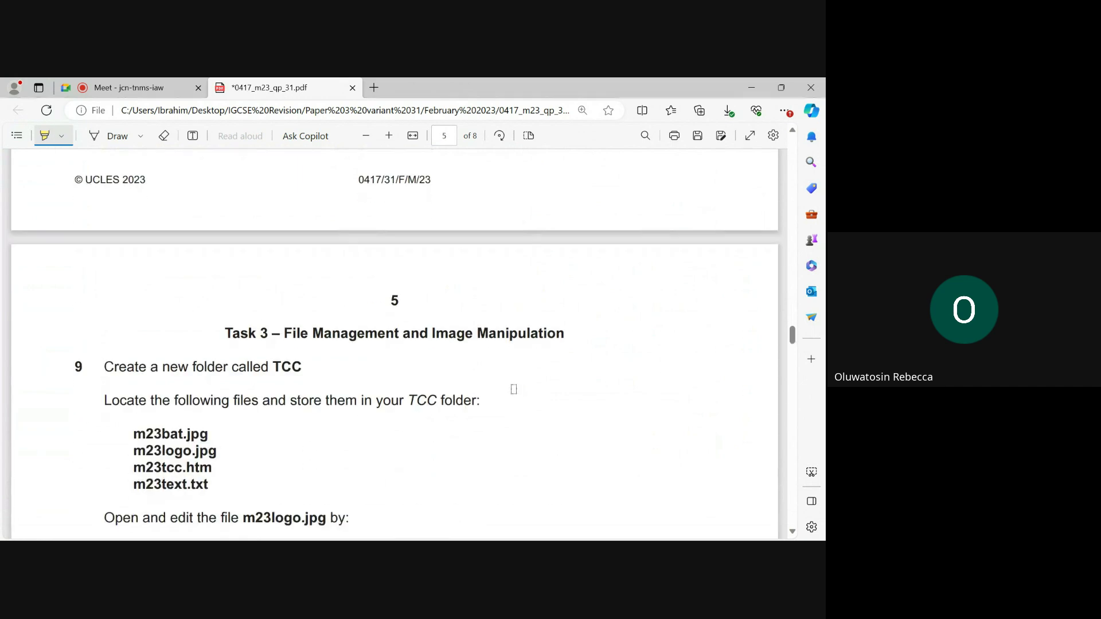
scroll(511, 387, up, 10)
scroll(503, 374, up, 3)
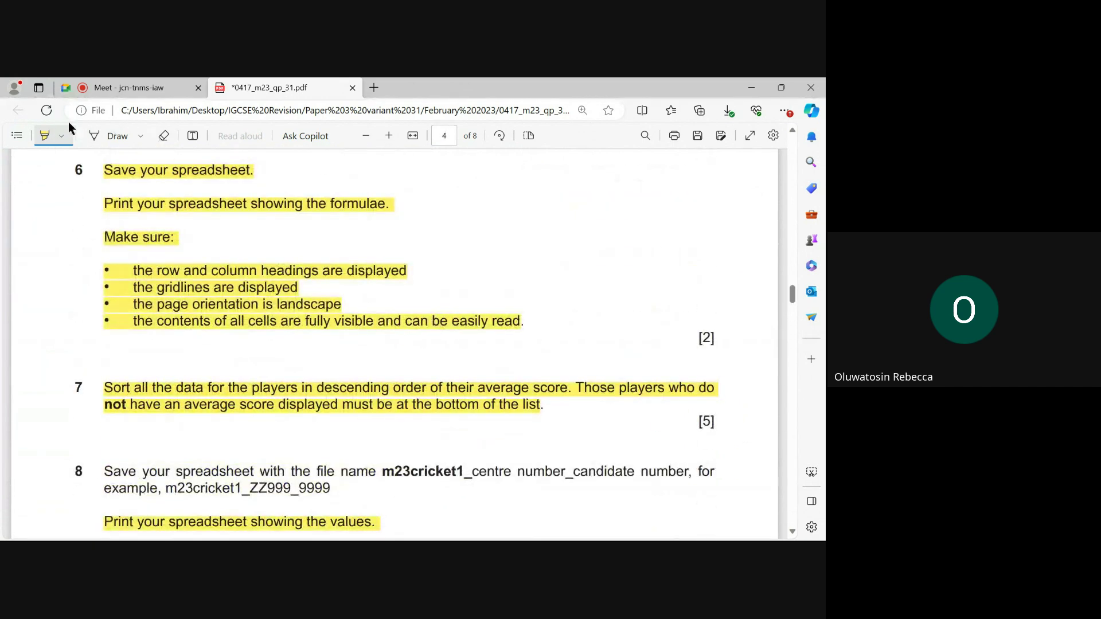
click(47, 136)
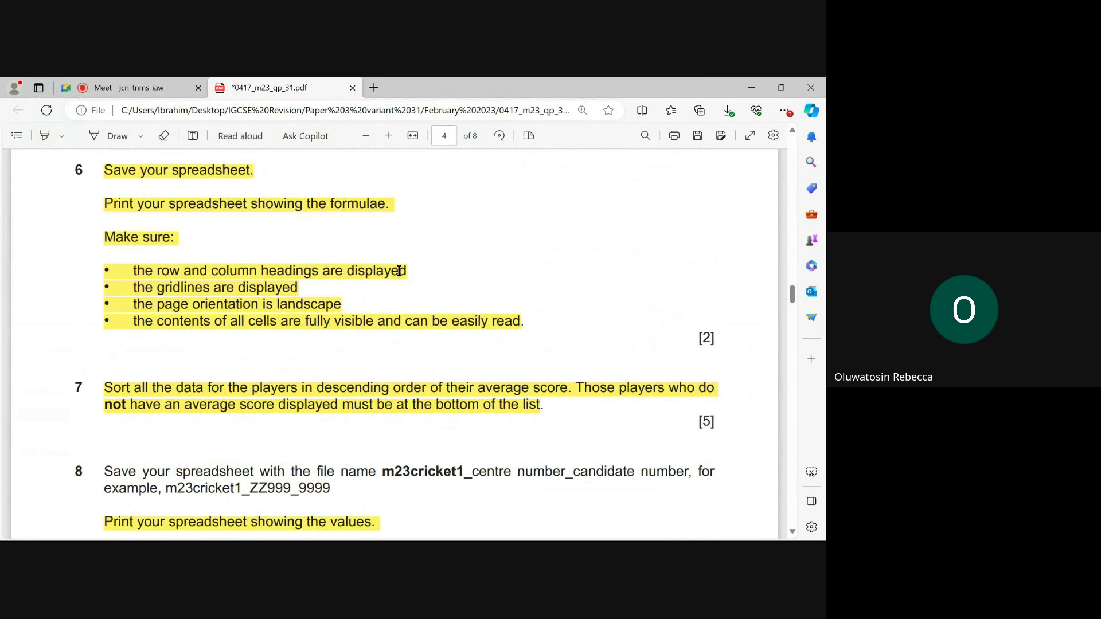